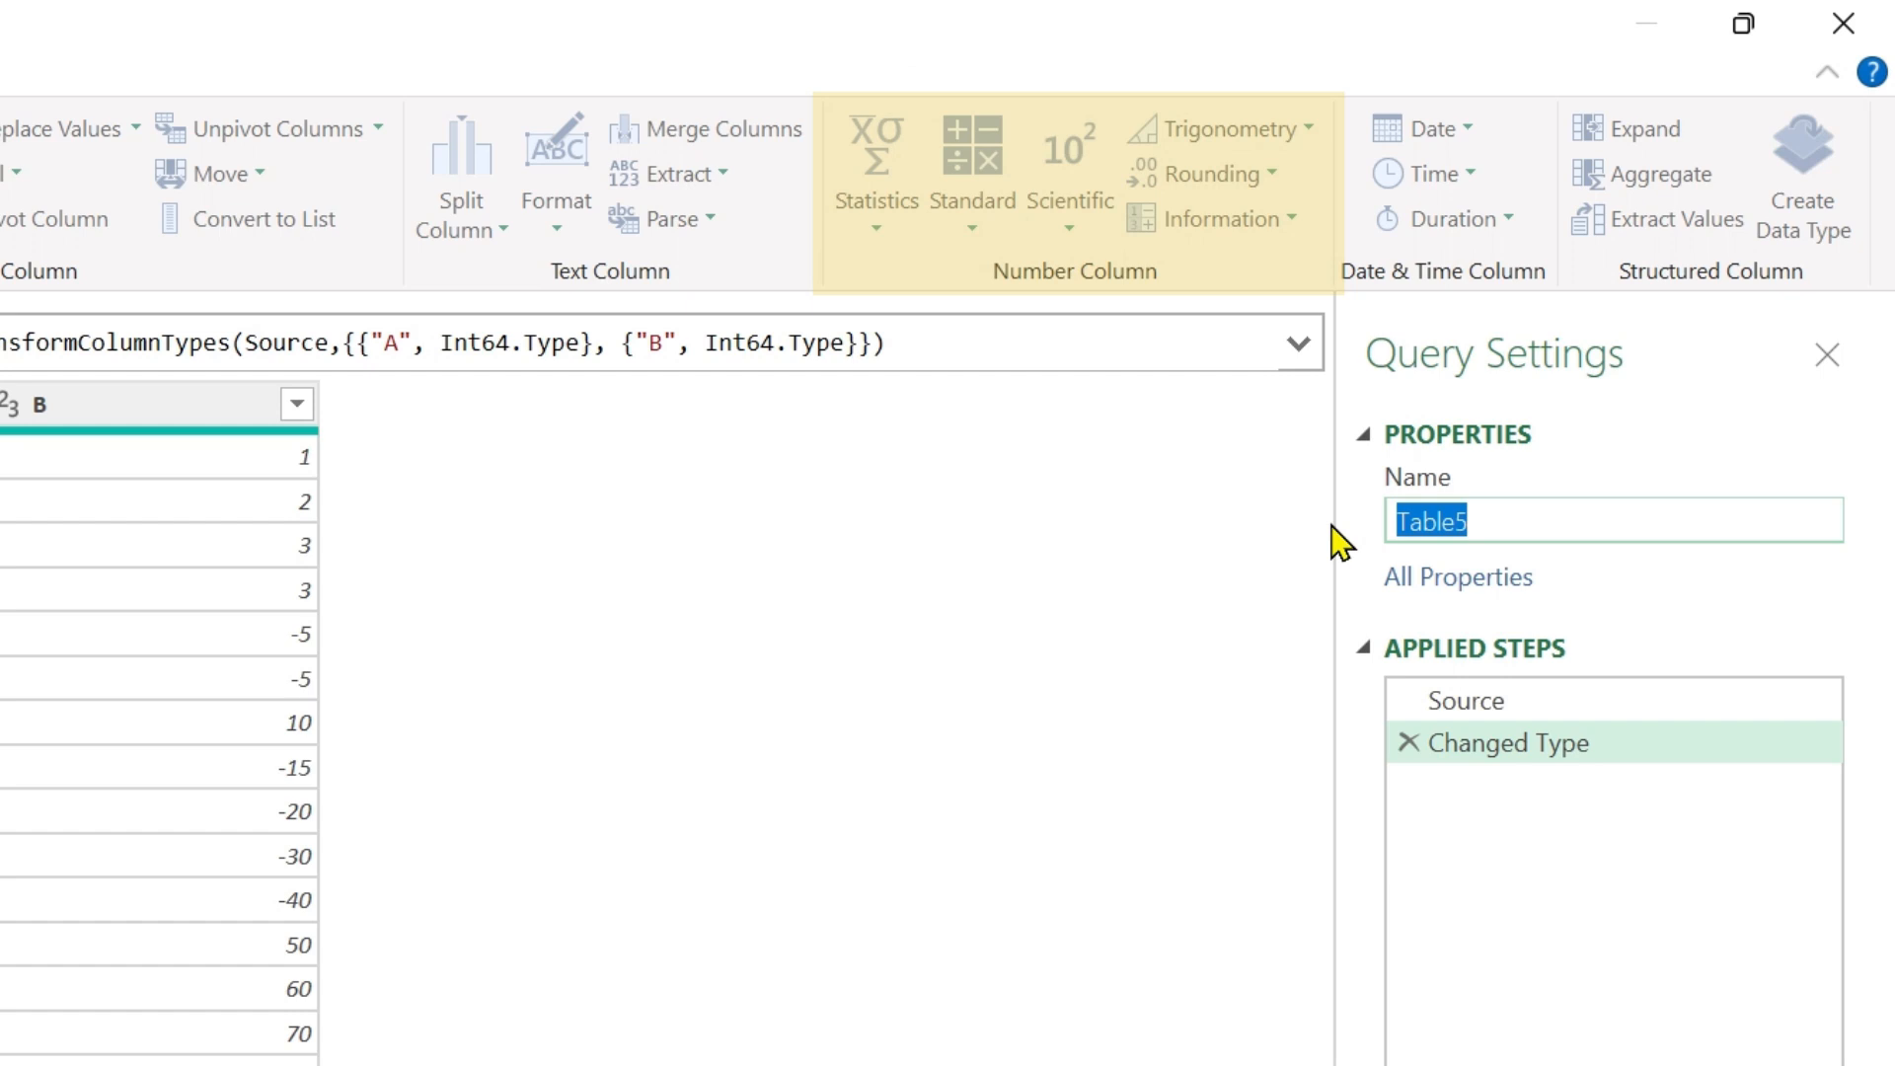
Step: Rename the query to NUMBERS
text(NUMBERS)
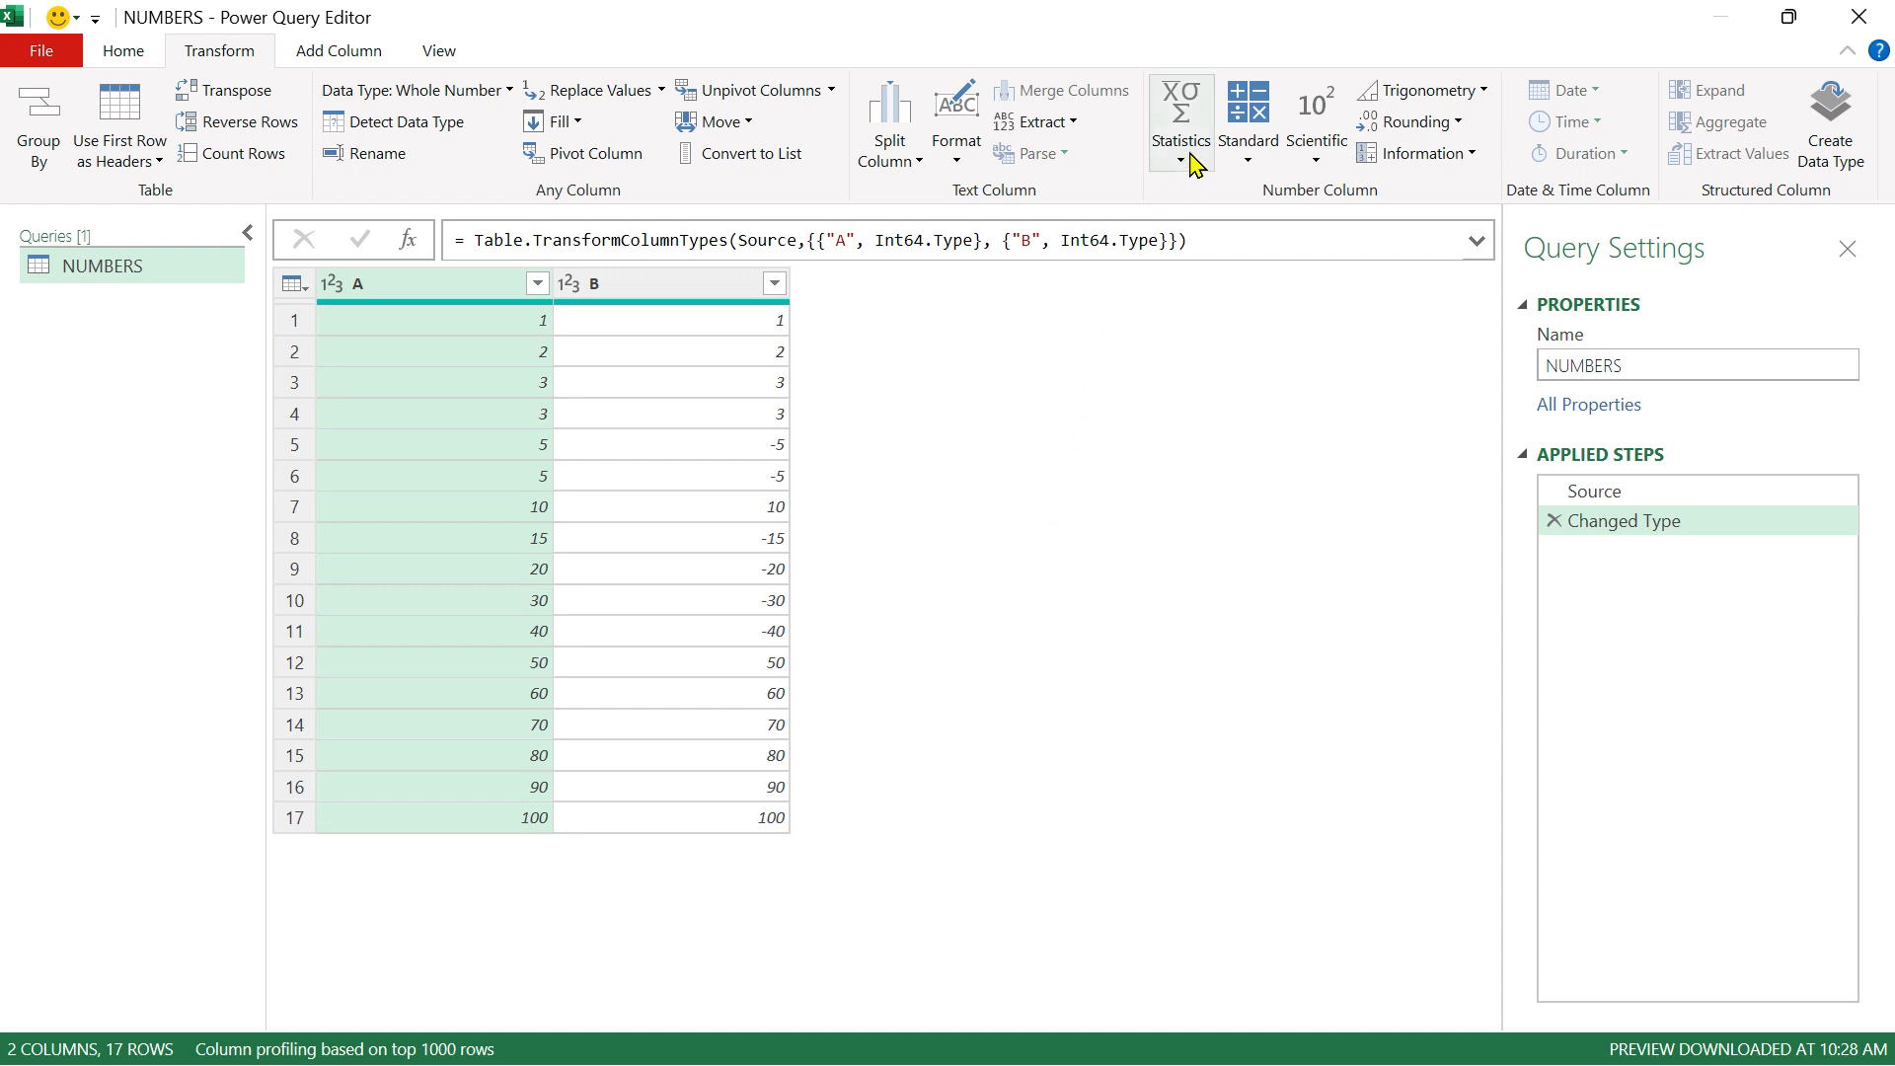
Step: Calculate the sum of column A with the Sum statistic and delete that applied step to restore the table
click(1182, 148)
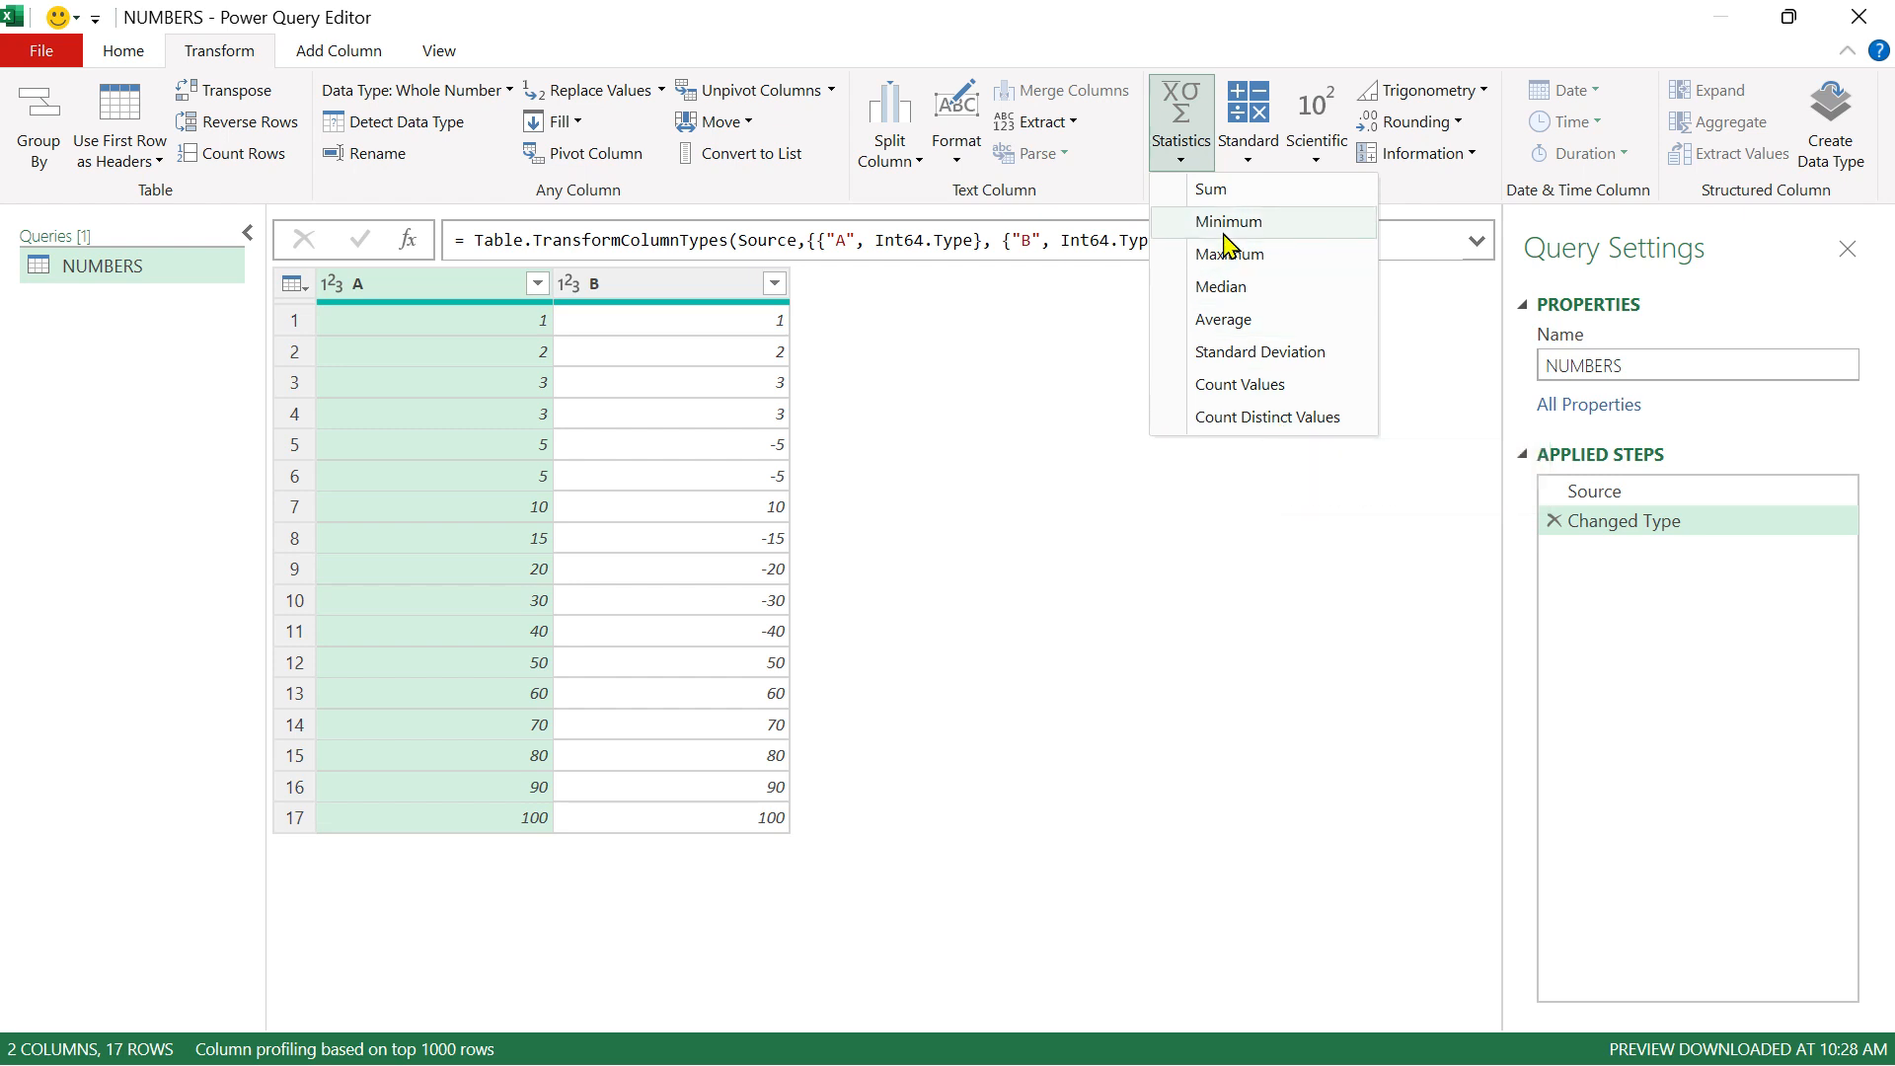
click(447, 298)
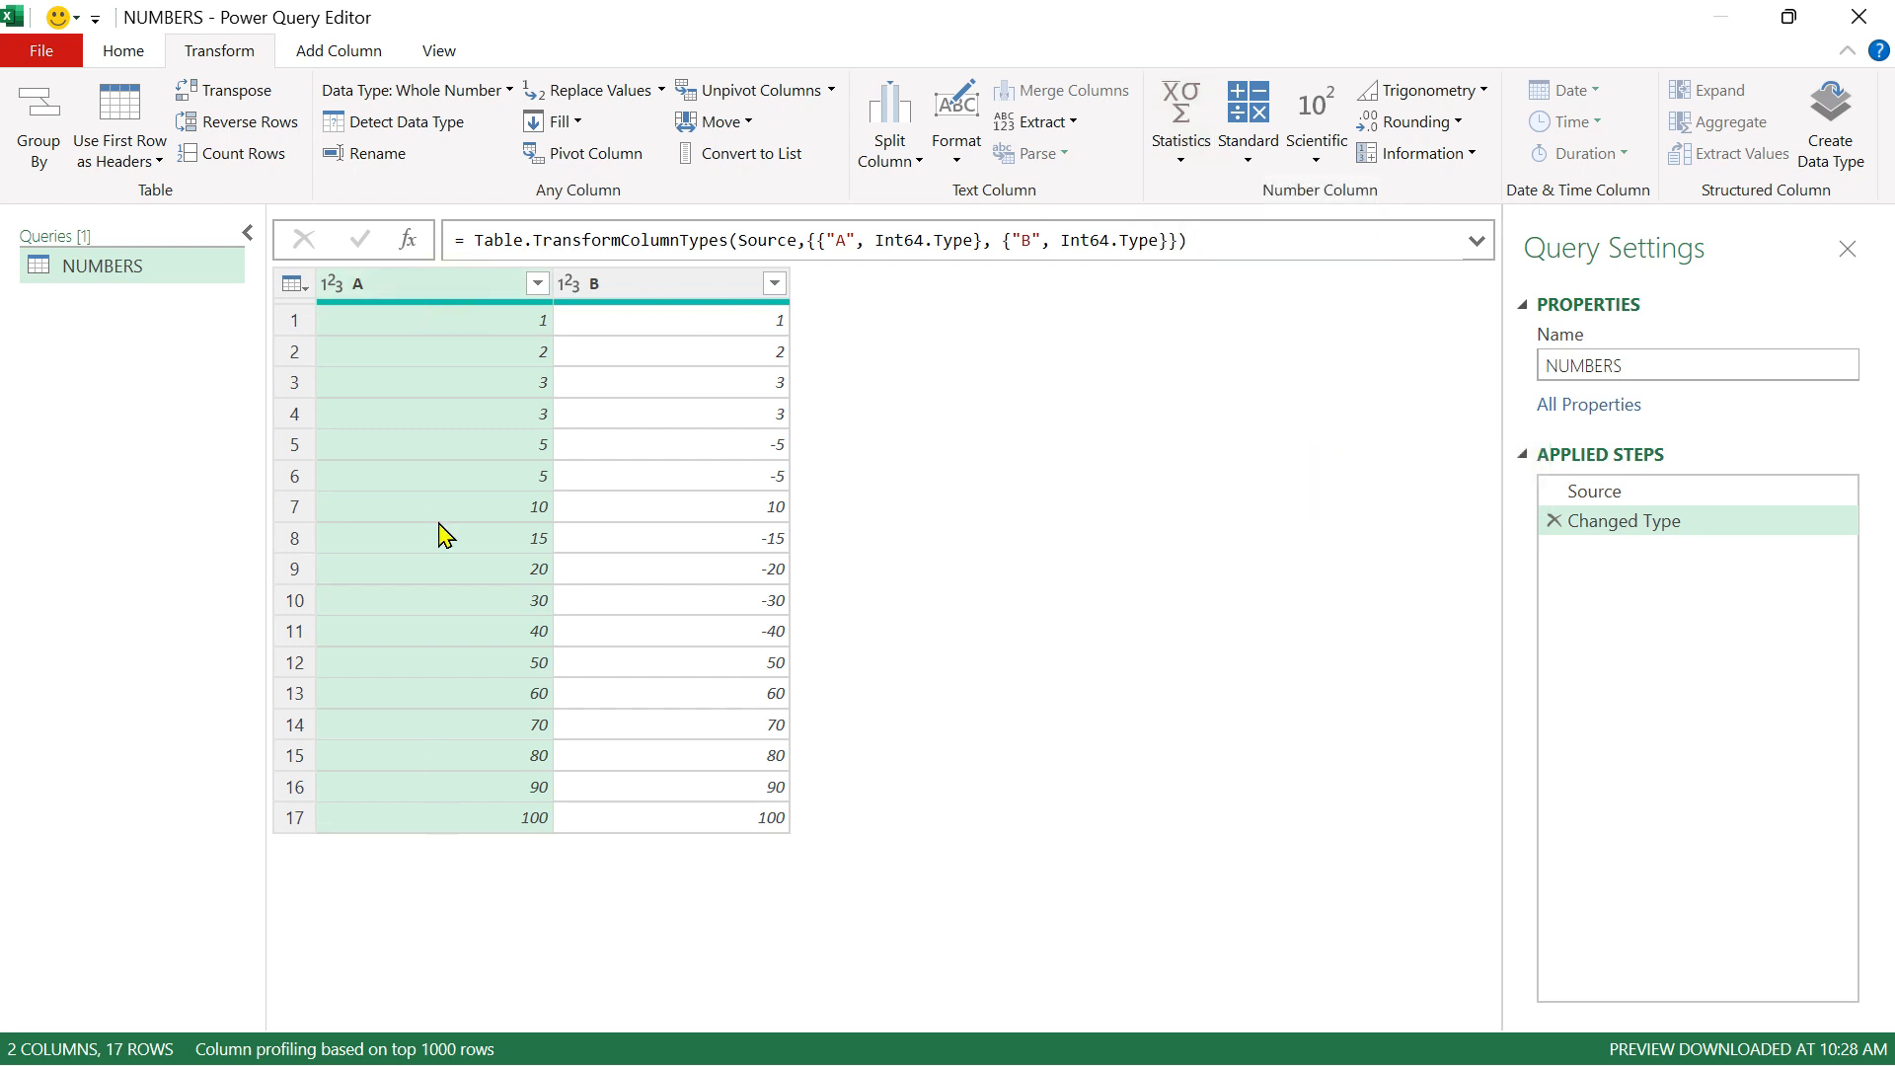
click(1185, 164)
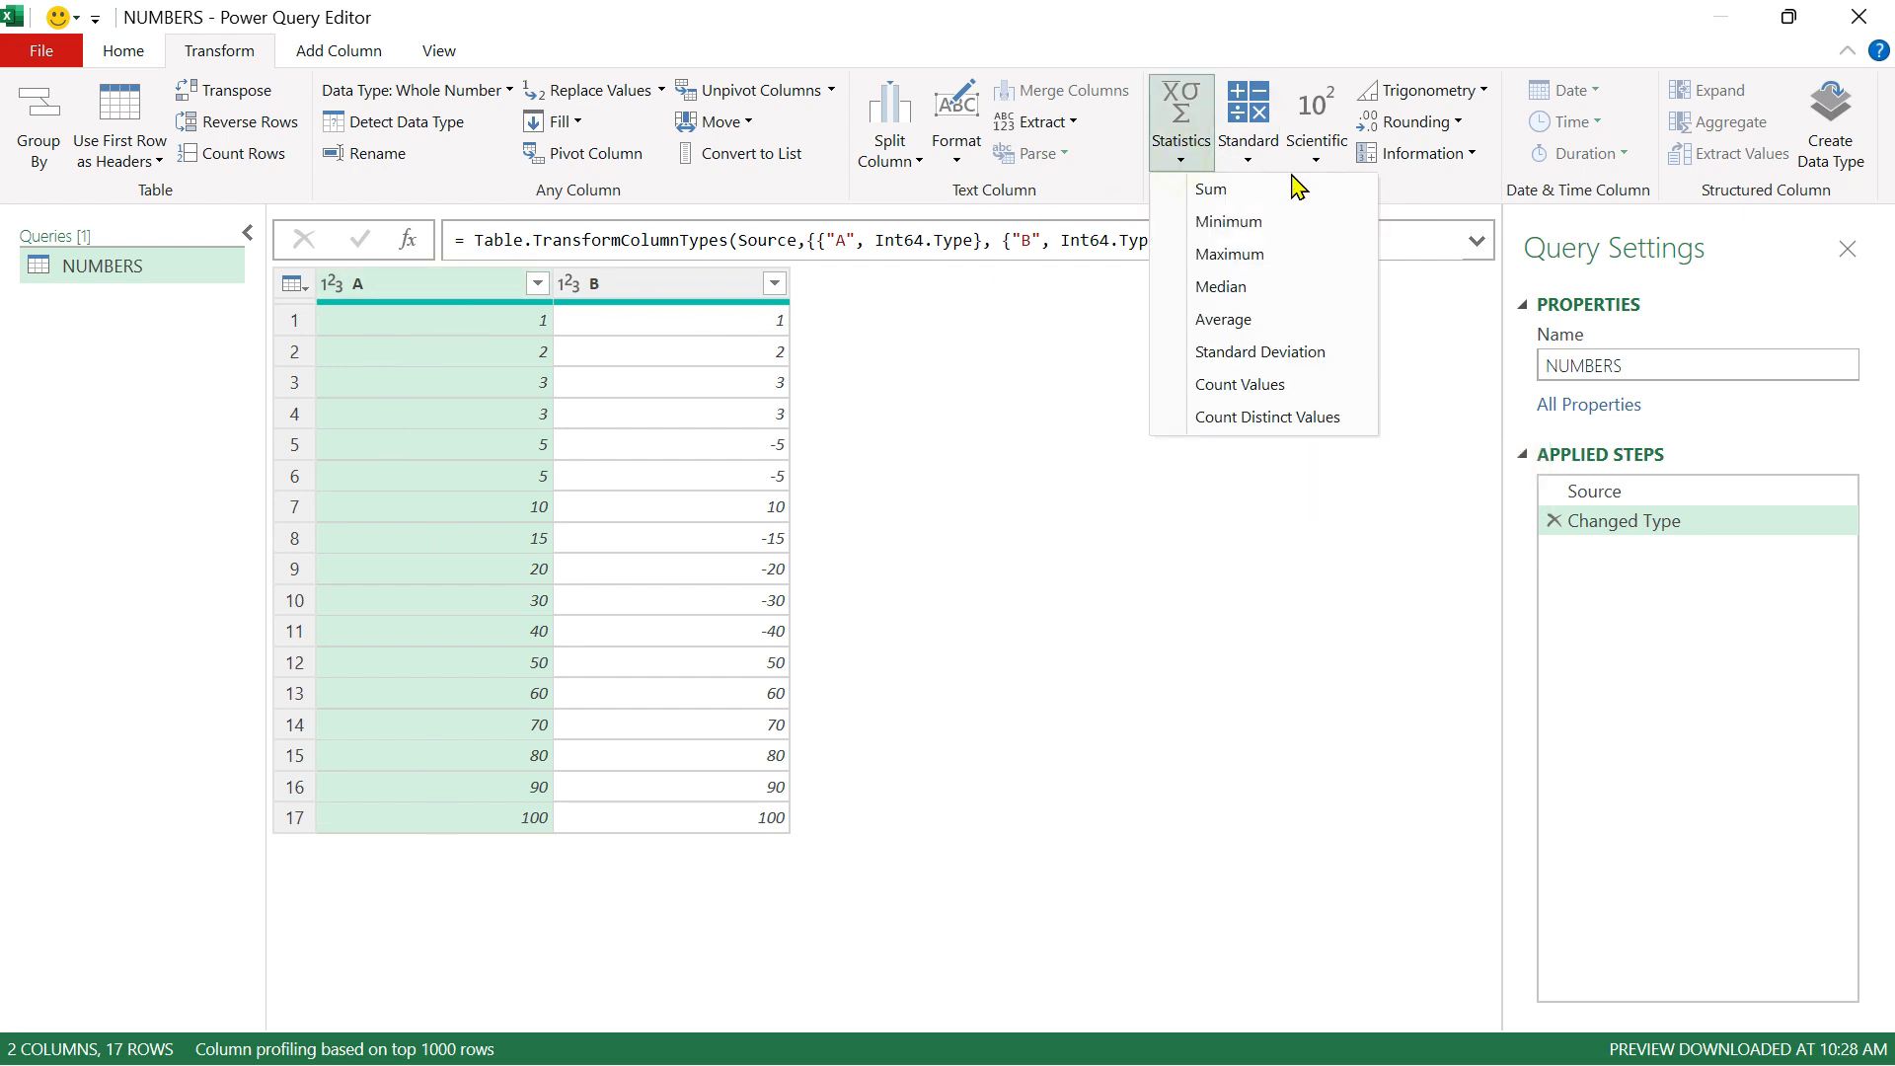
click(1234, 196)
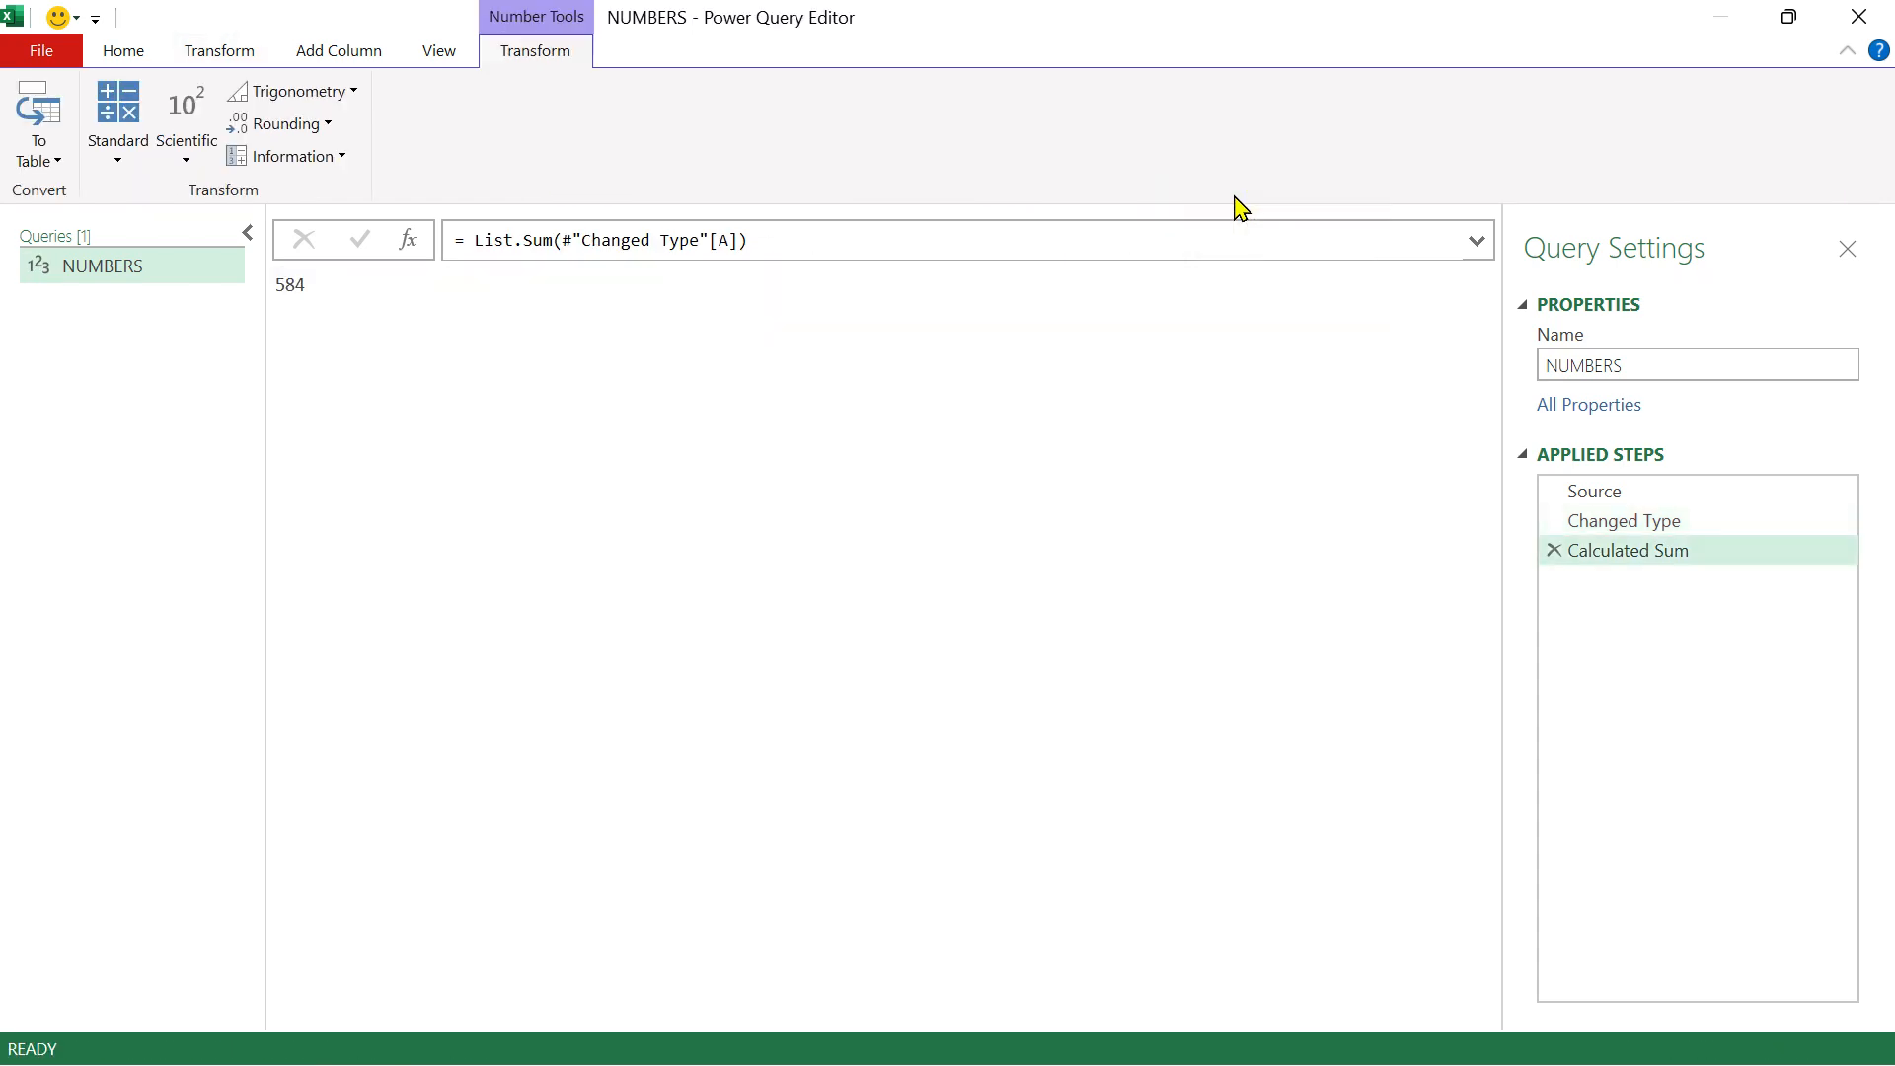
click(1554, 550)
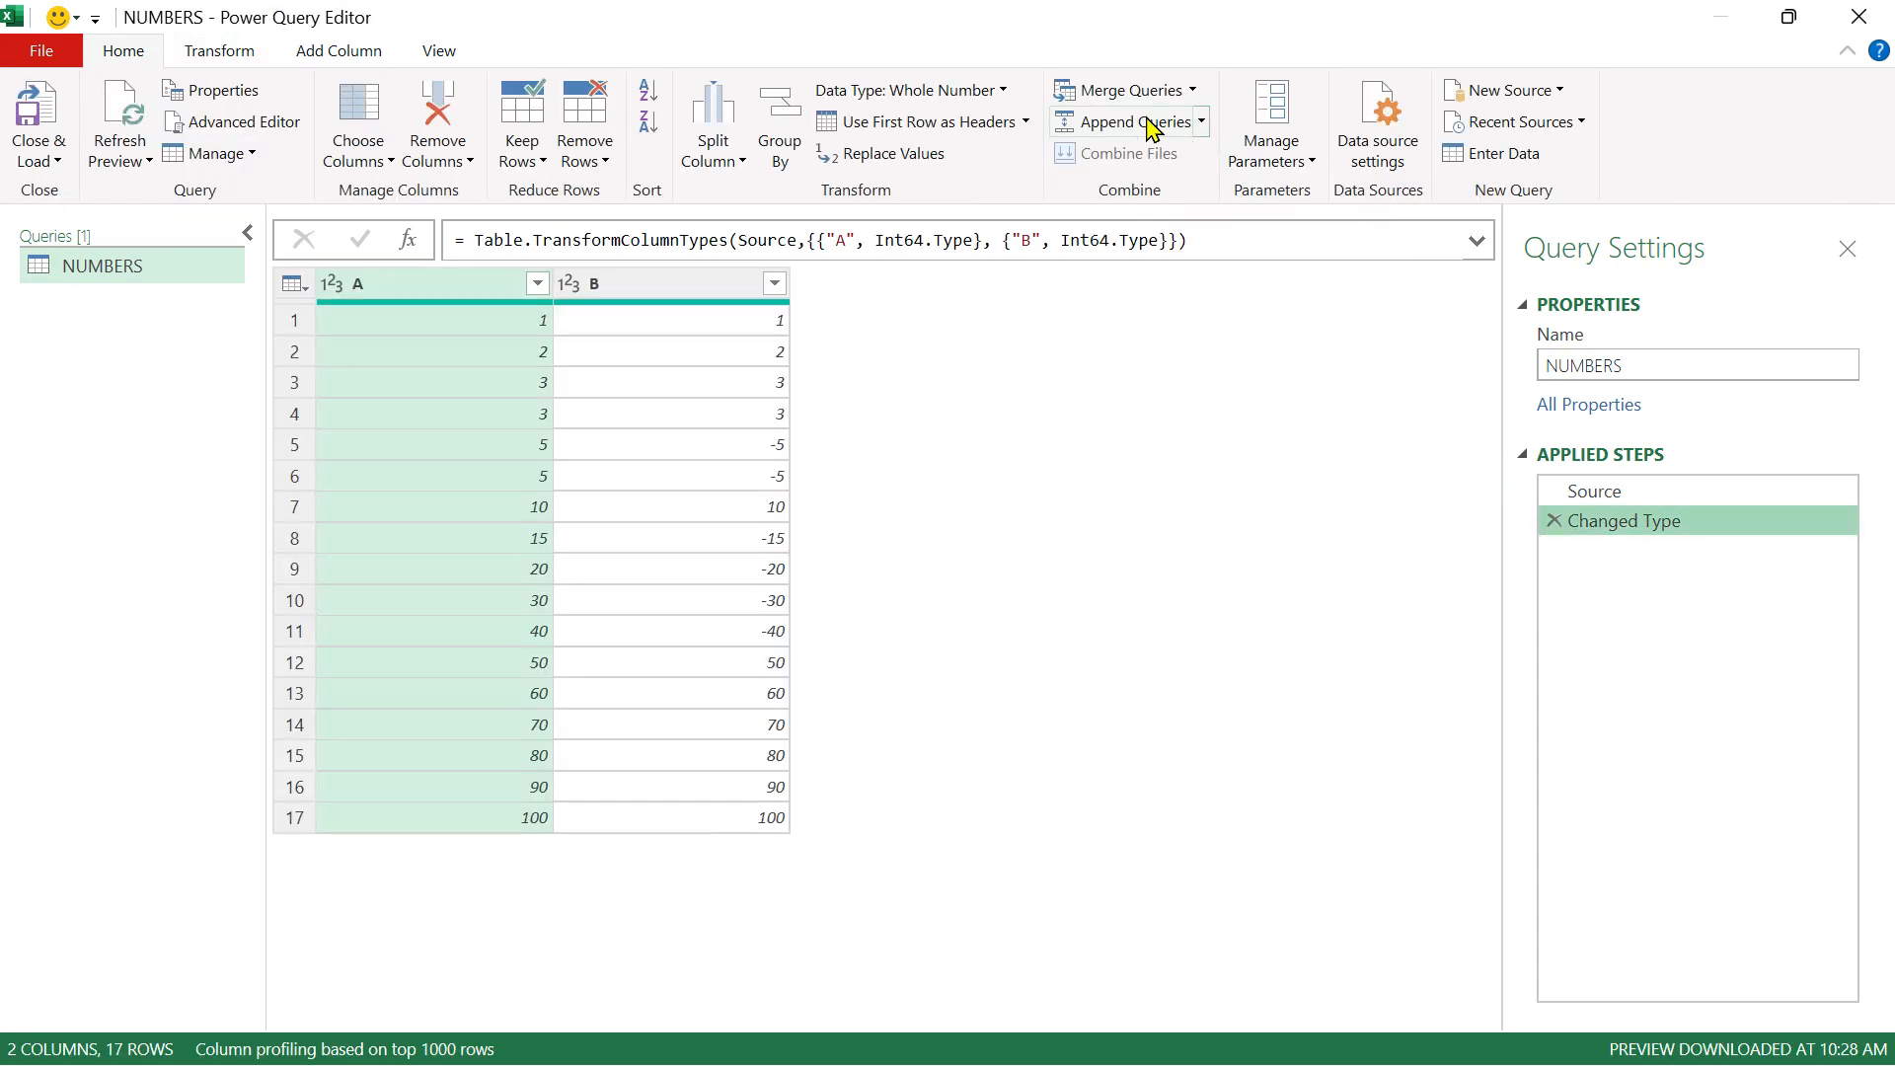
Step: Calculate the maximum of column A and remove the resulting applied step
click(237, 55)
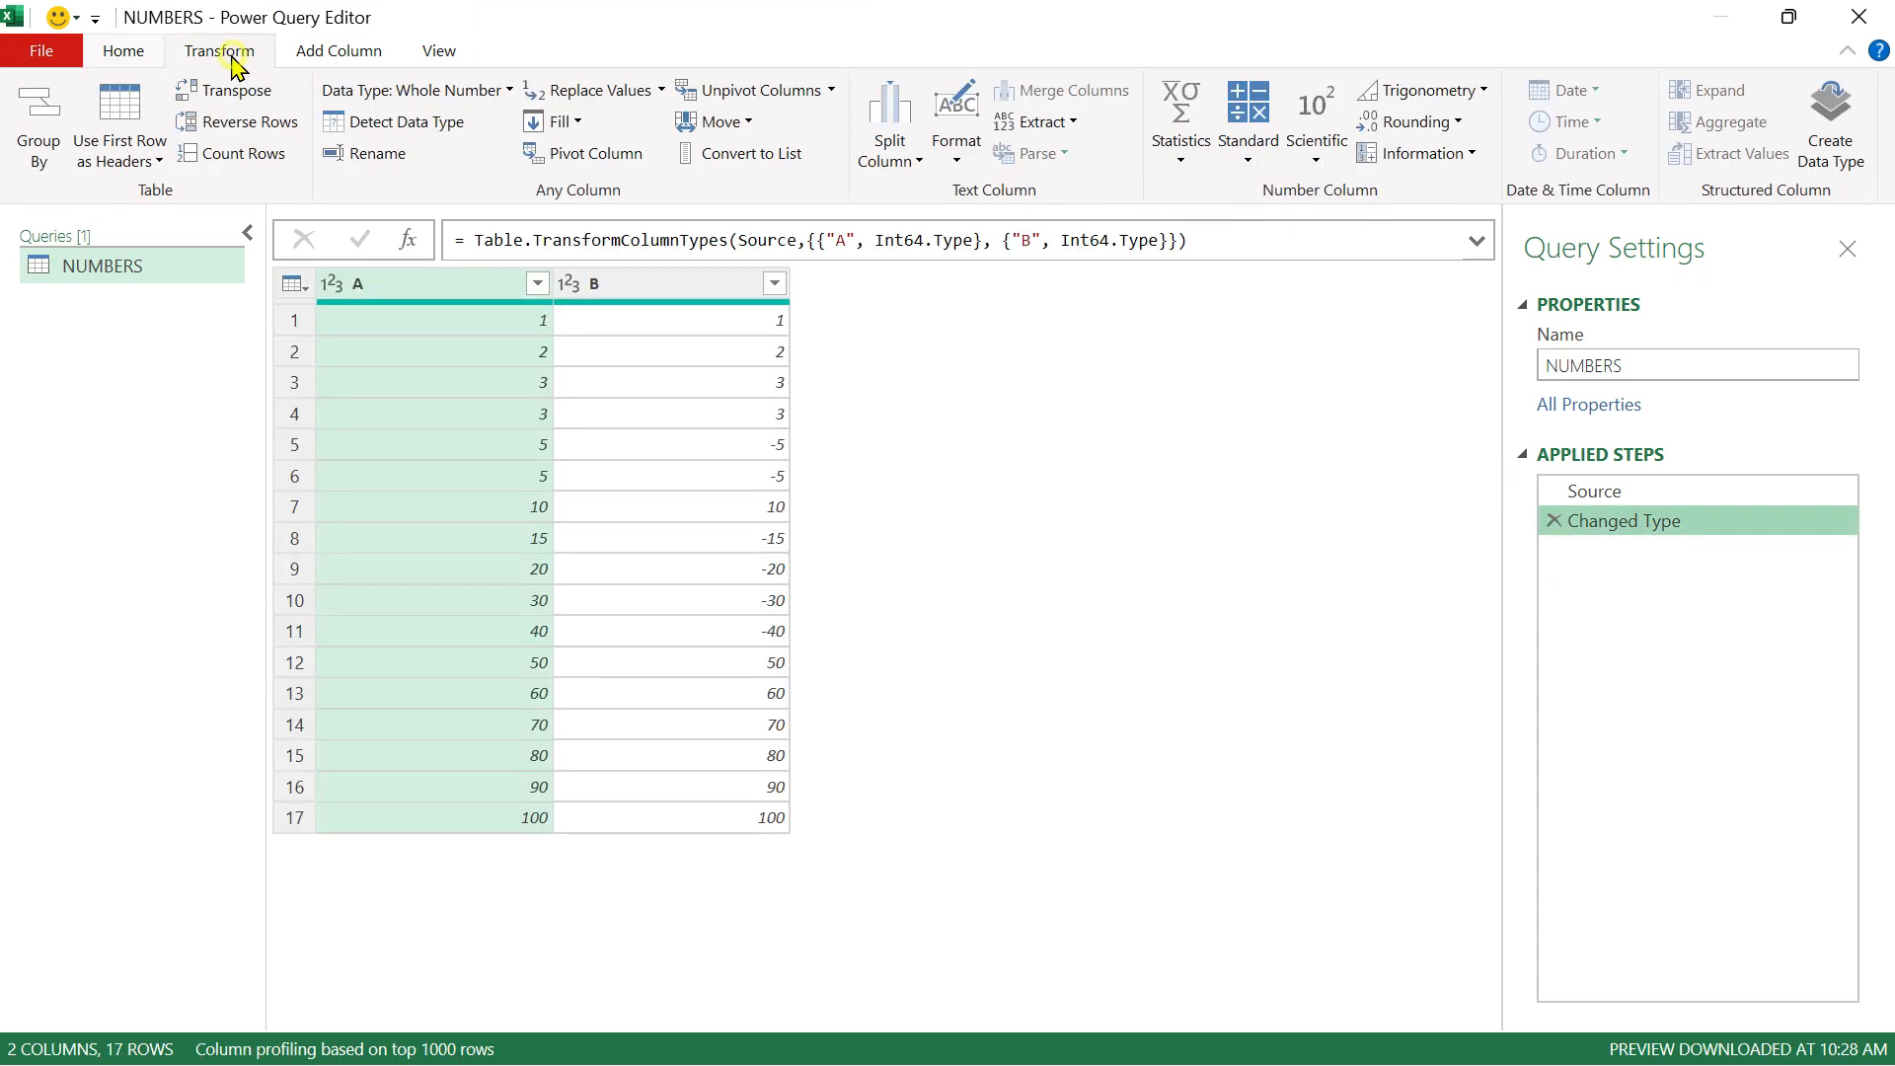
click(1189, 168)
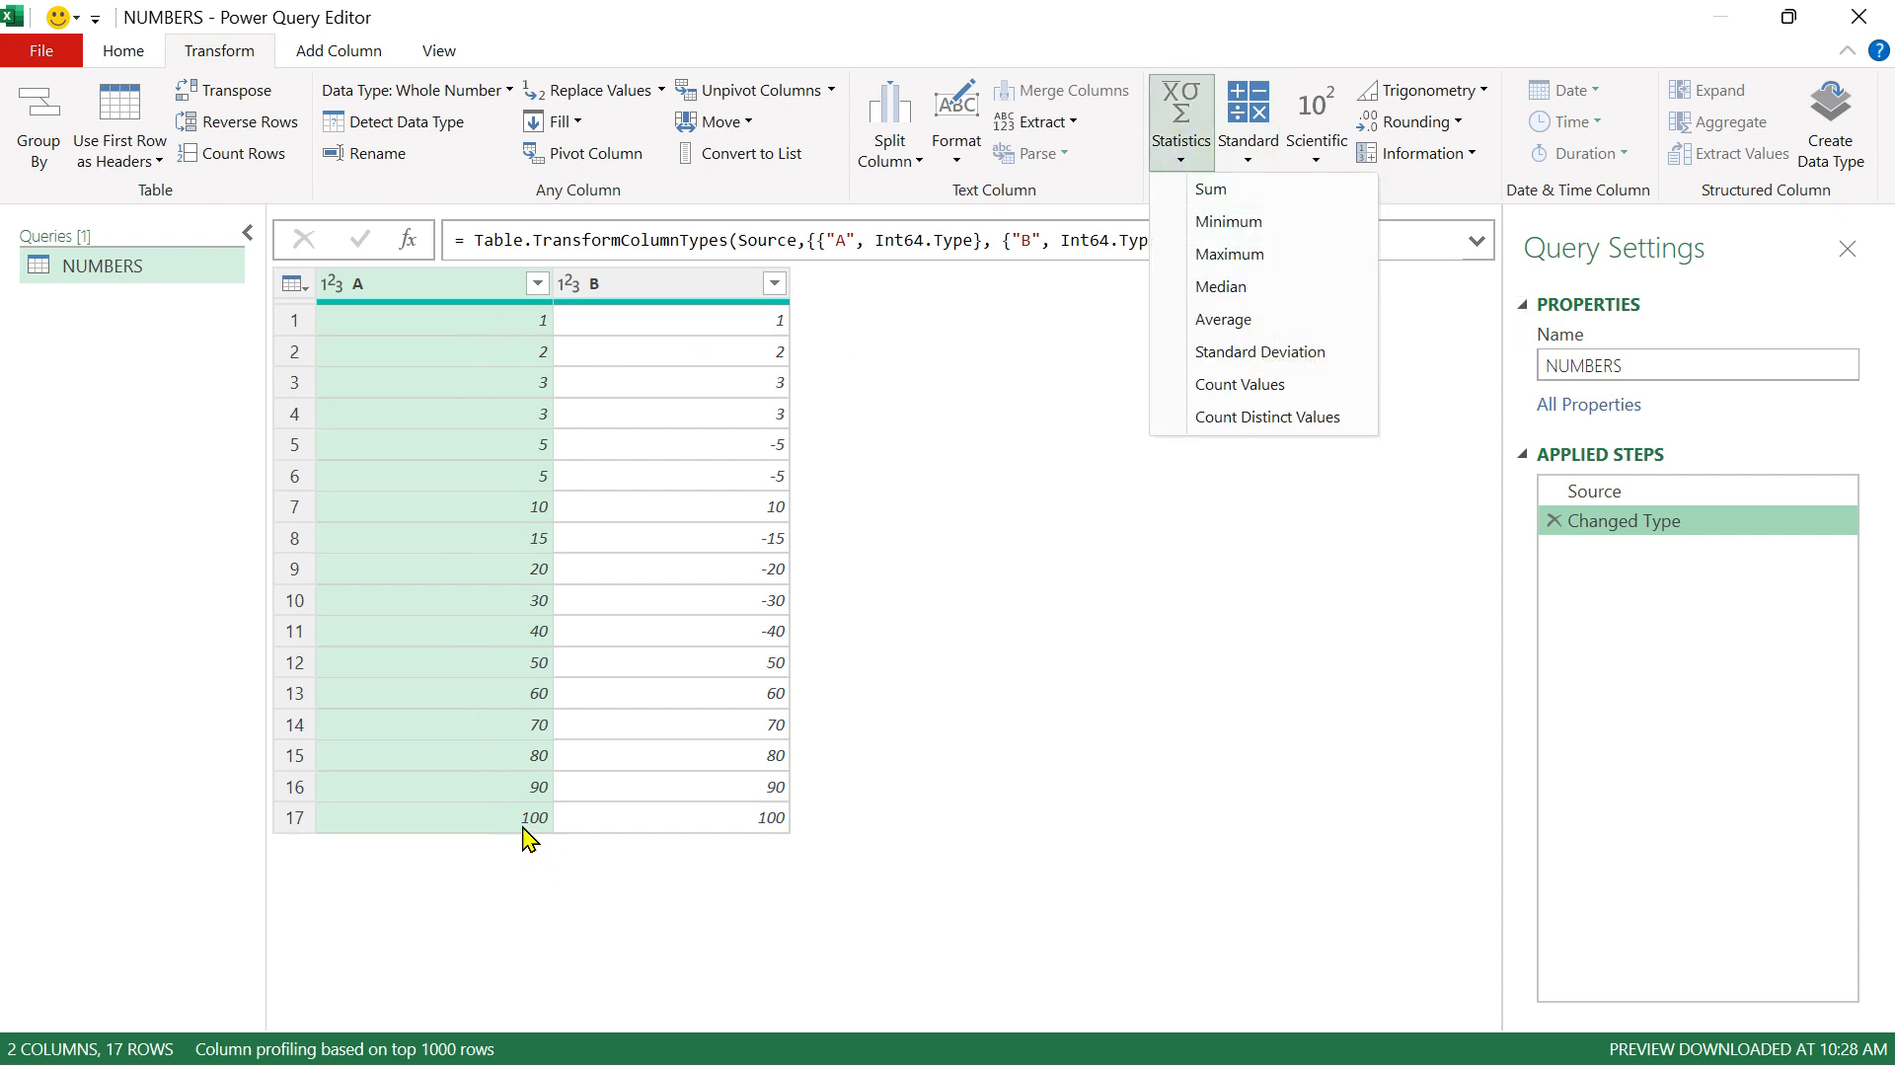
click(1234, 253)
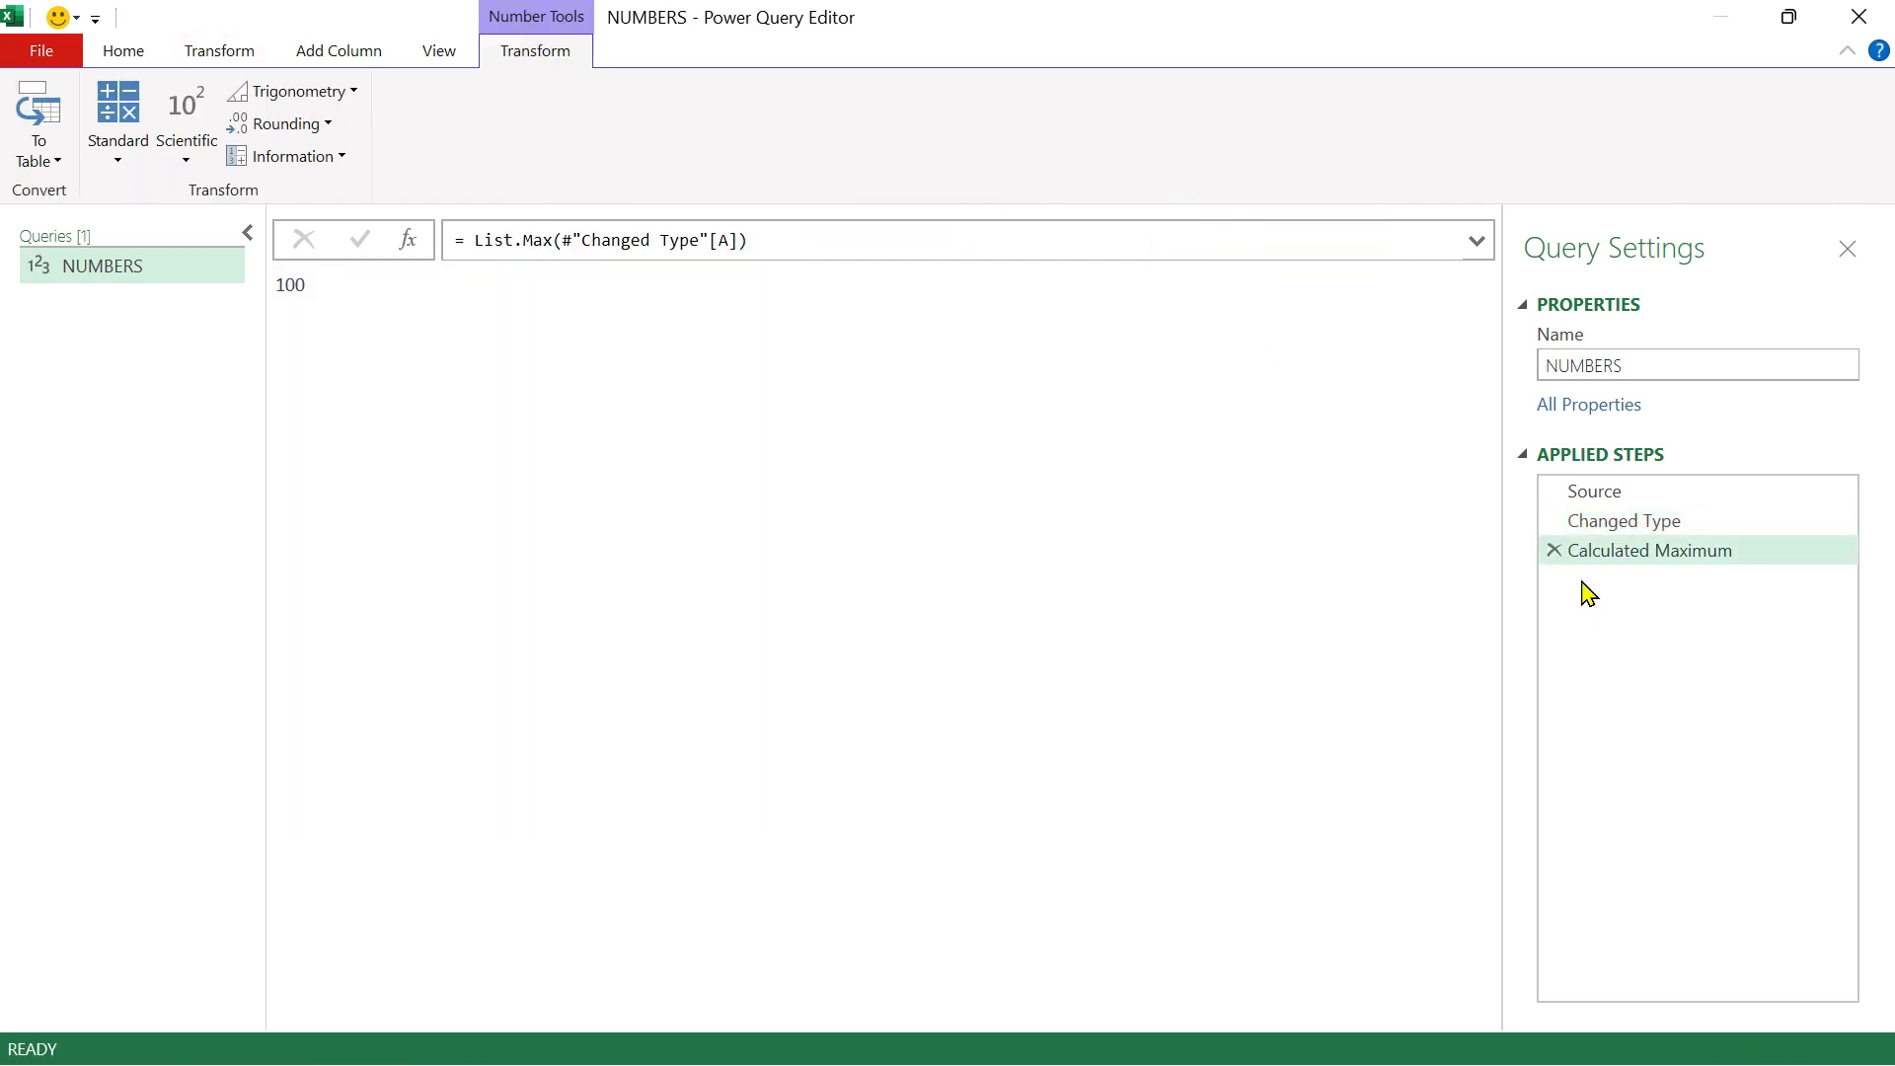
click(1554, 555)
Step: Select column B, calculate its minimum, and remove the resulting applied step
click(219, 50)
click(1182, 148)
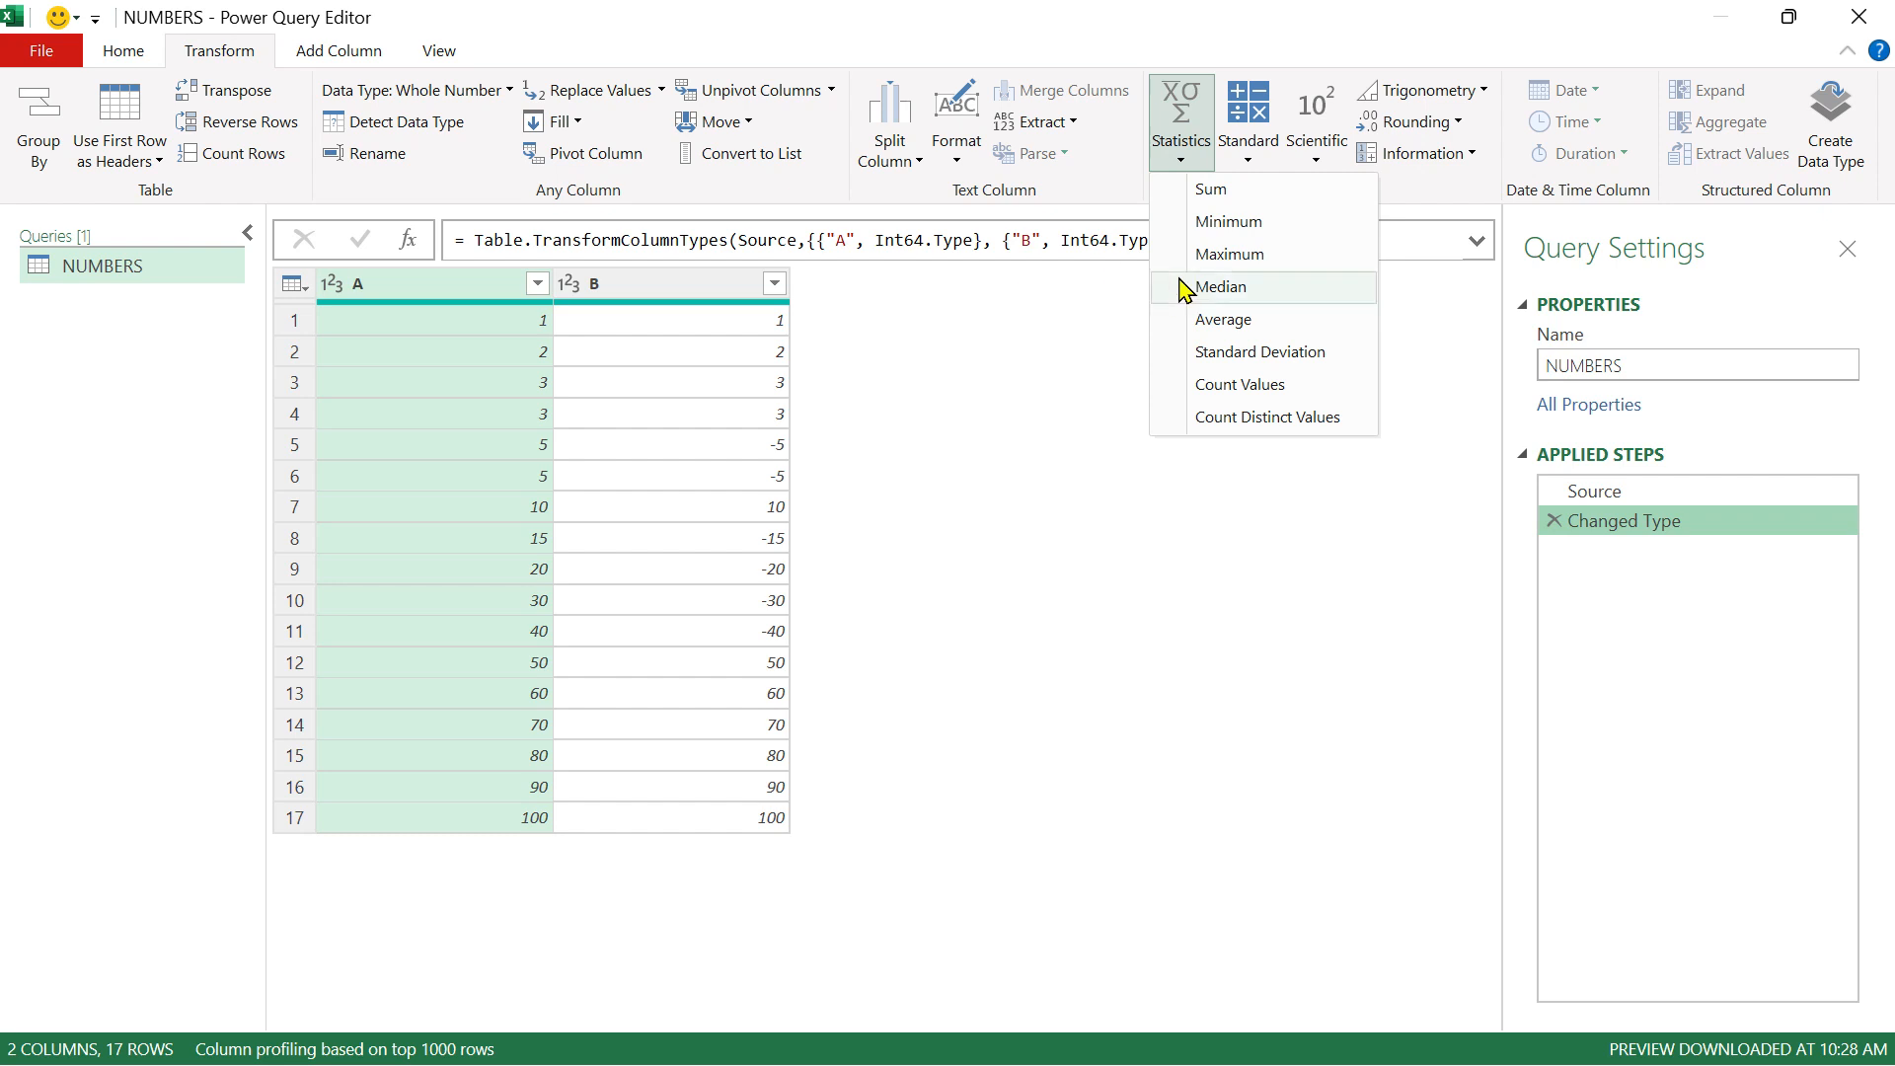
click(676, 291)
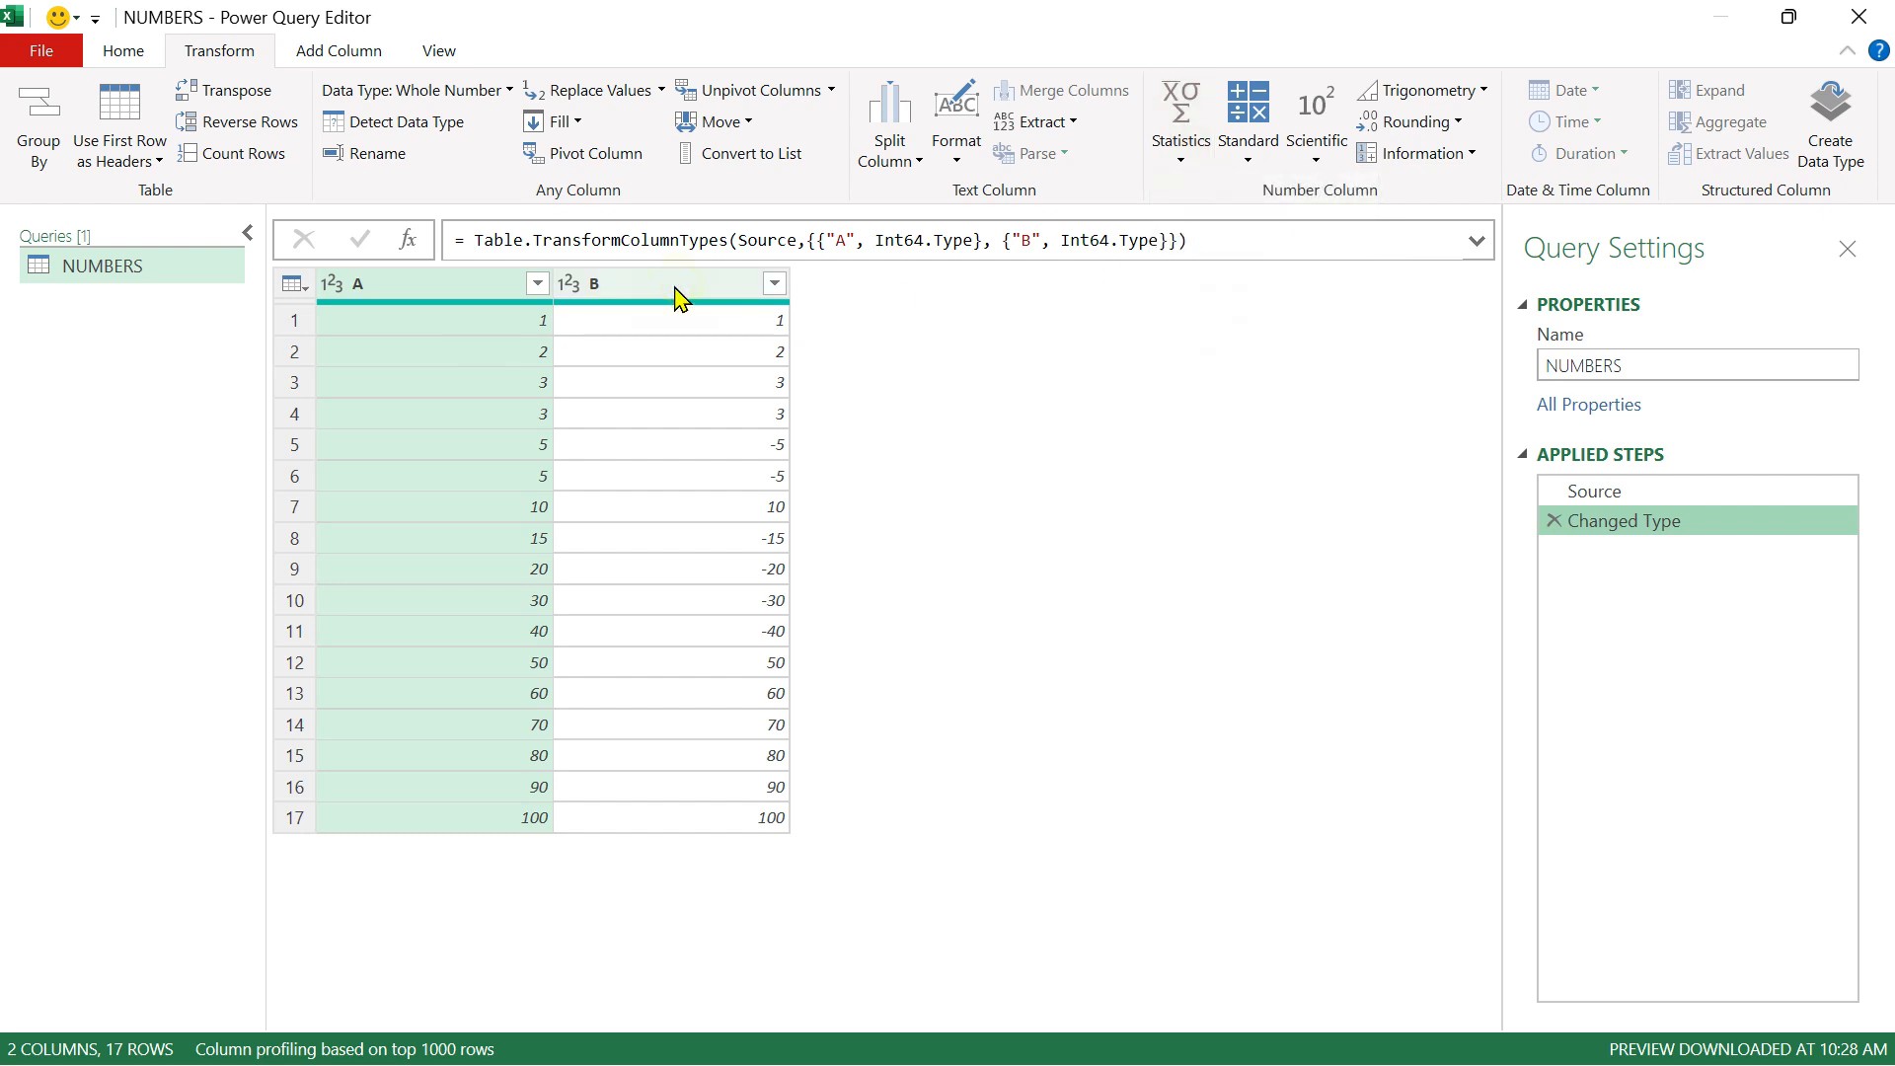
click(675, 290)
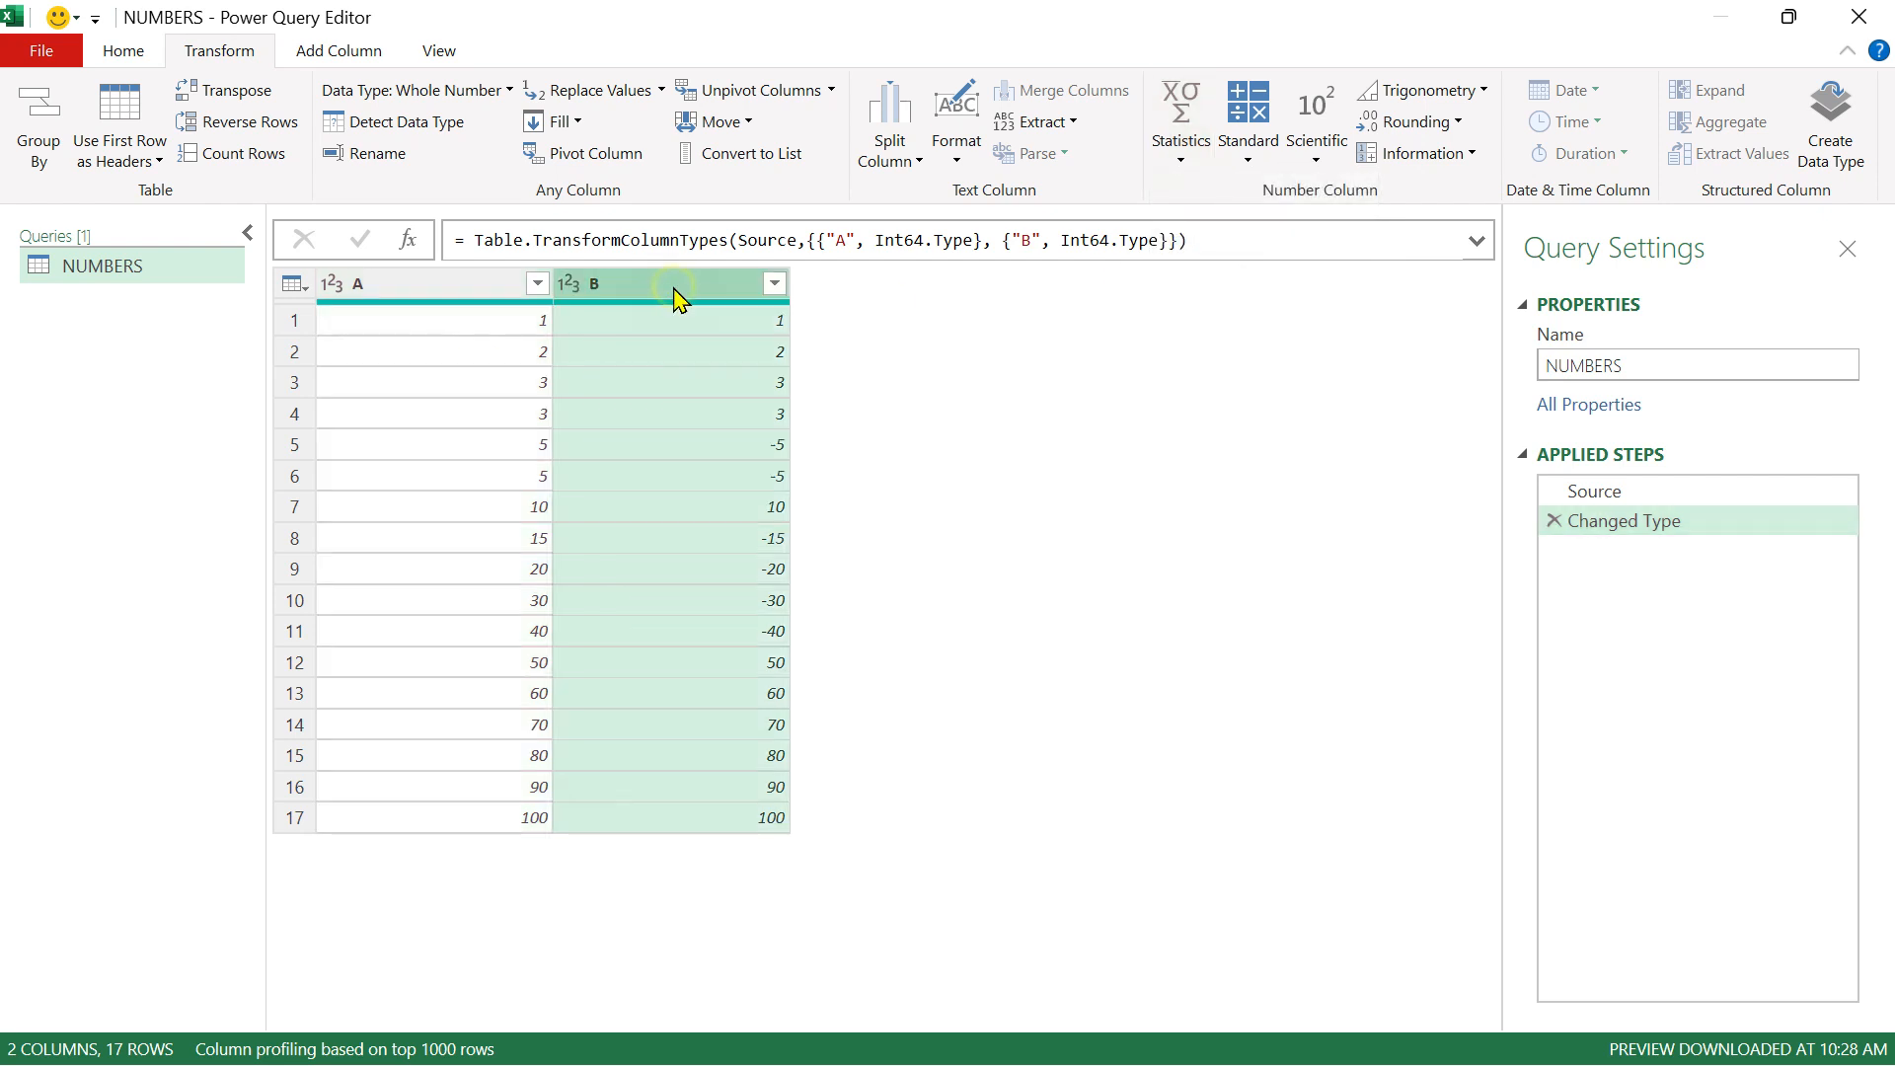
click(1194, 166)
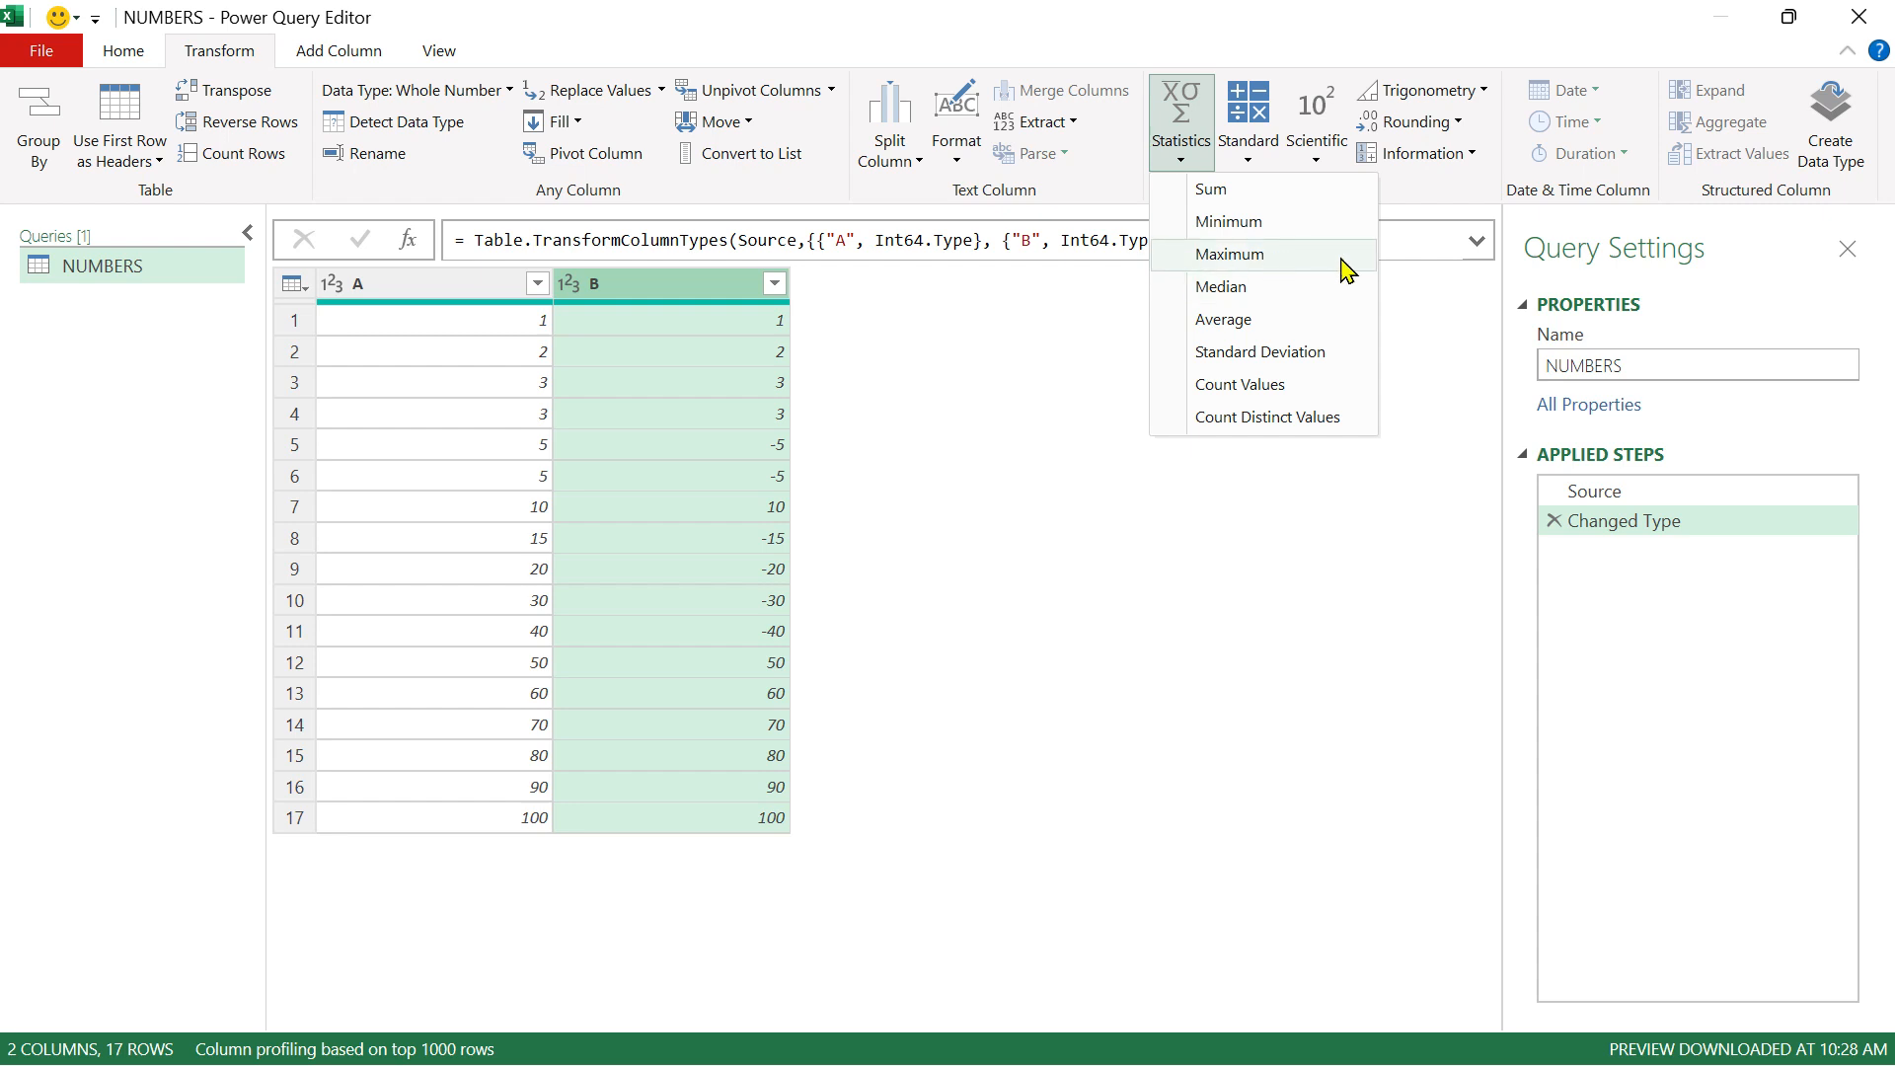
click(1240, 233)
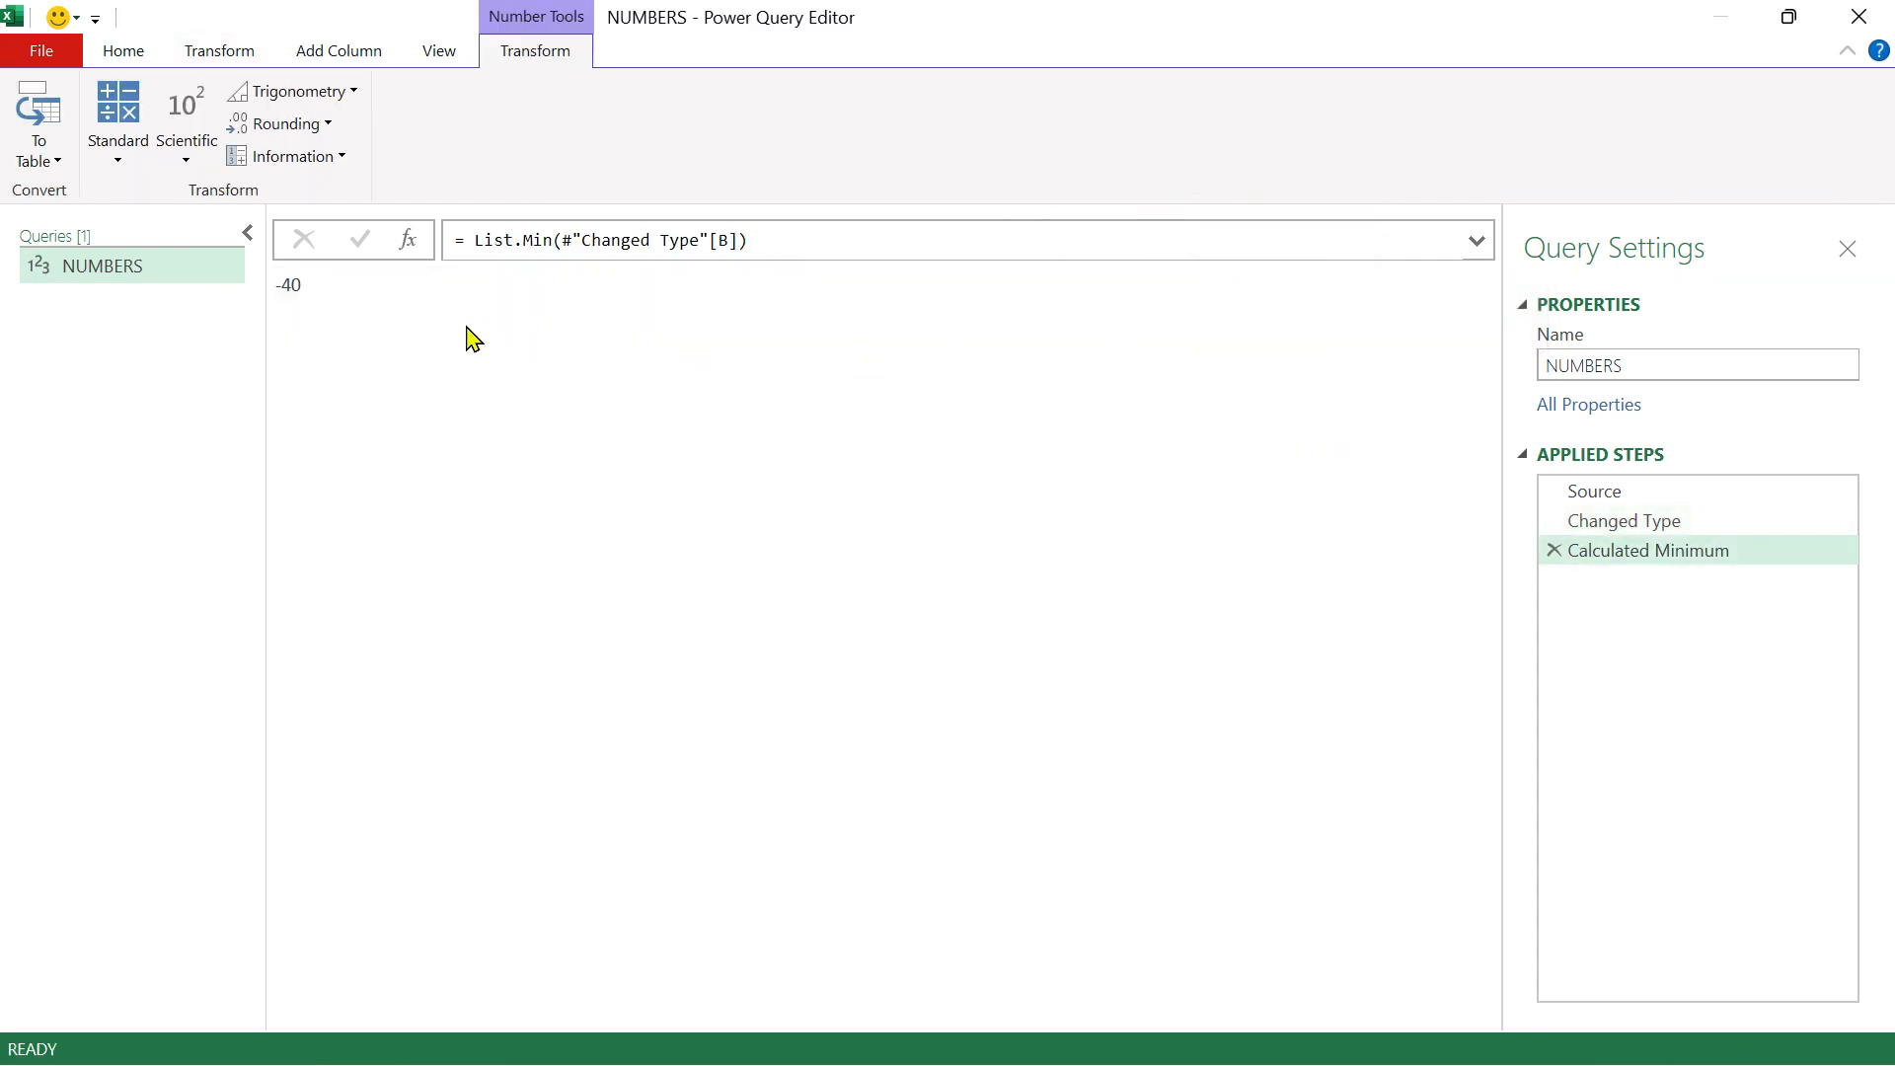
click(1554, 551)
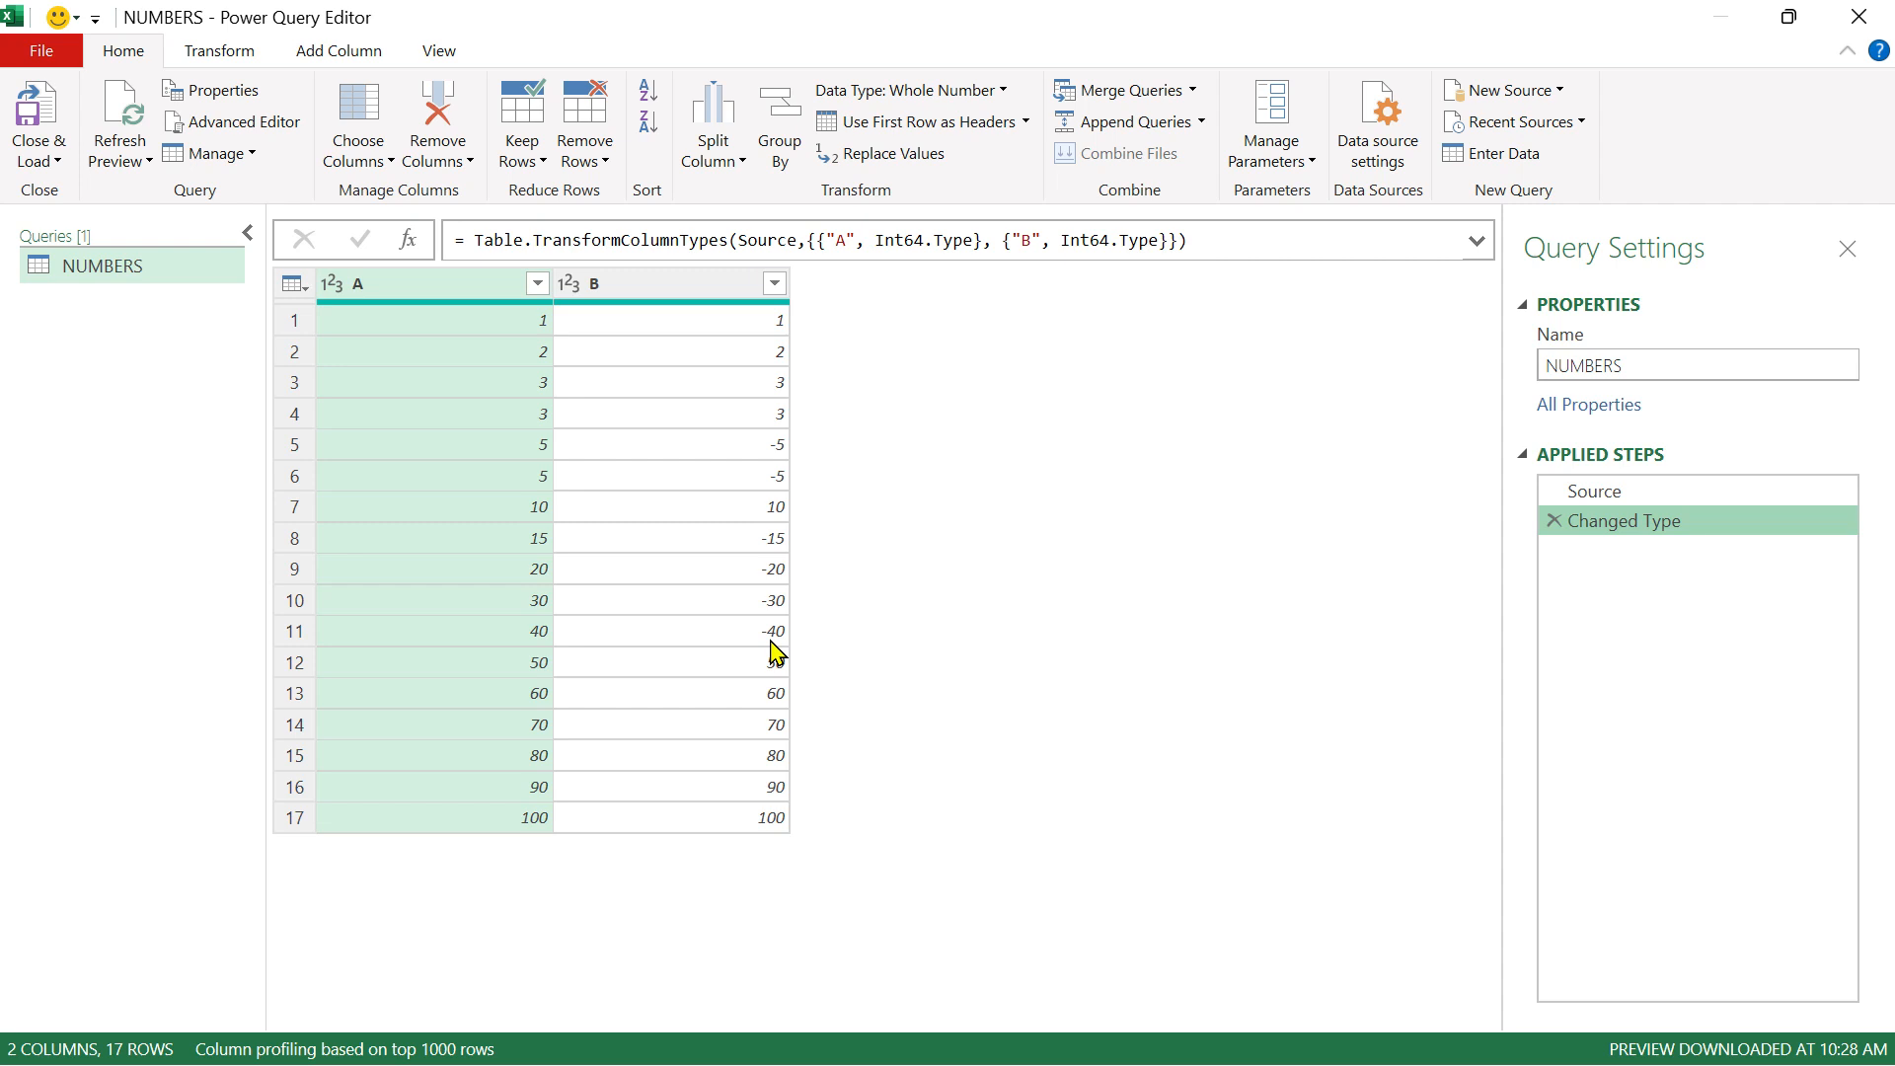
Step: Repeat the Minimum statistic on column B and delete its applied step again
click(675, 287)
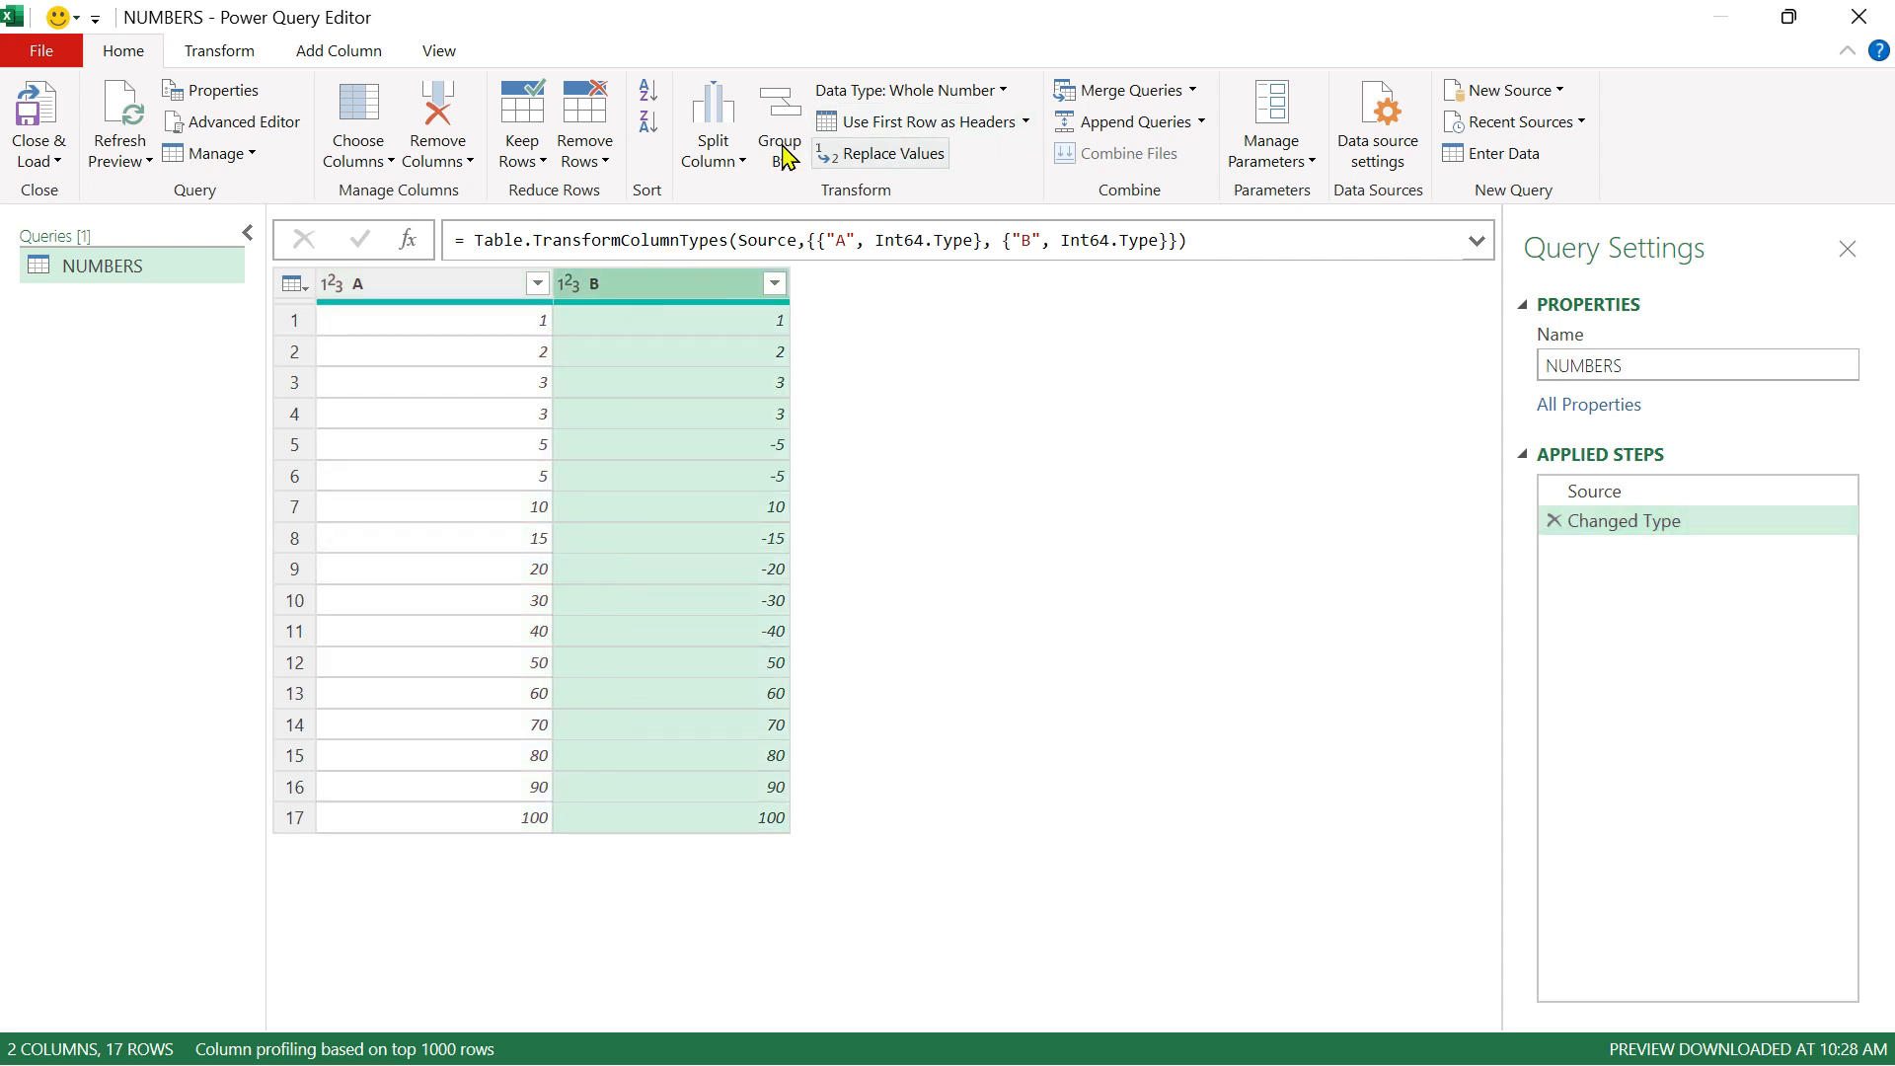
click(229, 61)
click(1176, 148)
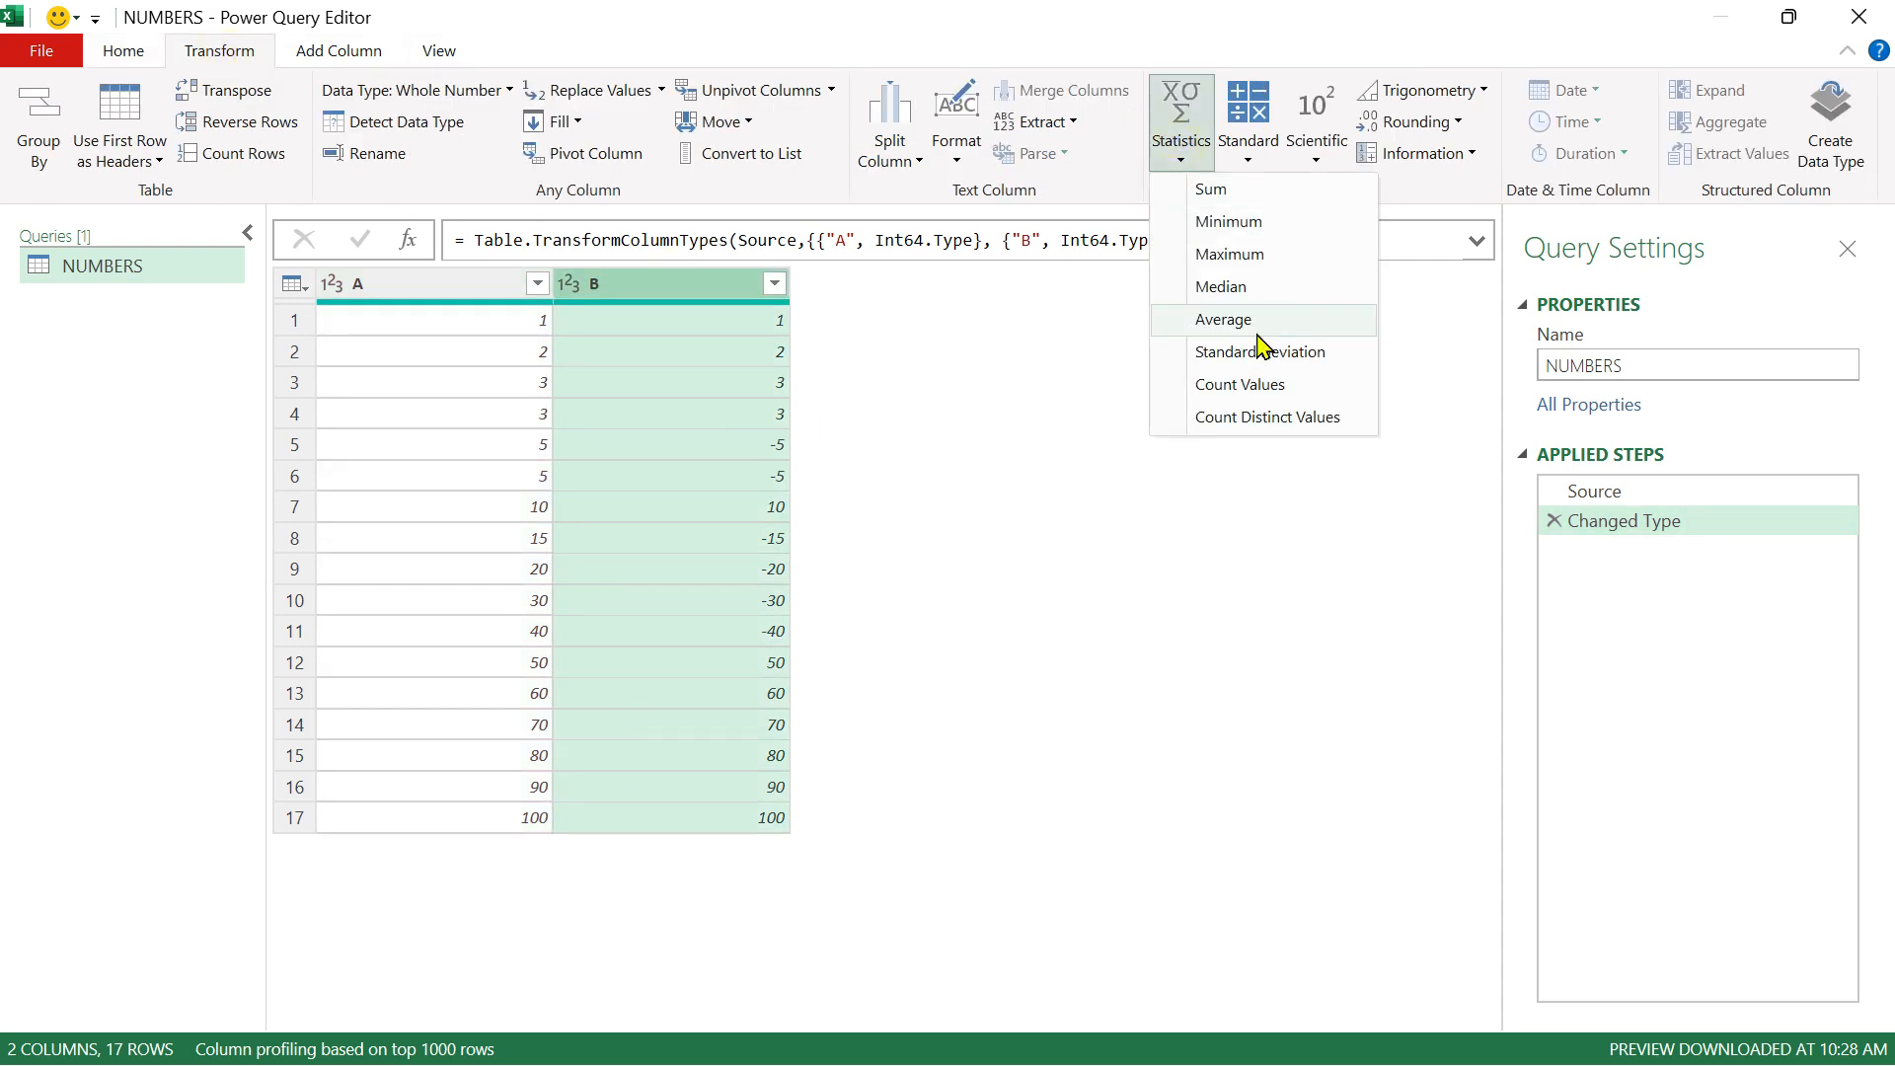
click(1232, 222)
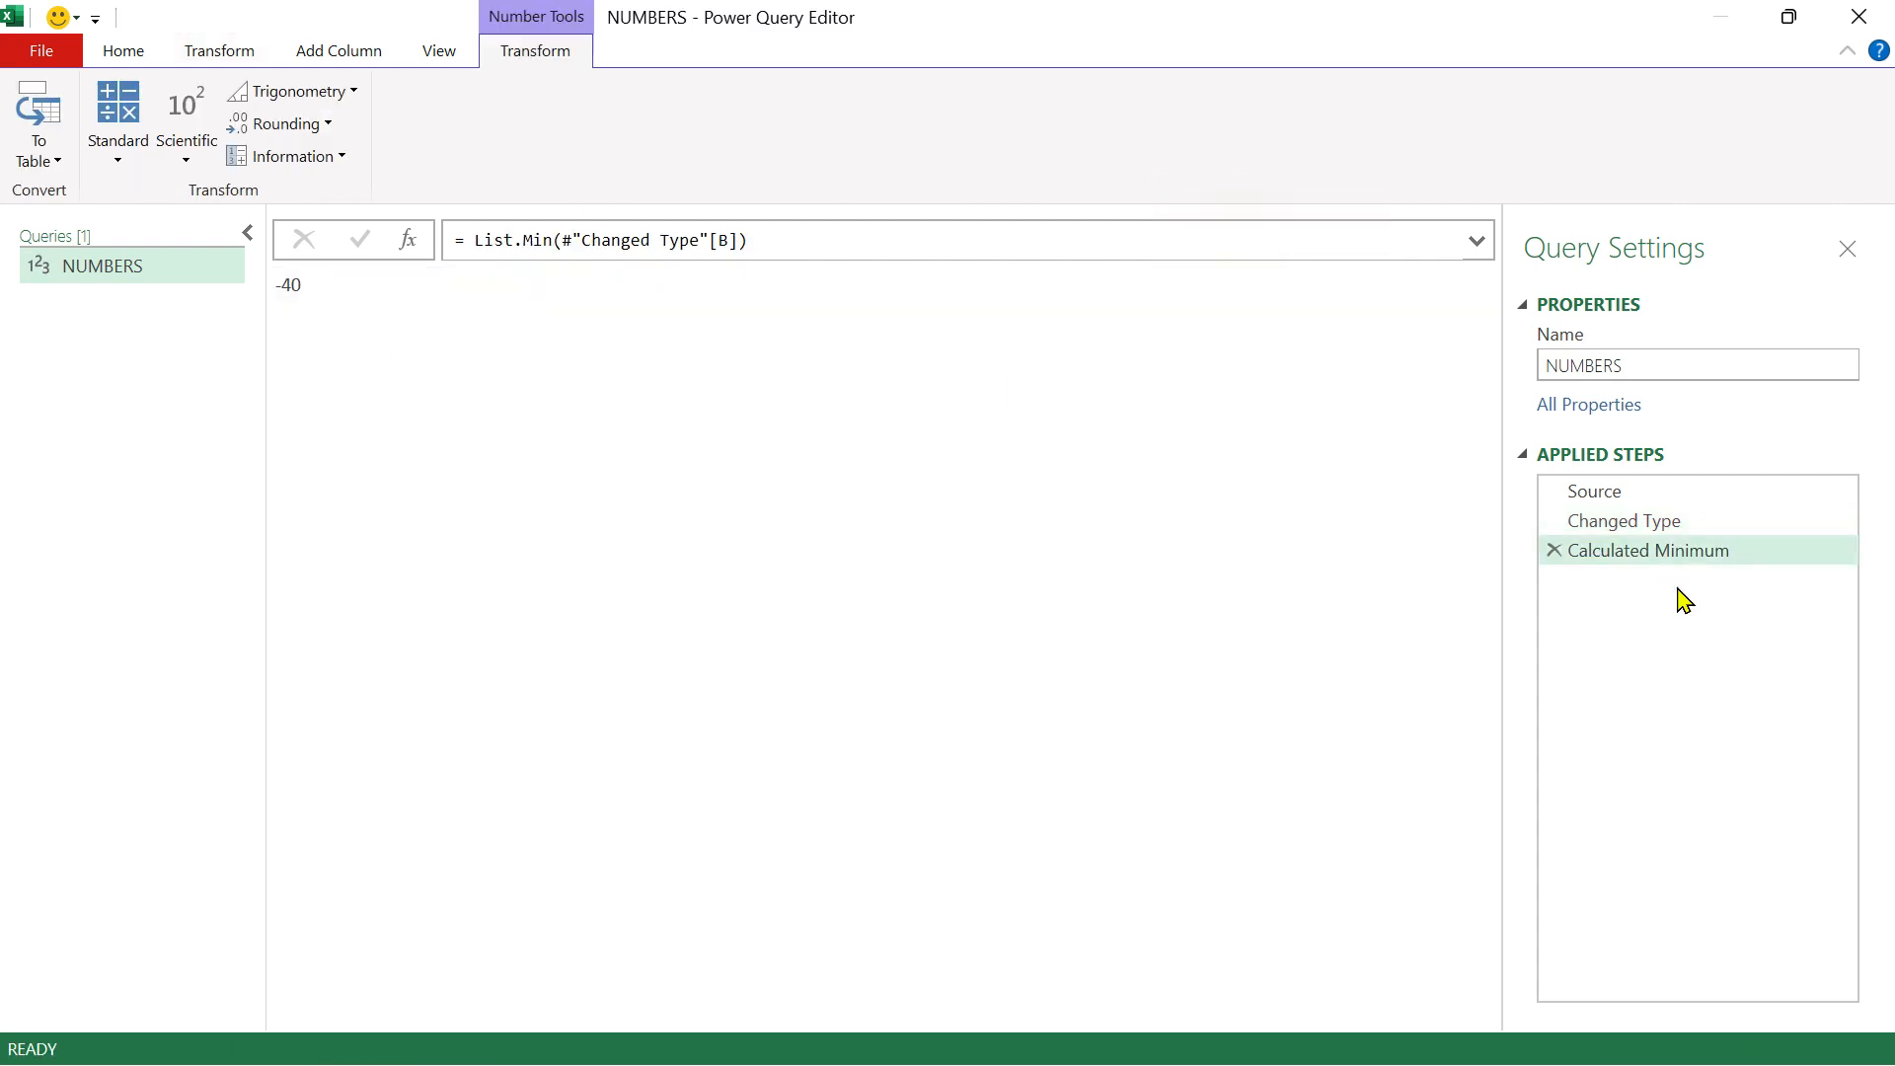
click(1555, 551)
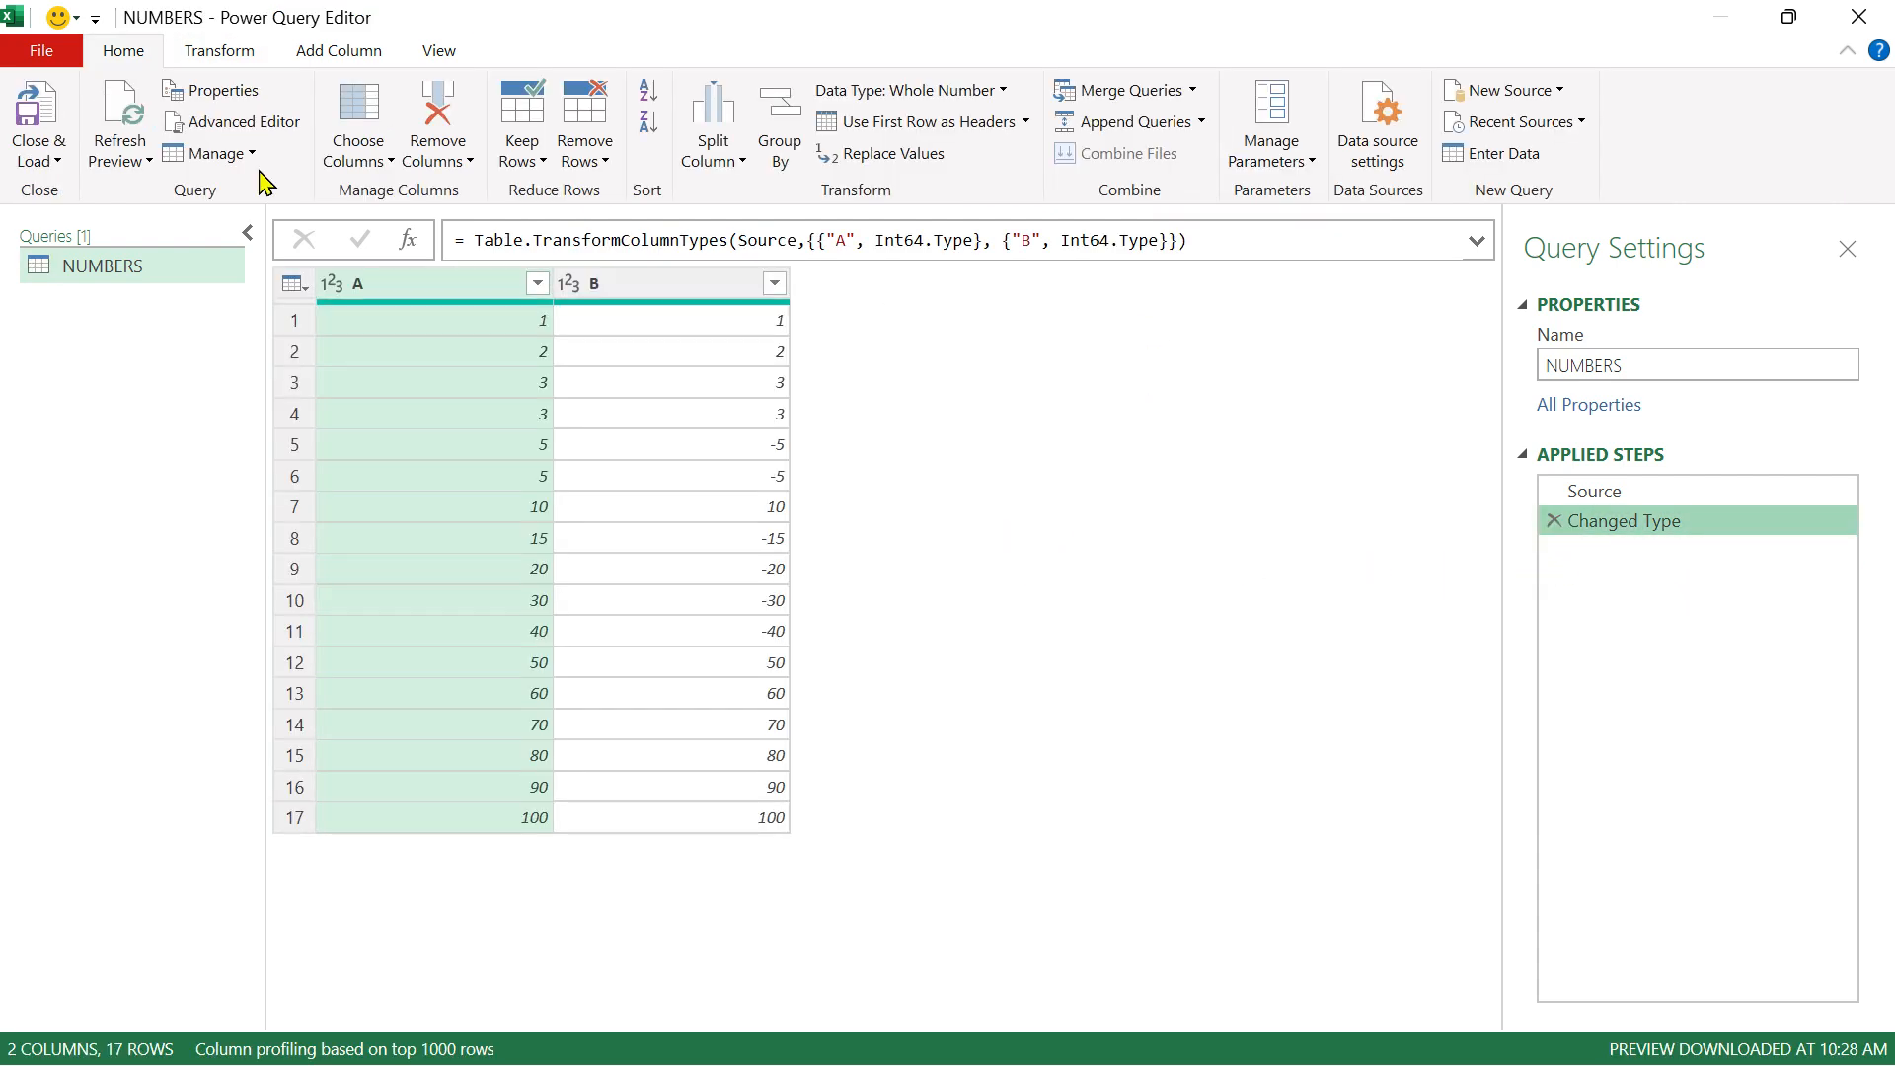
Step: Count the values in column A with the Count Values statistic and delete that applied step
click(227, 58)
click(1177, 158)
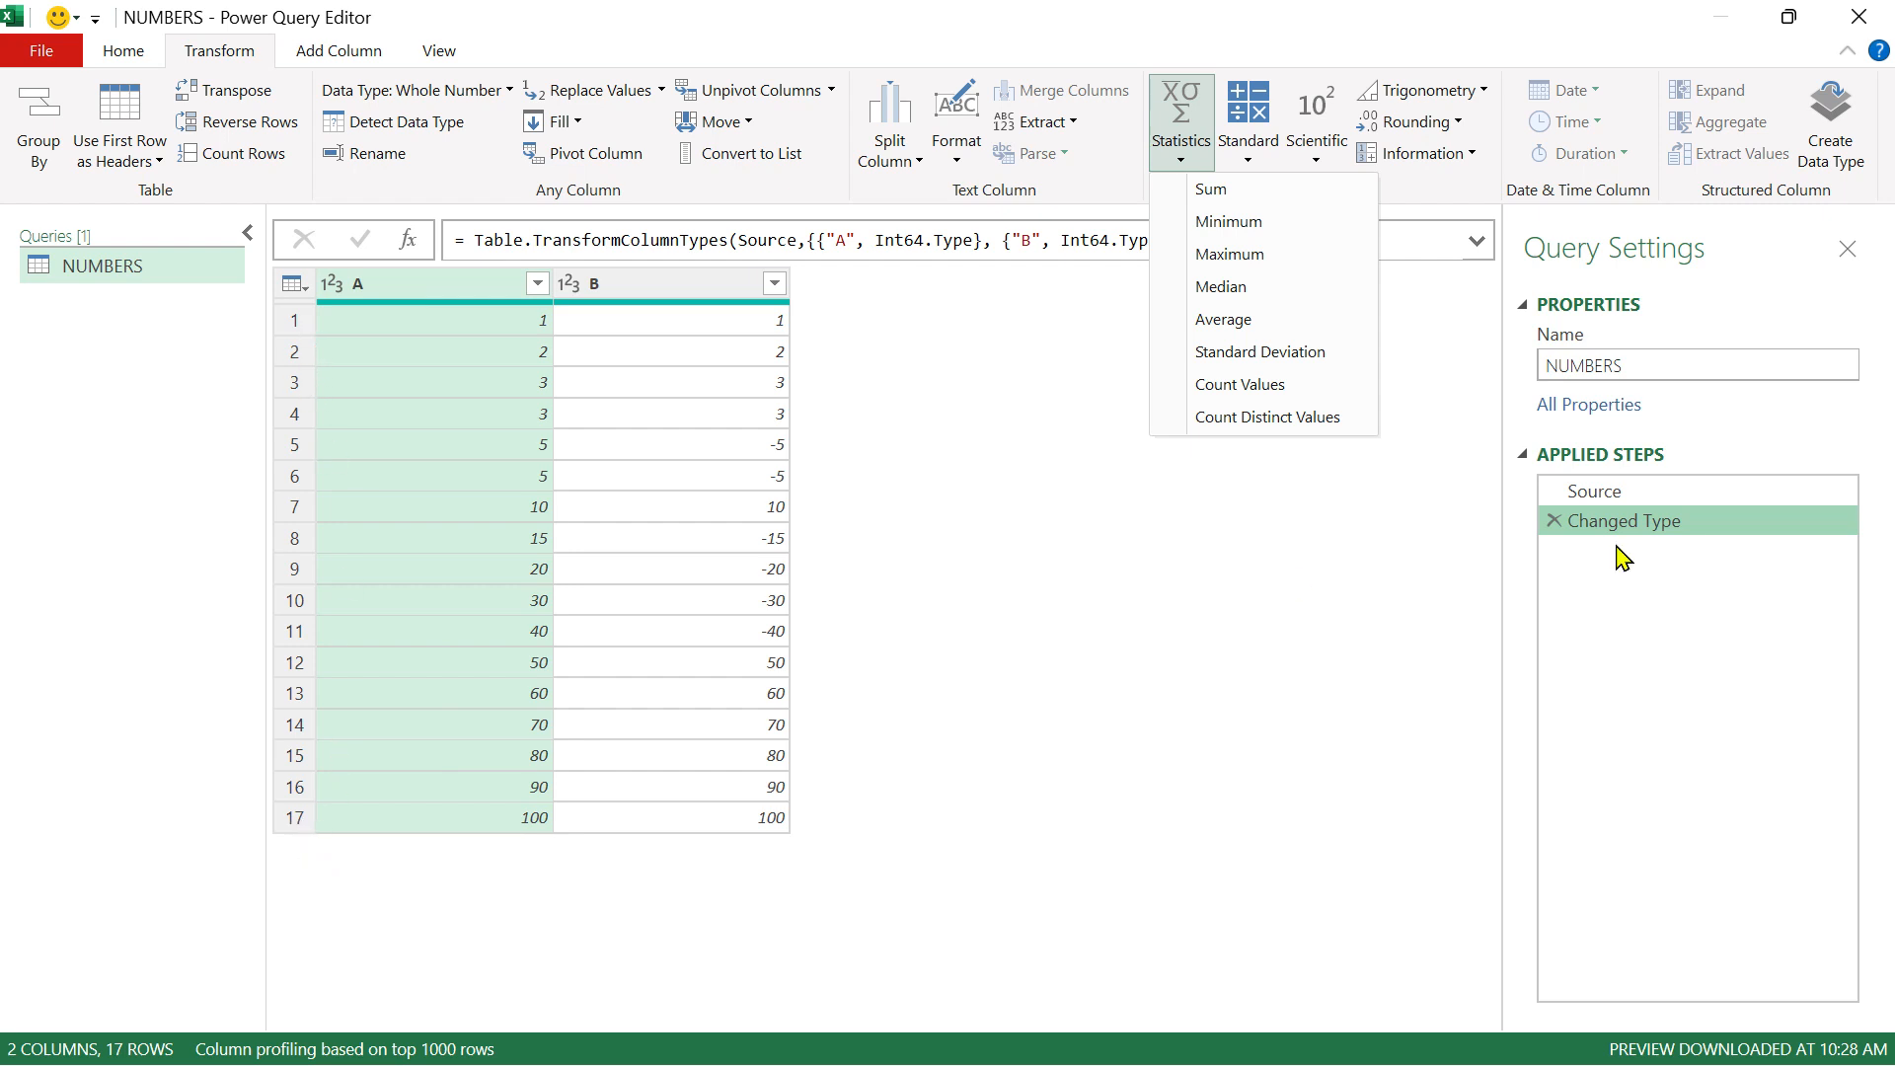
click(1247, 385)
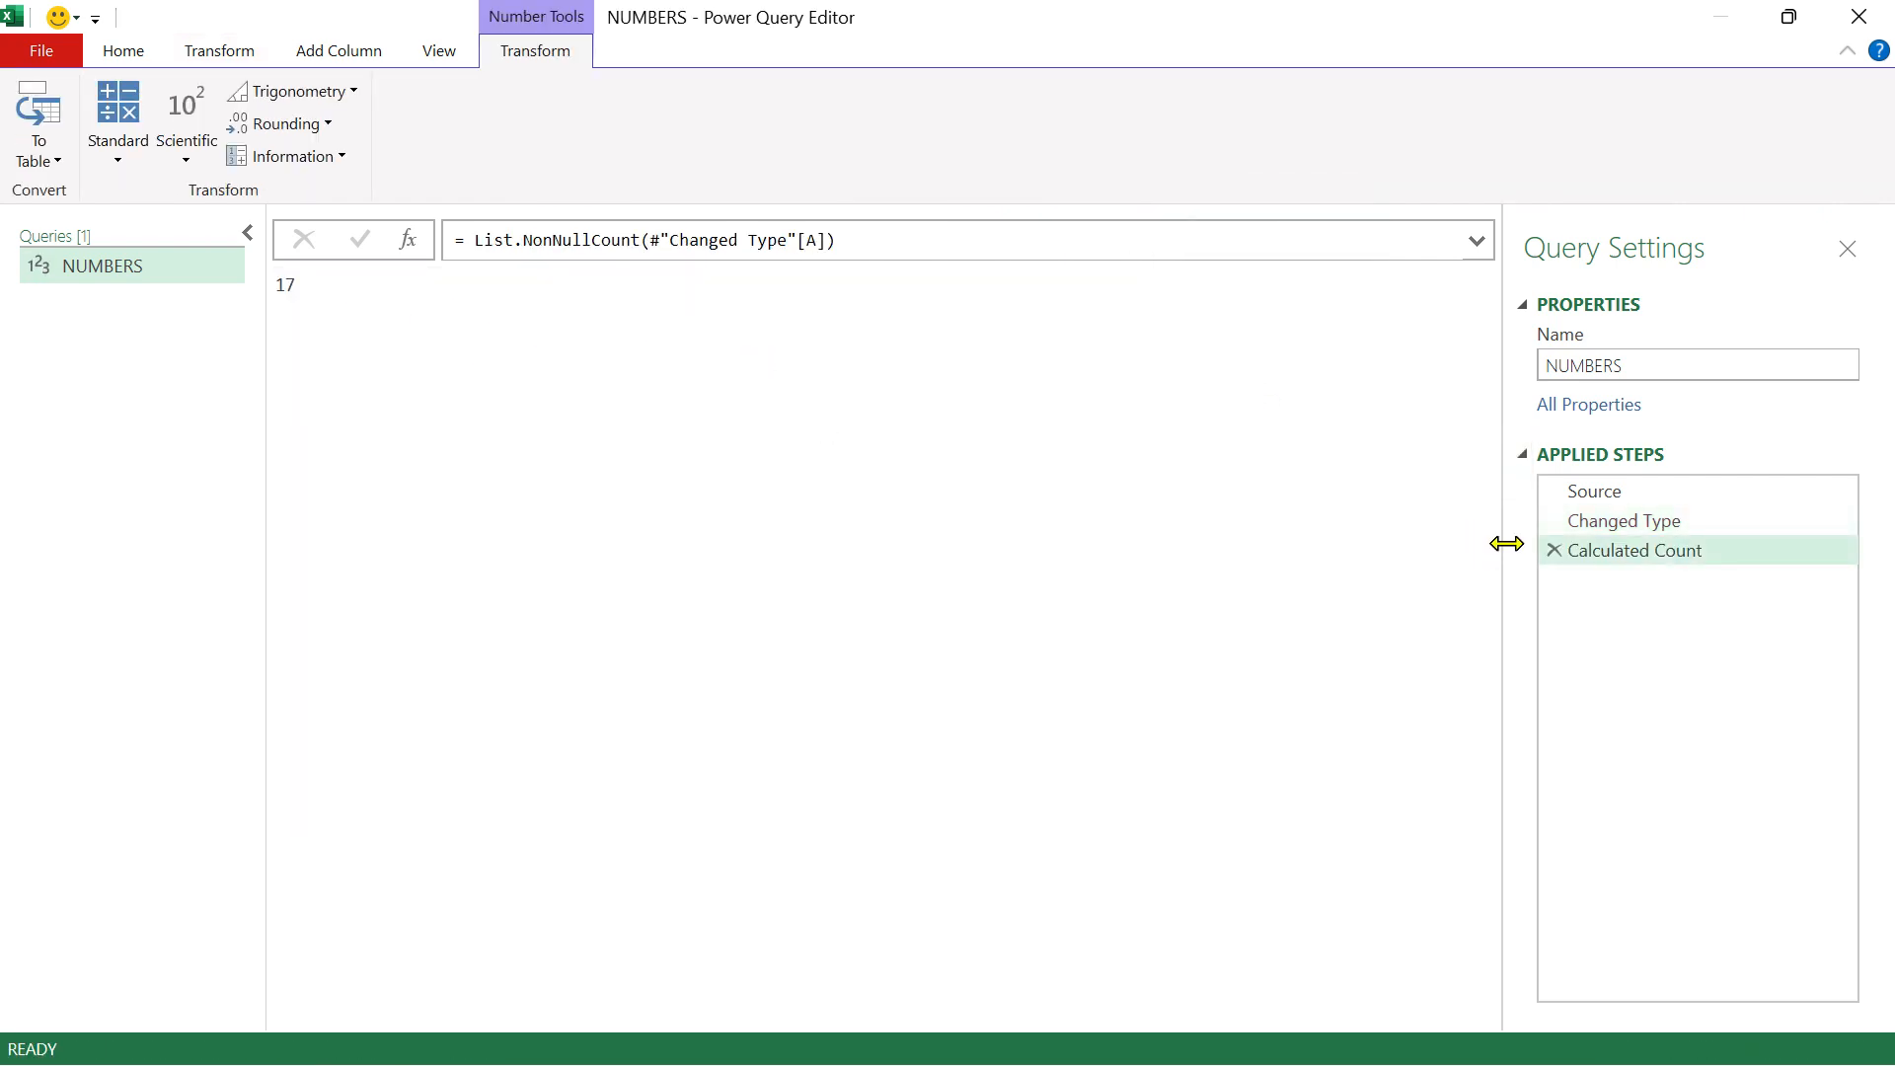
click(1555, 551)
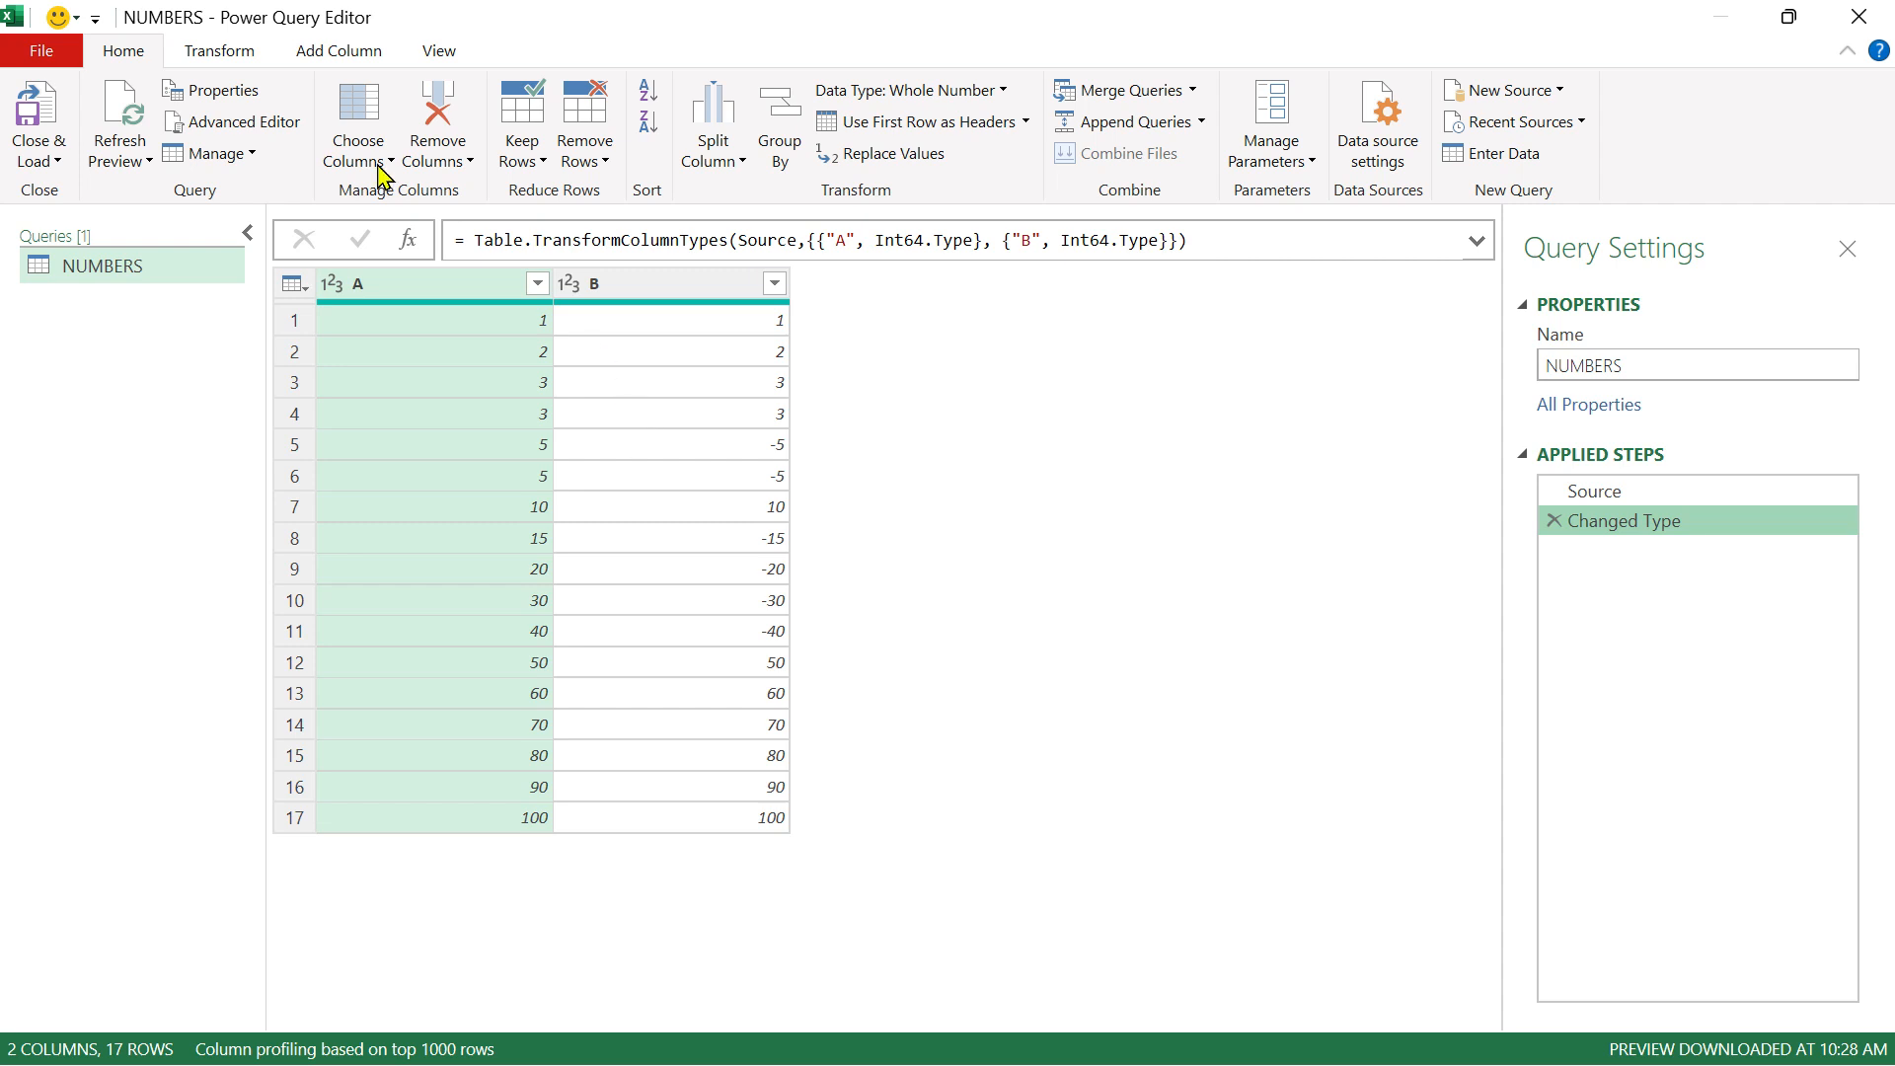
Step: Count the distinct values in column A and remove the resulting applied step
click(215, 53)
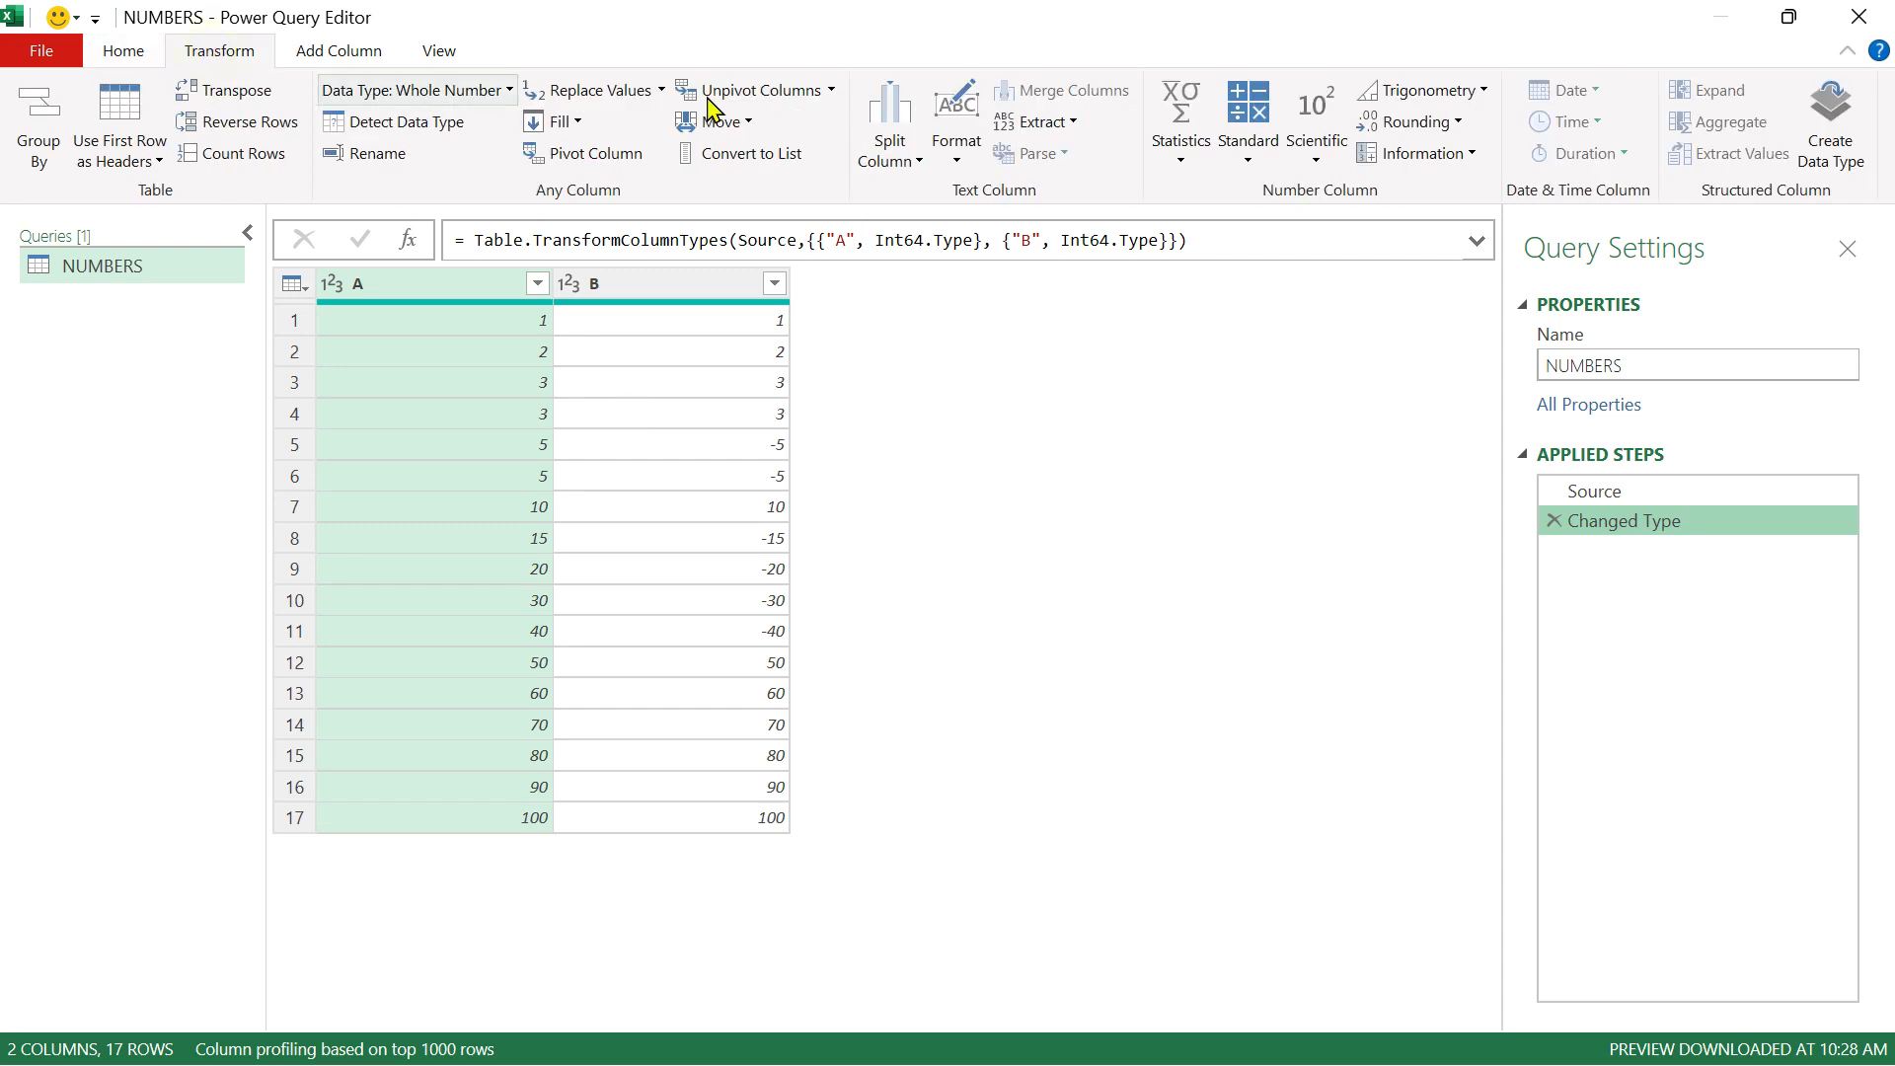
click(1194, 165)
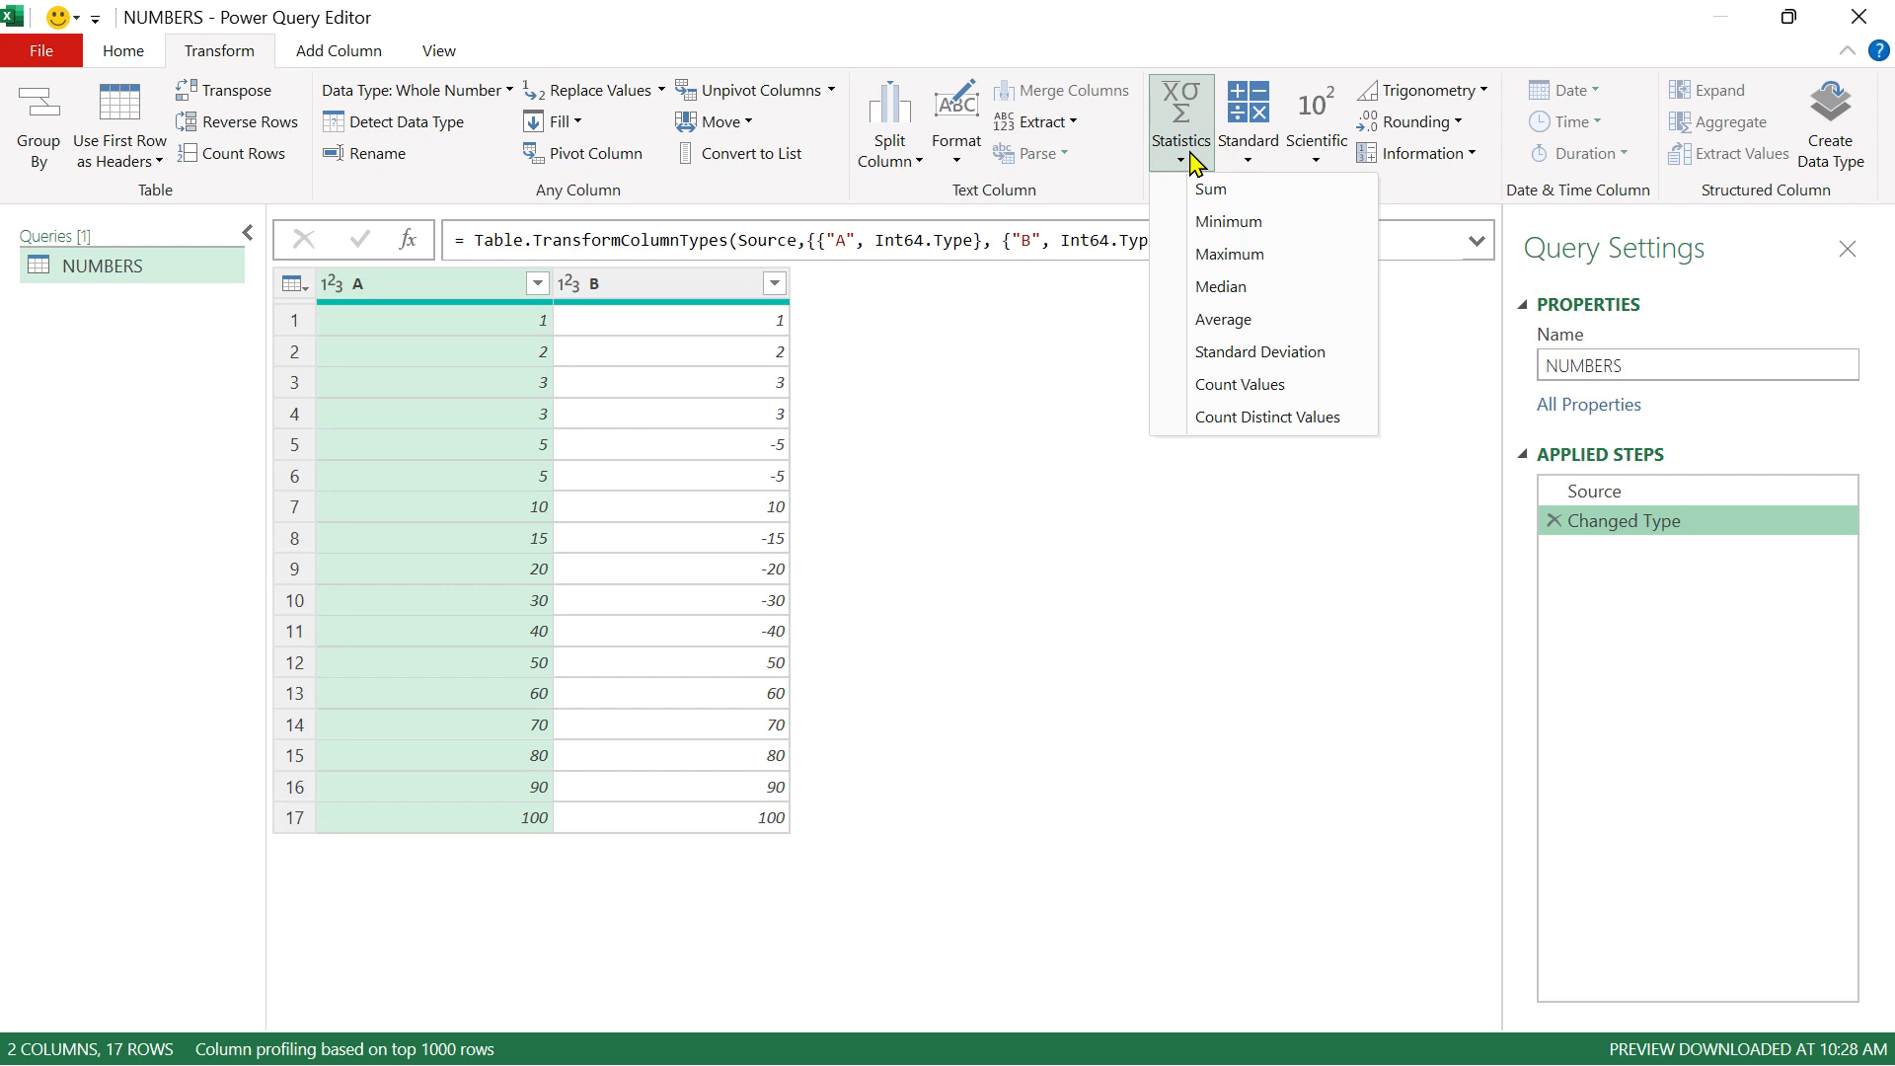
click(1247, 418)
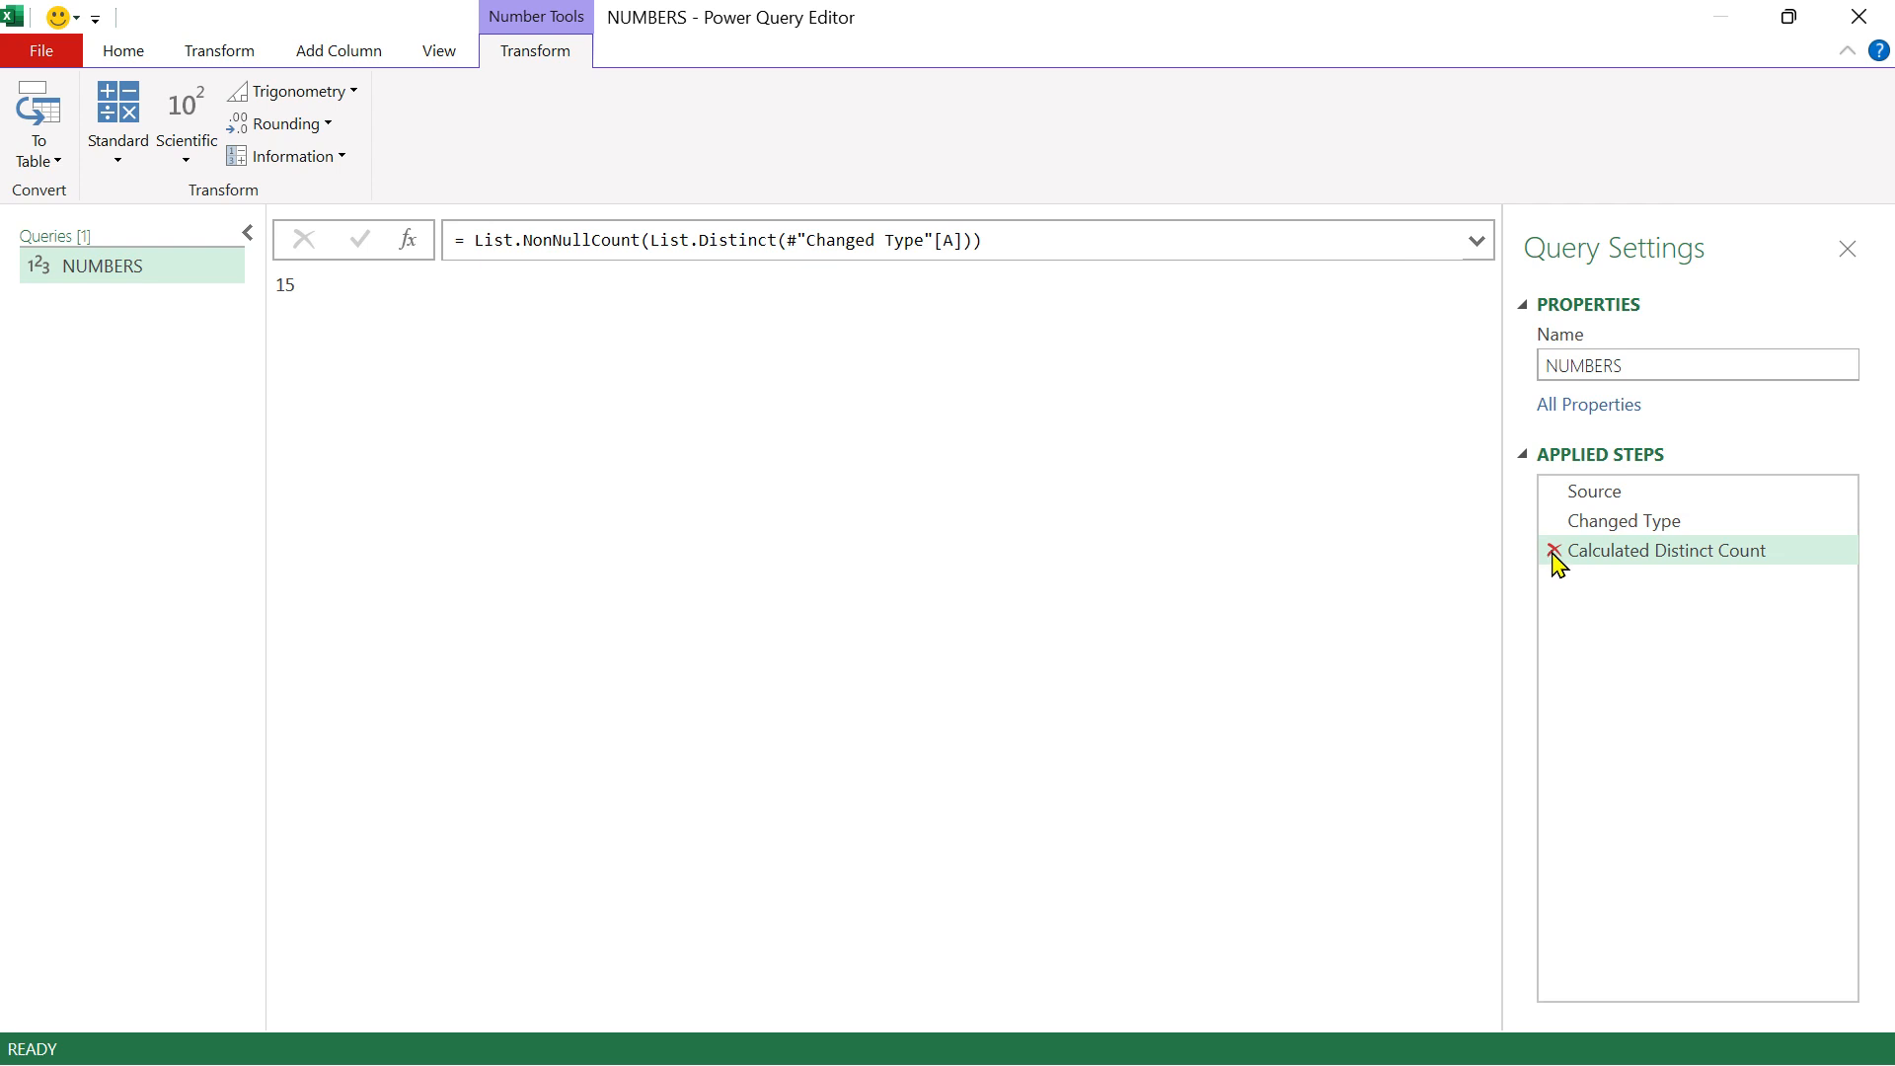
click(1555, 555)
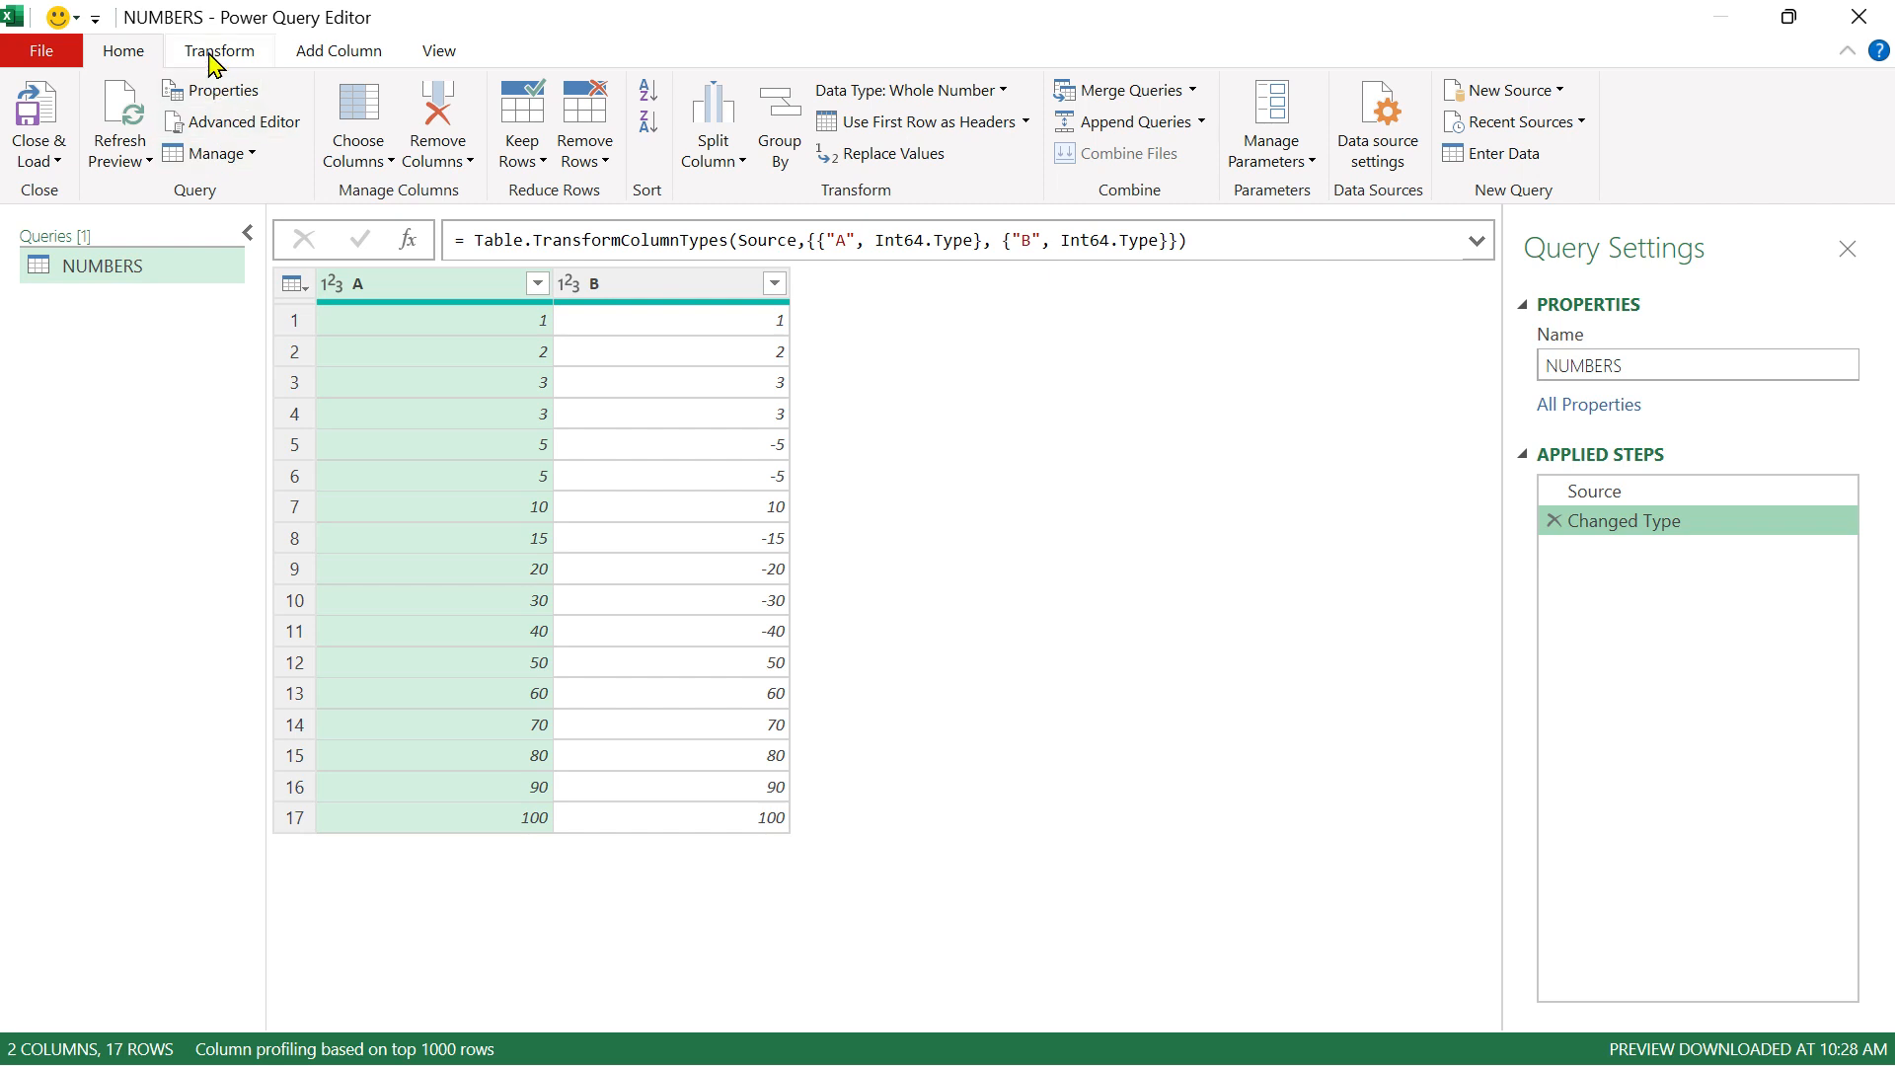
Step: Add 5 to every value in column A with the standard Add operation and delete that applied step
click(213, 64)
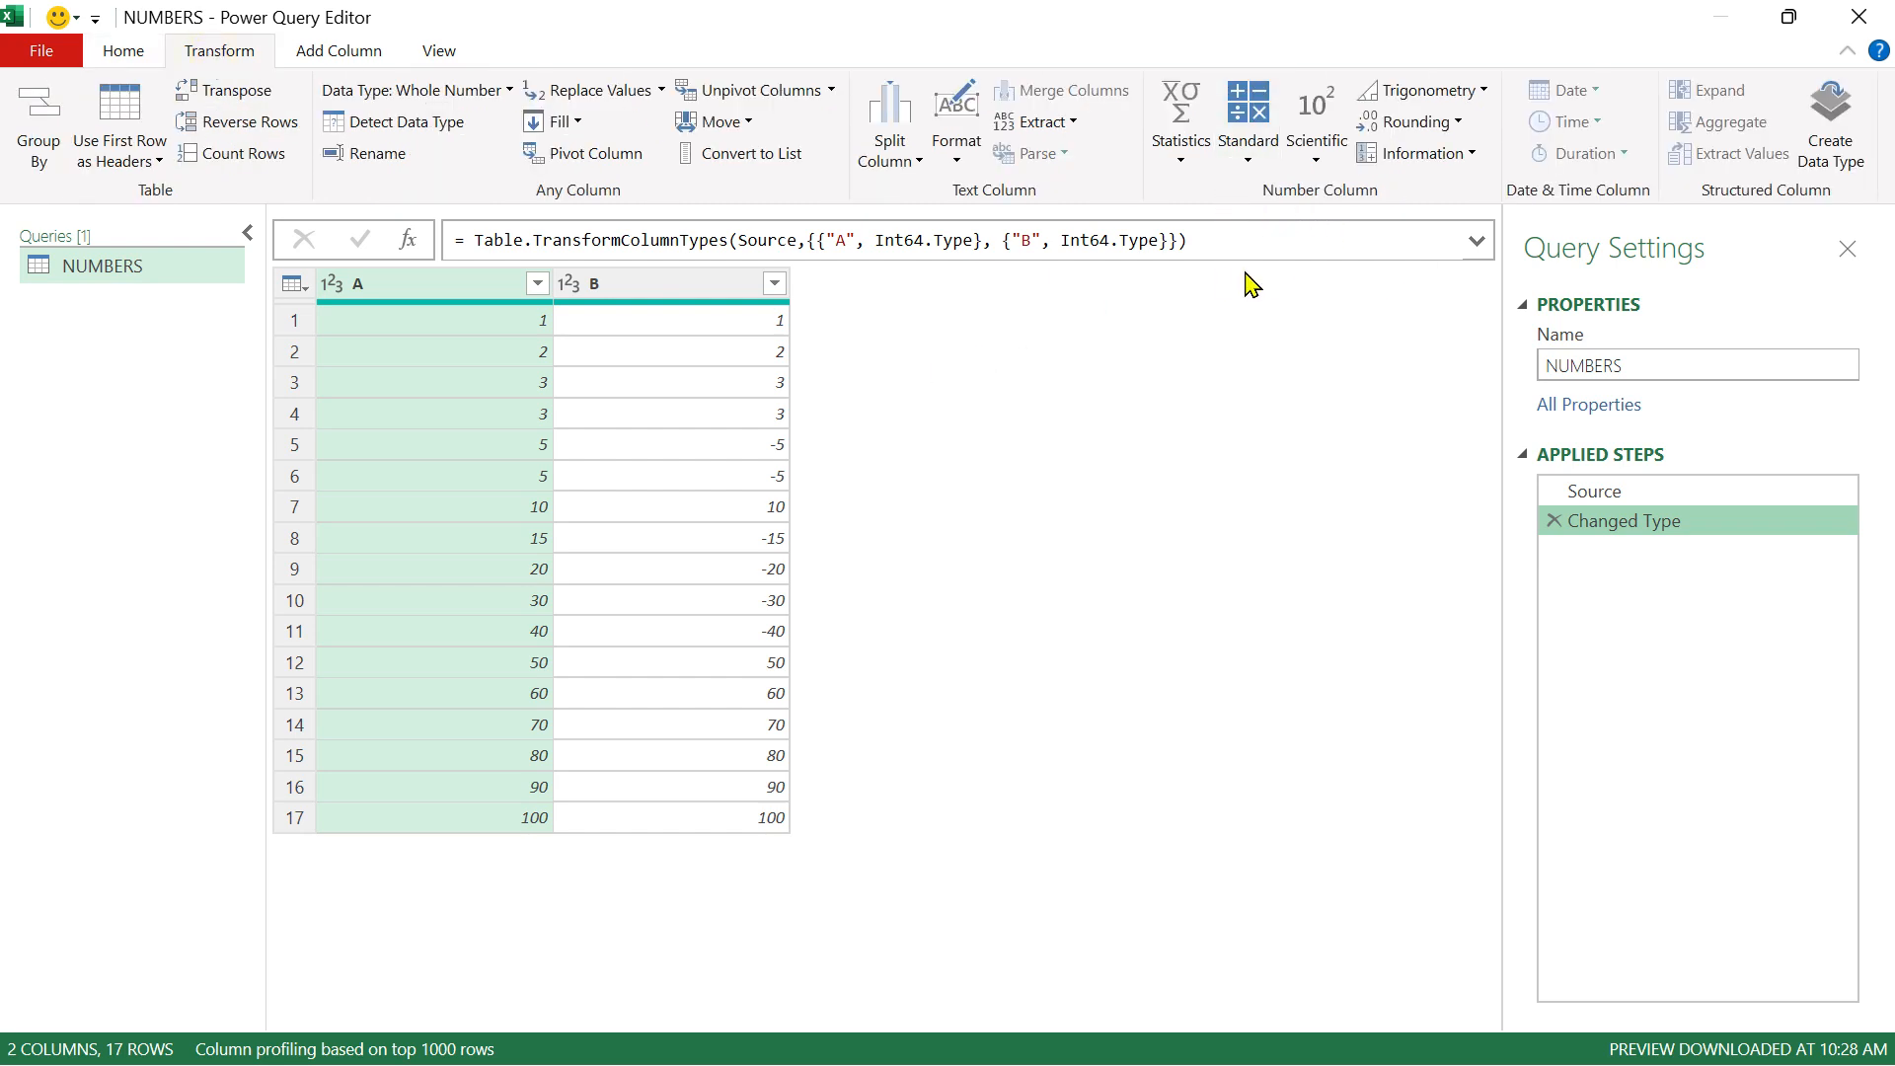
click(1250, 163)
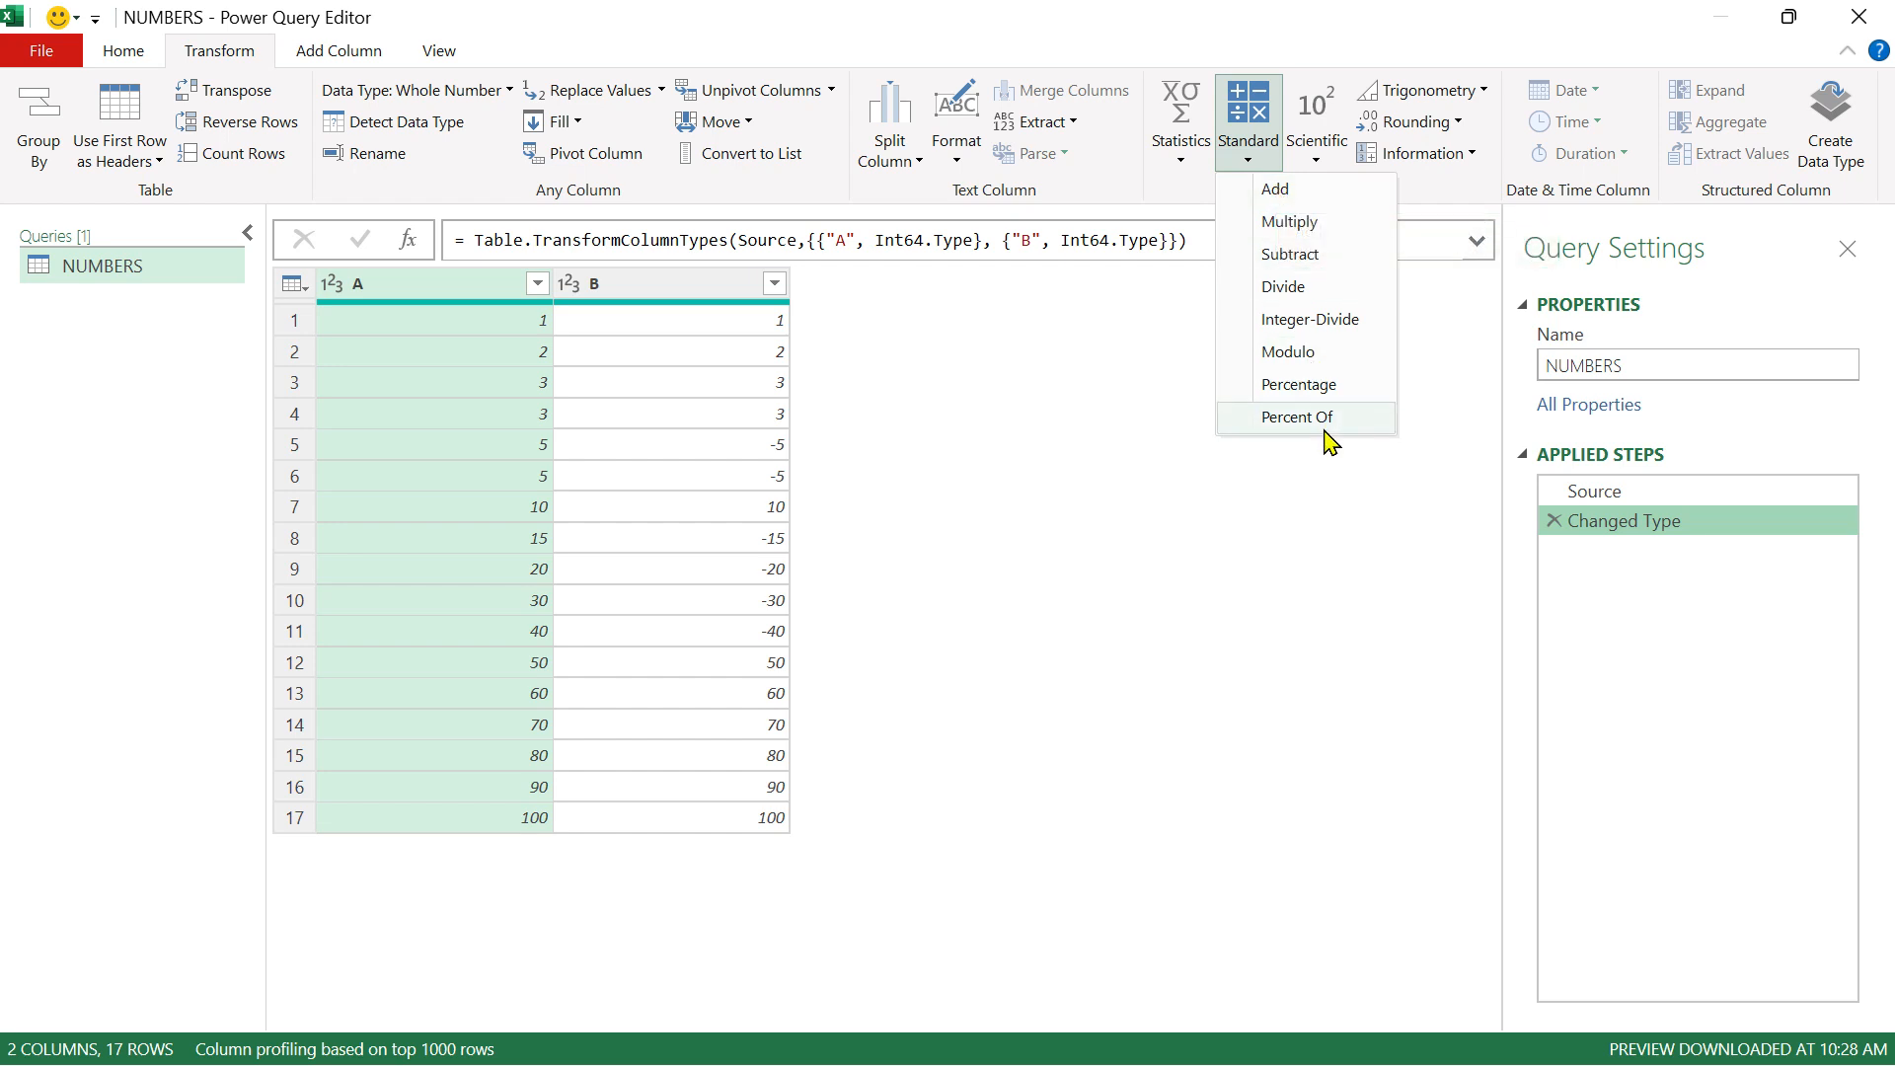
click(1276, 197)
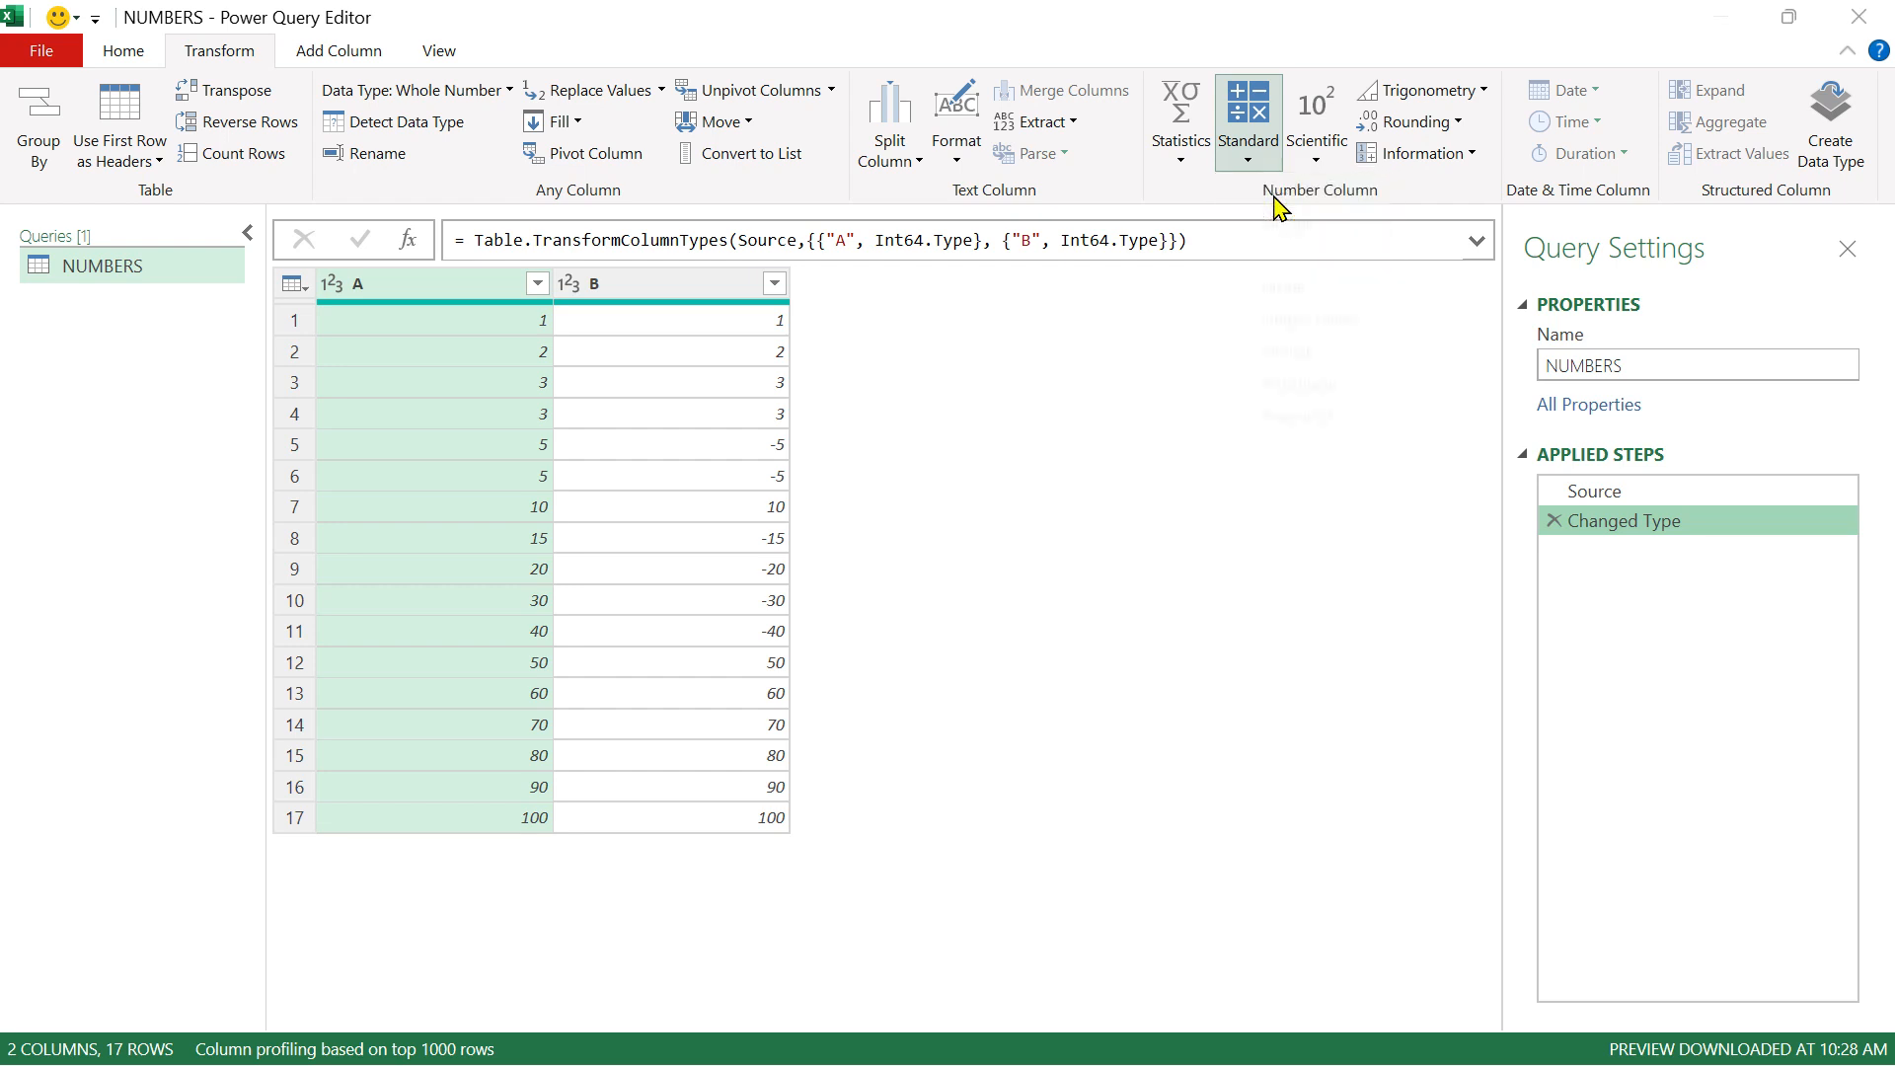
drag(857, 405, 1280, 307)
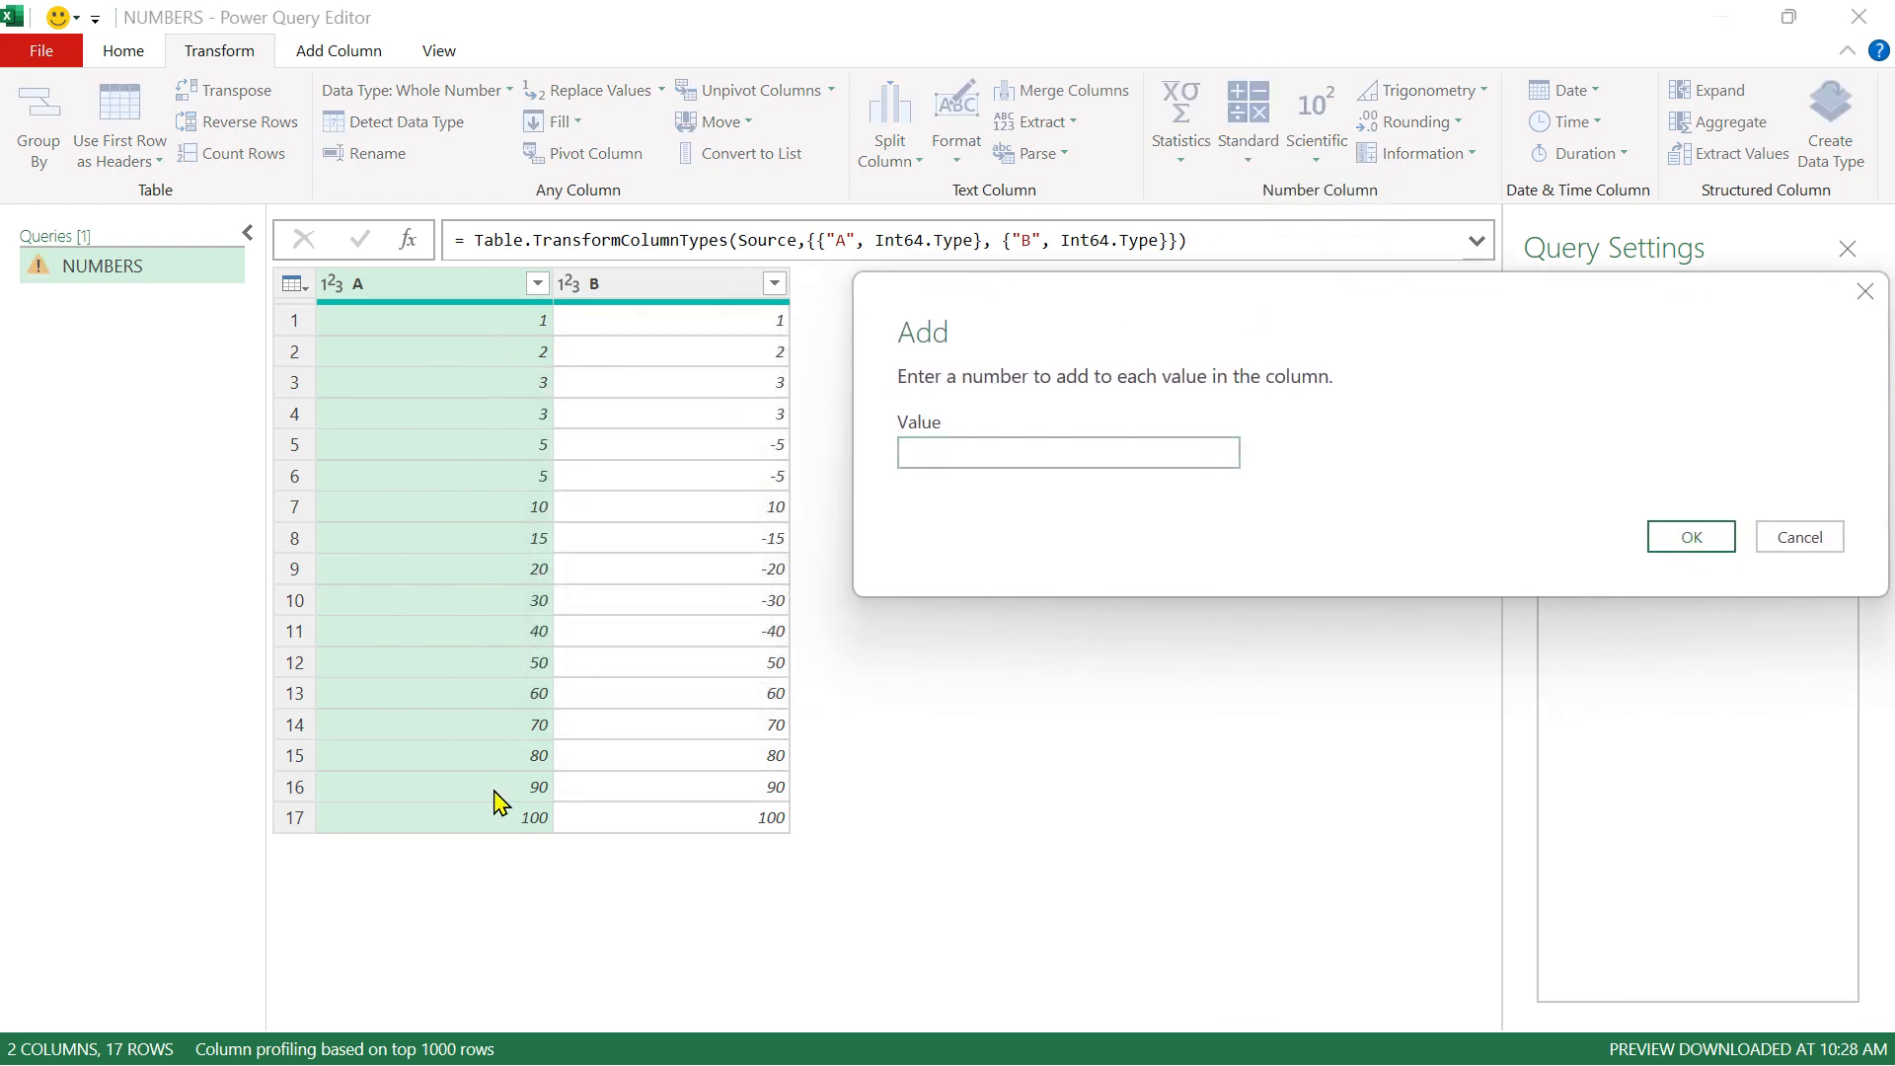
mouse_move(1096, 296)
mouse_down()
mouse_move(1070, 322)
mouse_move(1061, 306)
mouse_up()
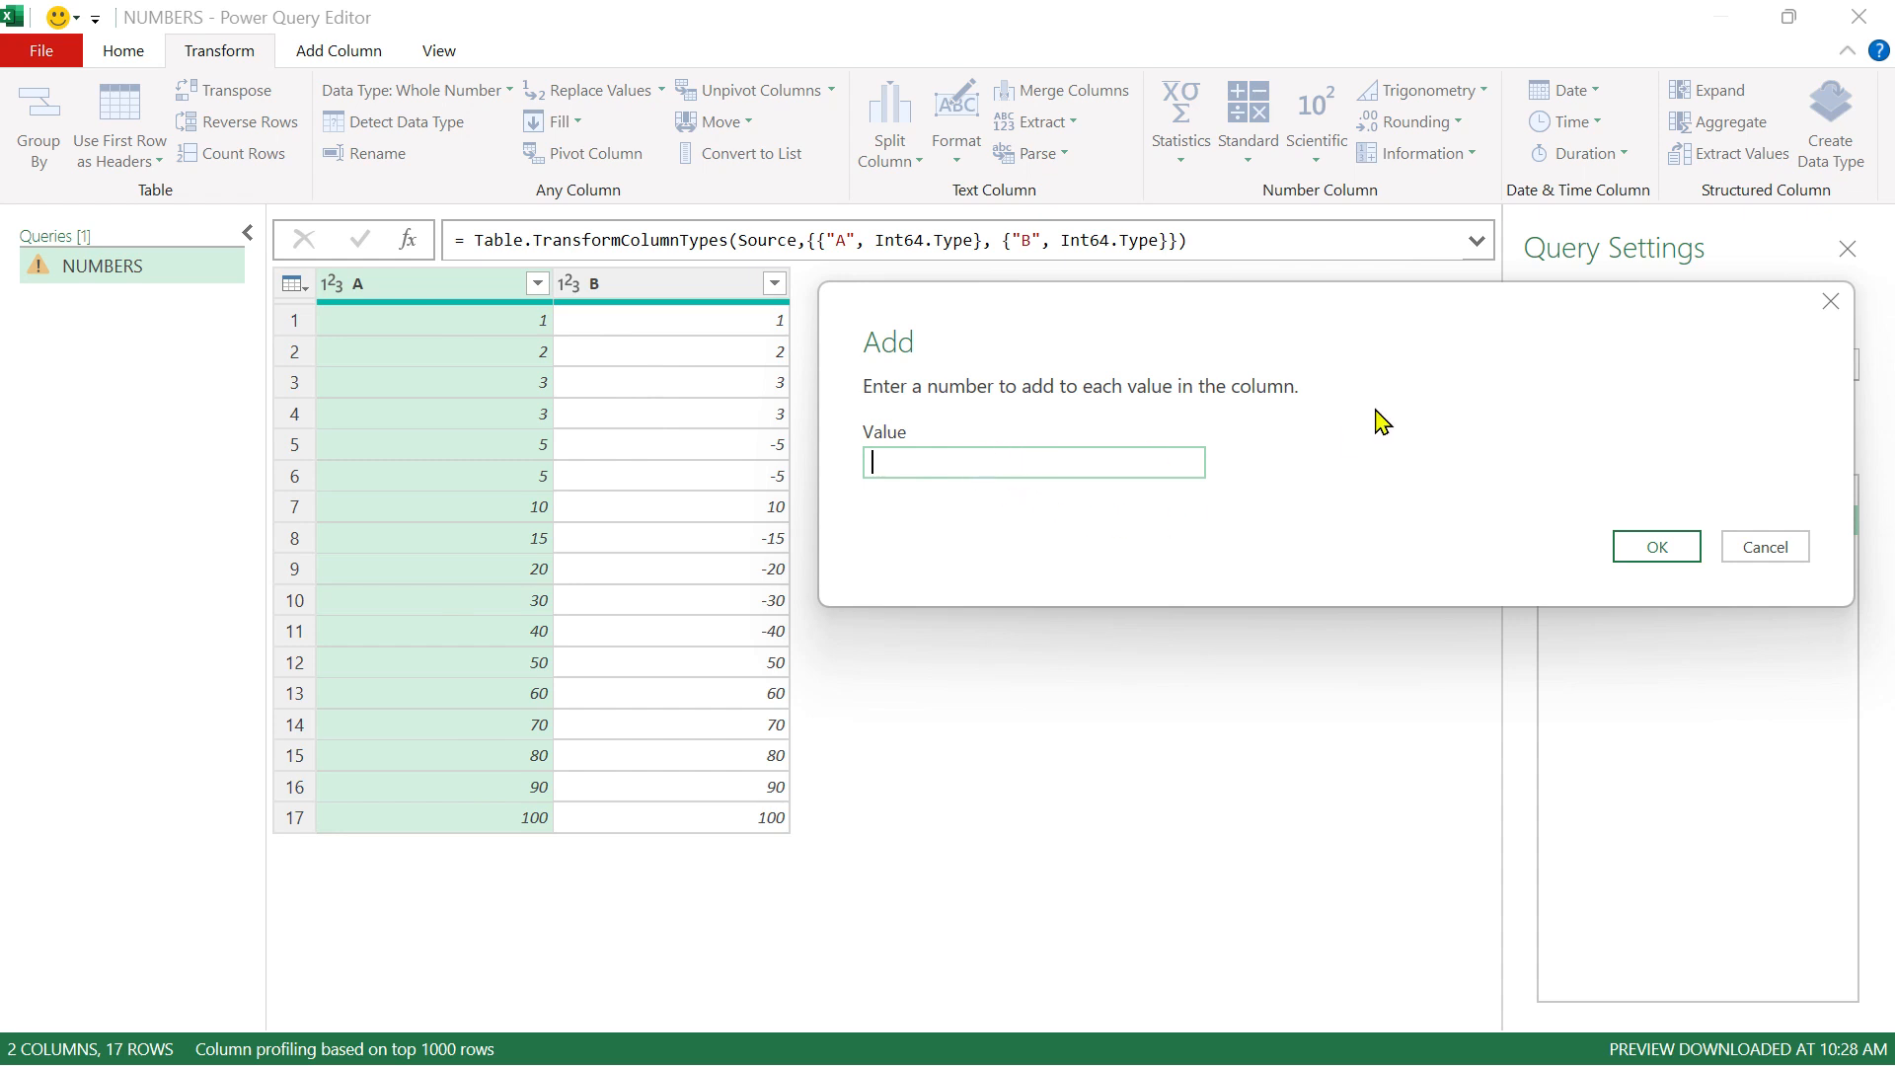
text(5)
click(1655, 548)
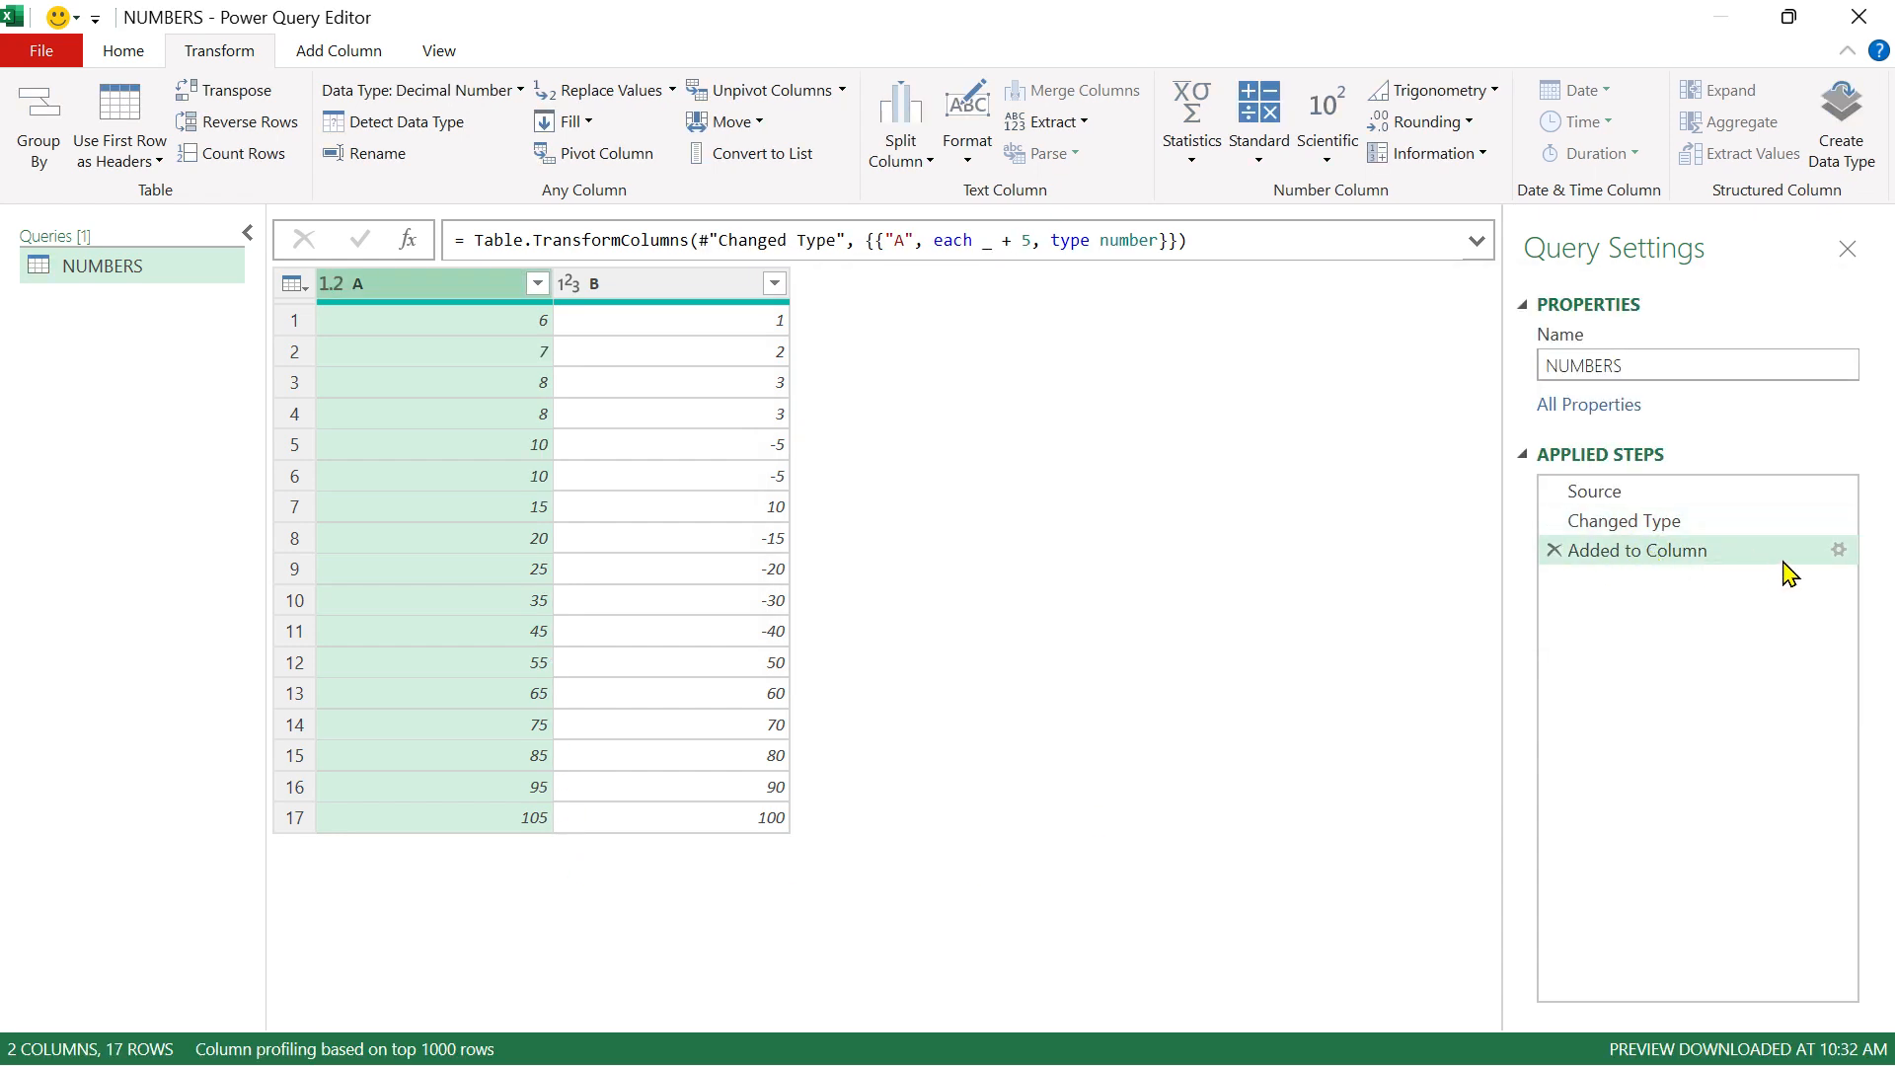
click(1556, 551)
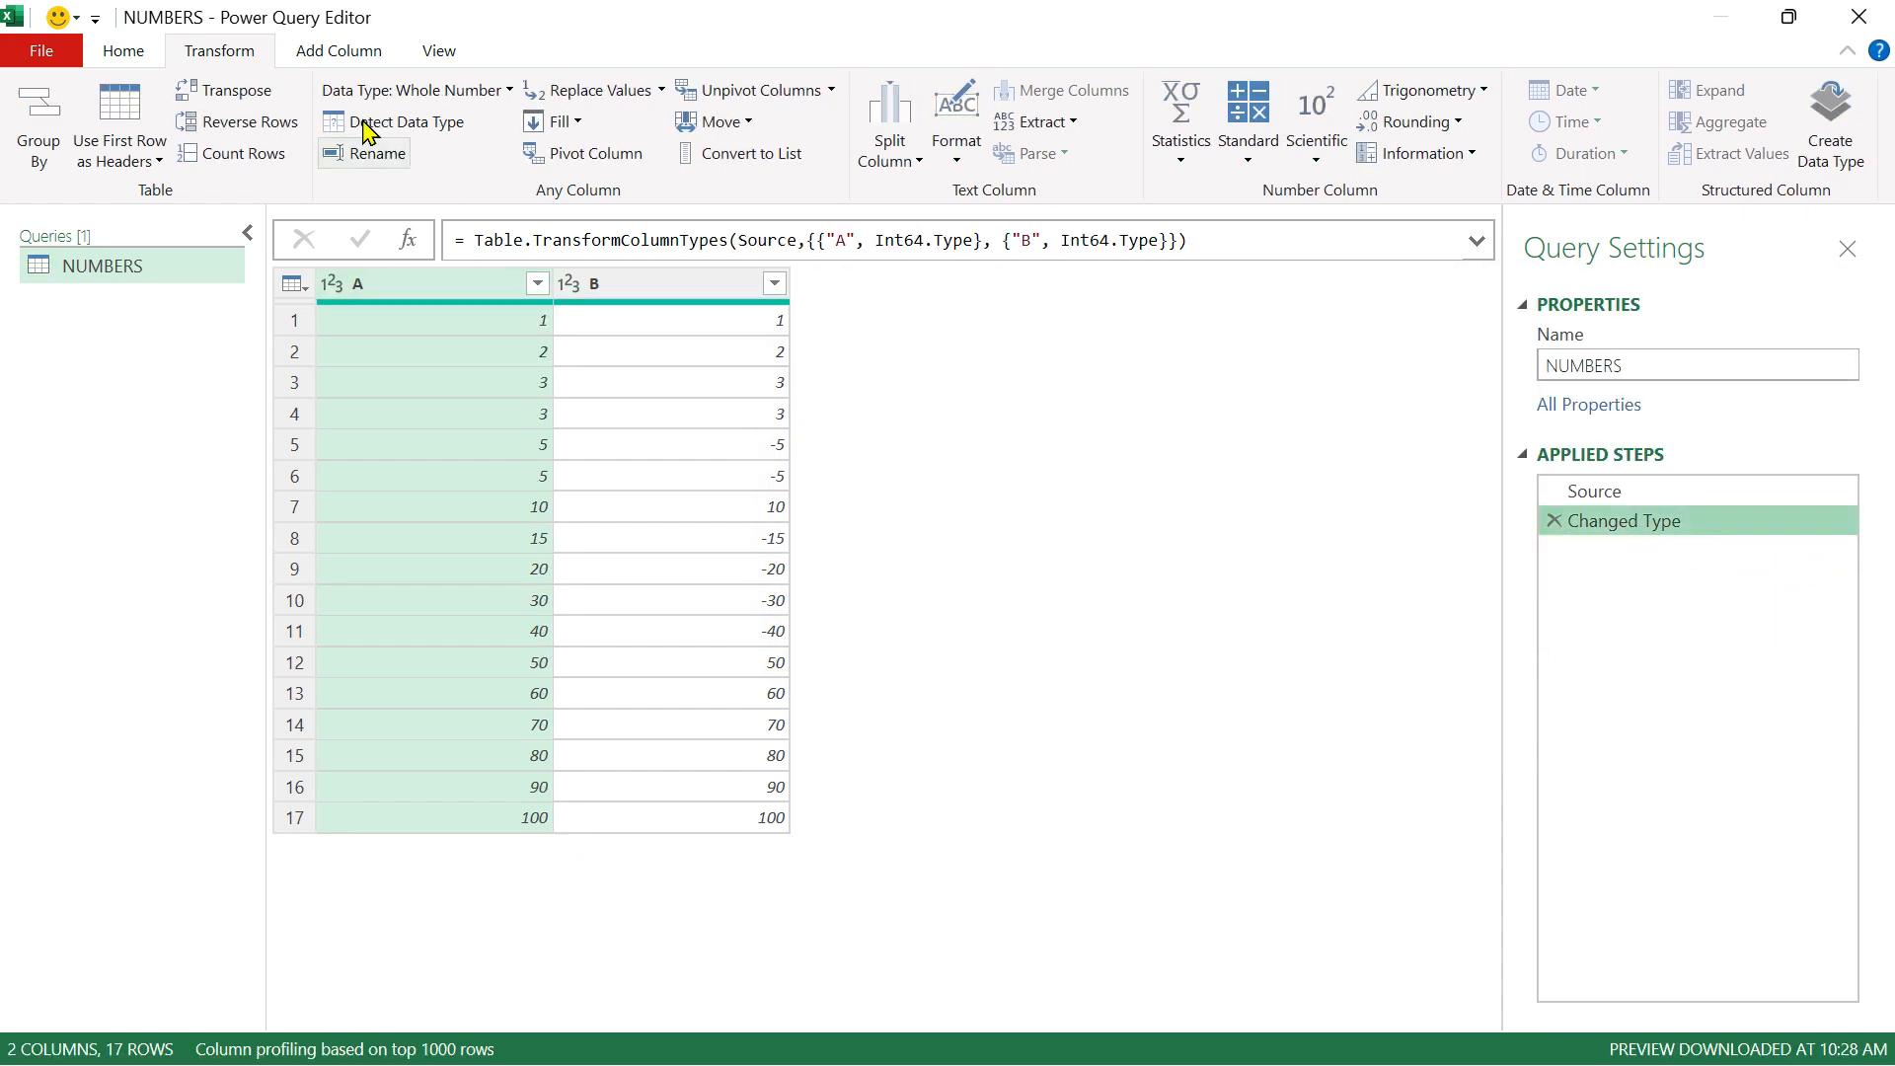
Step: Multiply every value in column A by 10 with the standard Multiply operation
click(1250, 156)
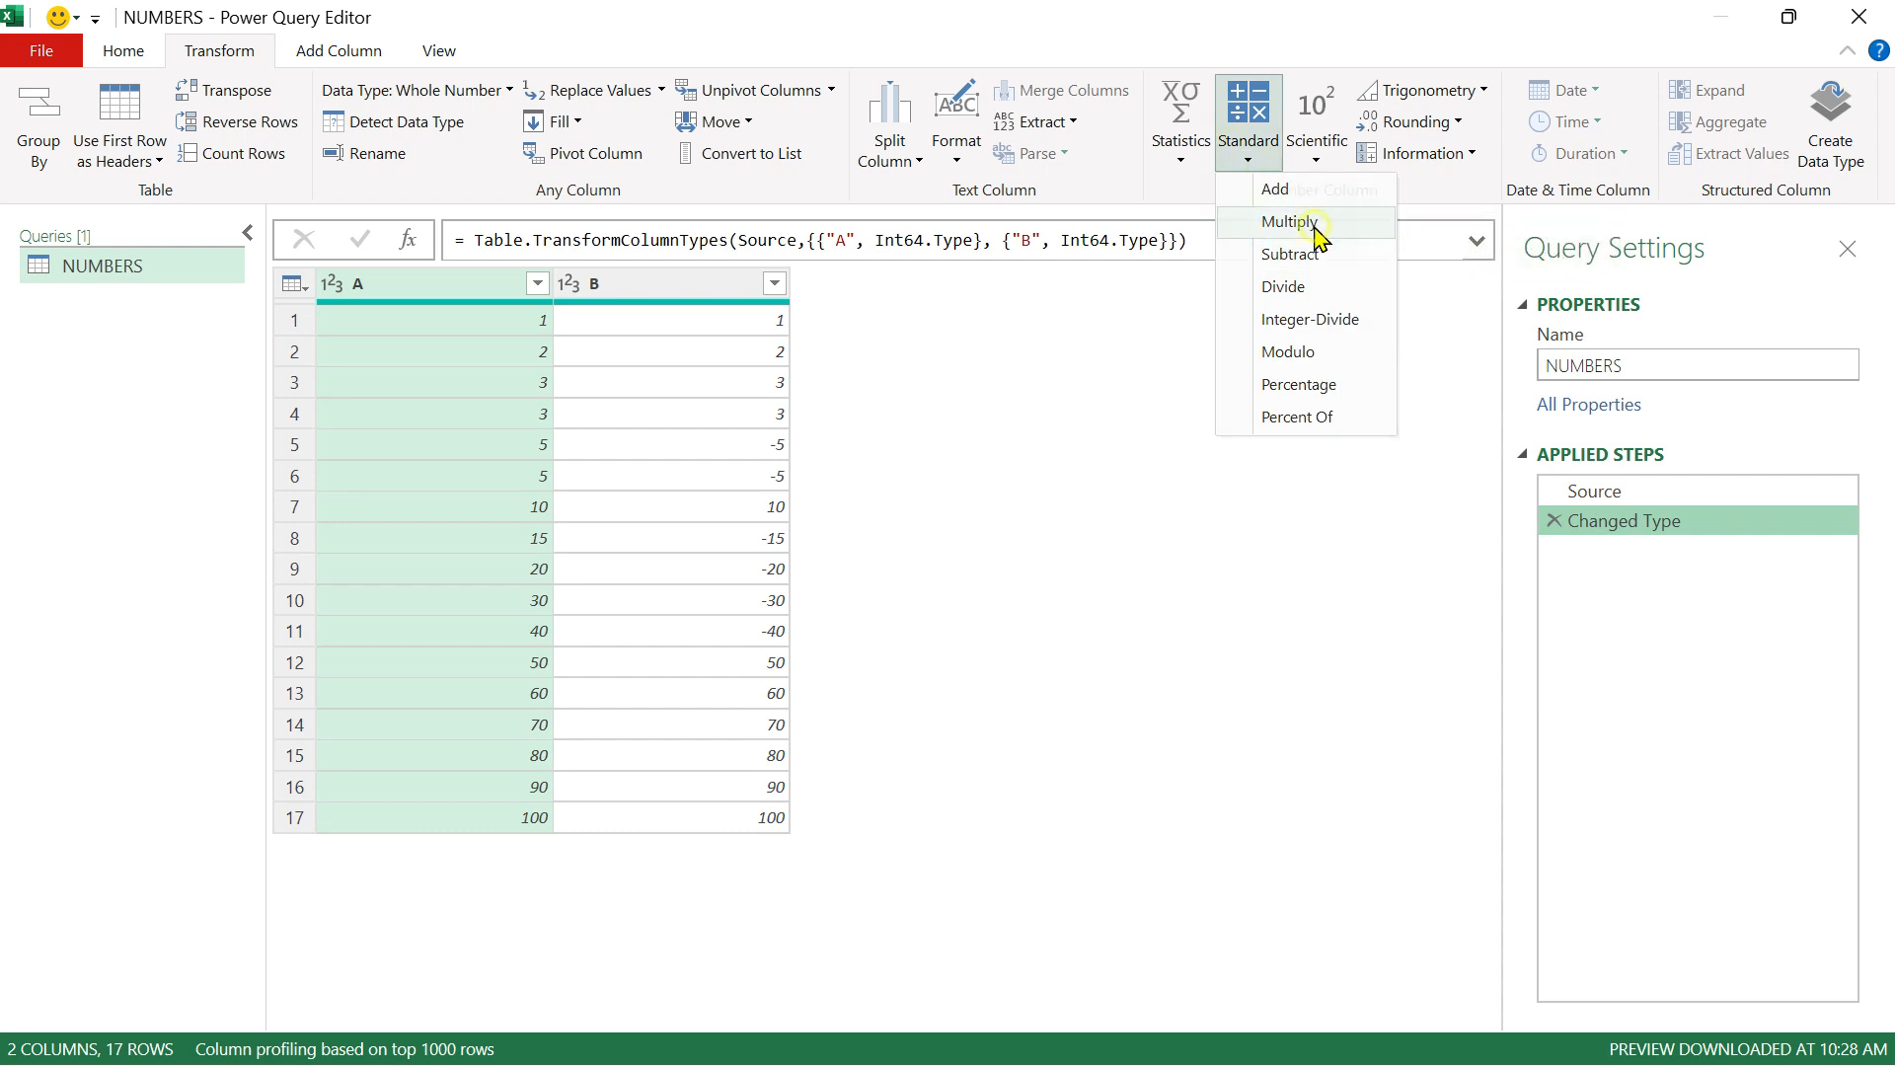
click(1318, 222)
text(10)
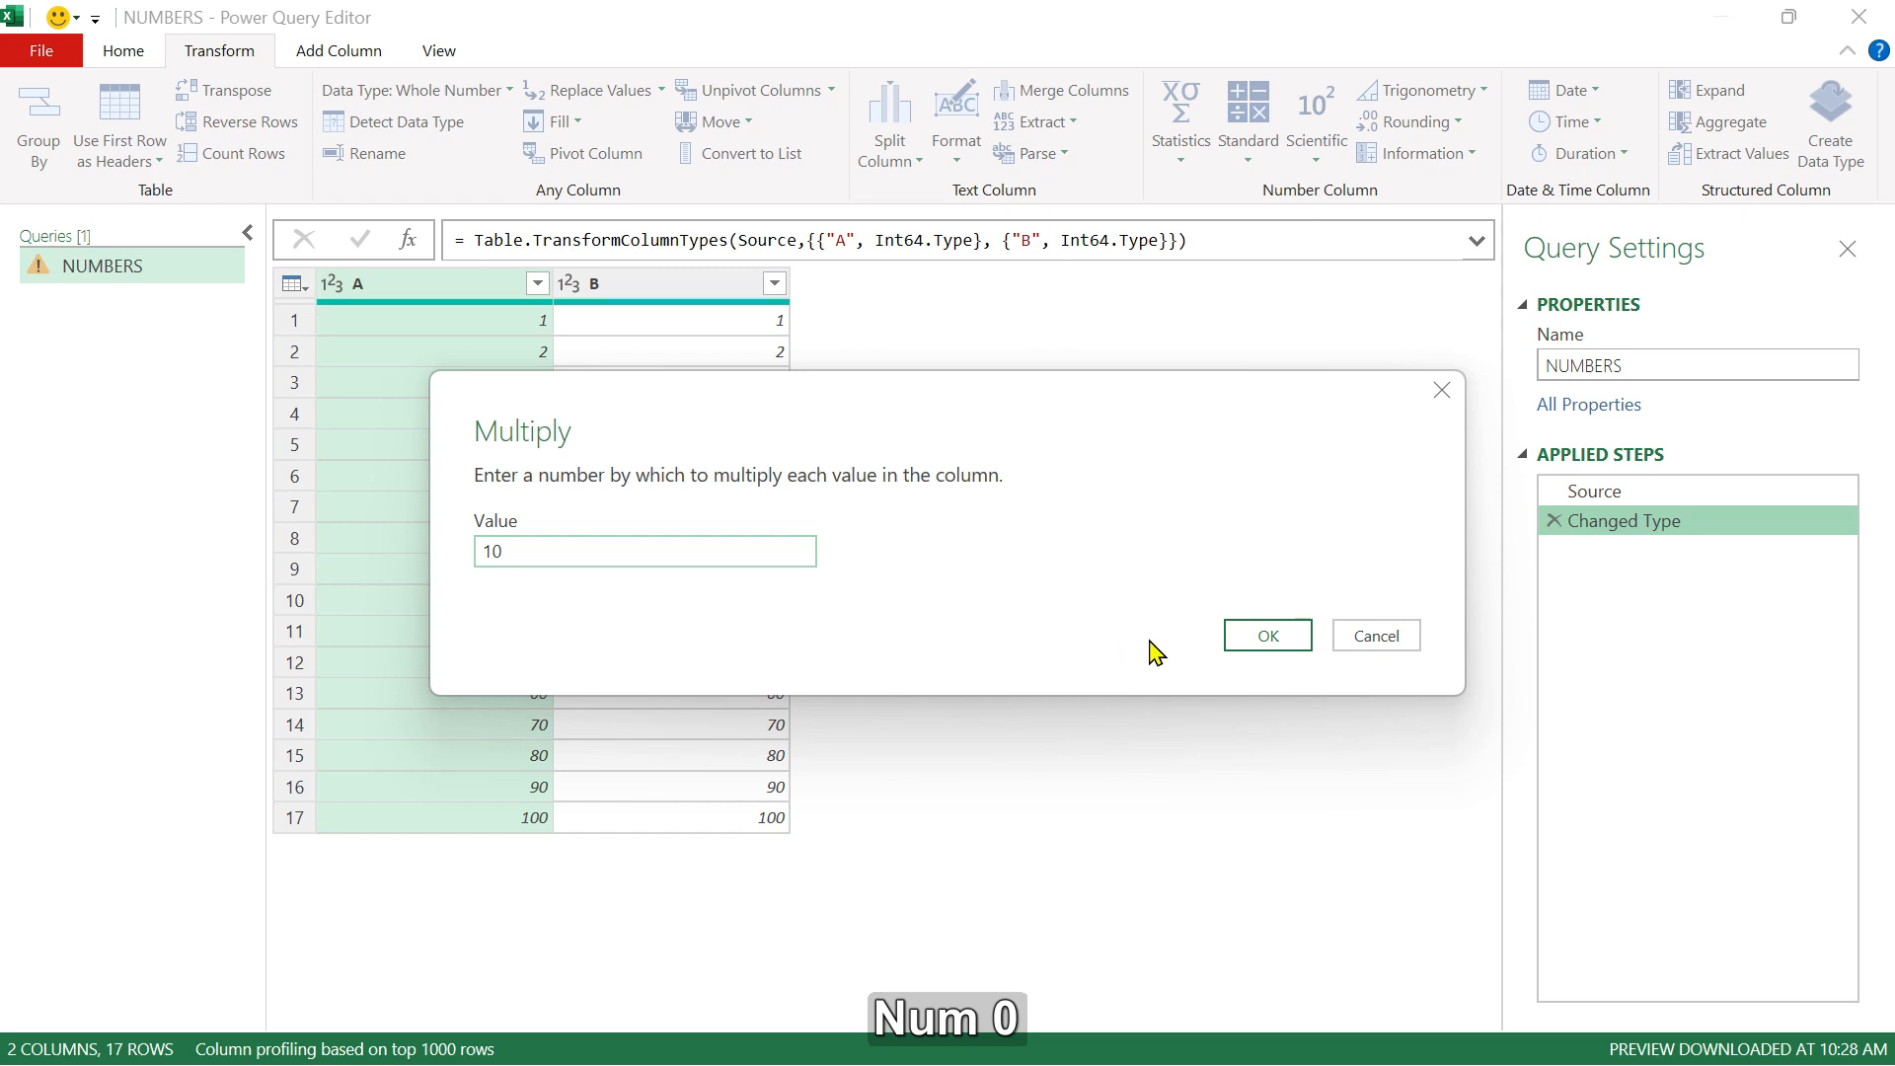
click(1268, 636)
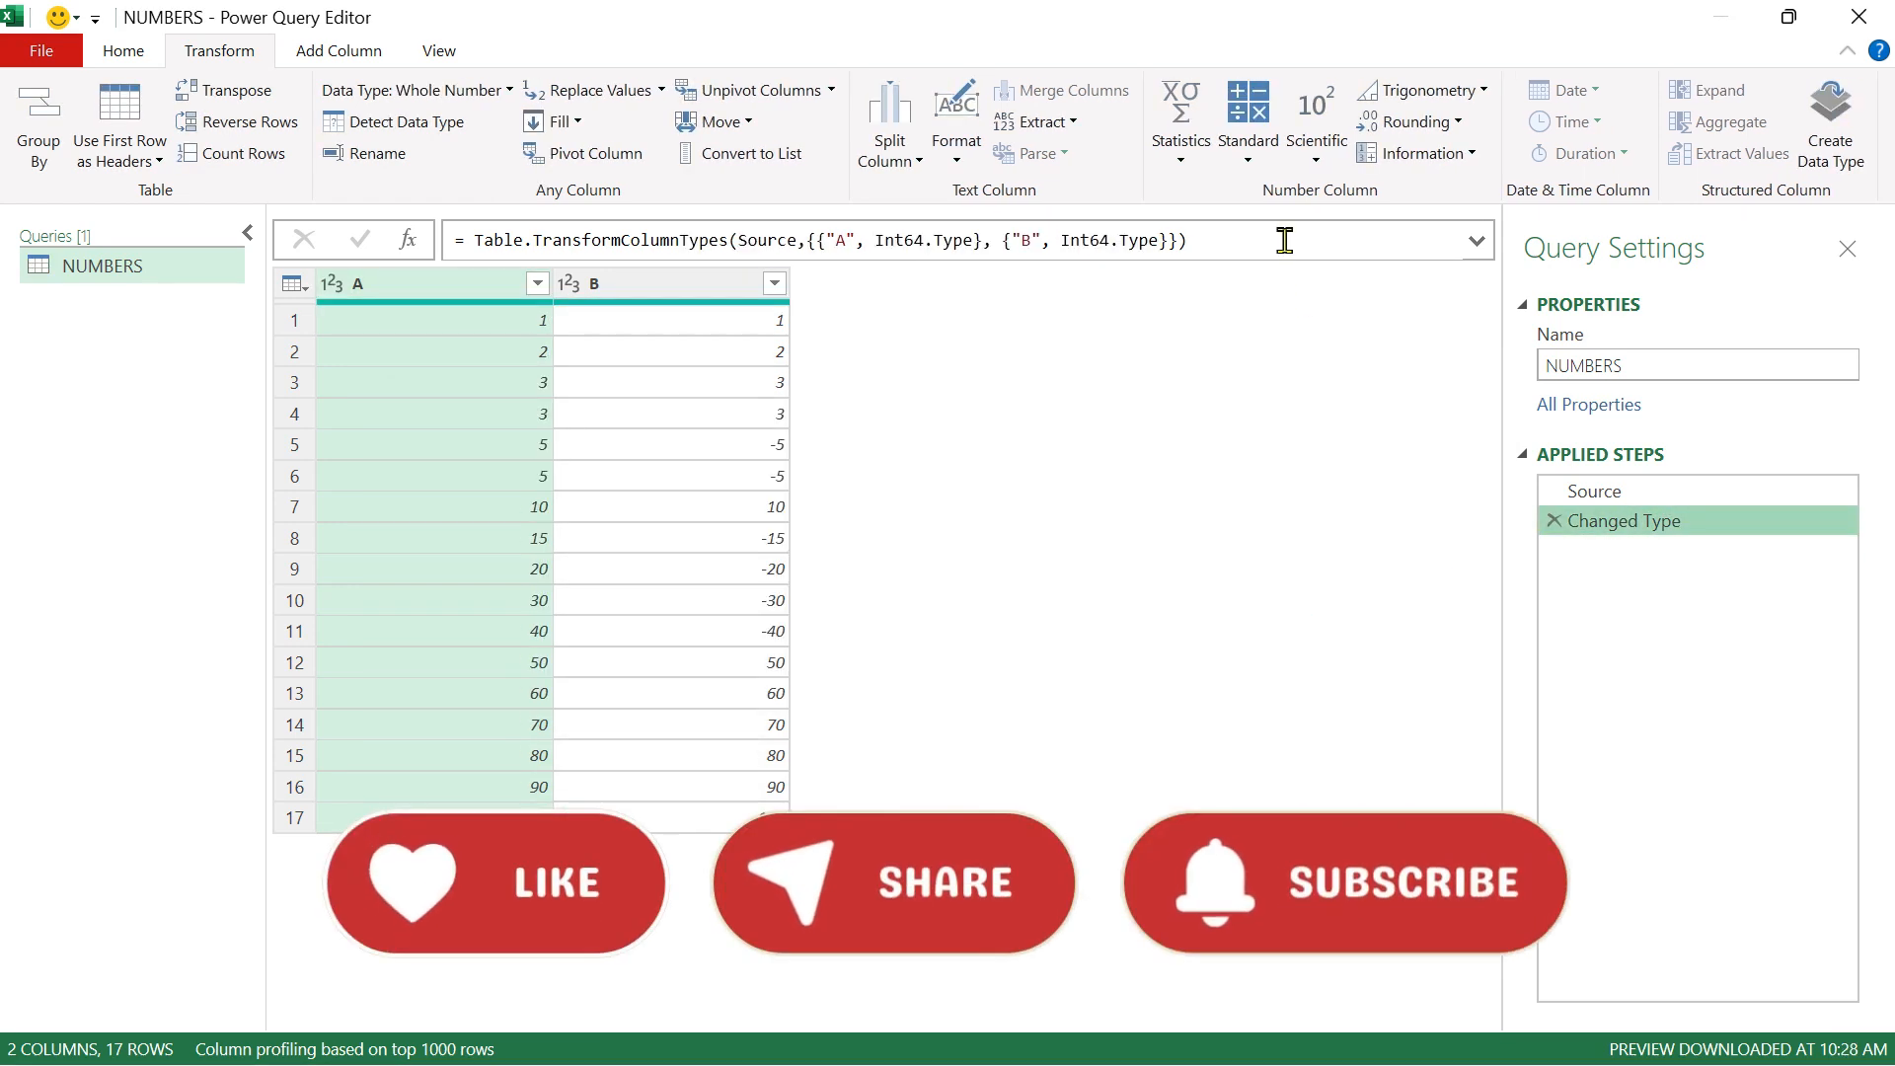
Step: Divide every value in column A by 10 with the standard Divide operation and delete that applied step
click(1249, 123)
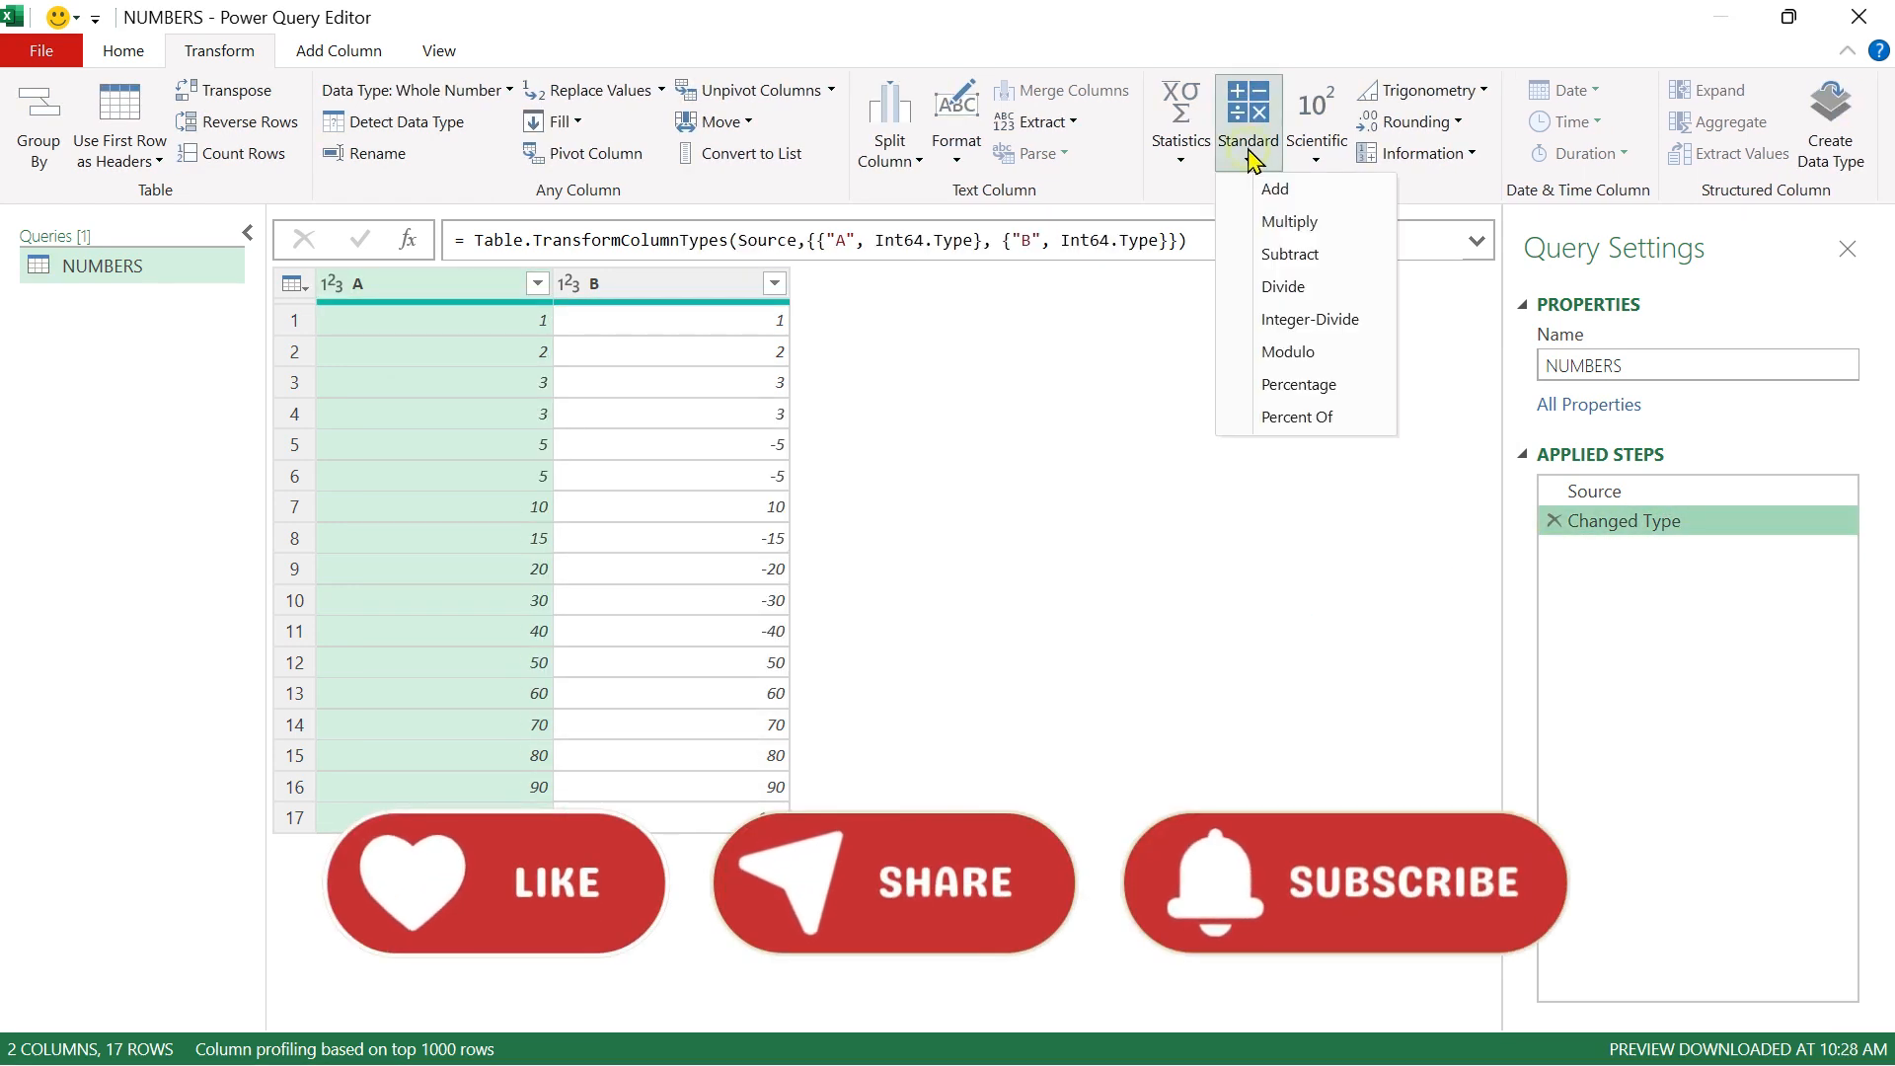
click(1301, 290)
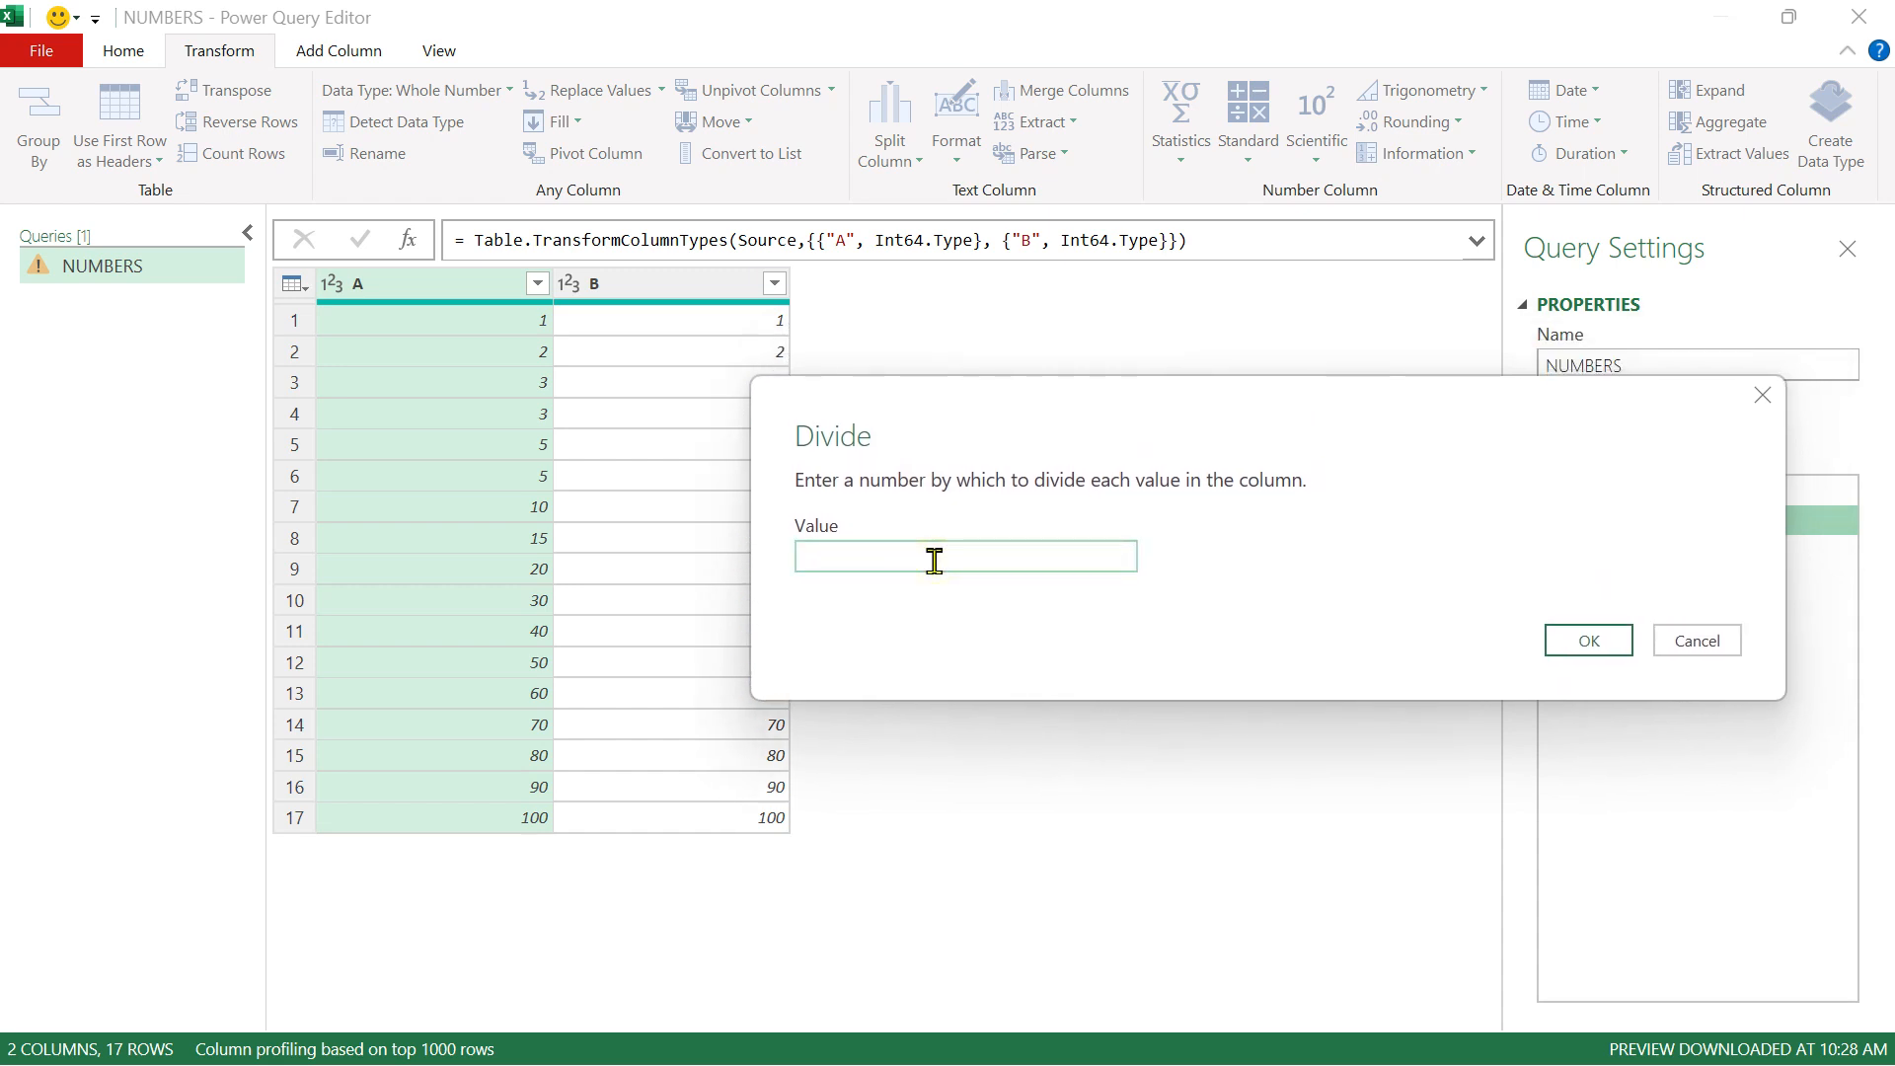
text(10)
click(1577, 640)
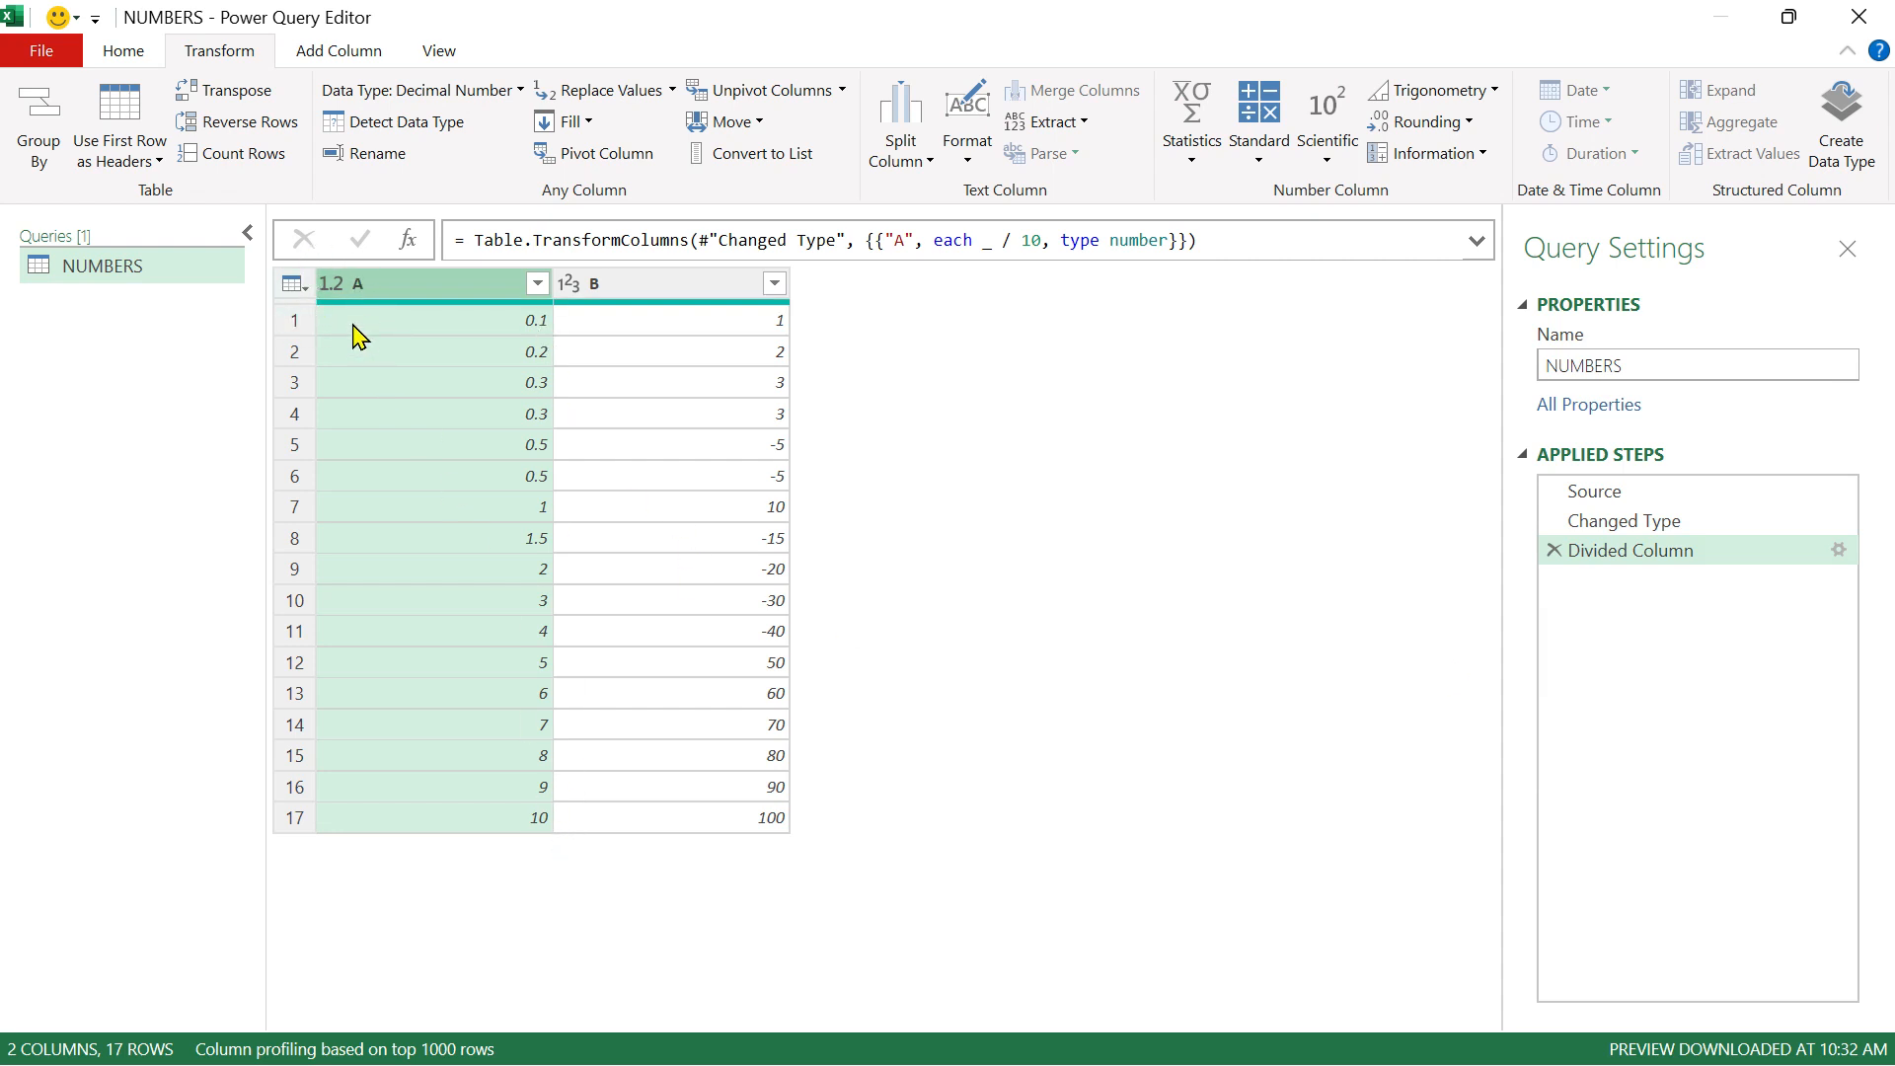
click(1555, 549)
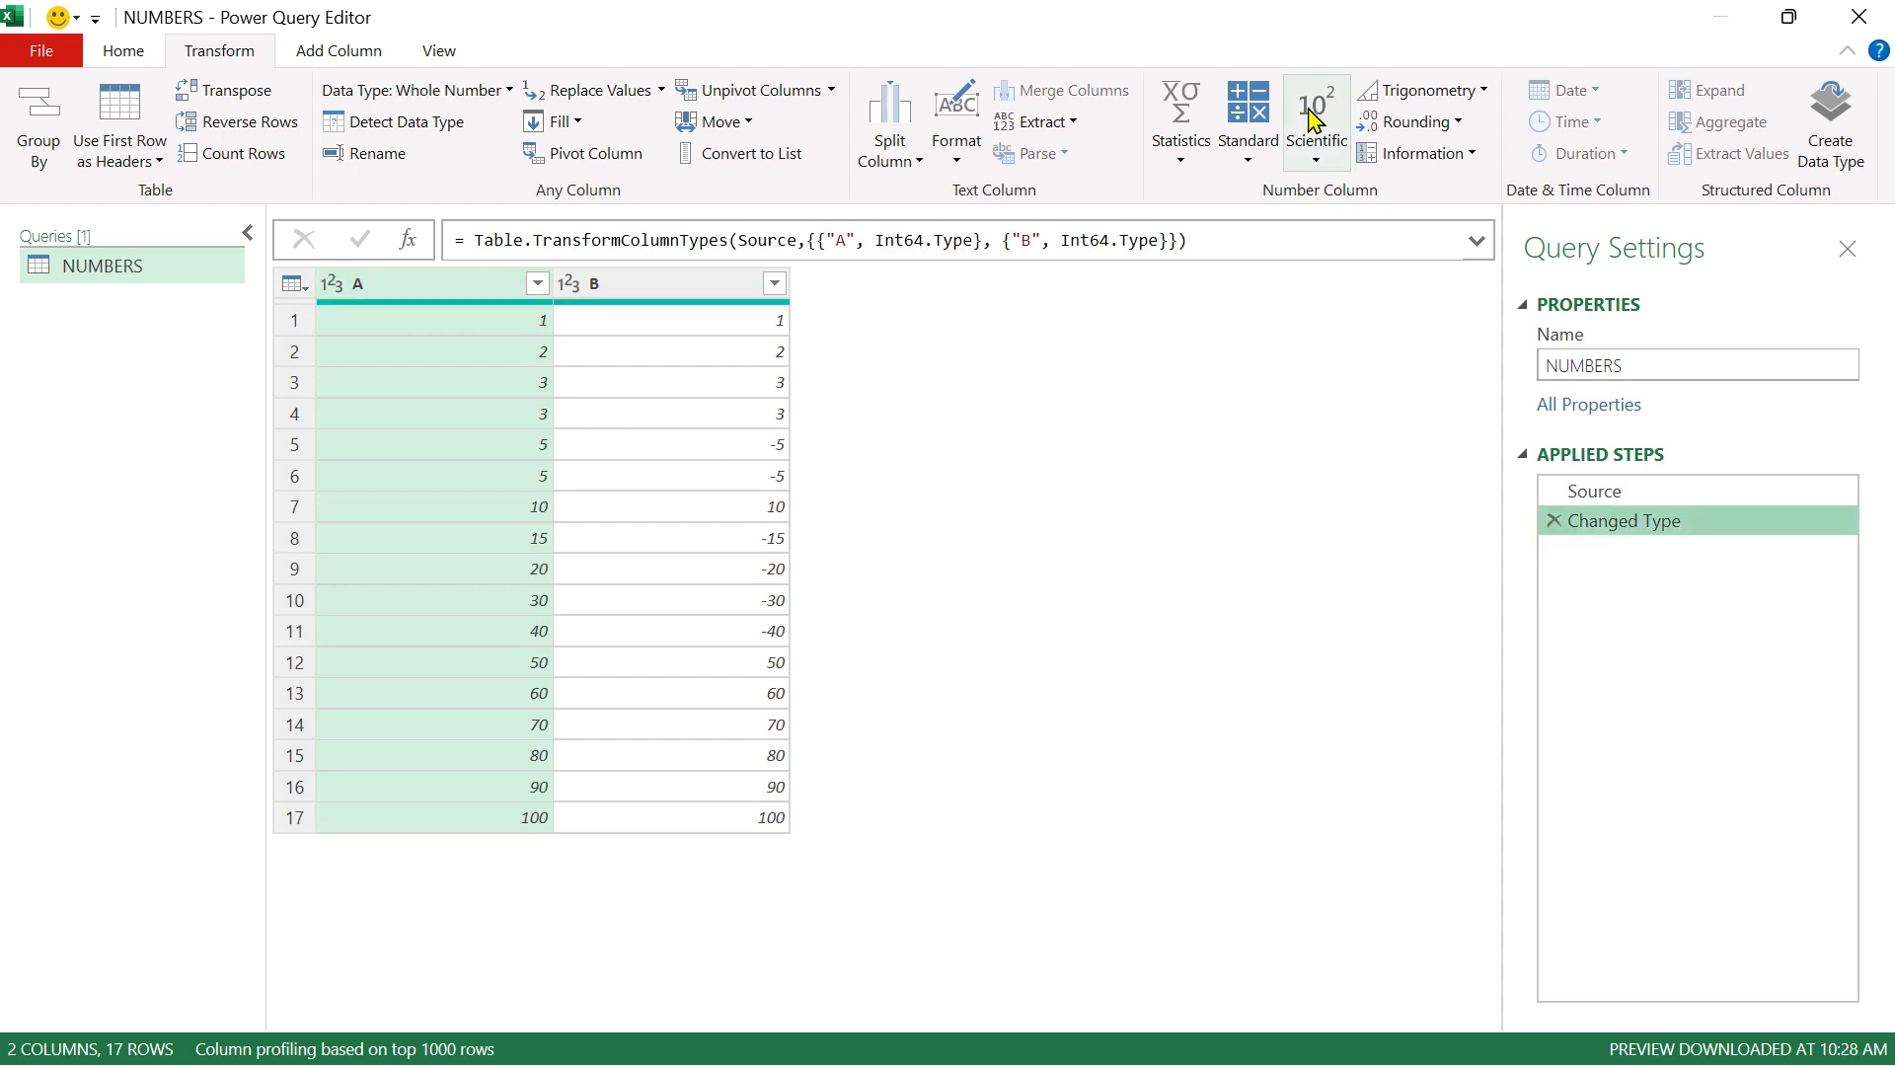
Step: Integer-divide column A by 10 and remove the resulting applied step
click(1249, 163)
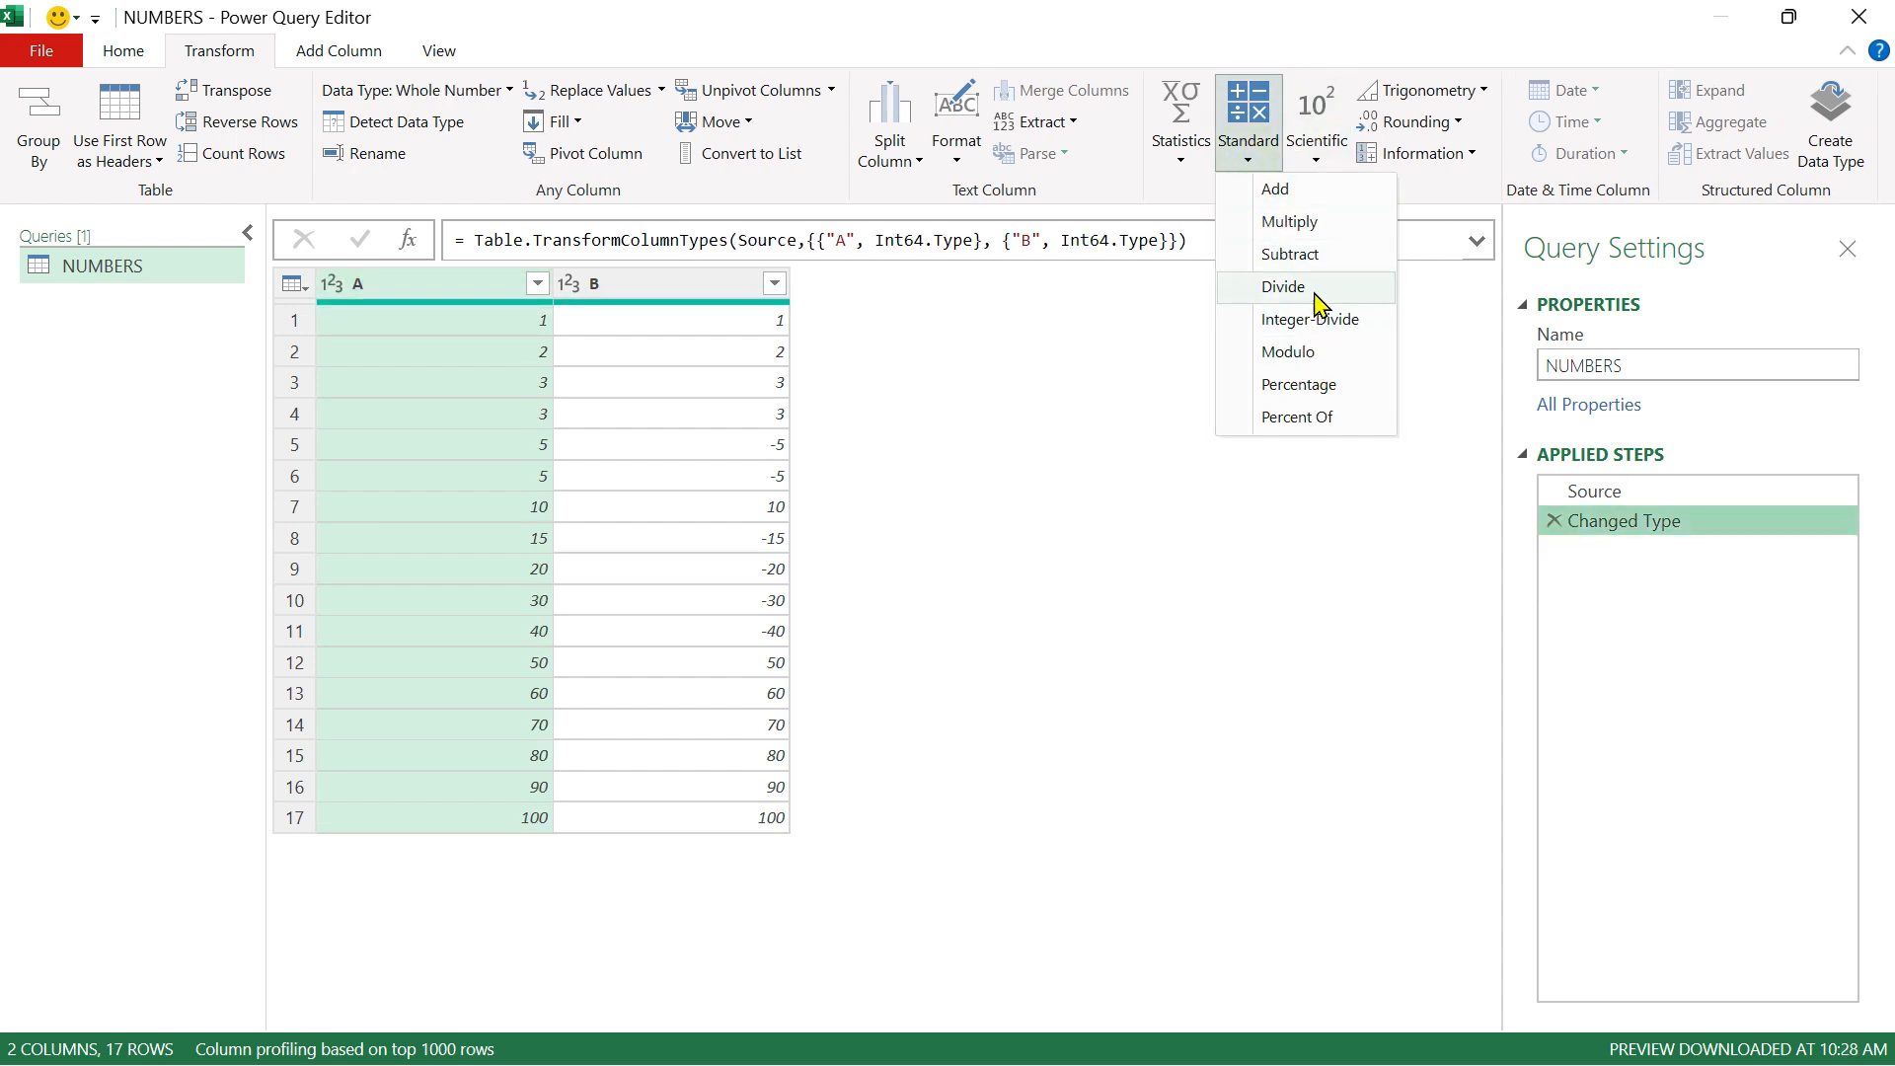
click(1313, 331)
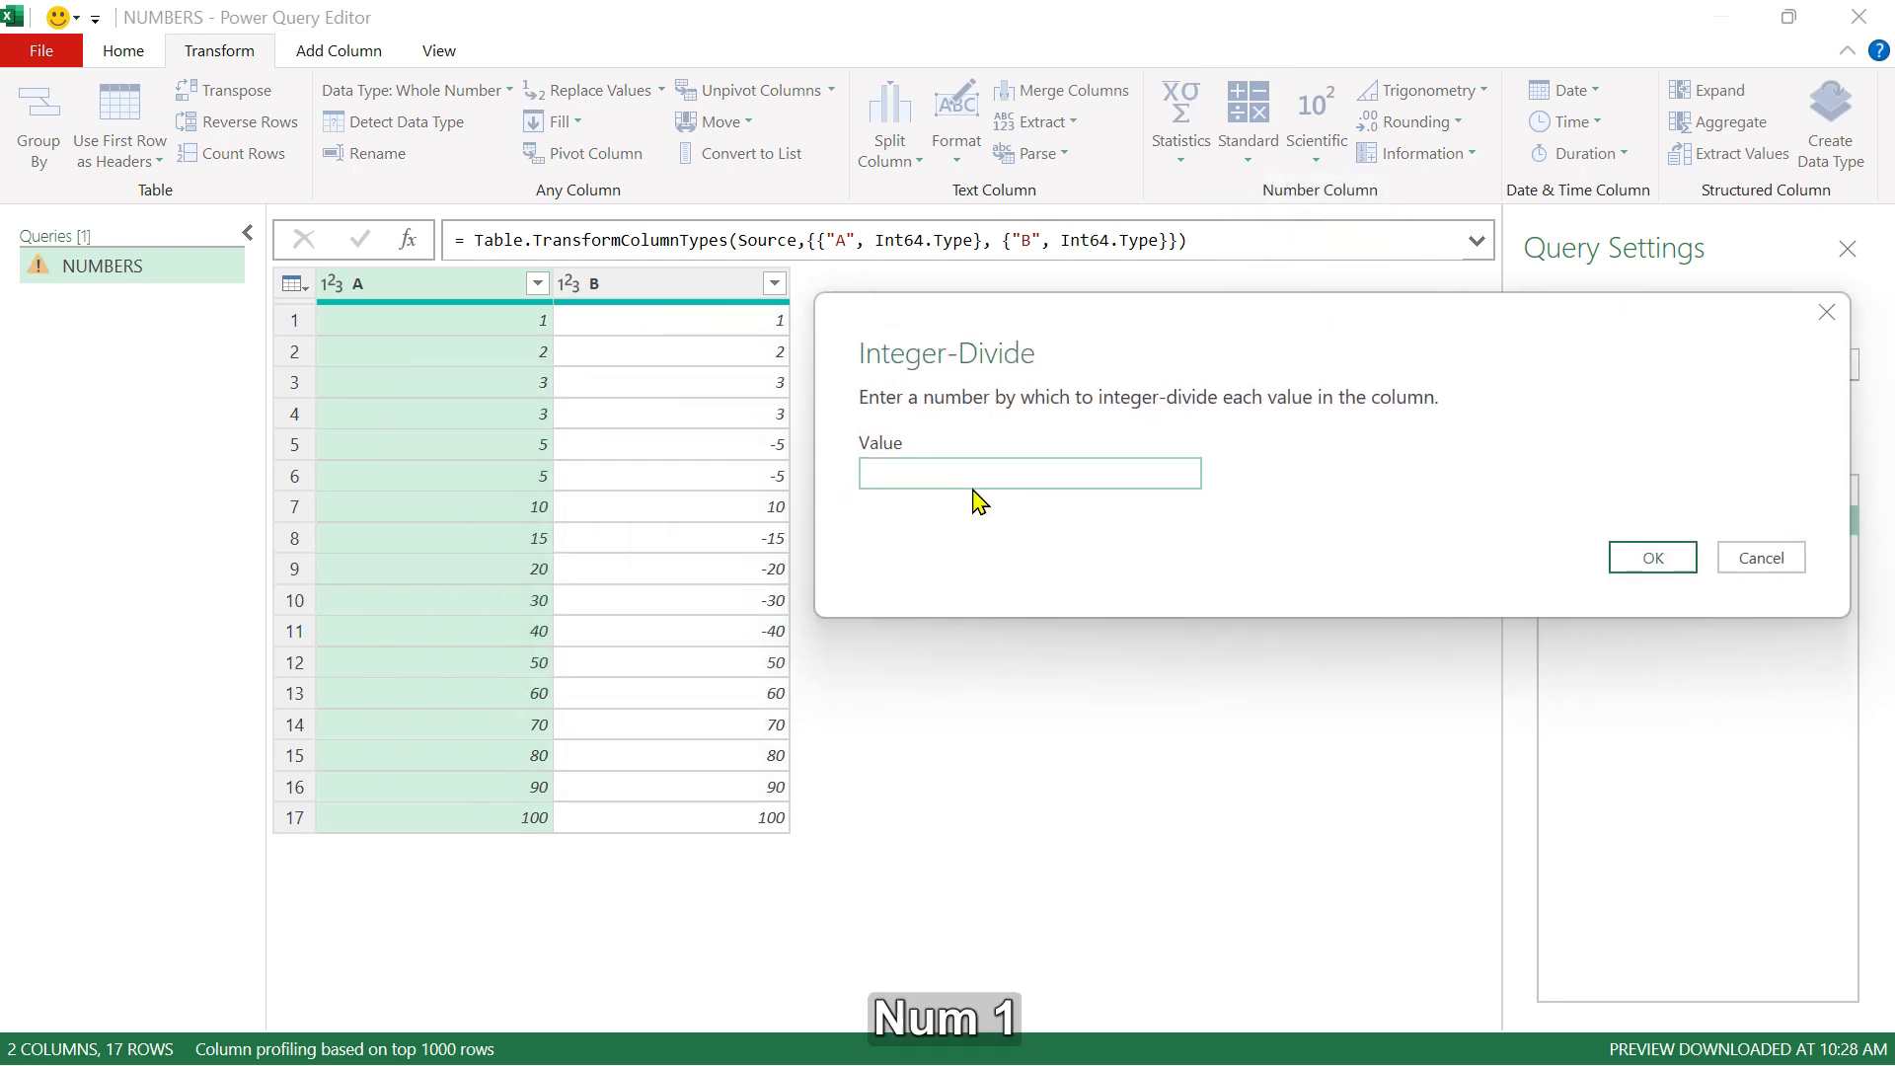
click(981, 465)
text(10)
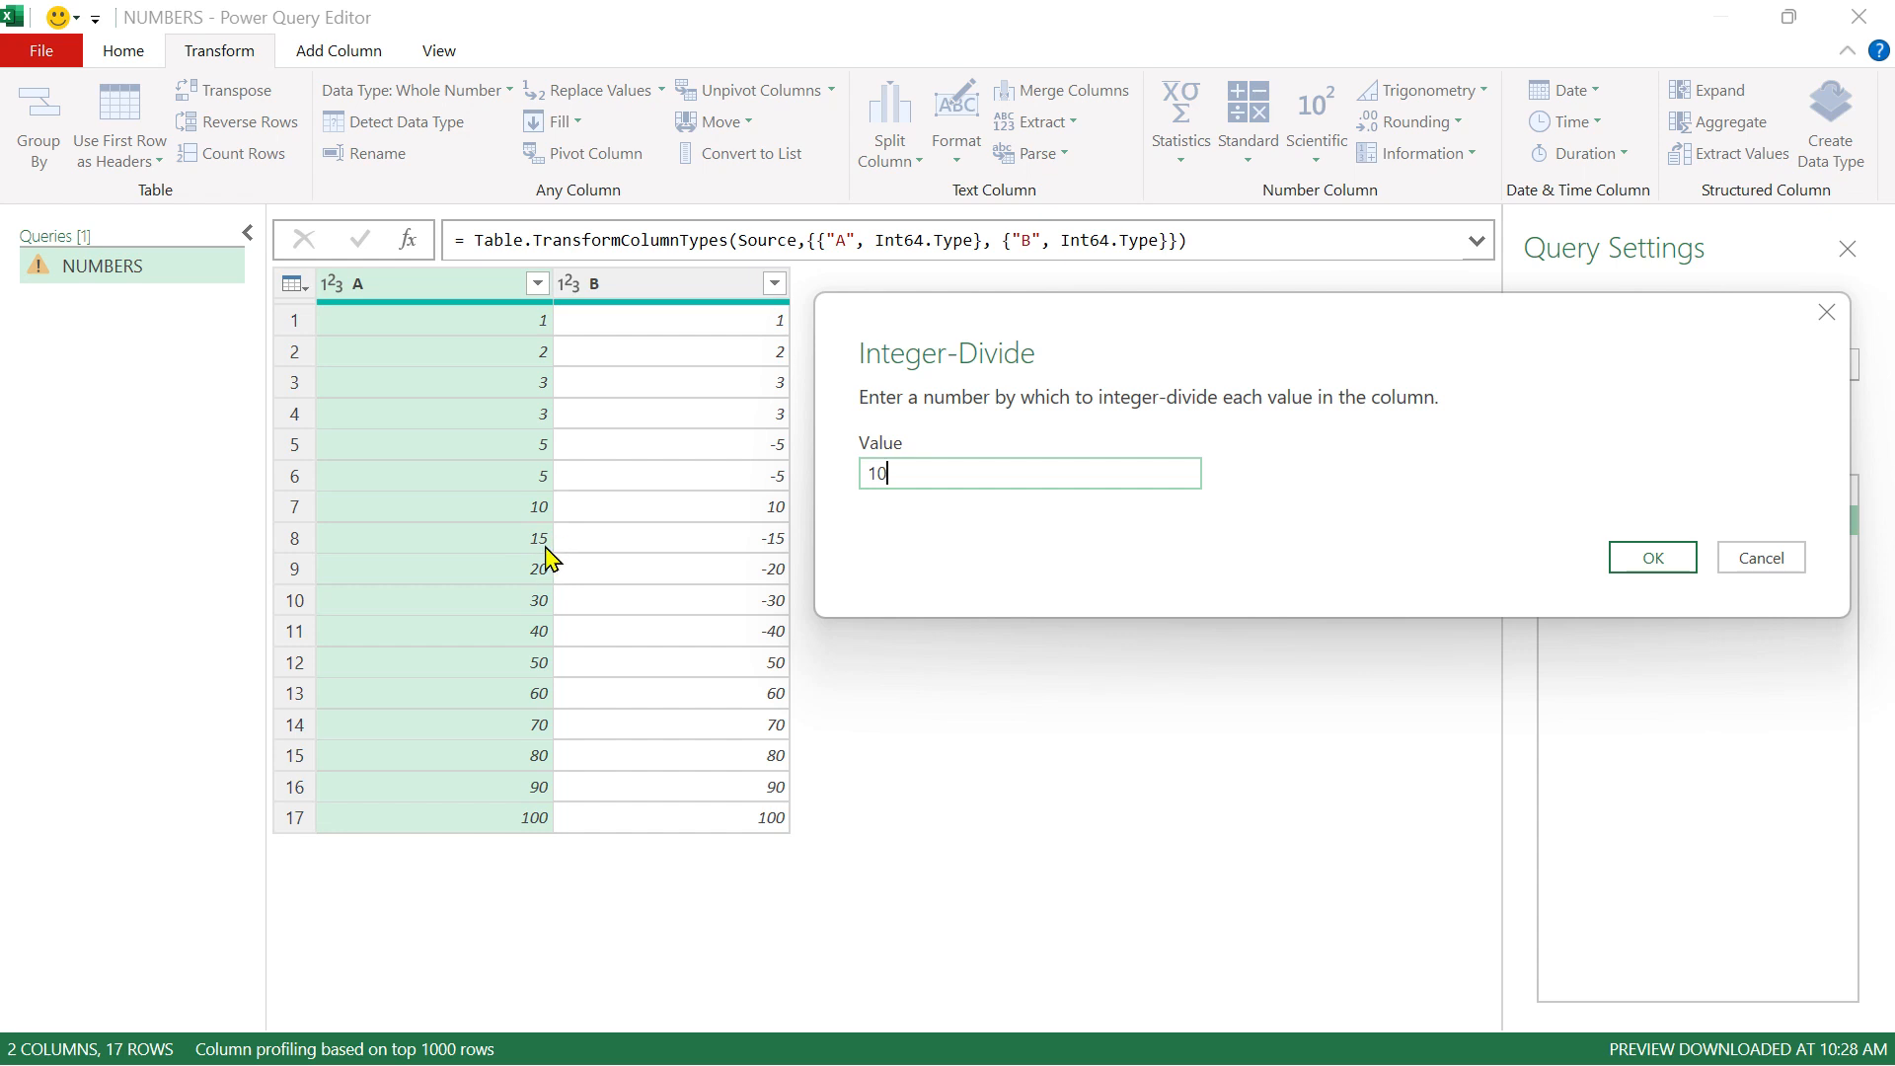
click(1647, 560)
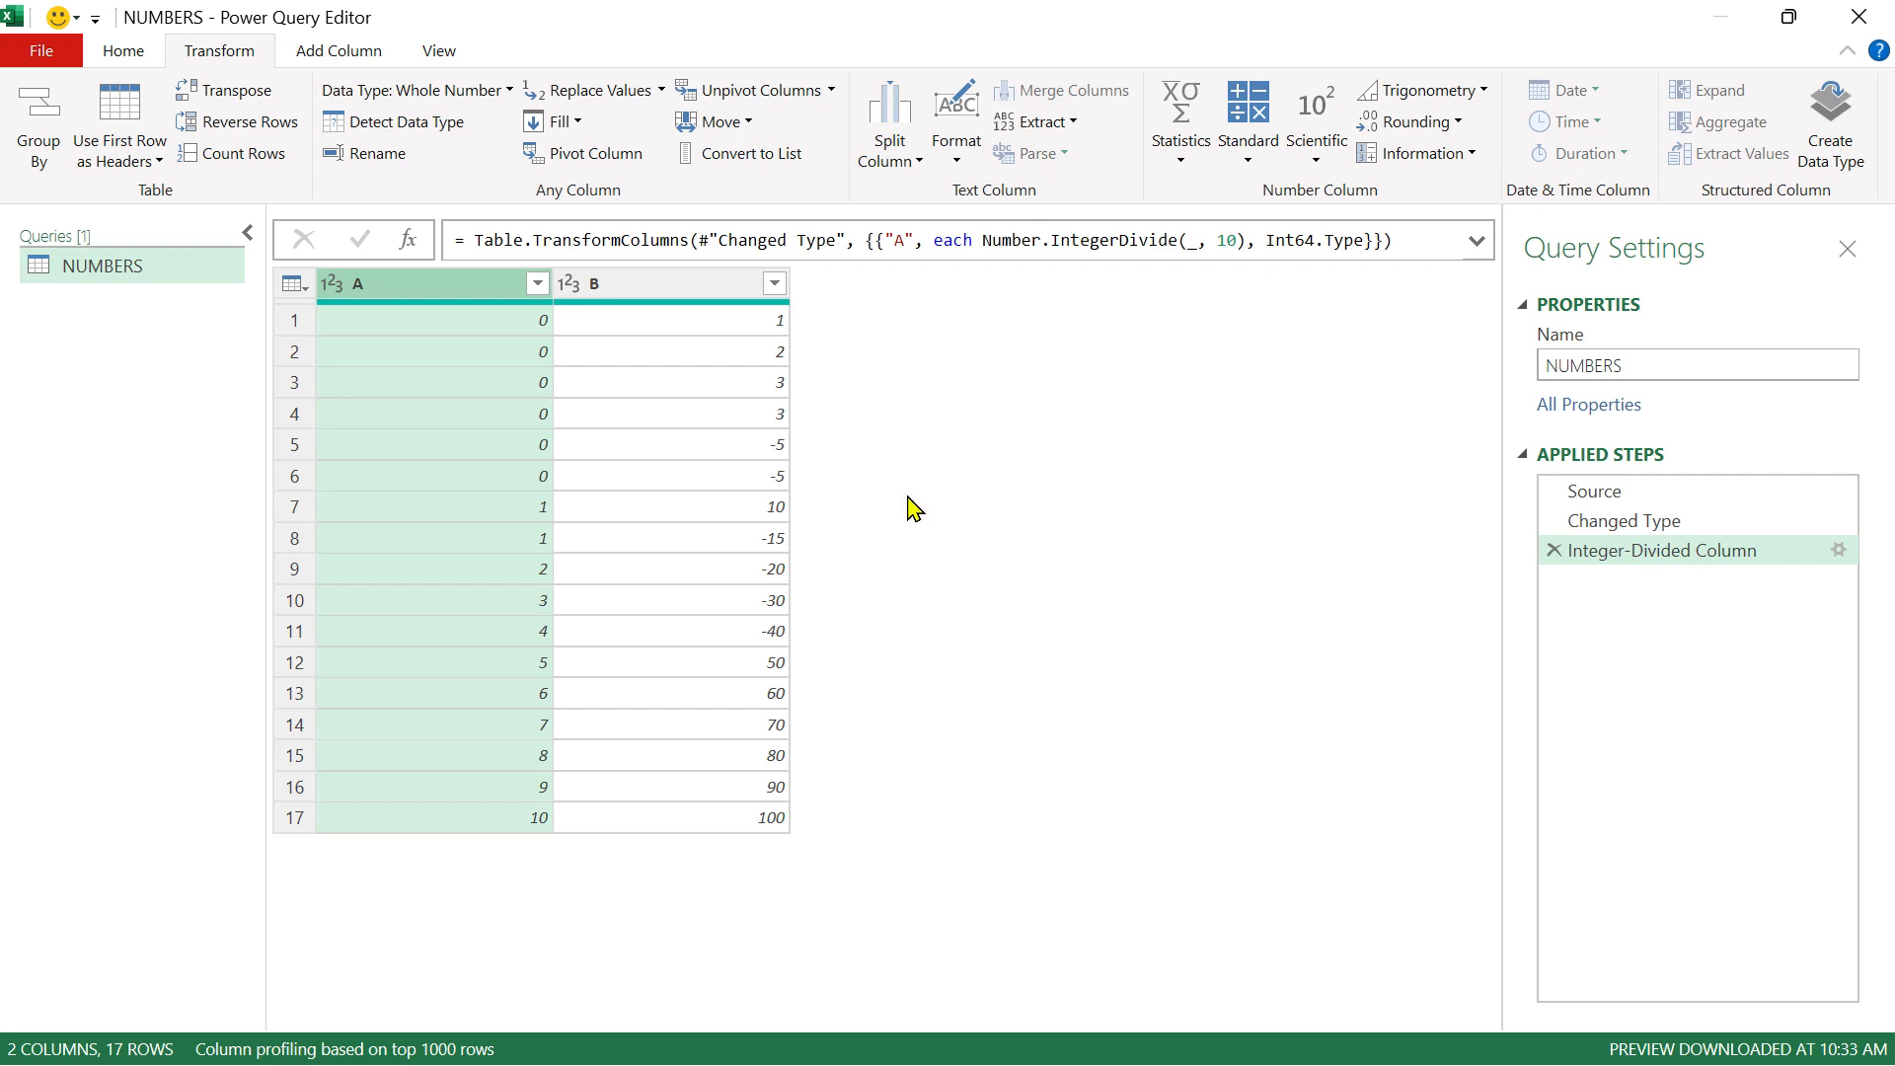
click(1554, 551)
Step: Calculate the remainder of each column A value divided by 10 with the Modulo operation
click(1248, 153)
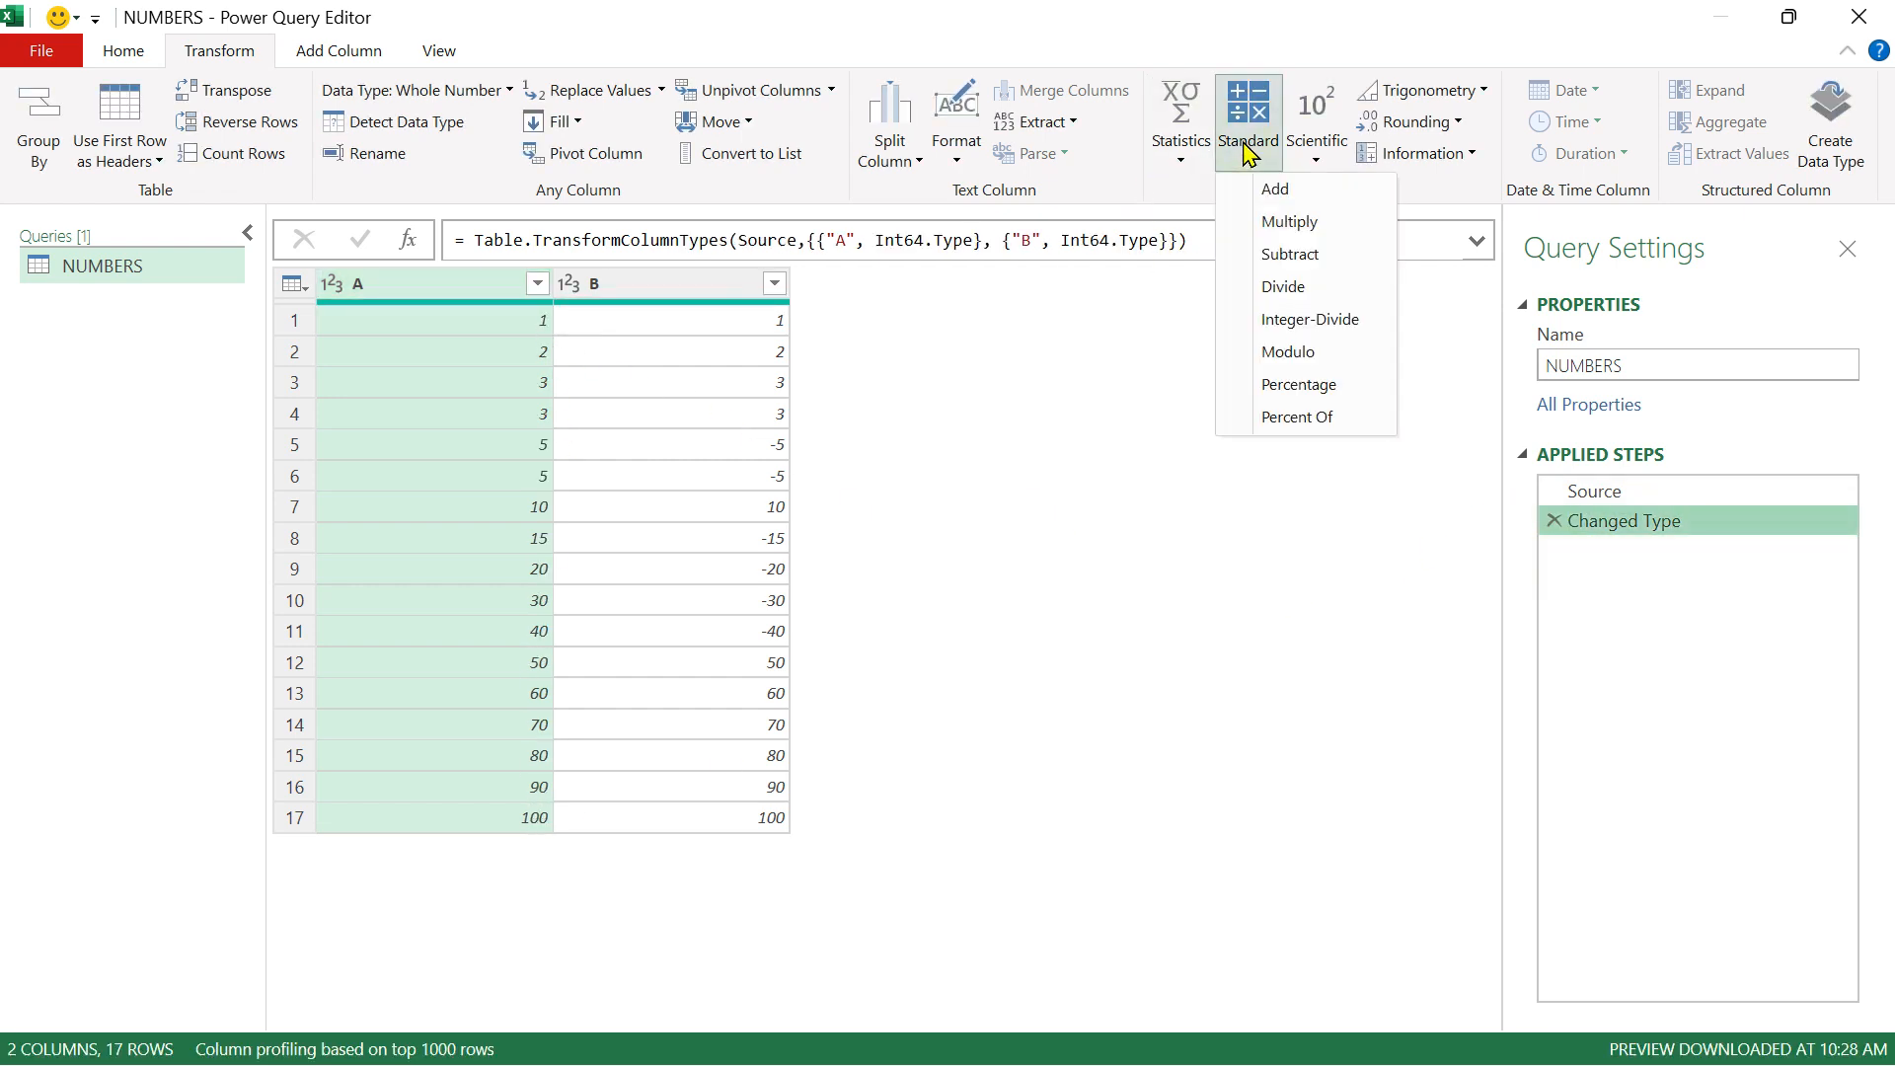
click(1300, 357)
drag(844, 393, 1160, 334)
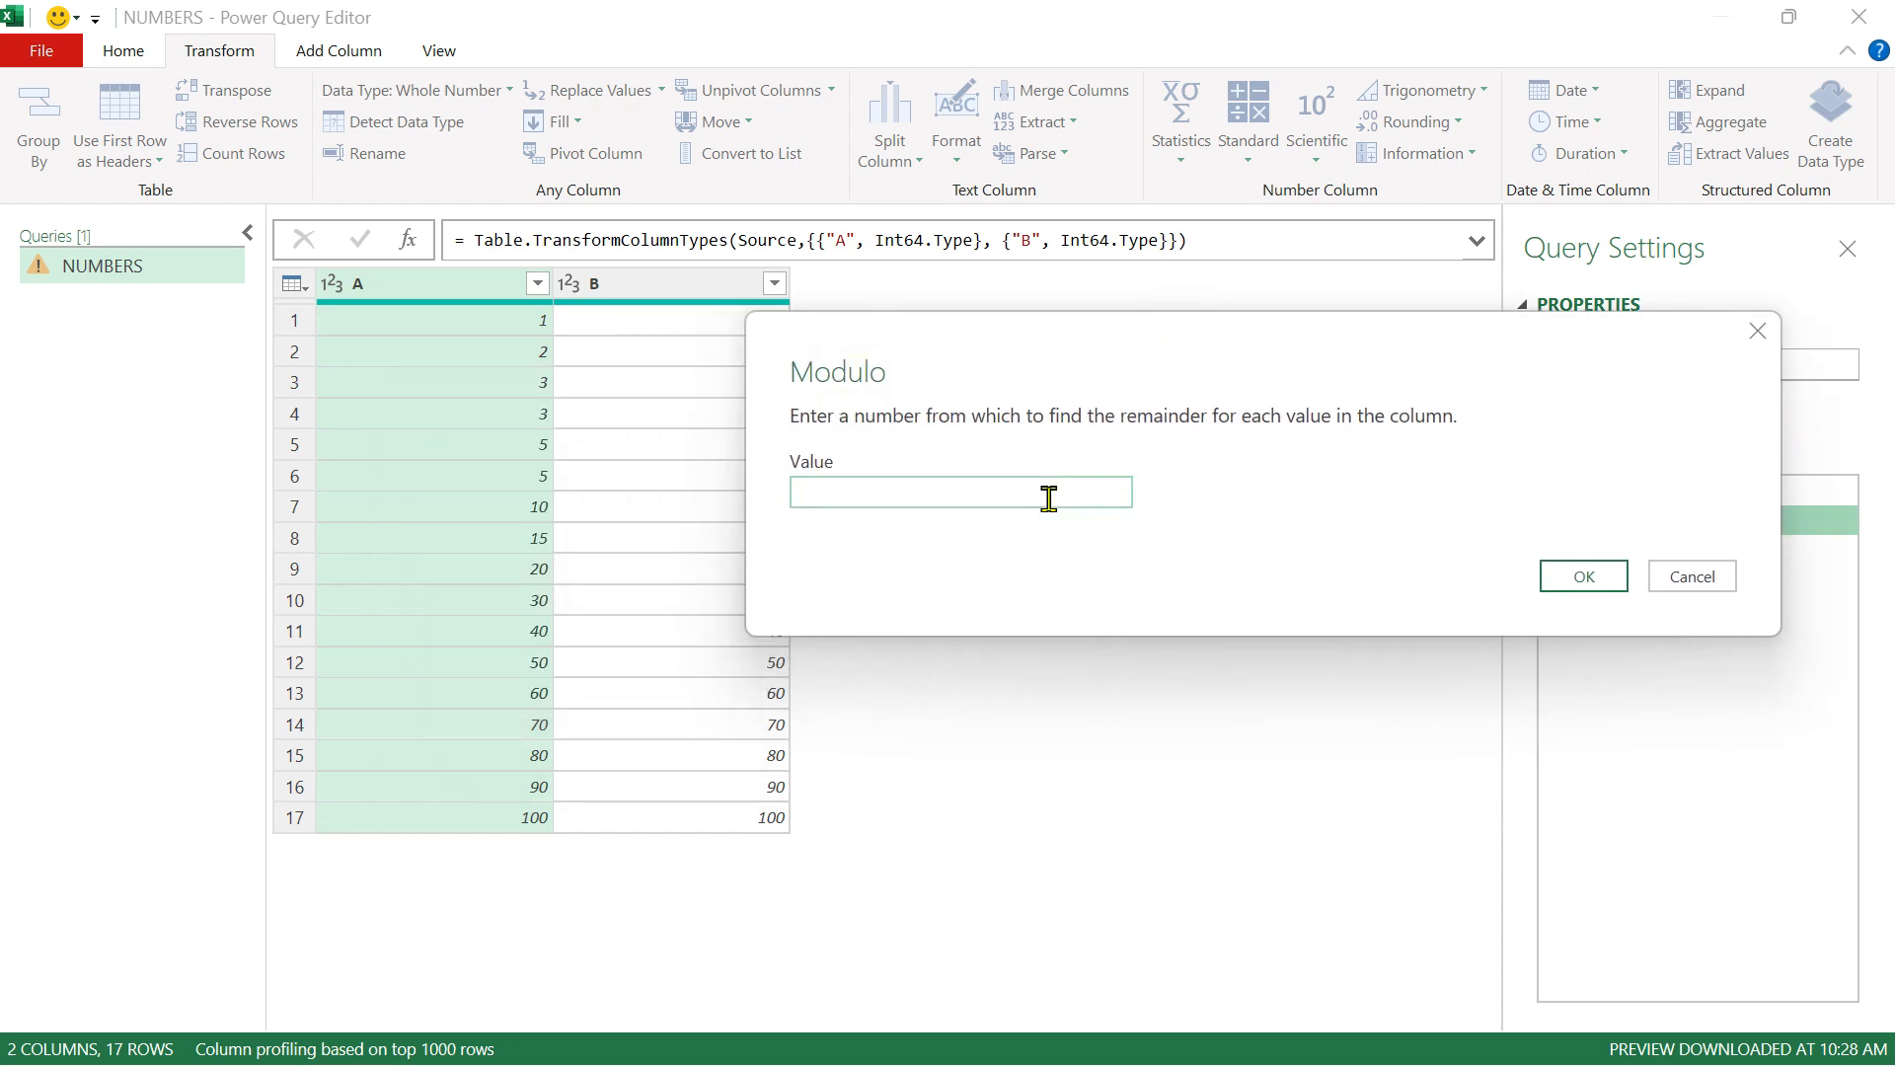
click(863, 486)
text(10)
click(1575, 579)
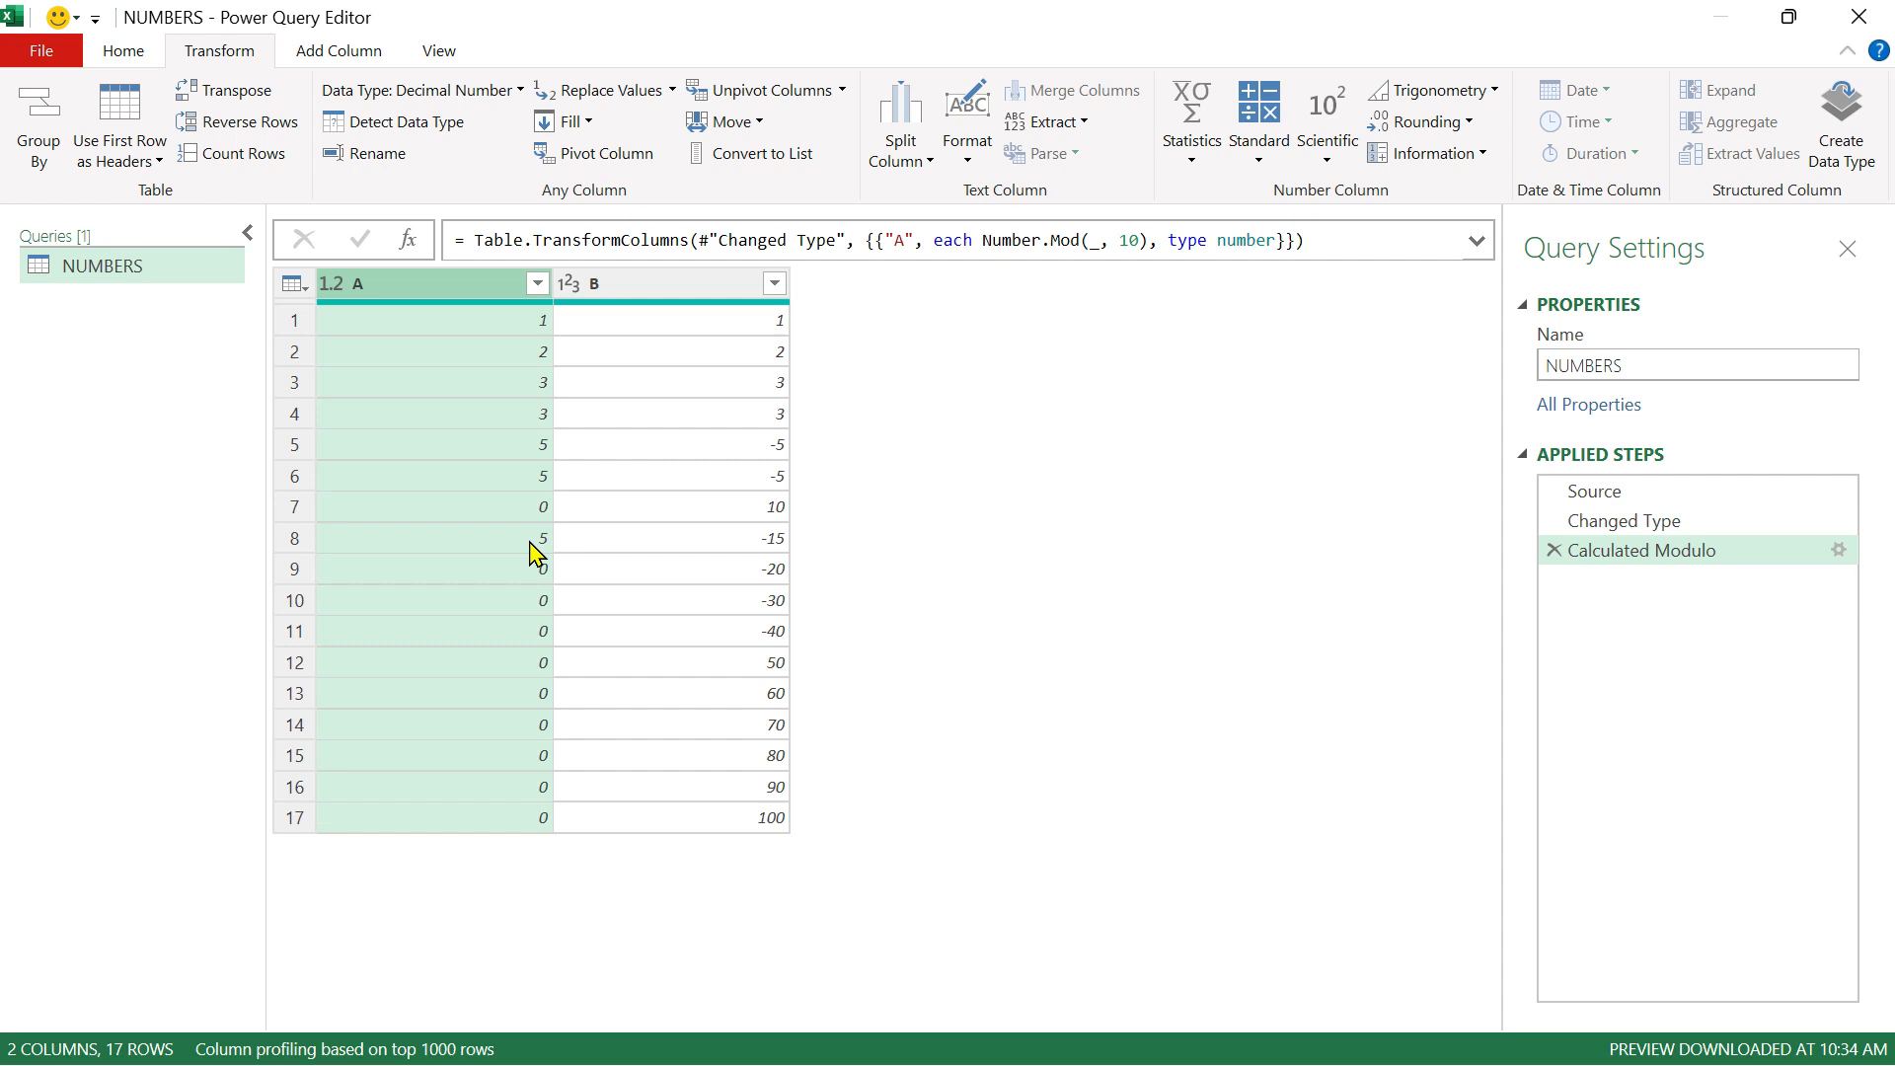
Step: Compare column A in the Changed Type and Calculated Modulo steps, and delete the modulo step
click(1619, 521)
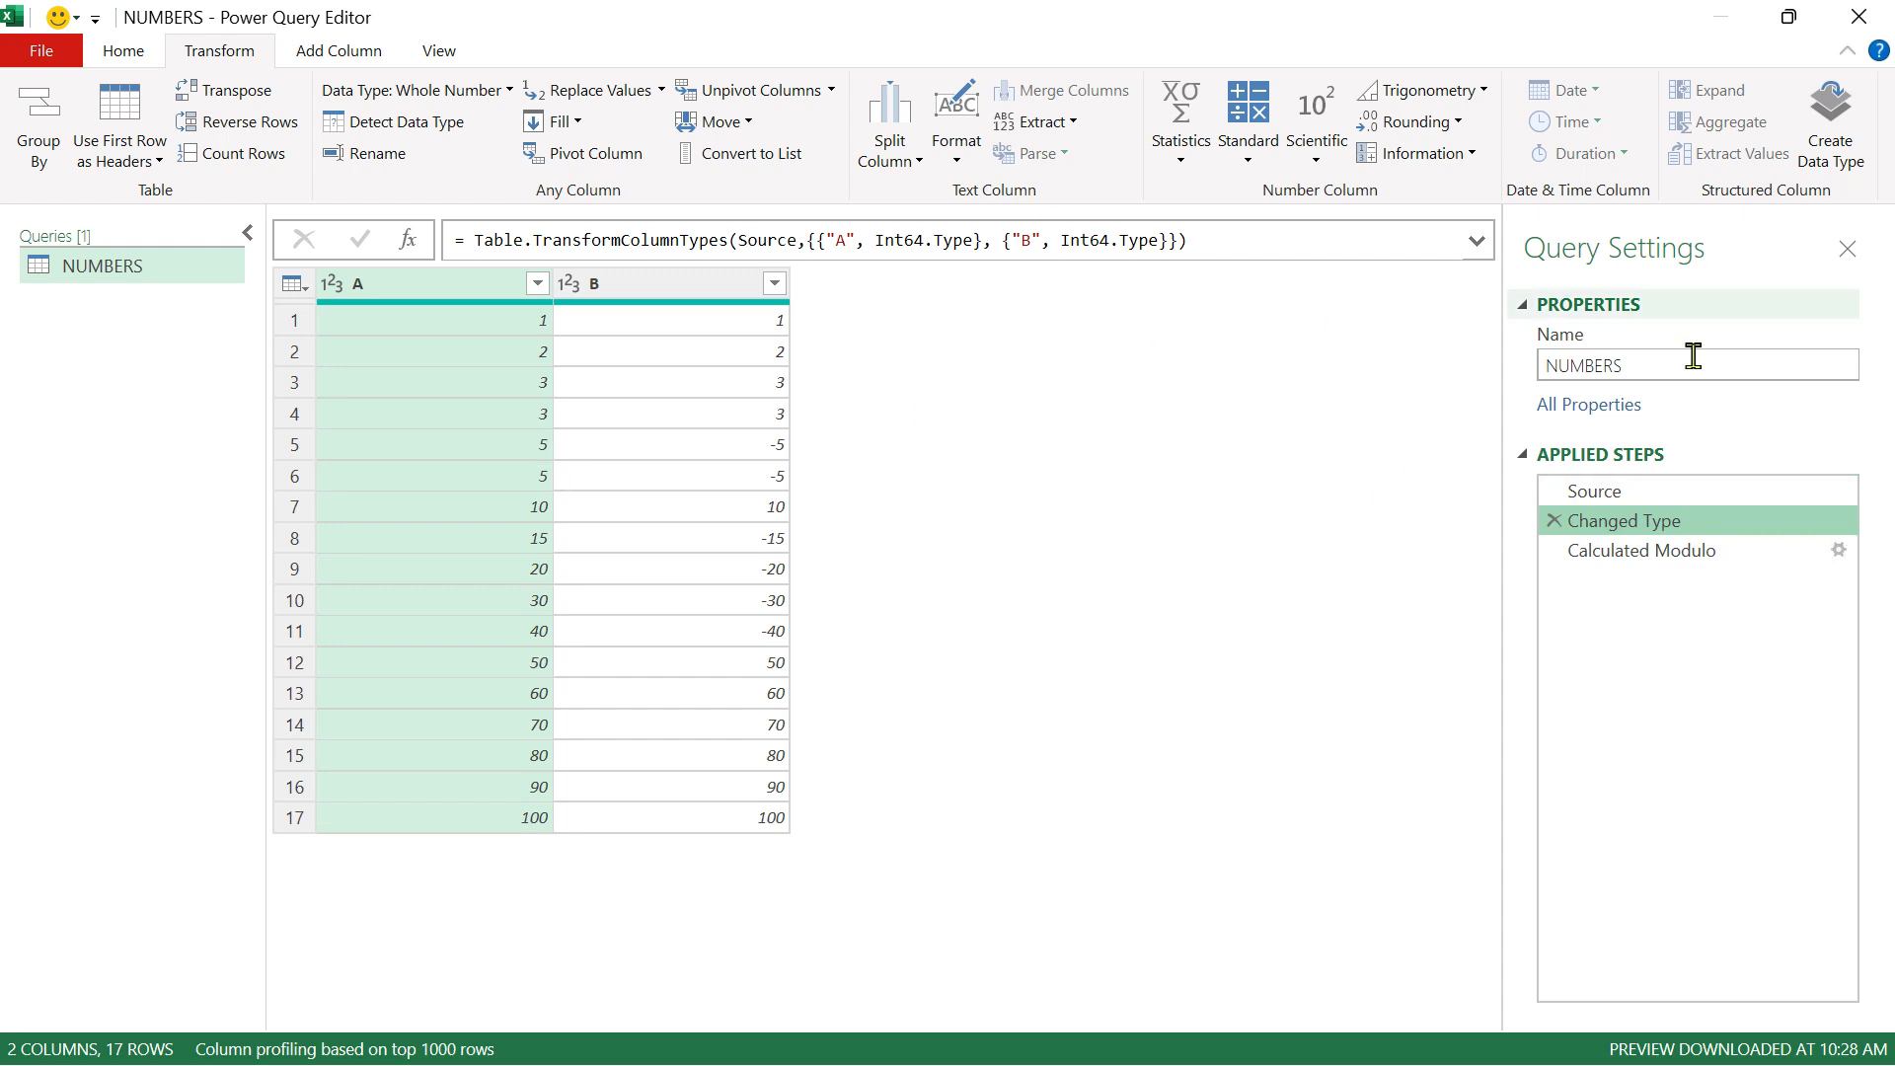
click(1675, 558)
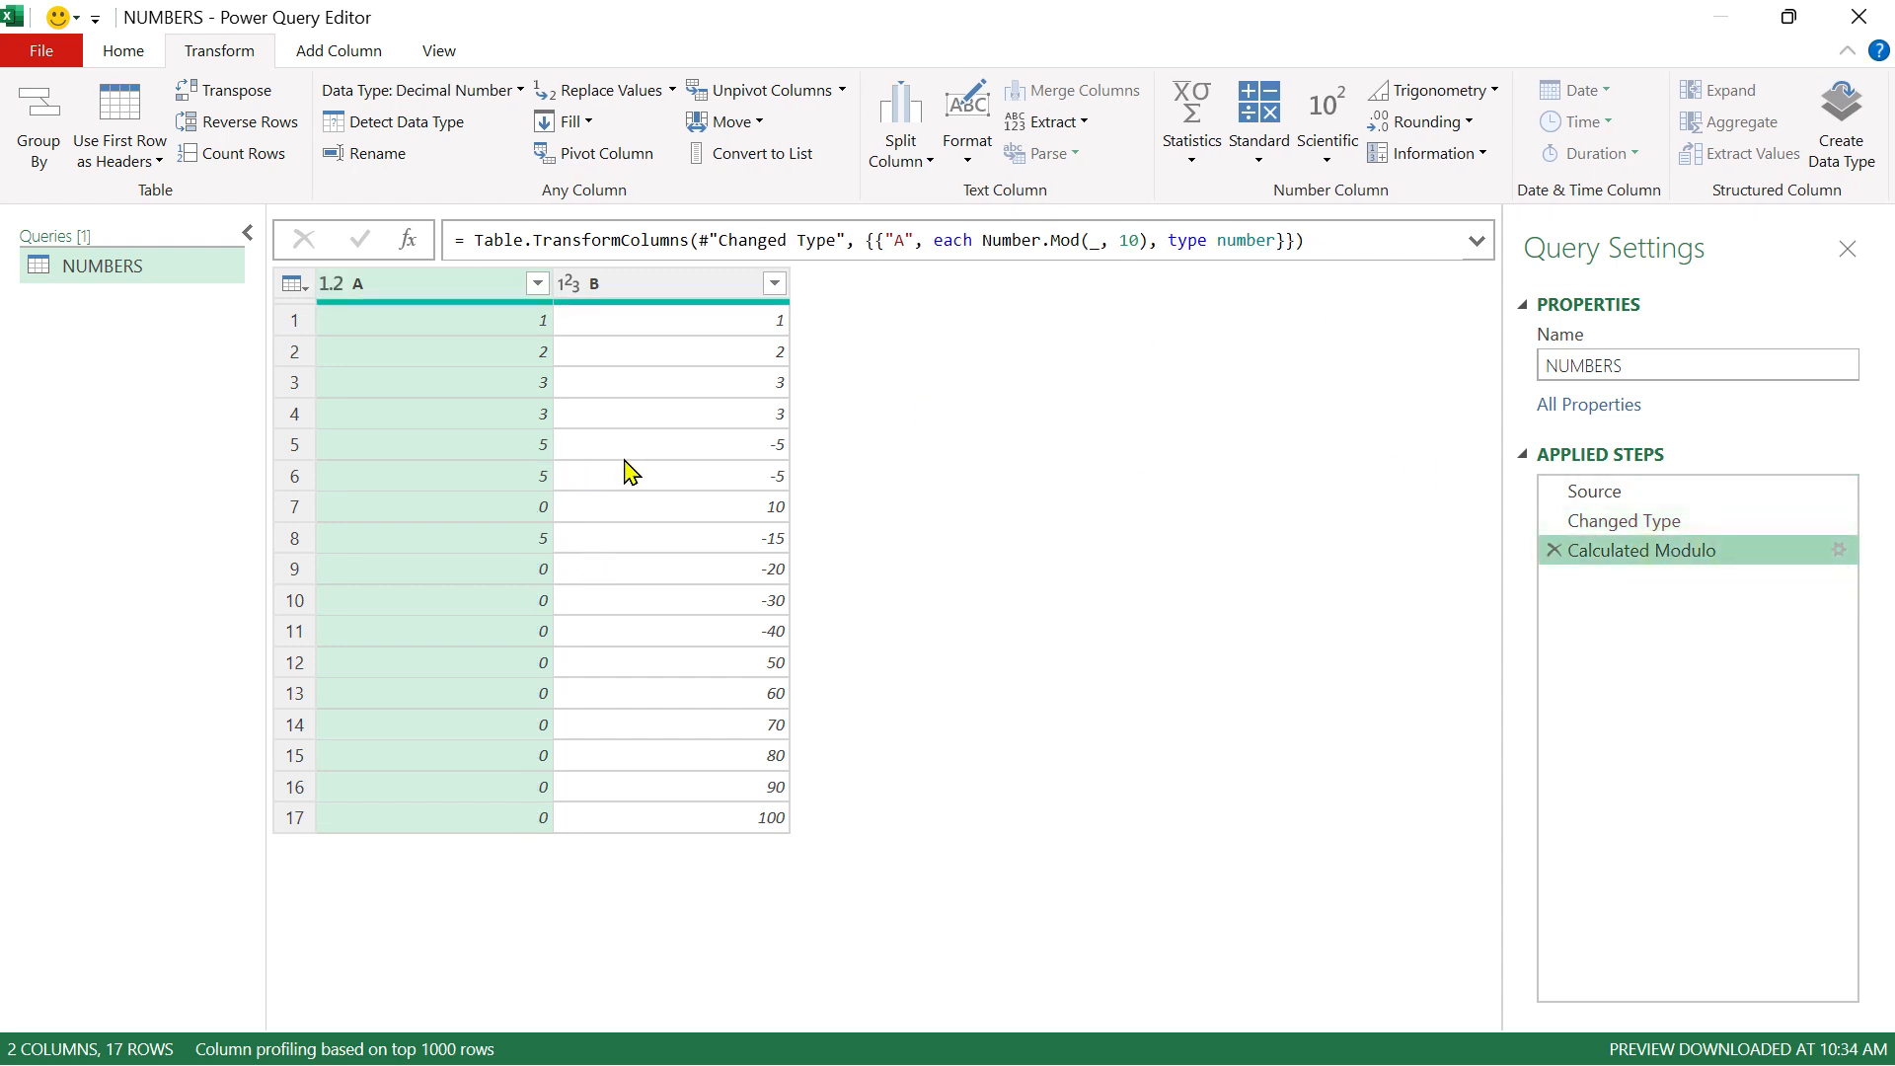
click(1595, 522)
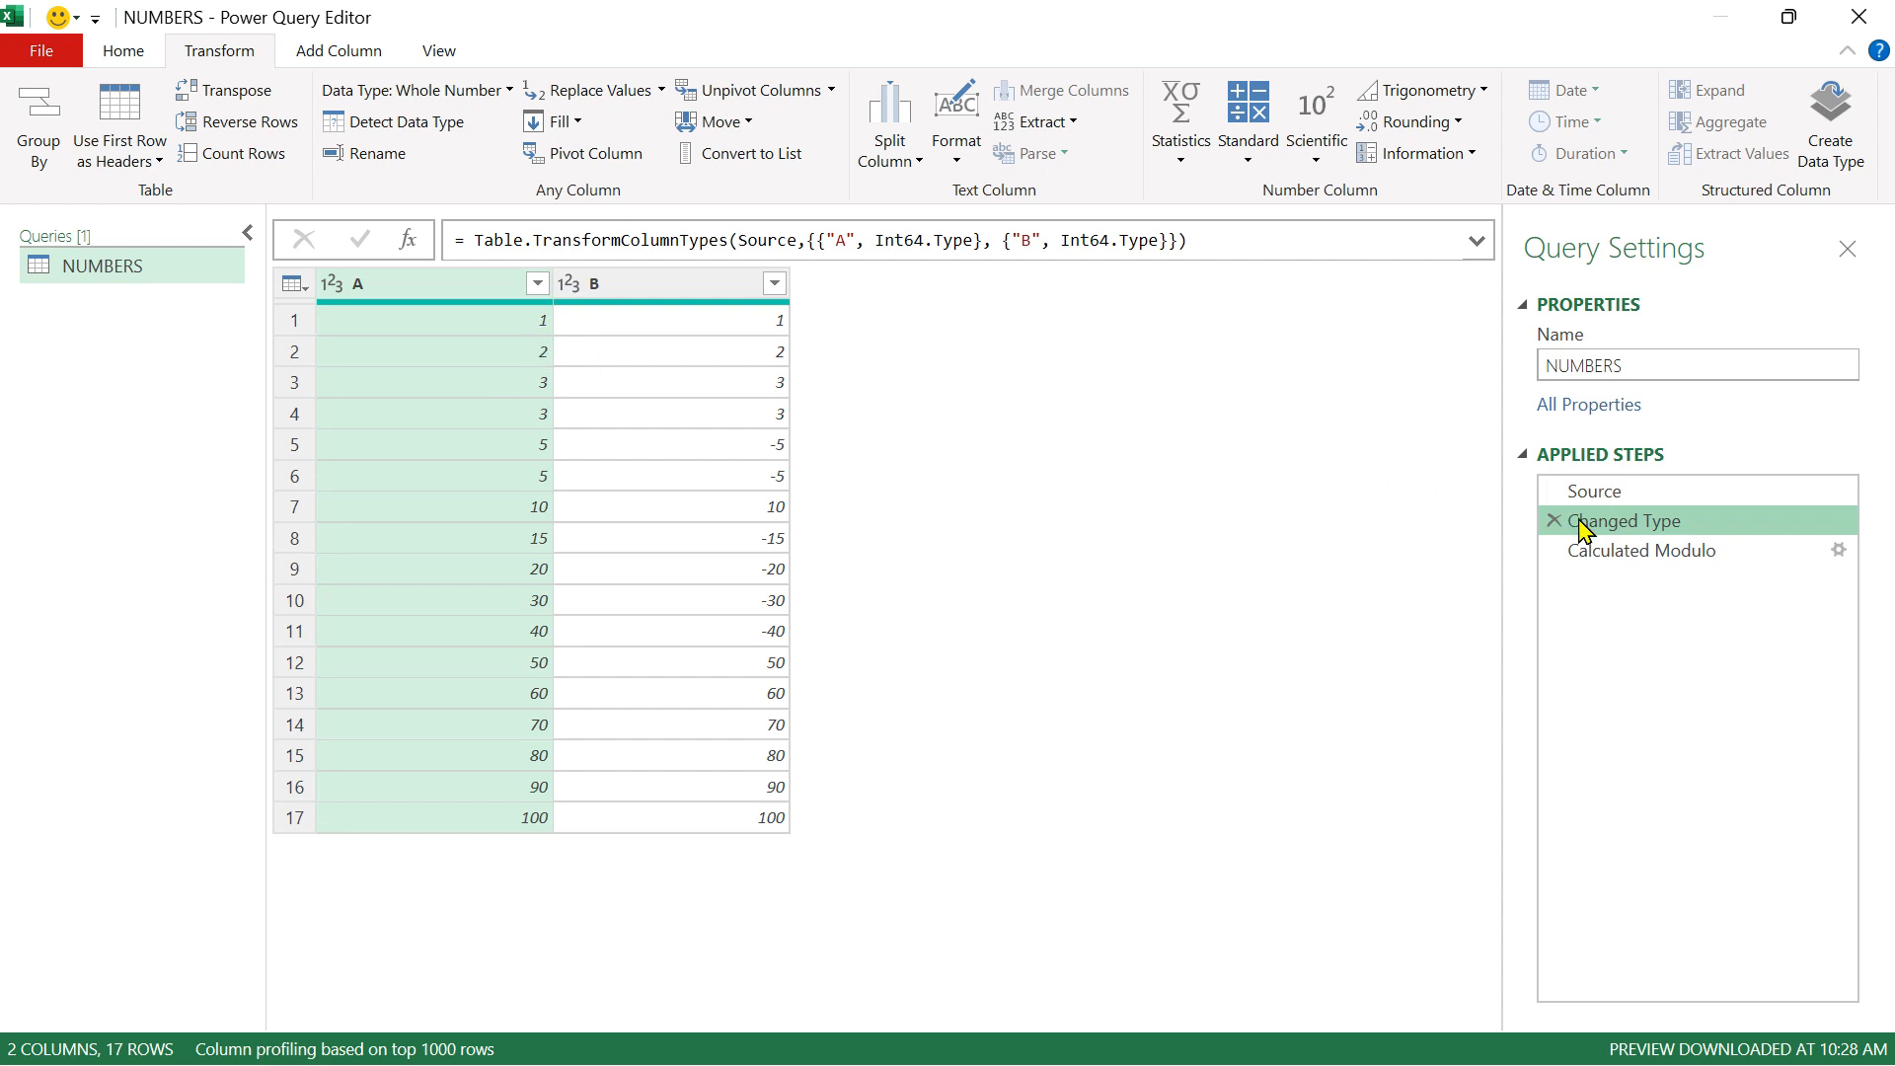
click(1620, 558)
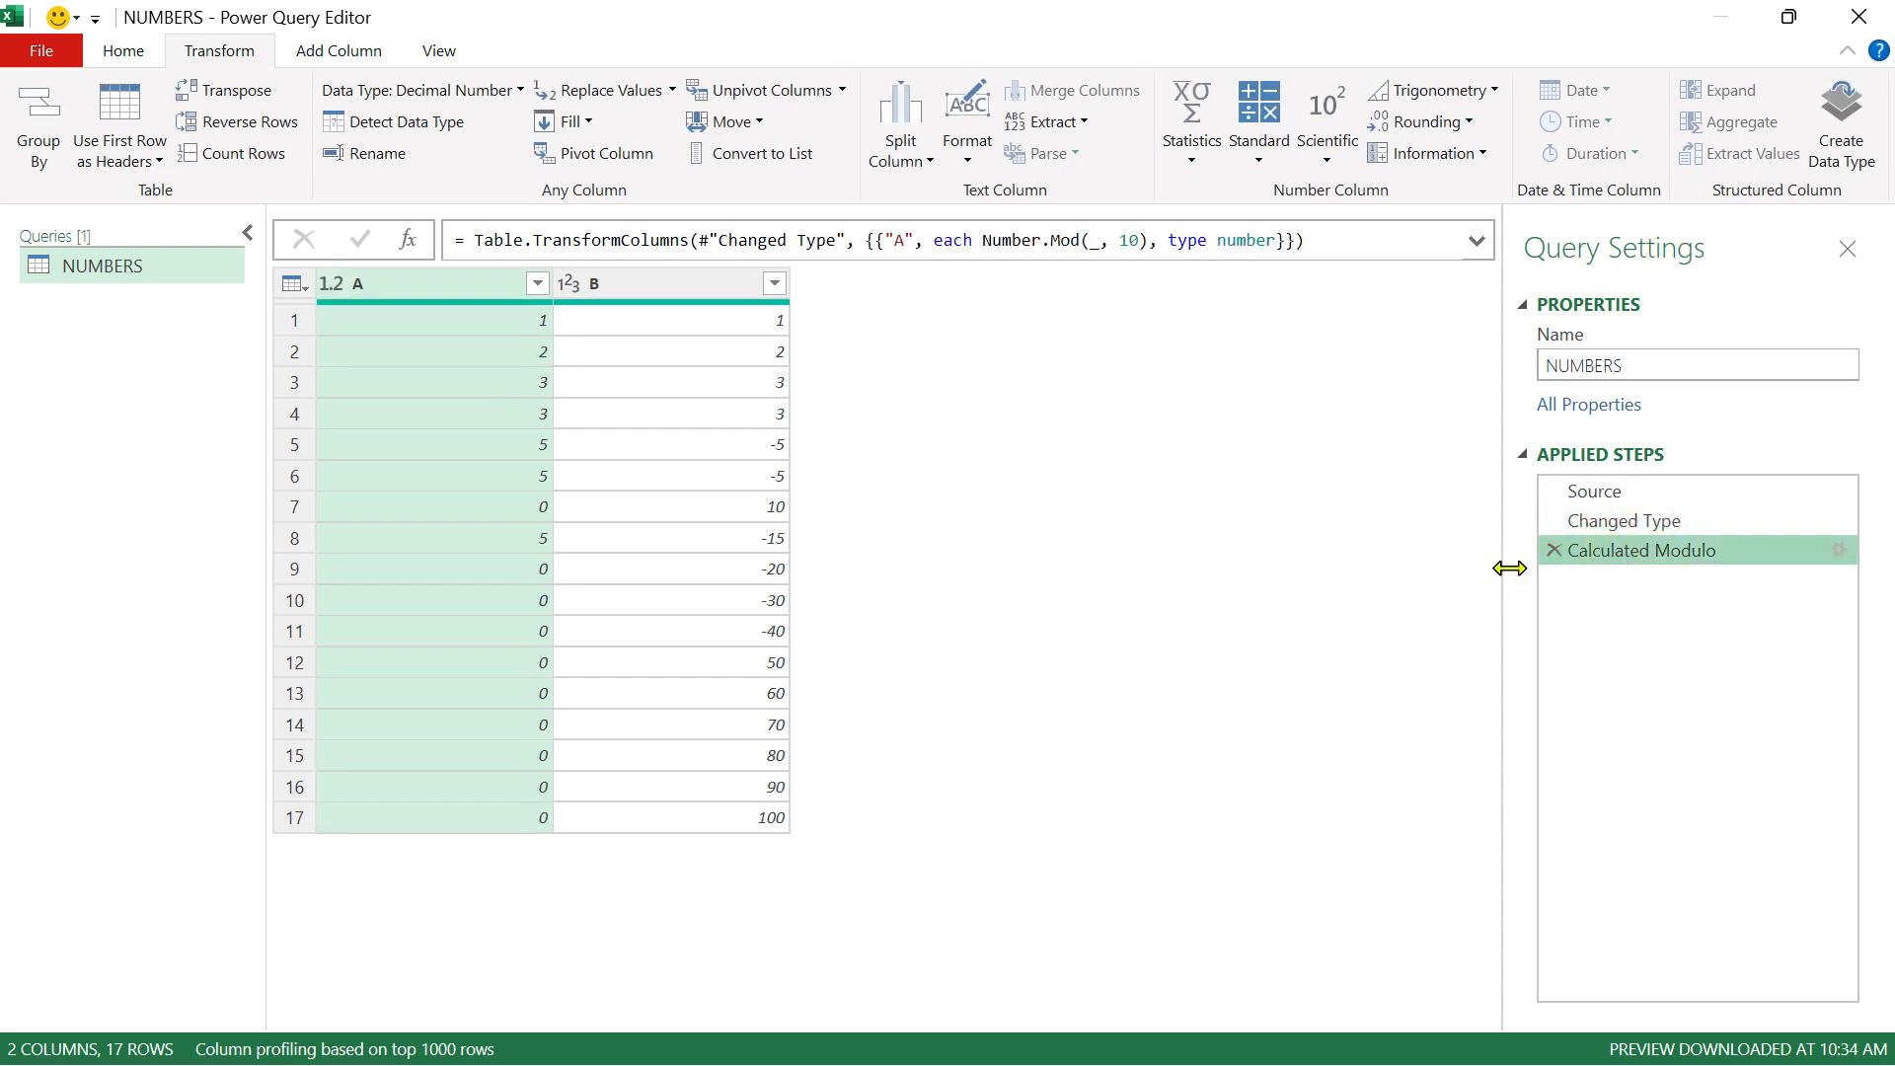
click(1555, 551)
Step: Apply a percentage of 10 to every value in column A and delete that applied step
click(1251, 156)
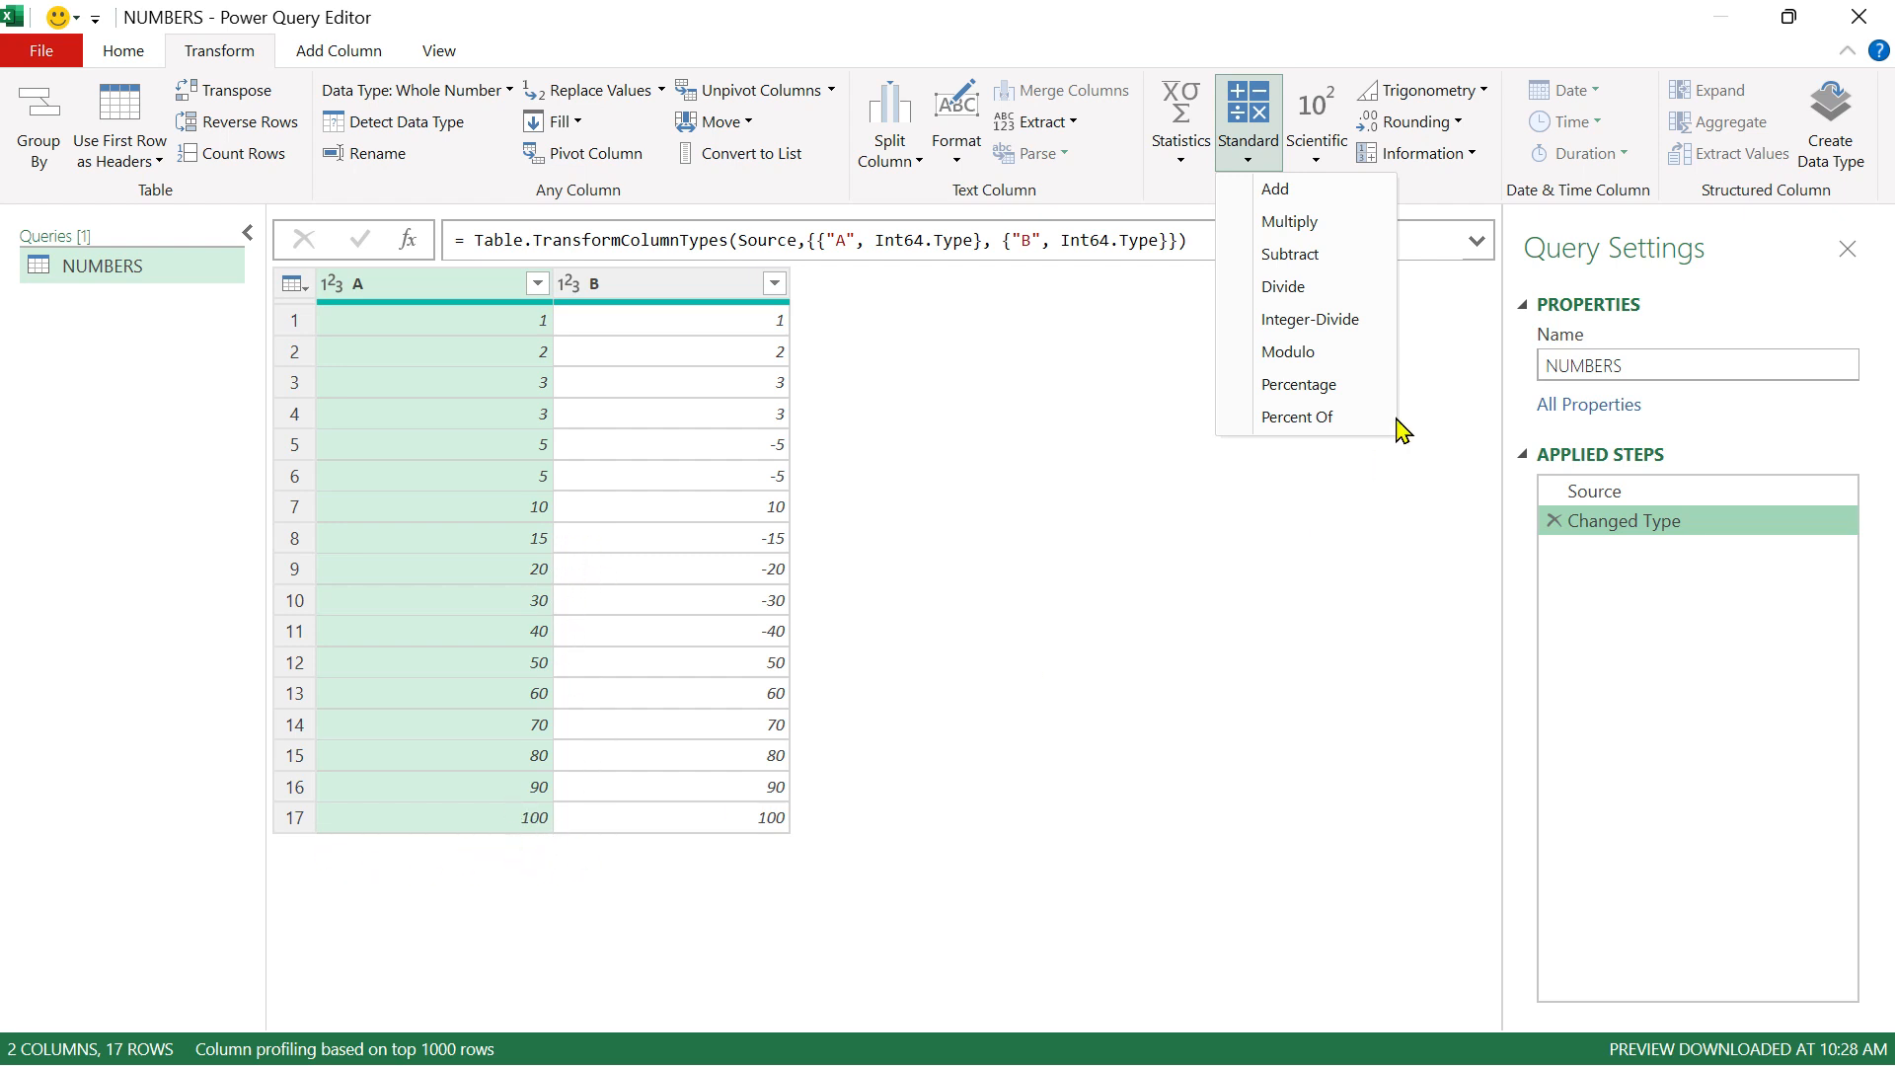
click(1303, 390)
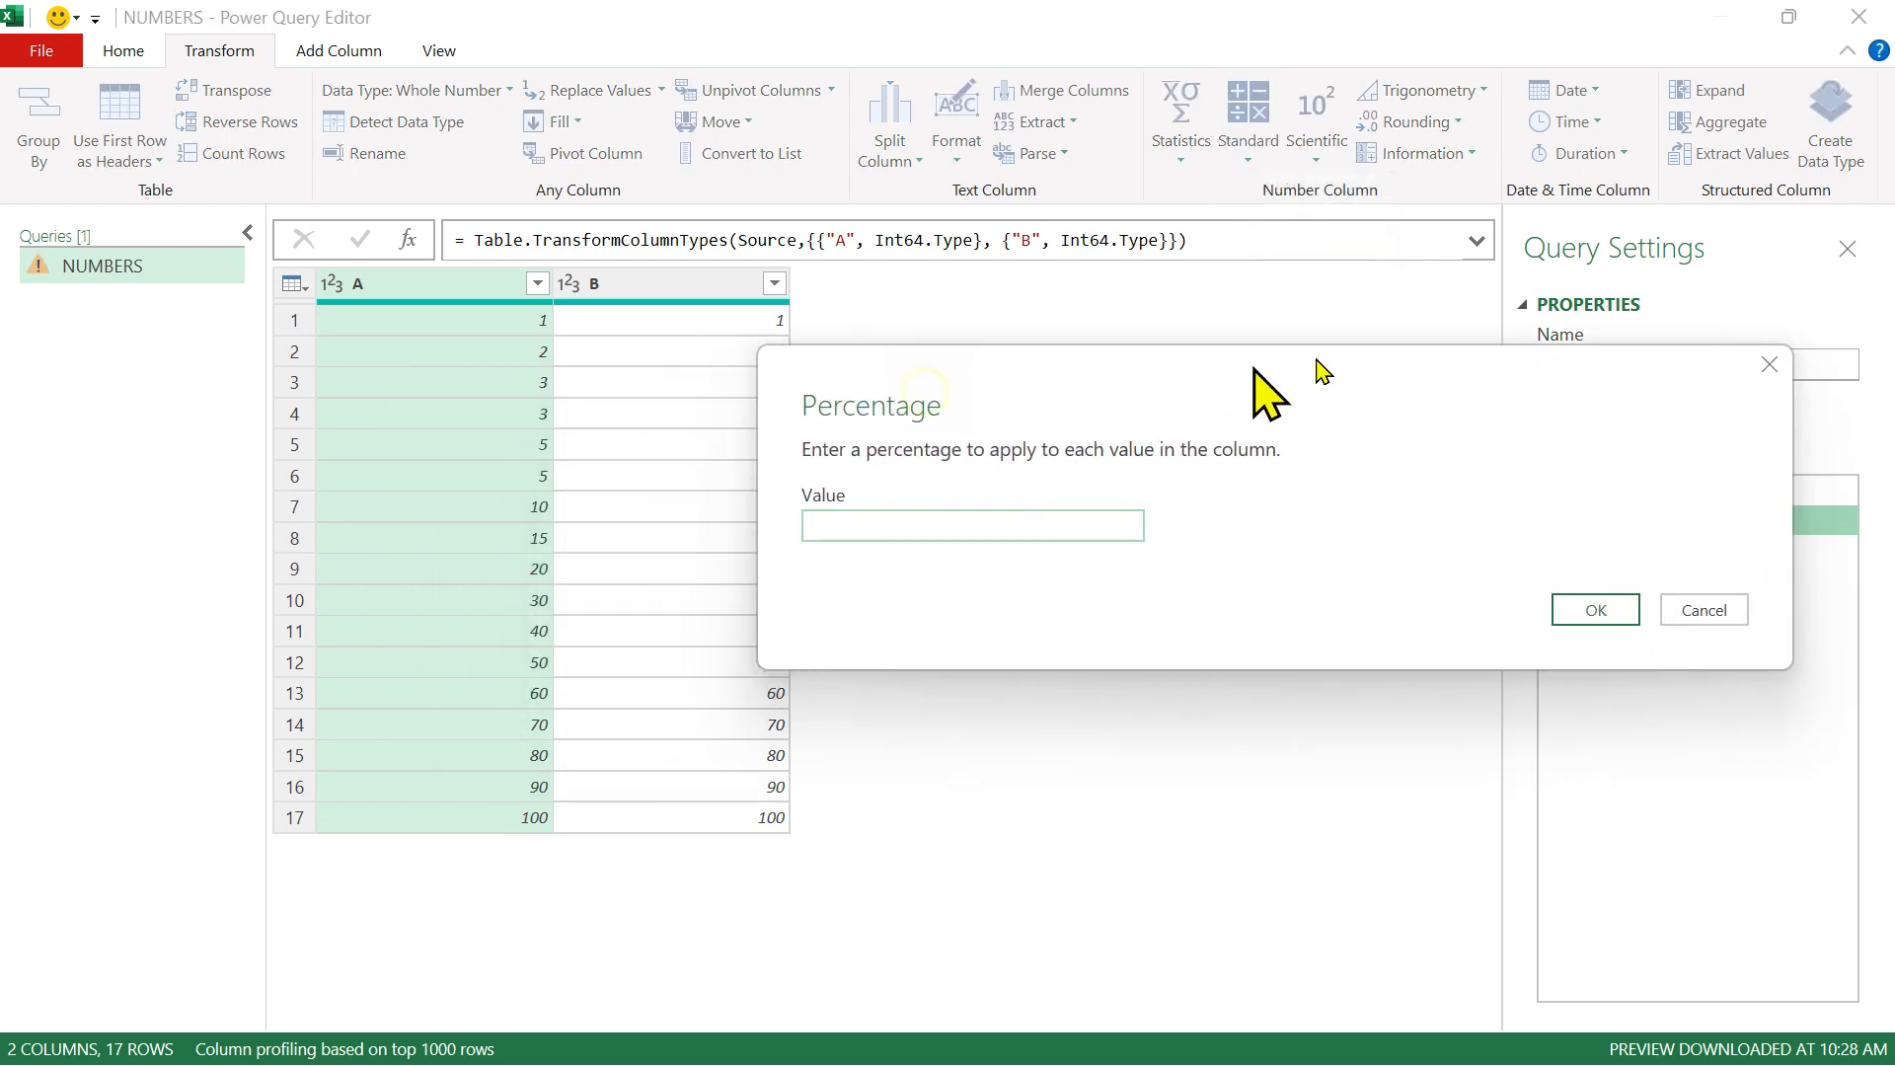
text(10)
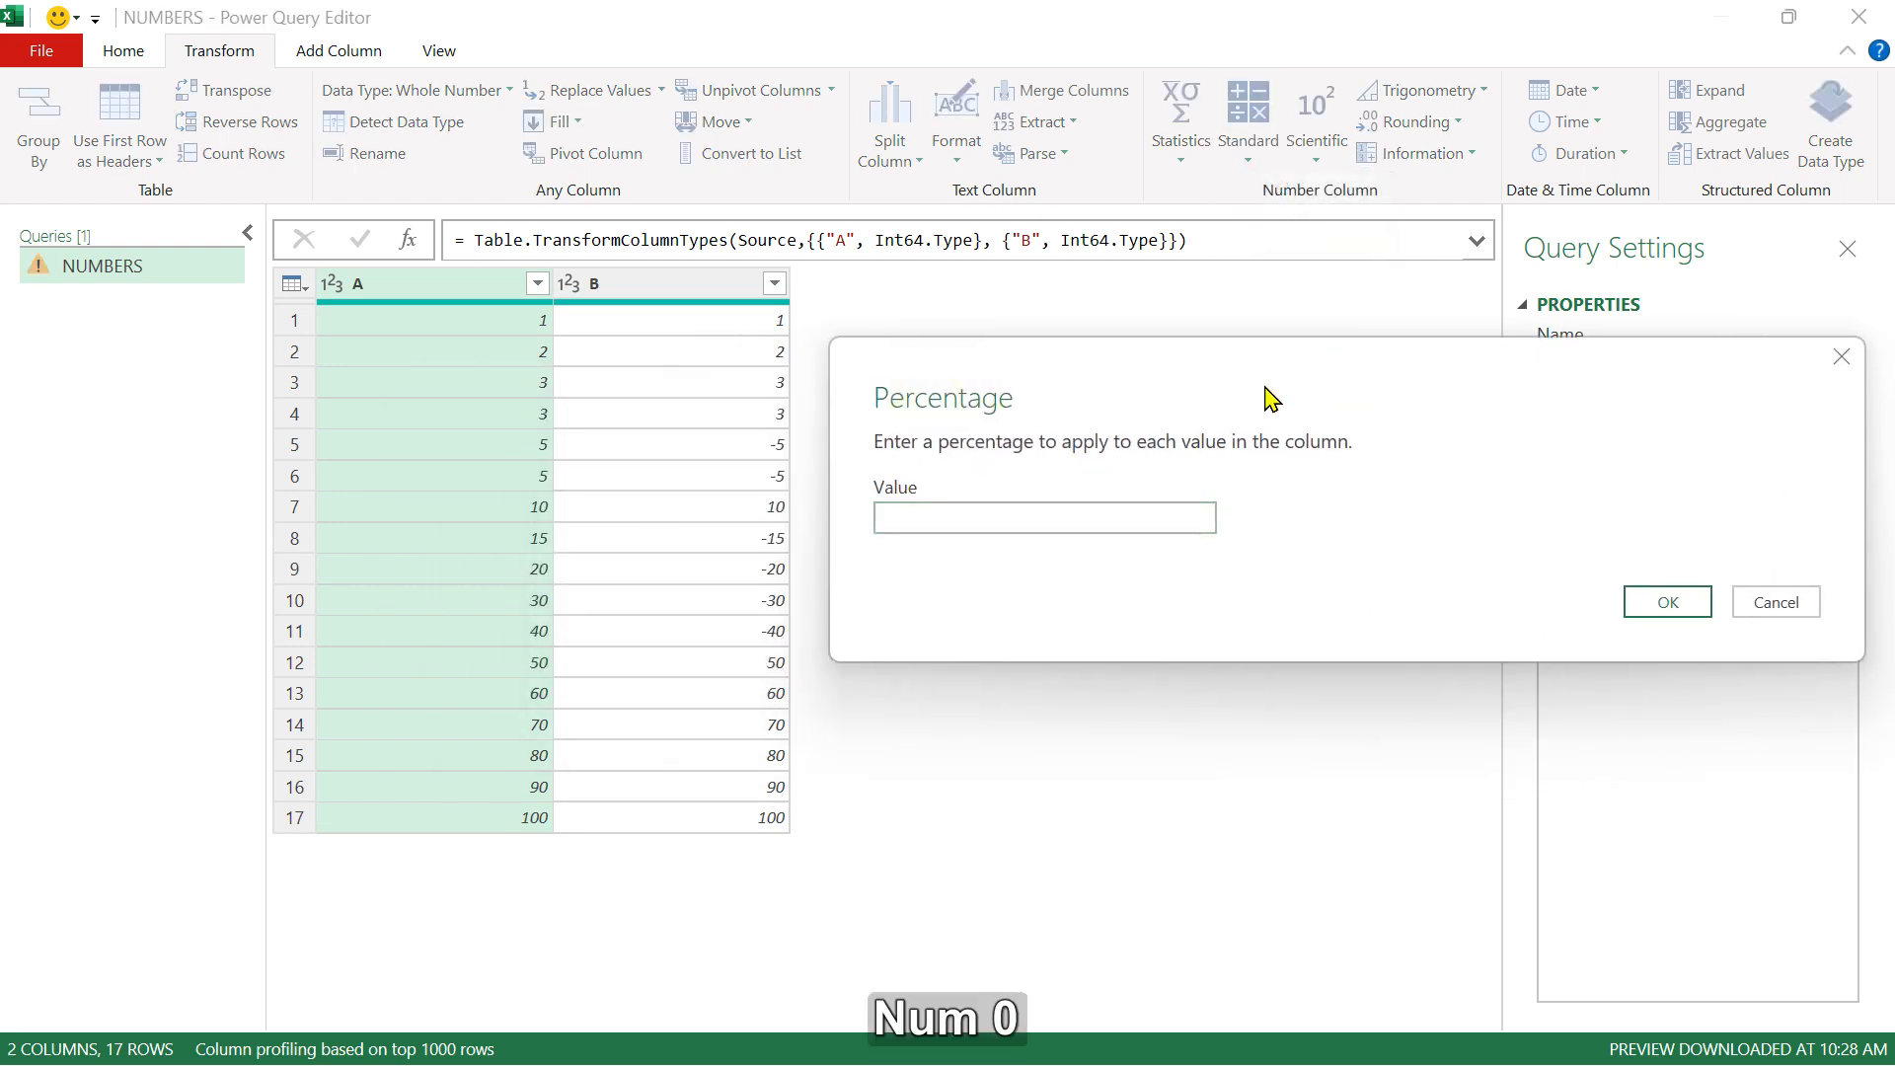
text(10)
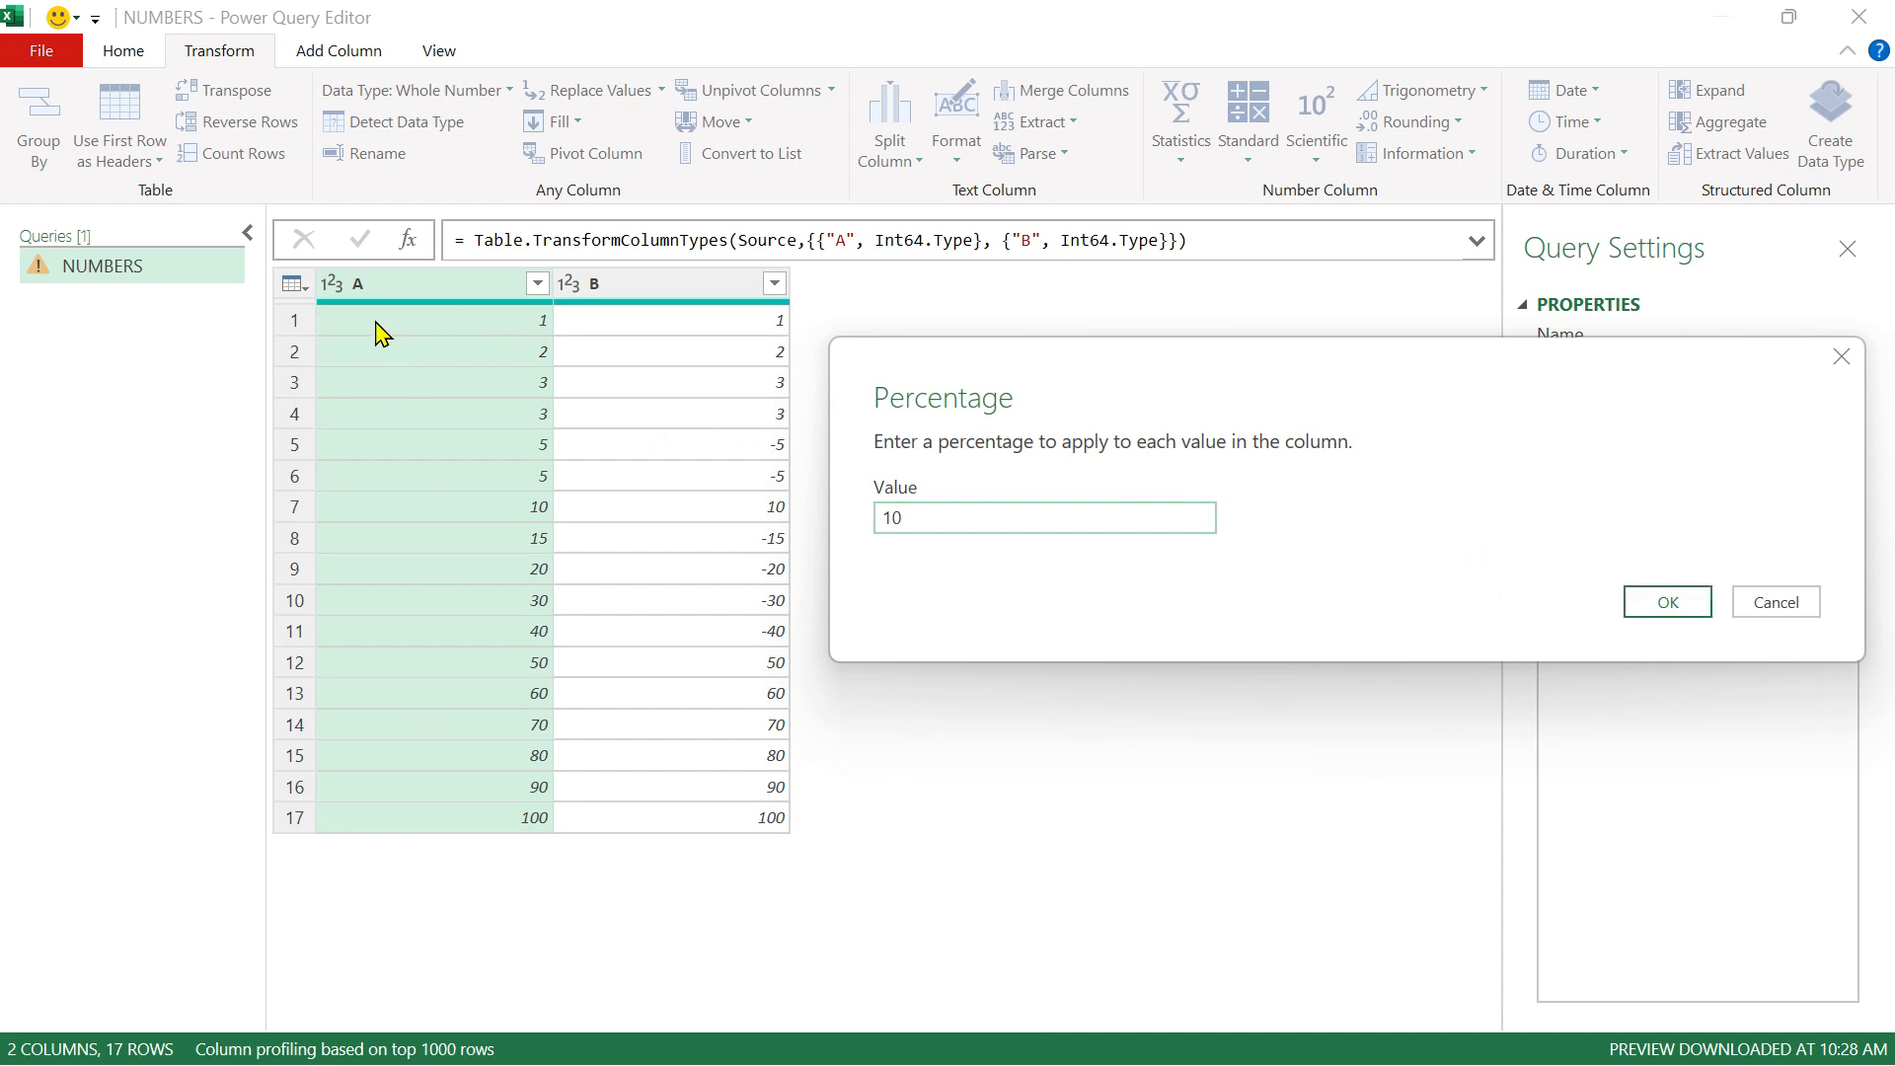
click(1665, 606)
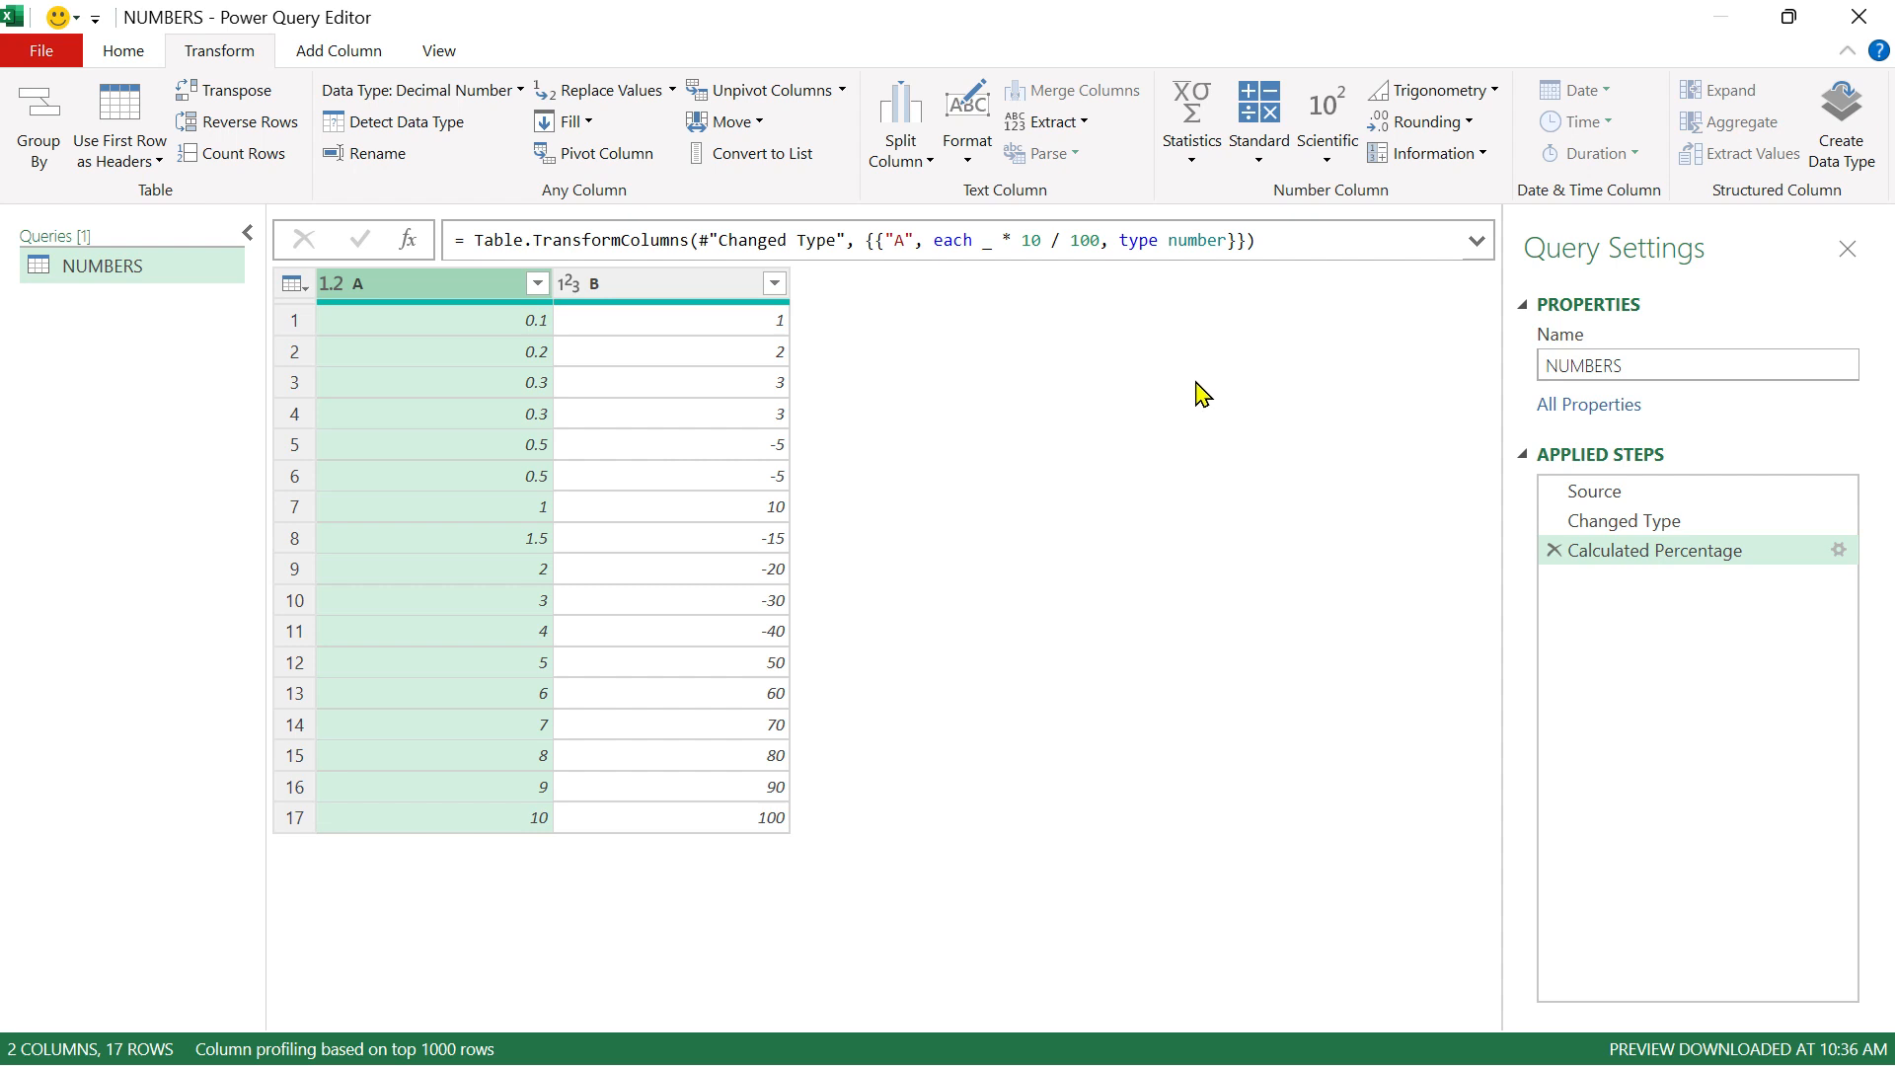
click(1554, 551)
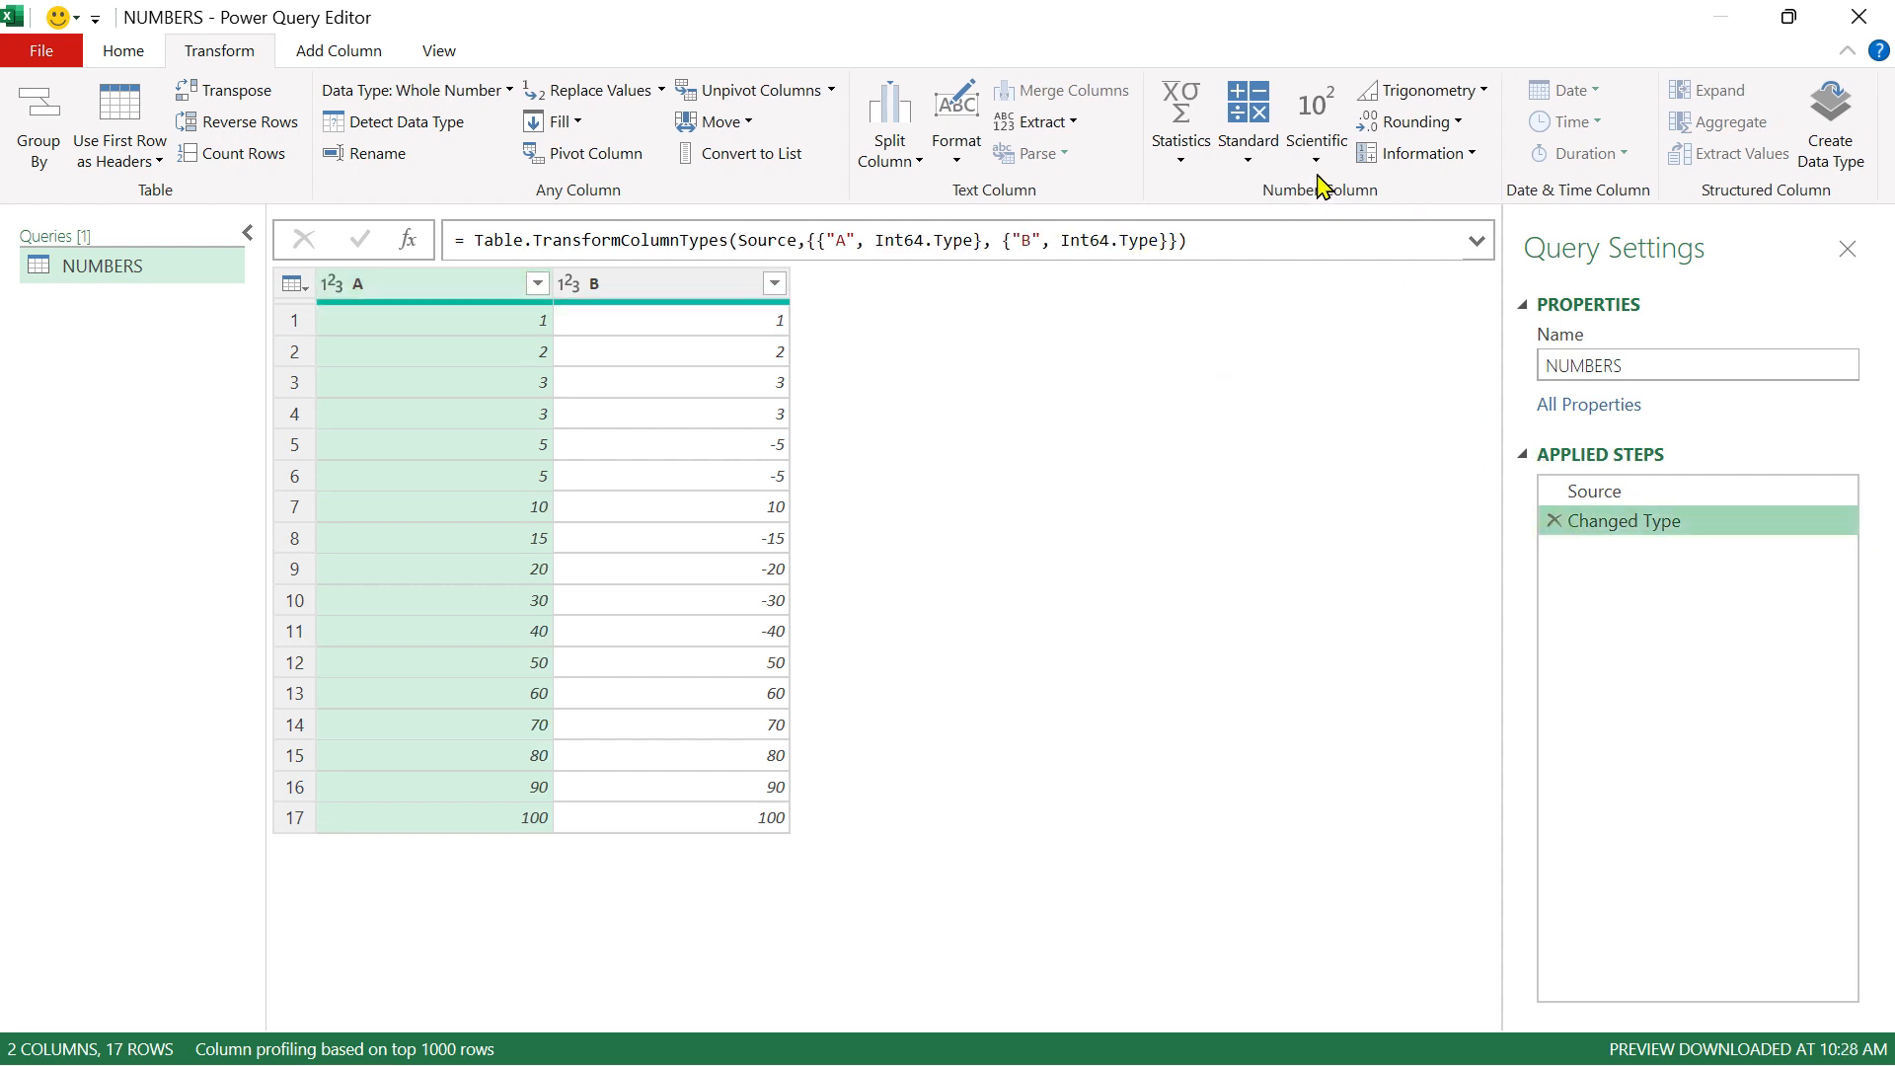
Step: Express each column A value as a percentage of 100 with Percent Of and remove the applied step
click(1249, 156)
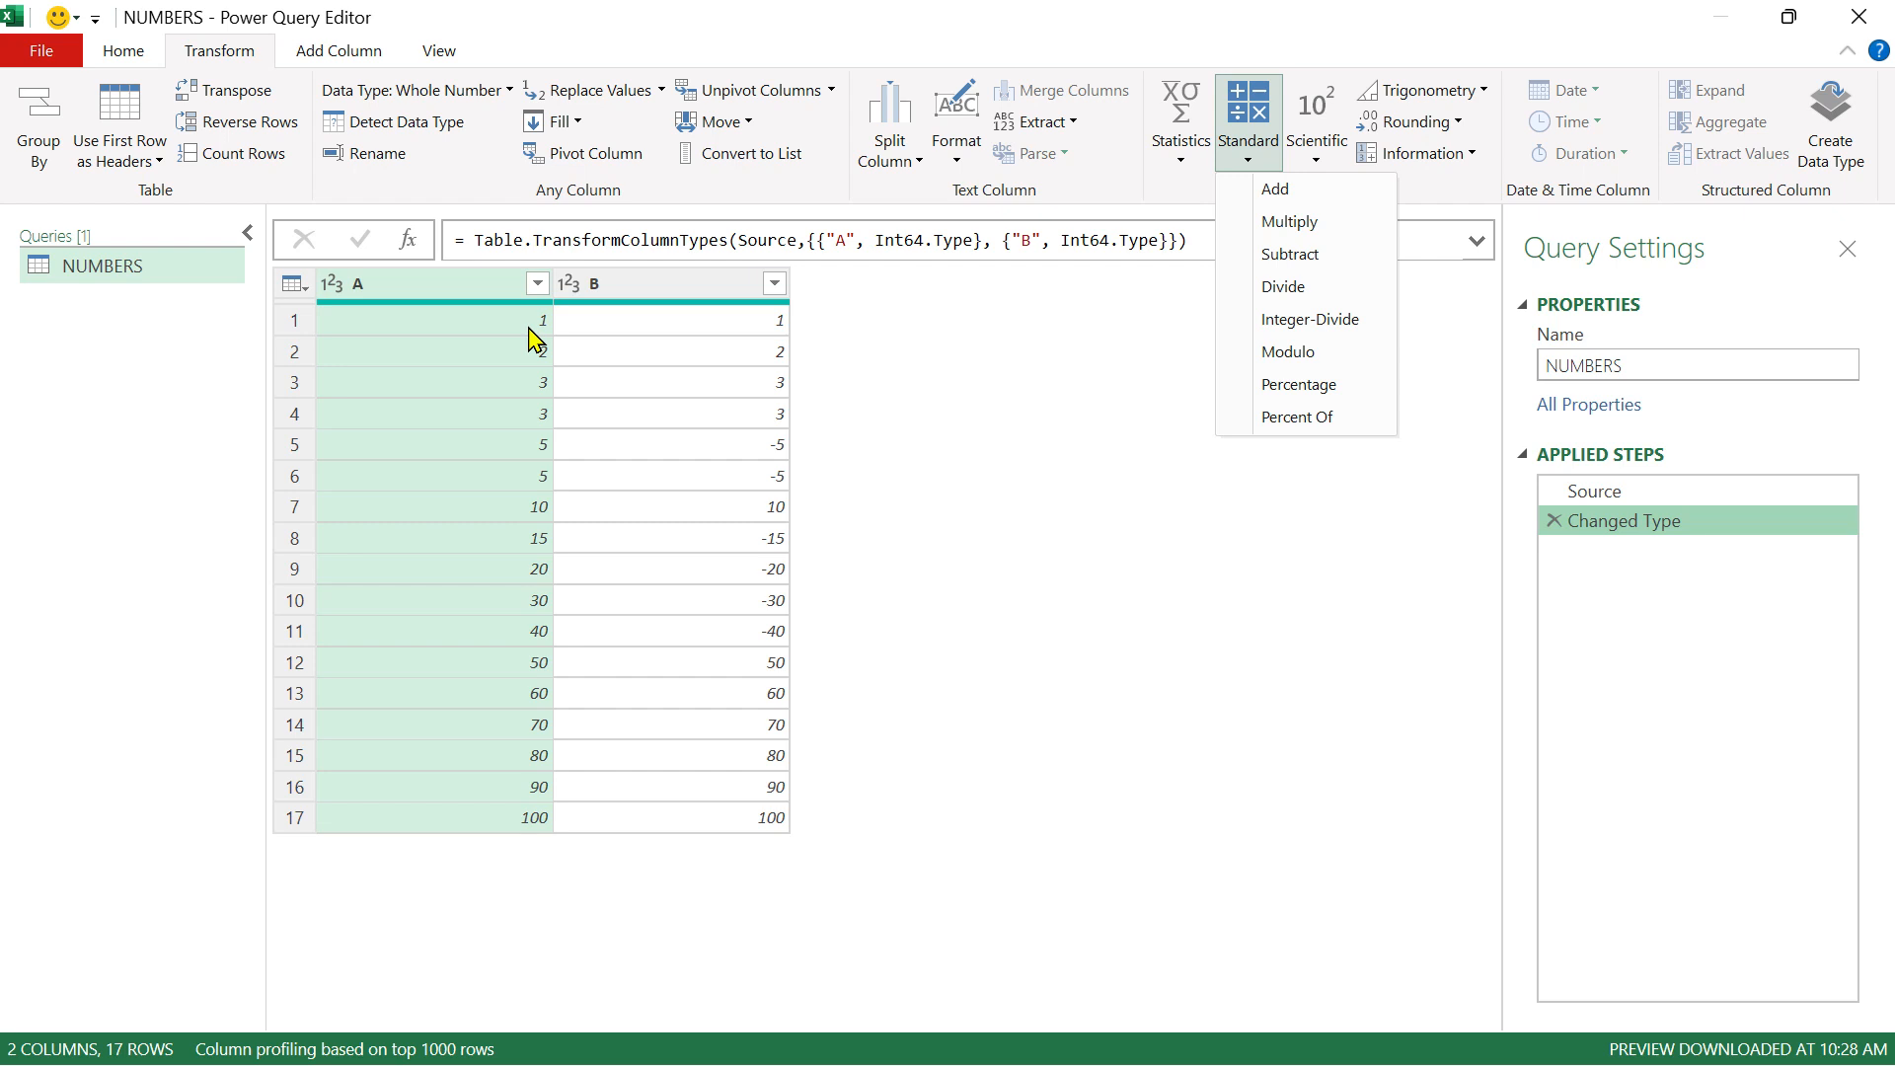
click(1305, 419)
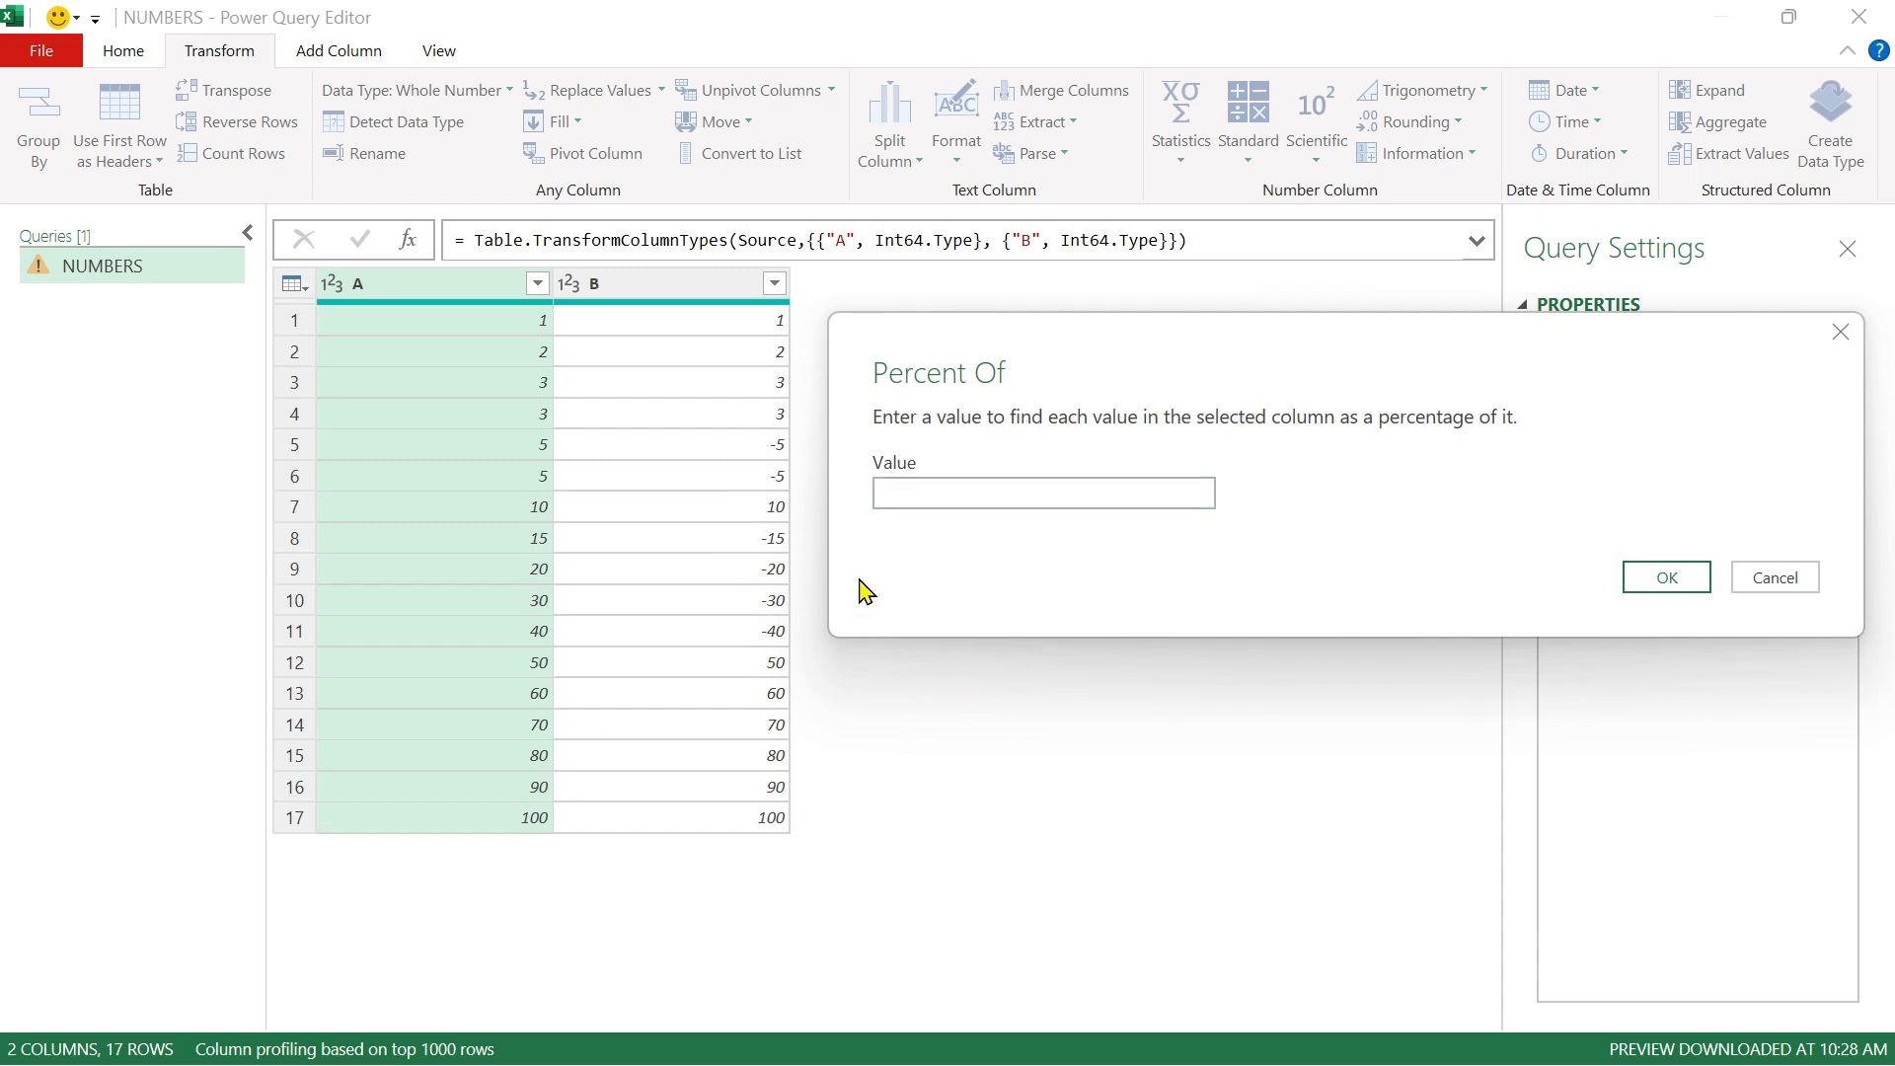
click(959, 492)
text(100)
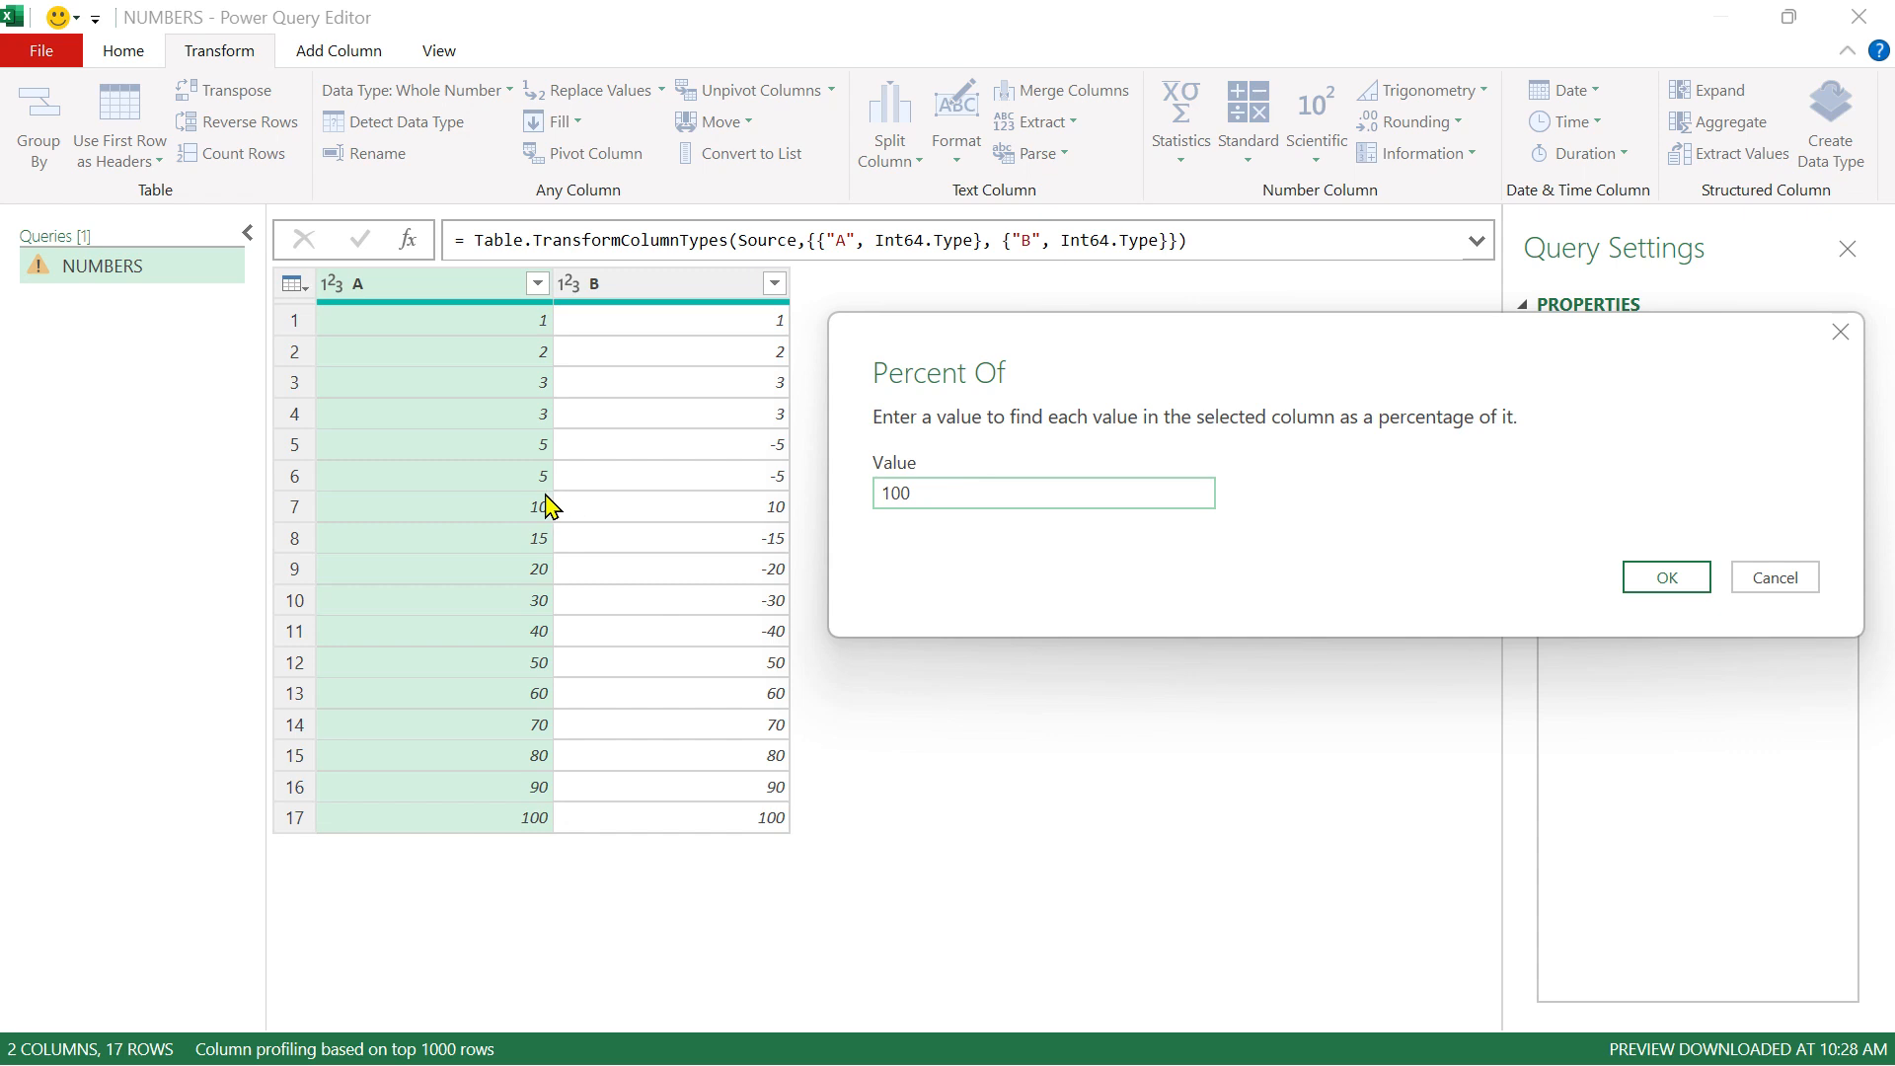
click(1655, 585)
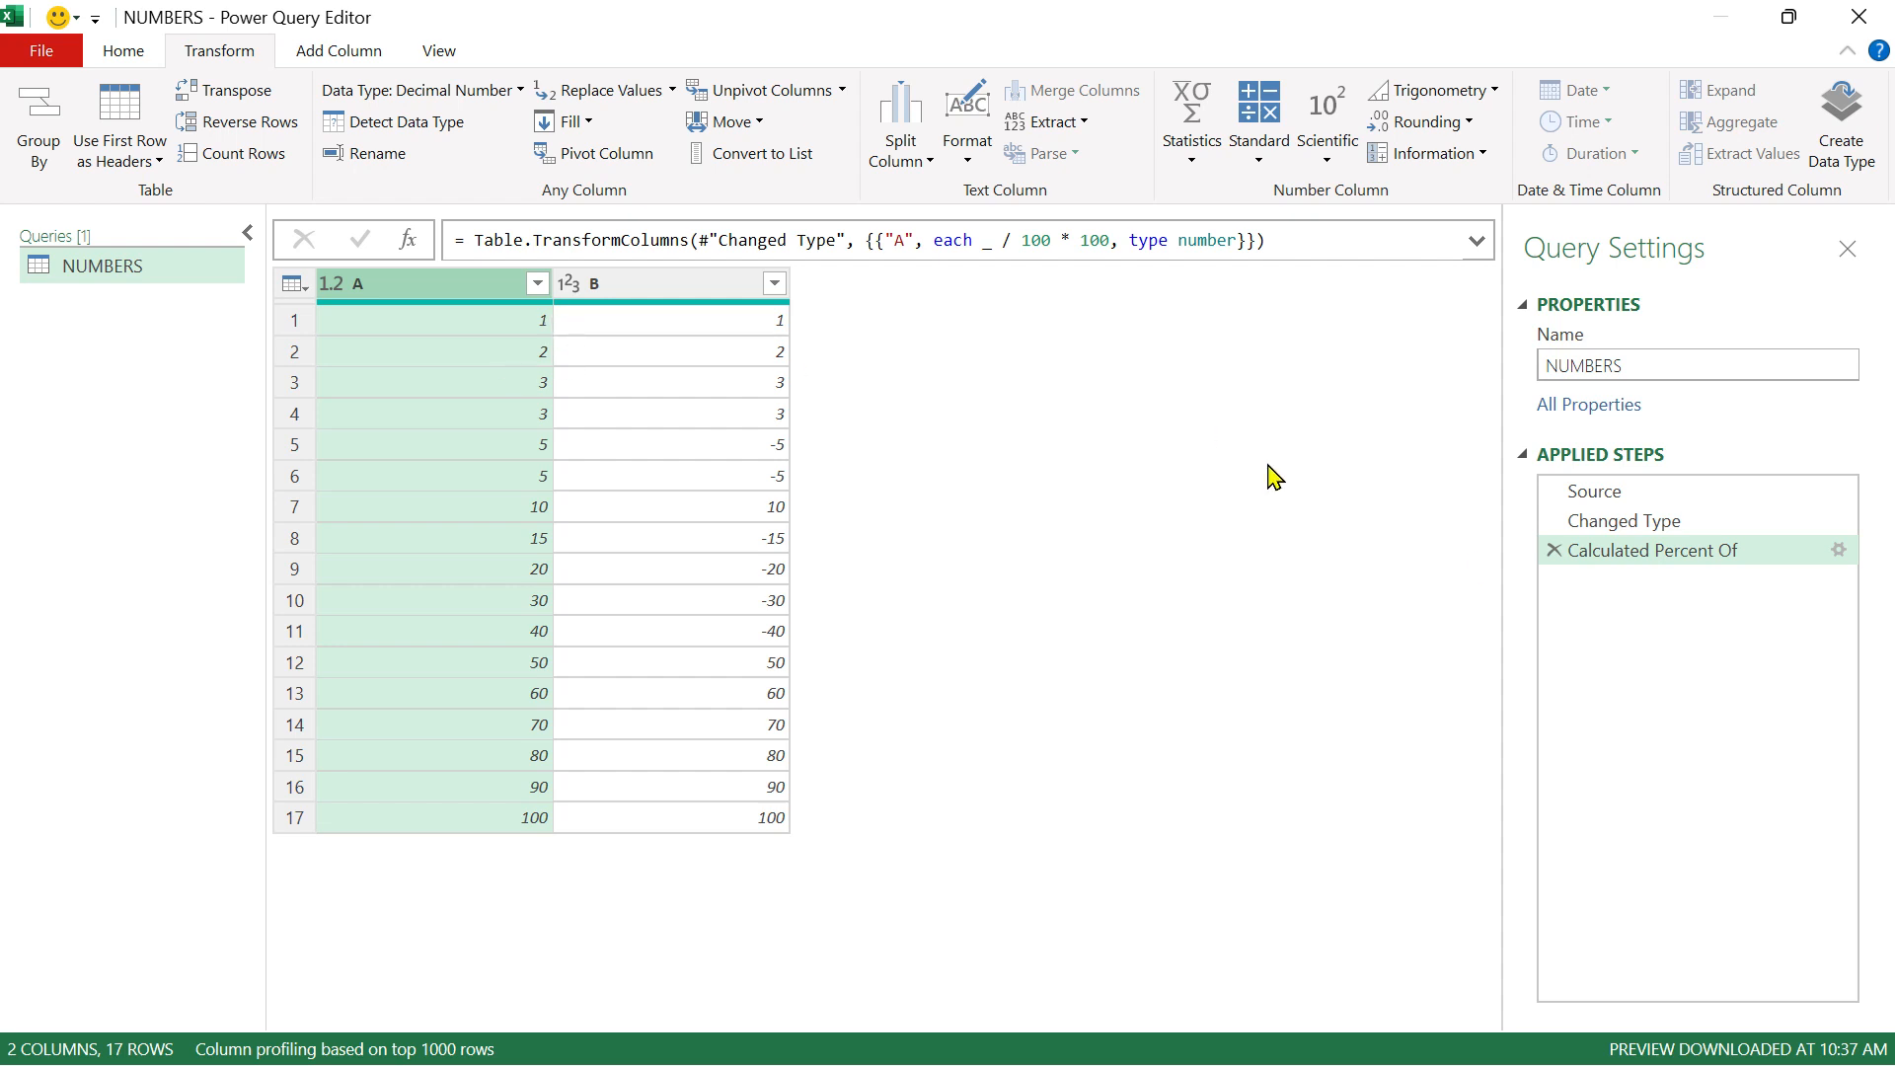
click(1555, 553)
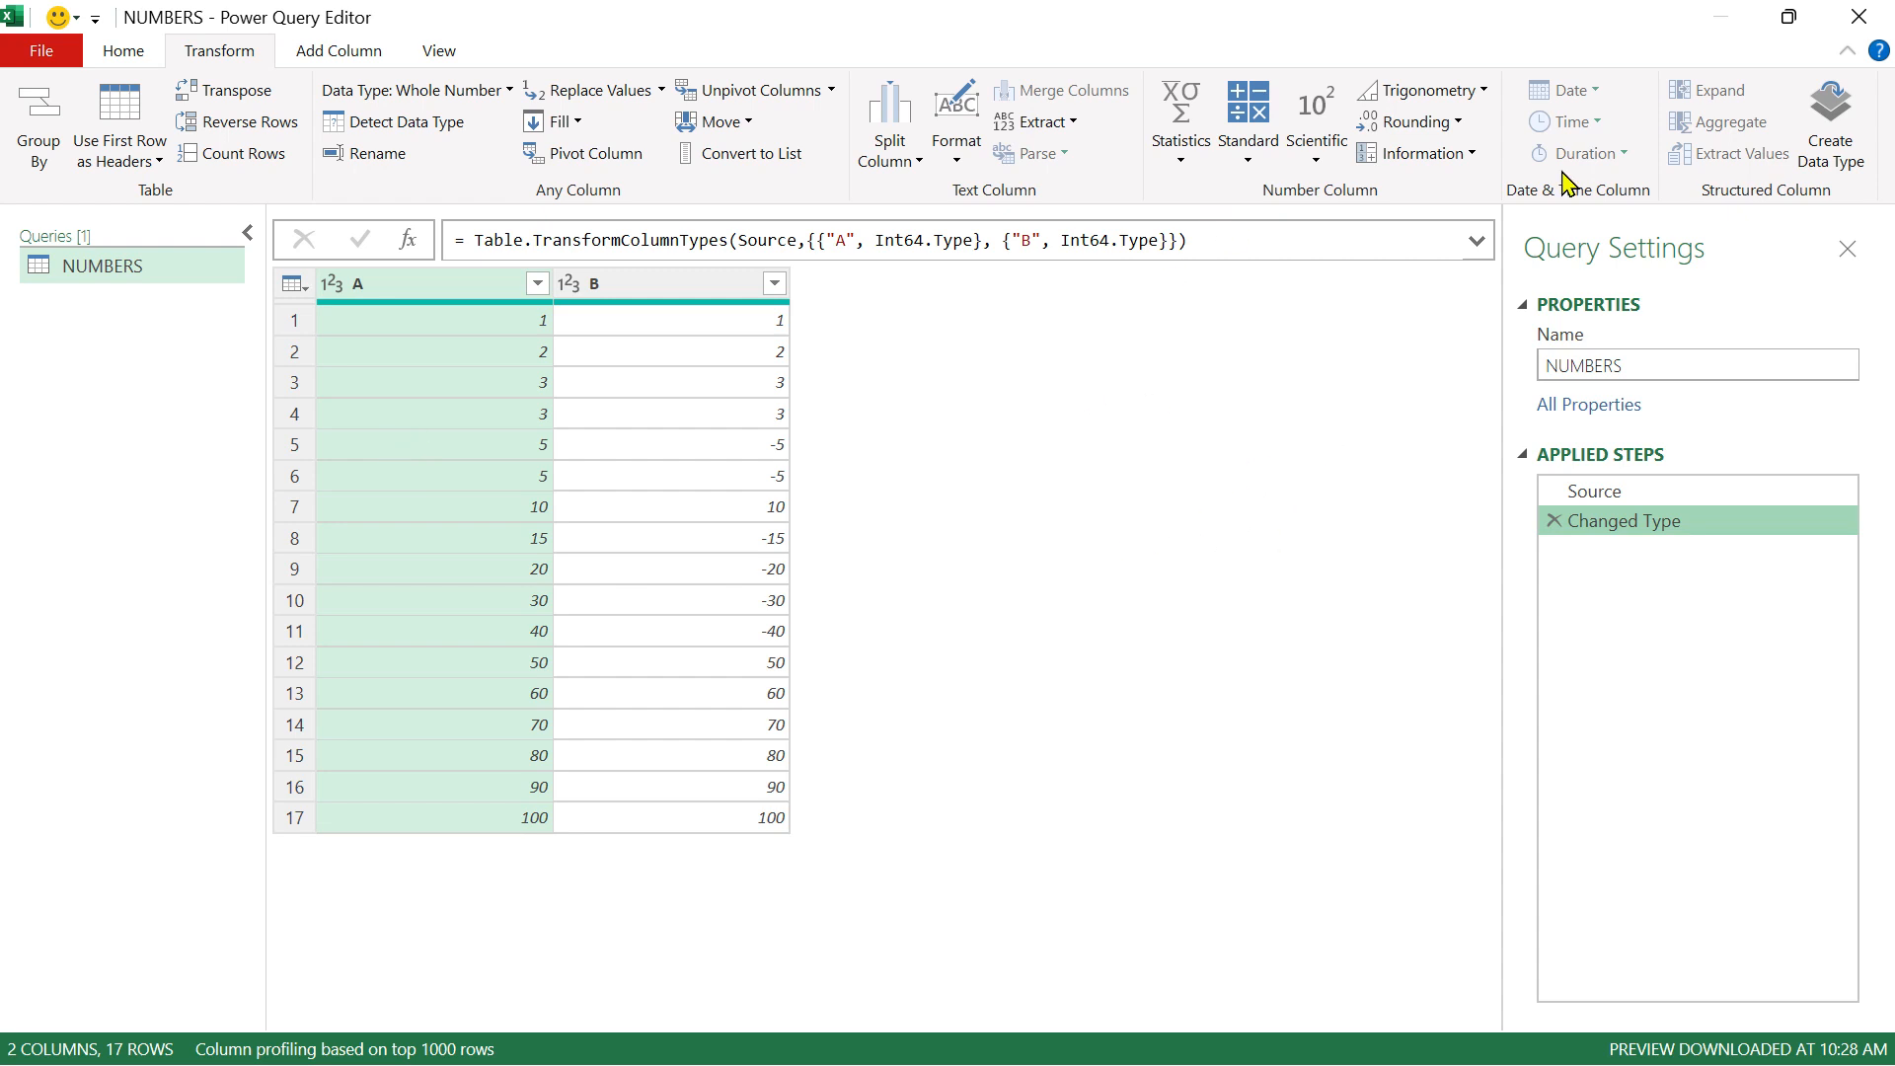
Step: Repeat Percent Of on column A with a value of 10 and delete its applied step again
click(1469, 158)
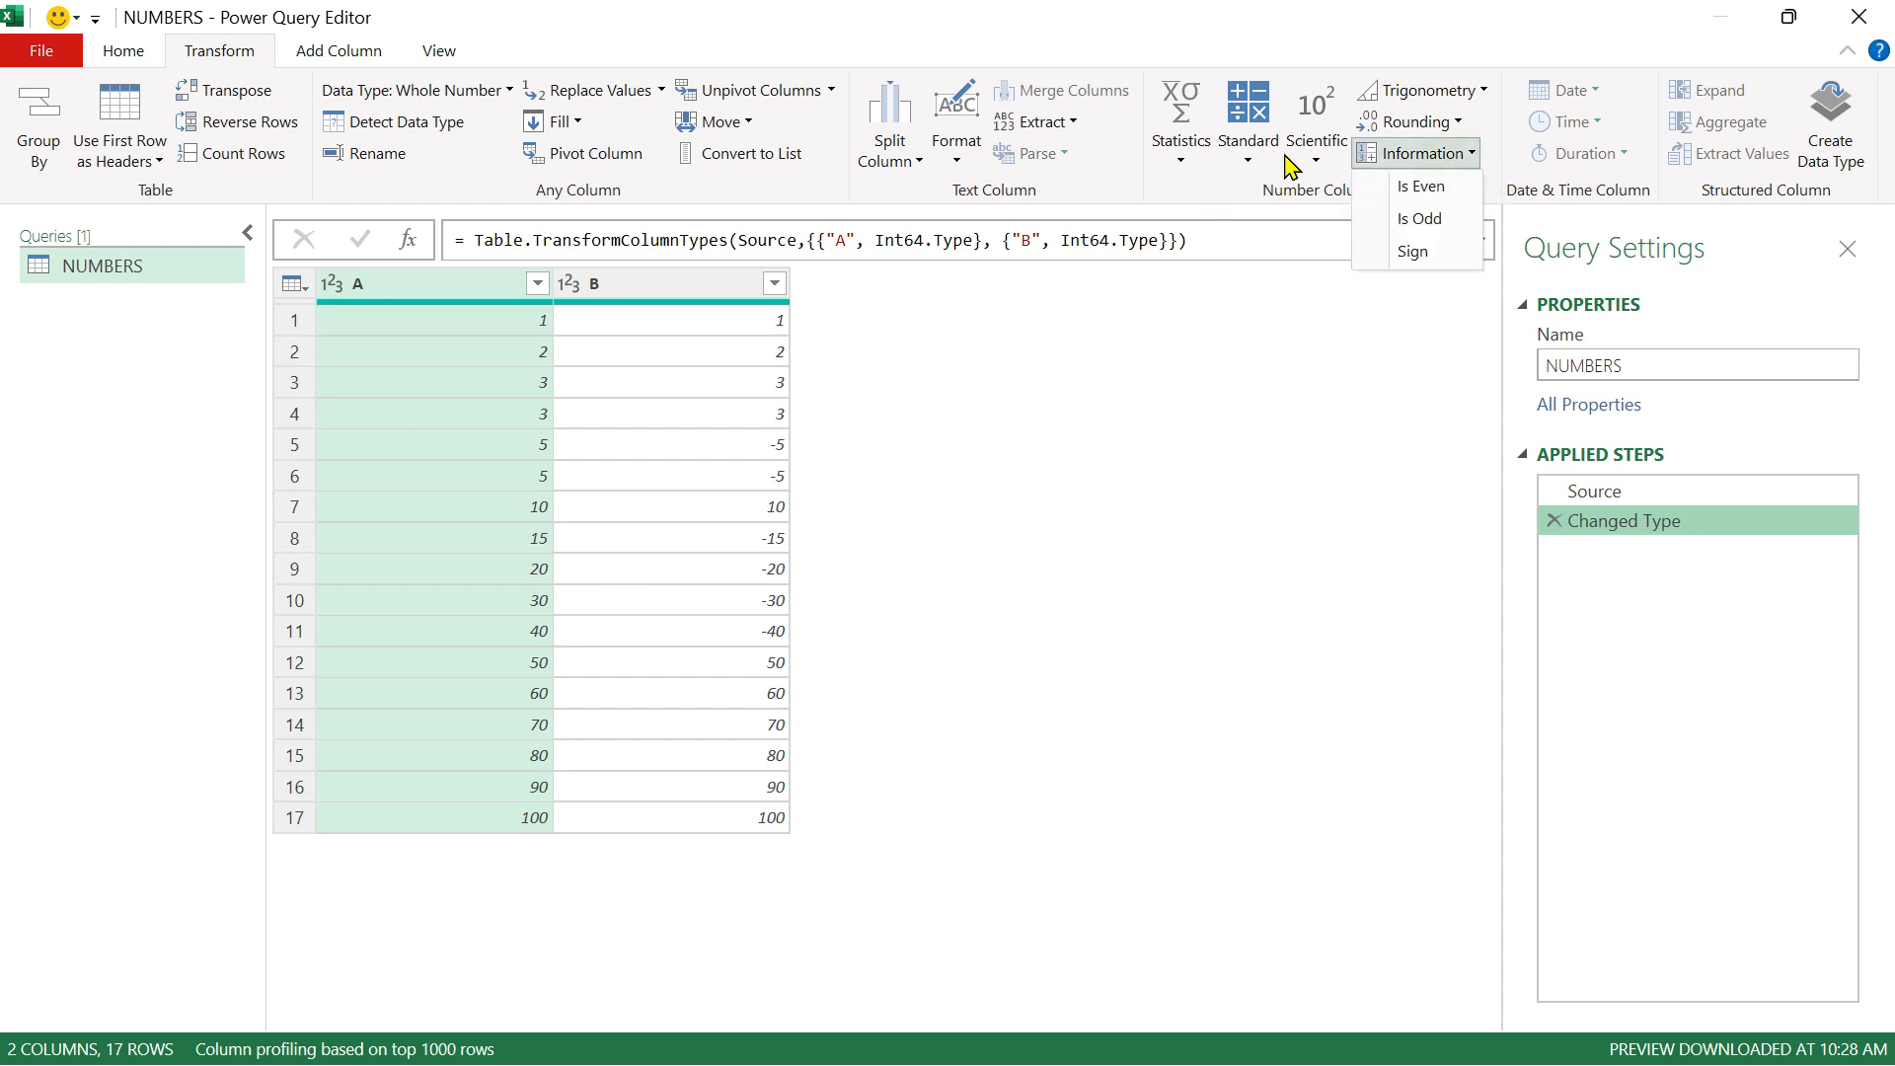
click(1249, 150)
click(1315, 418)
drag(922, 410, 1326, 408)
text(10)
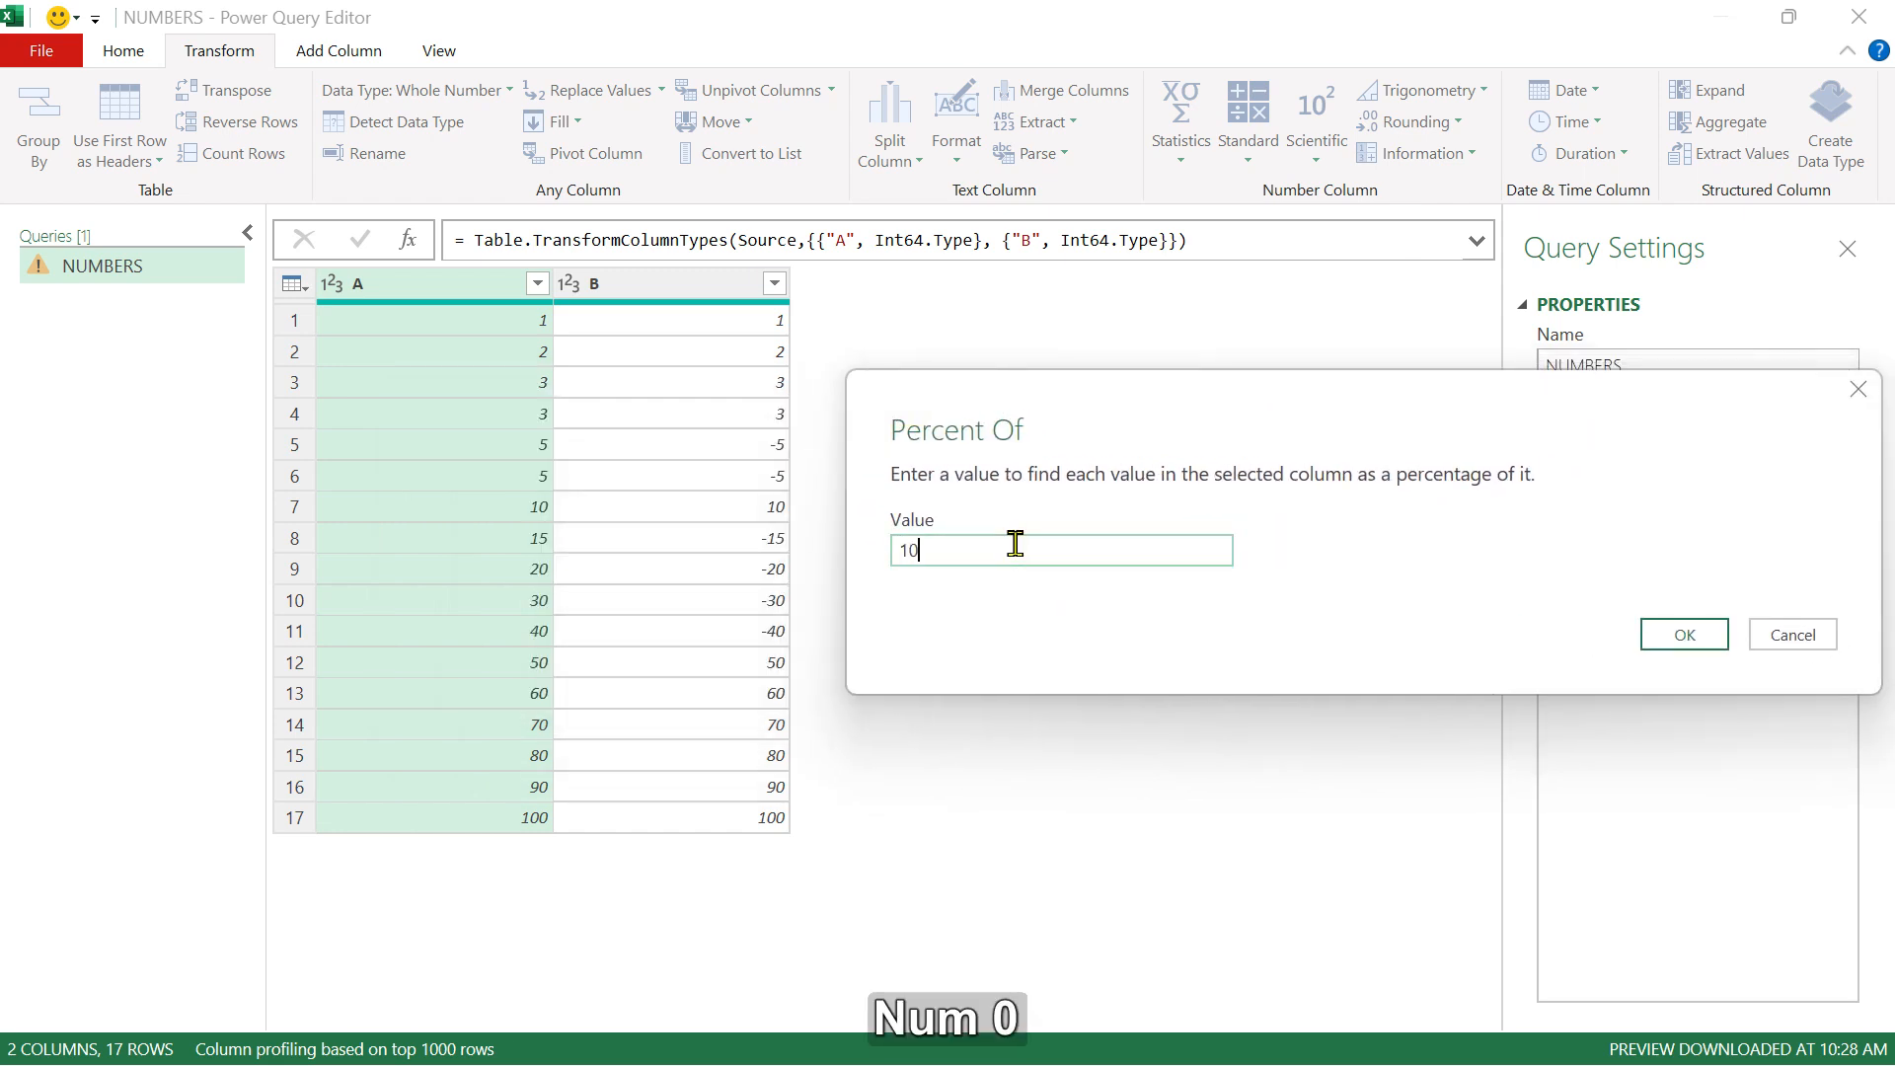
drag(1135, 406, 1123, 320)
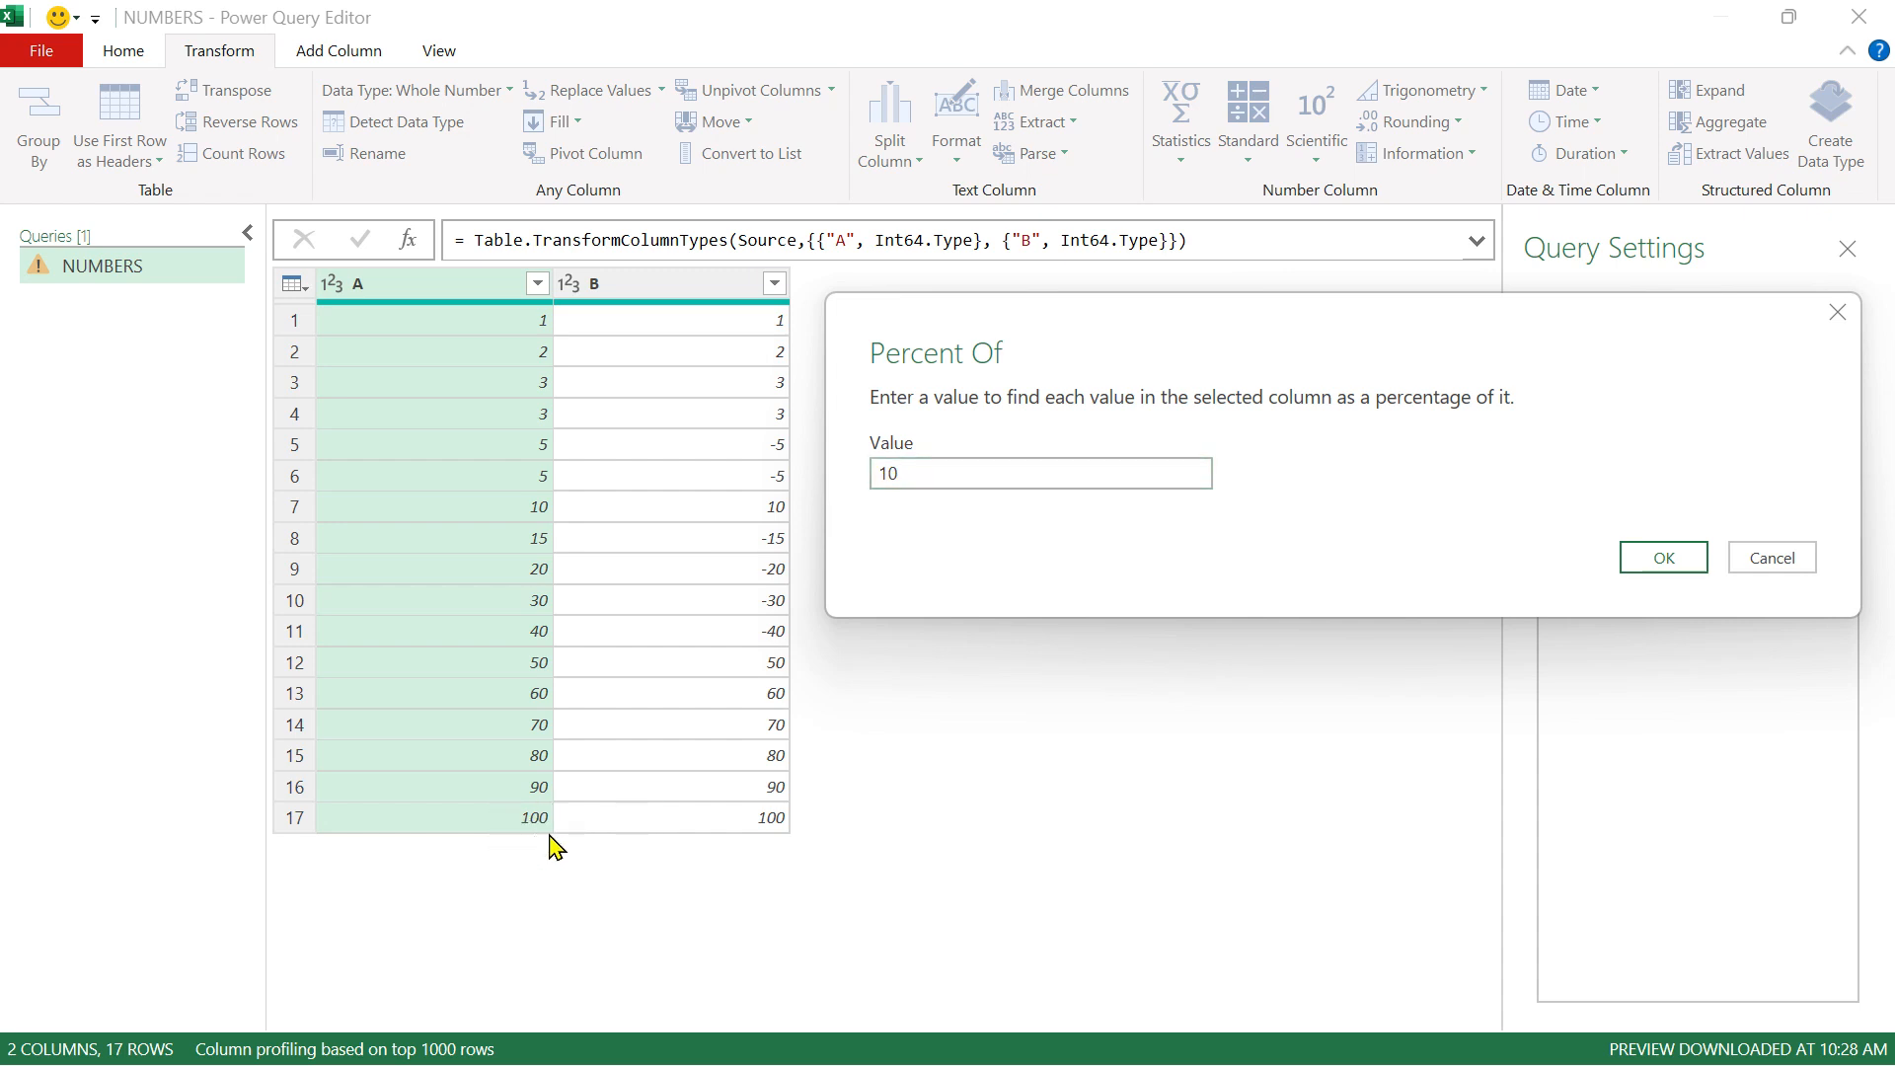
click(1647, 571)
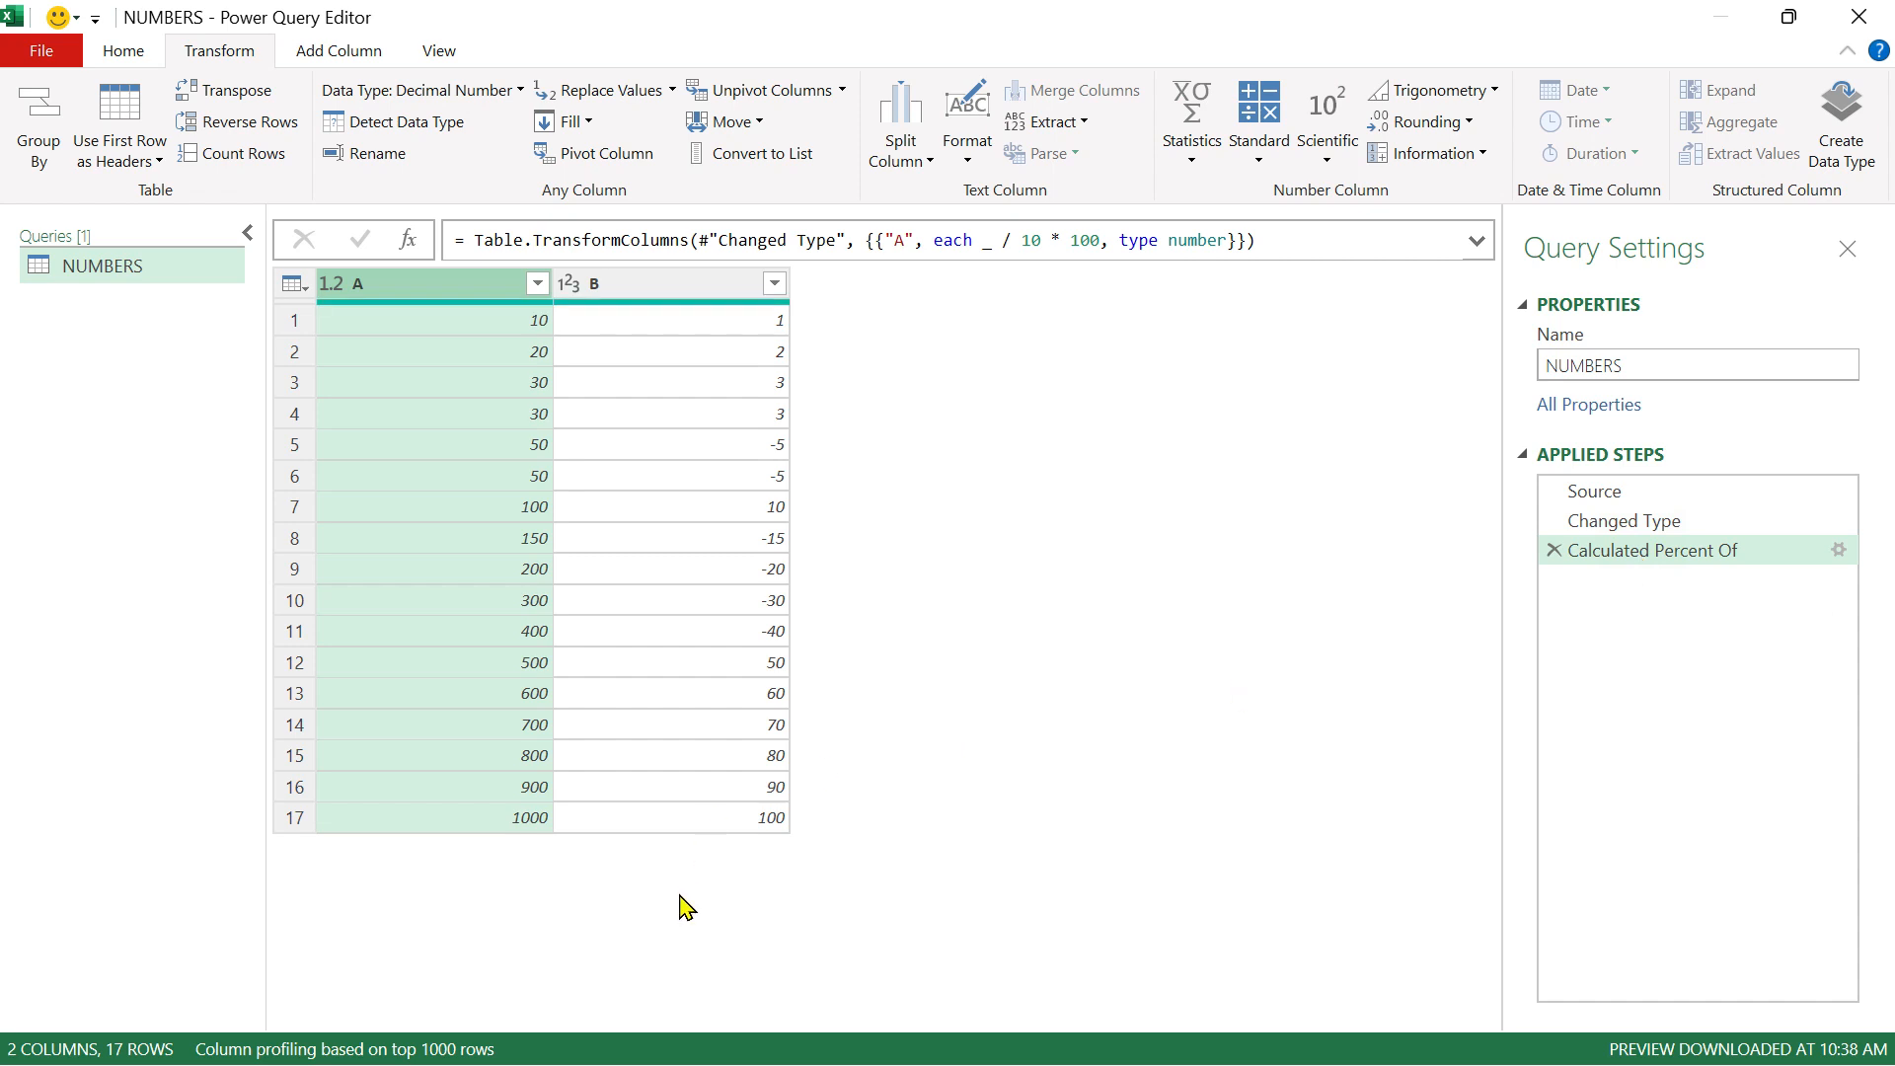
click(1257, 148)
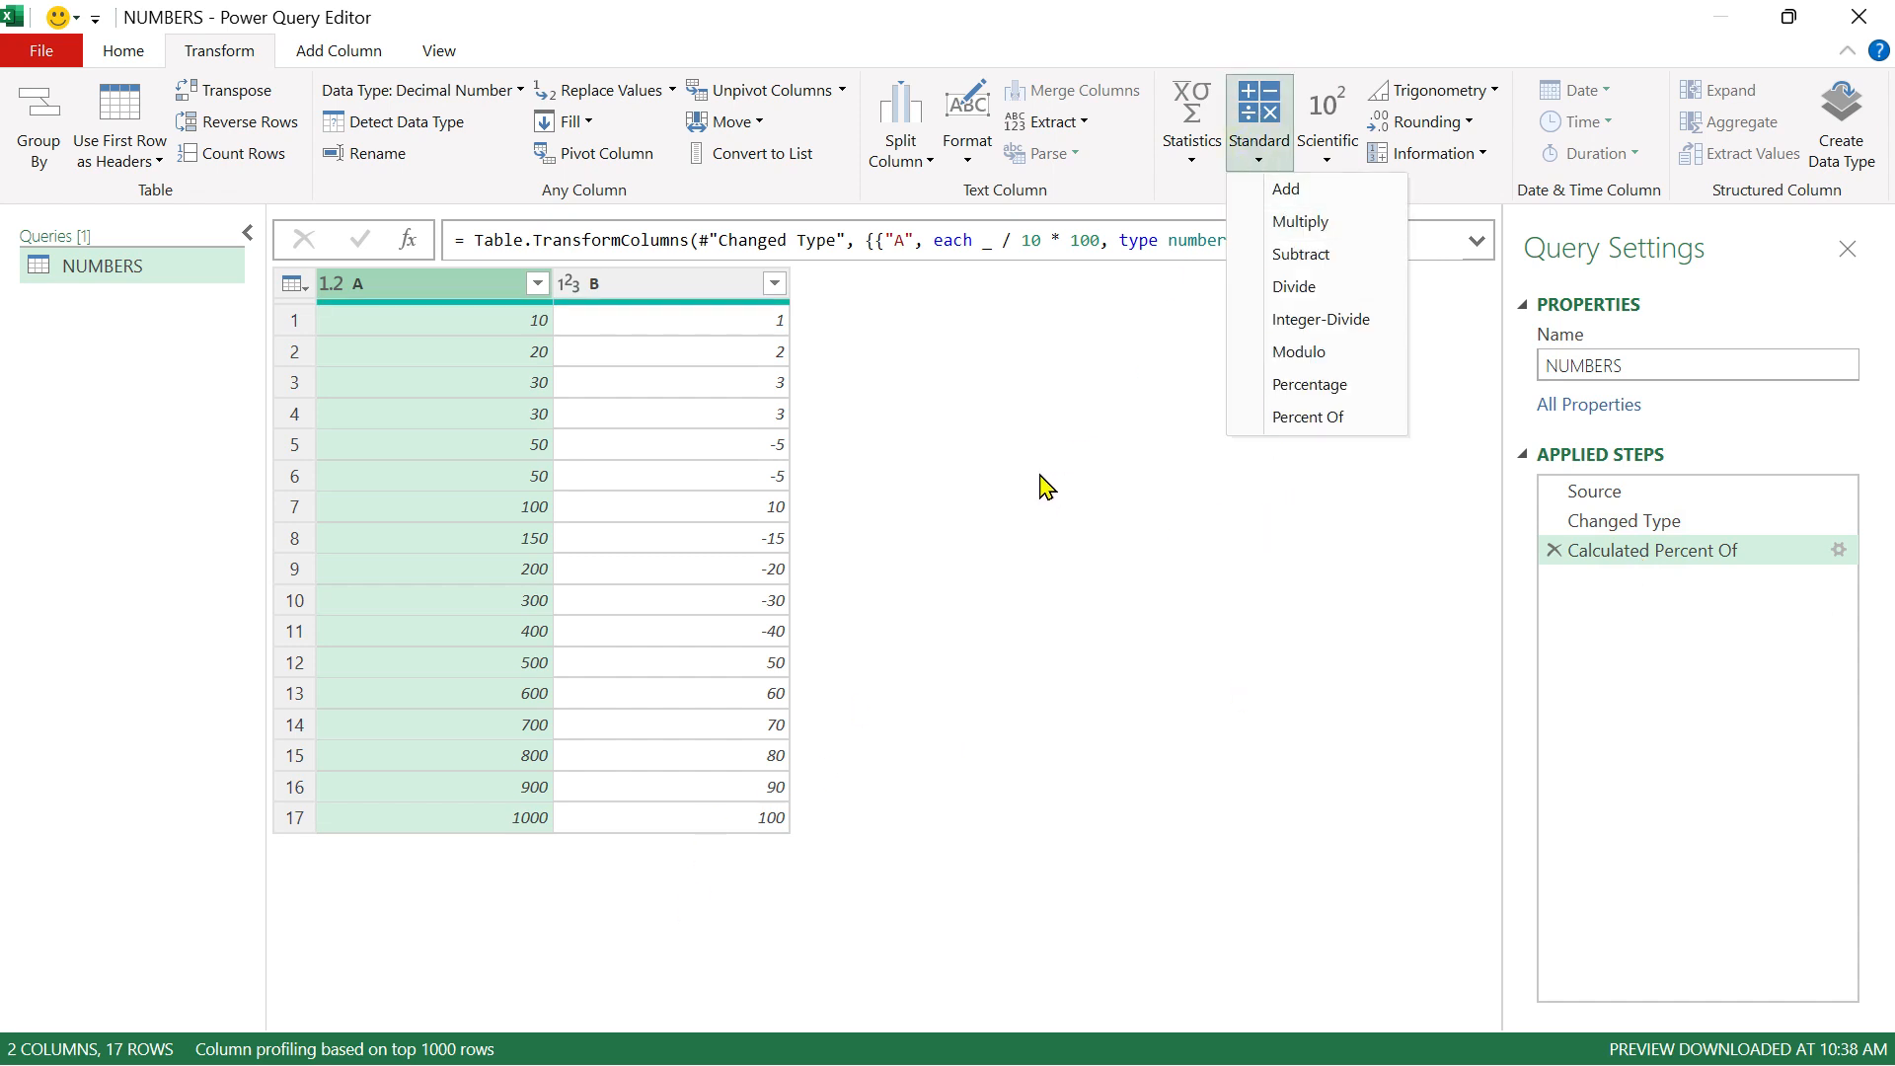
click(924, 517)
click(1552, 551)
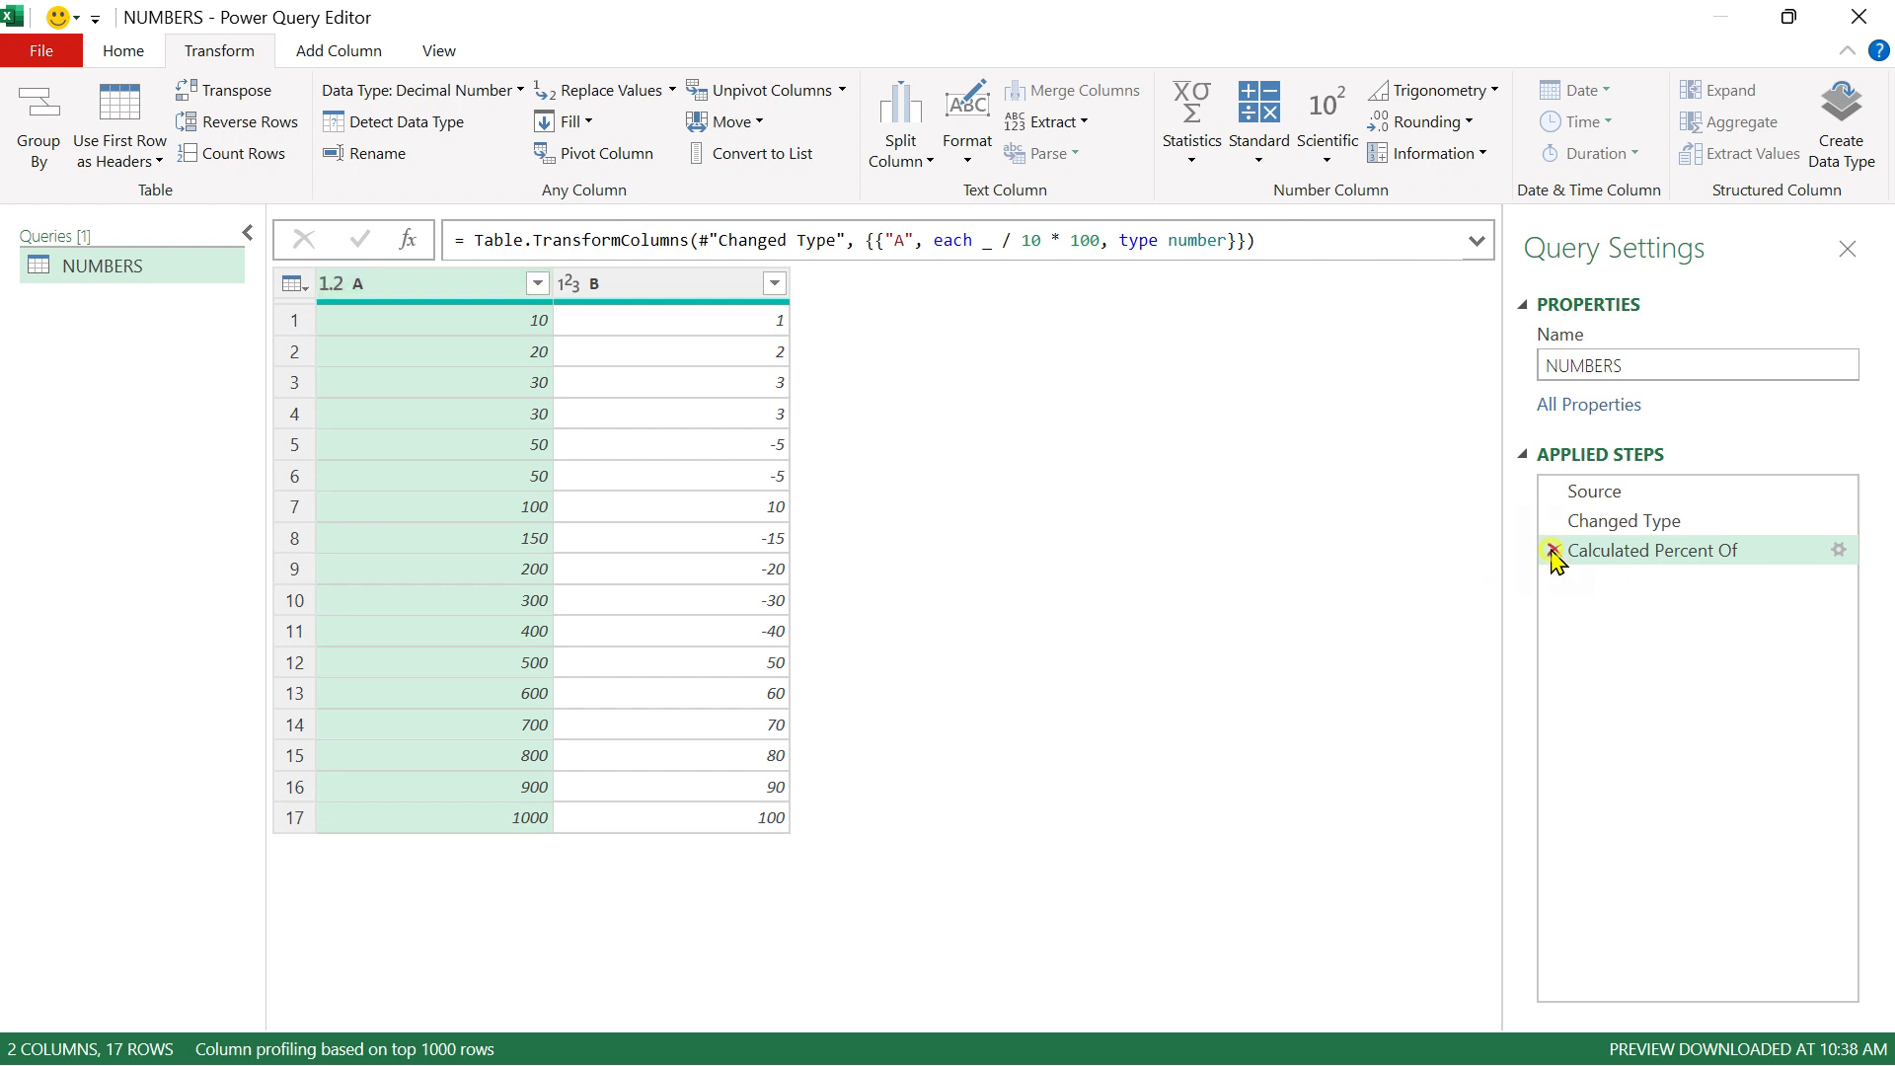
Step: Convert column B to absolute values with the Absolute Value calculation and delete that applied step
click(1323, 166)
mouse_move(1384, 330)
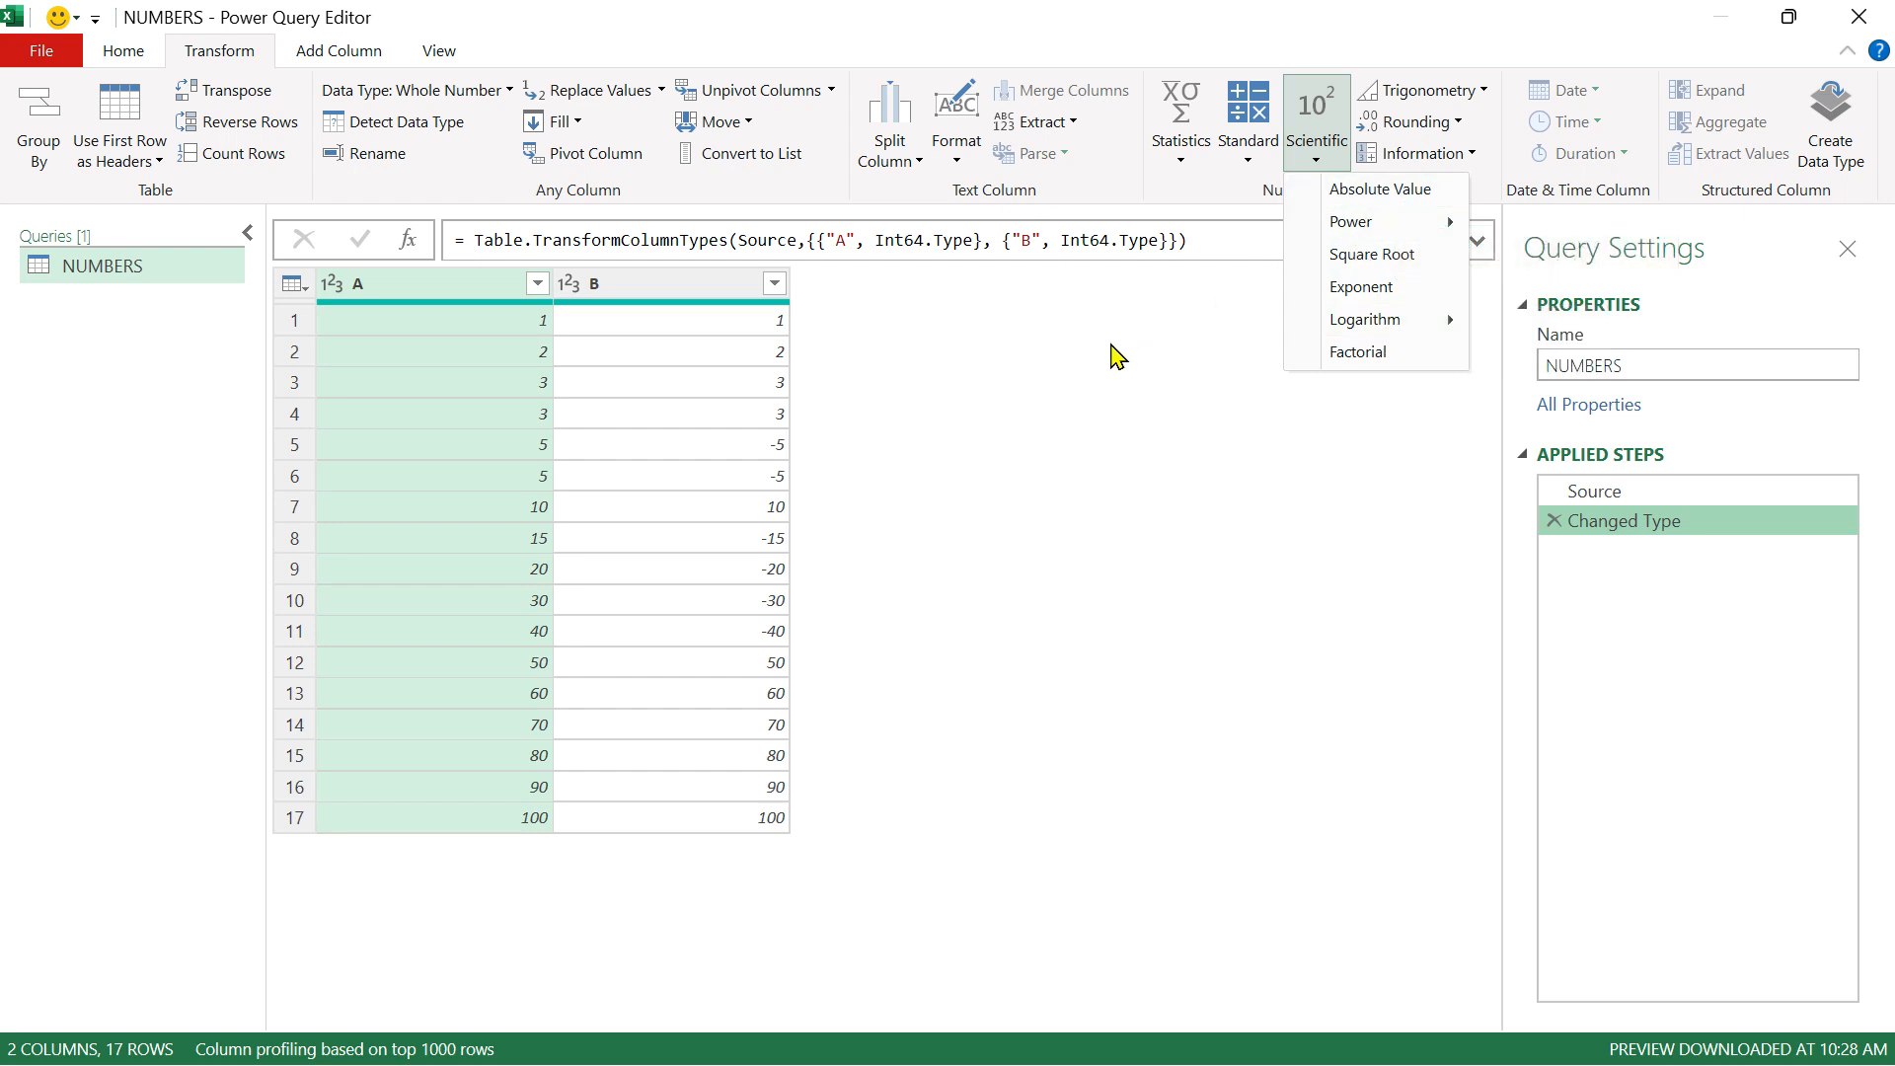
click(872, 308)
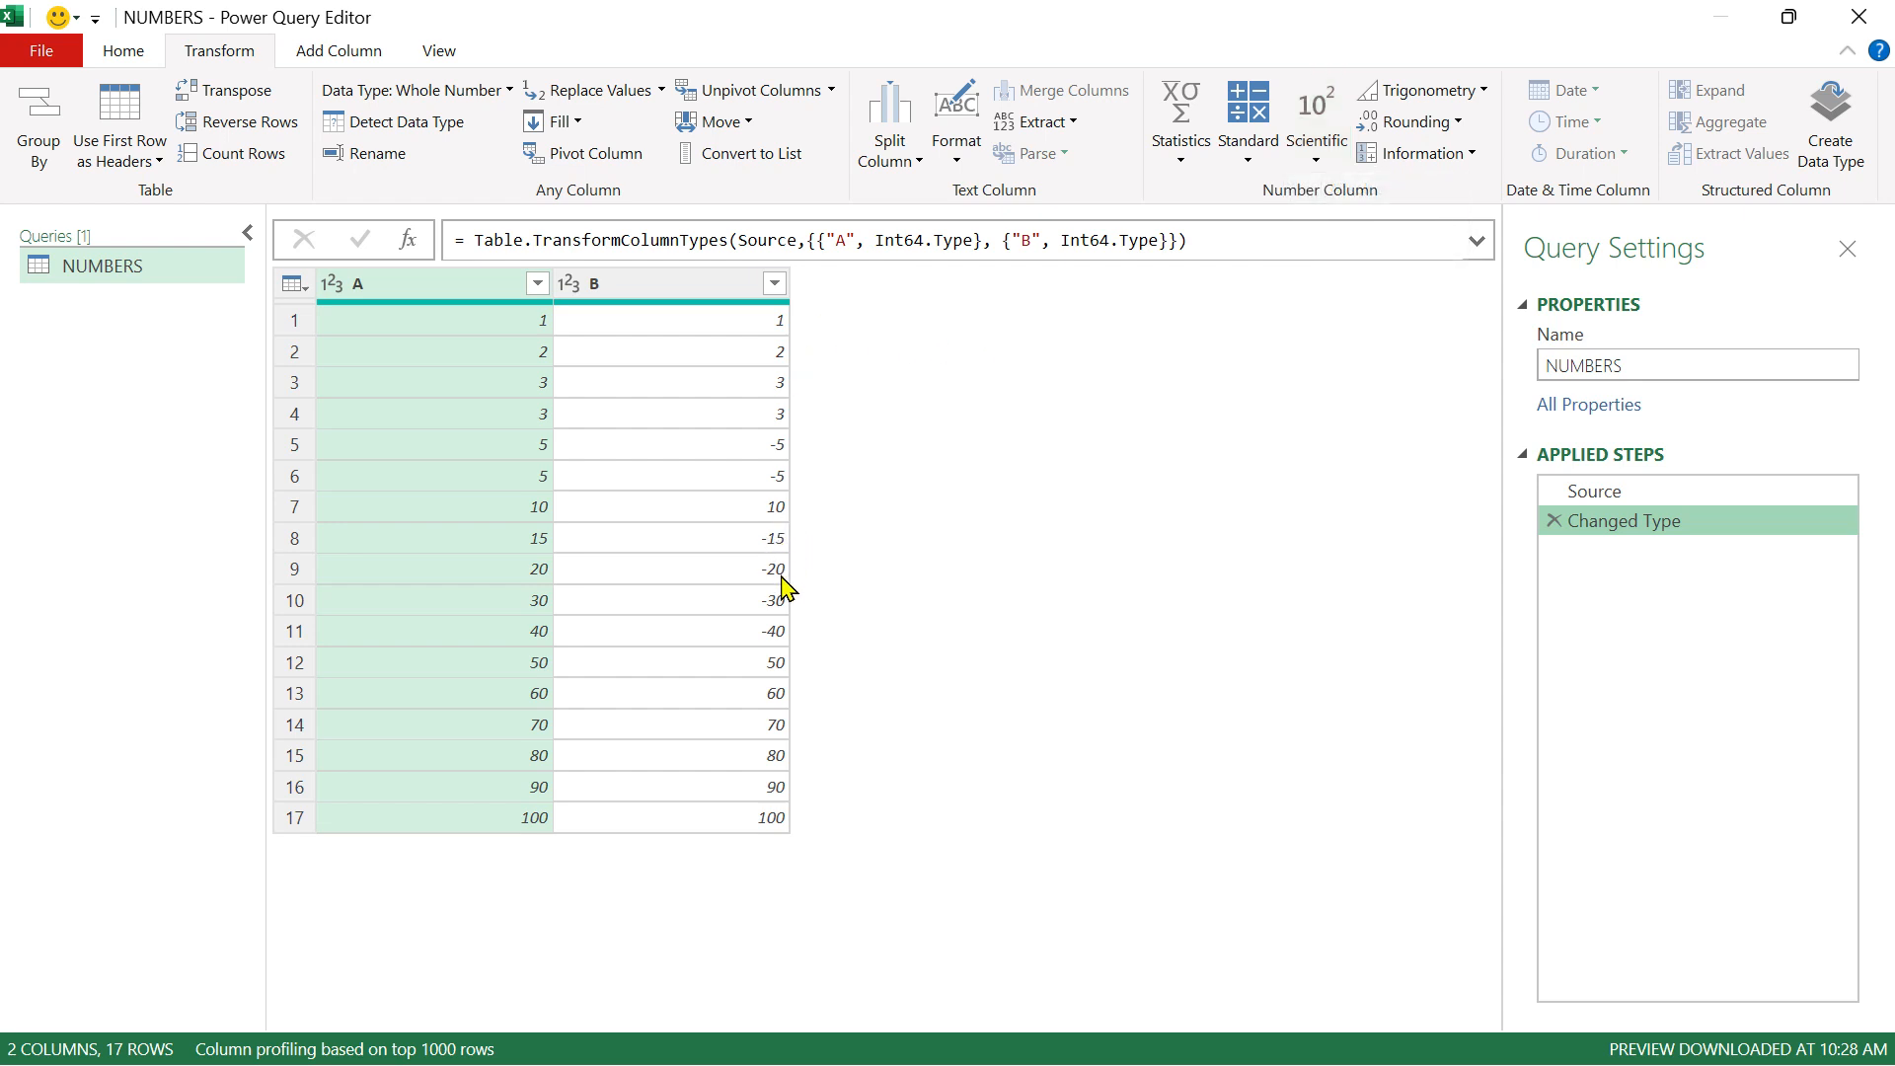
click(661, 292)
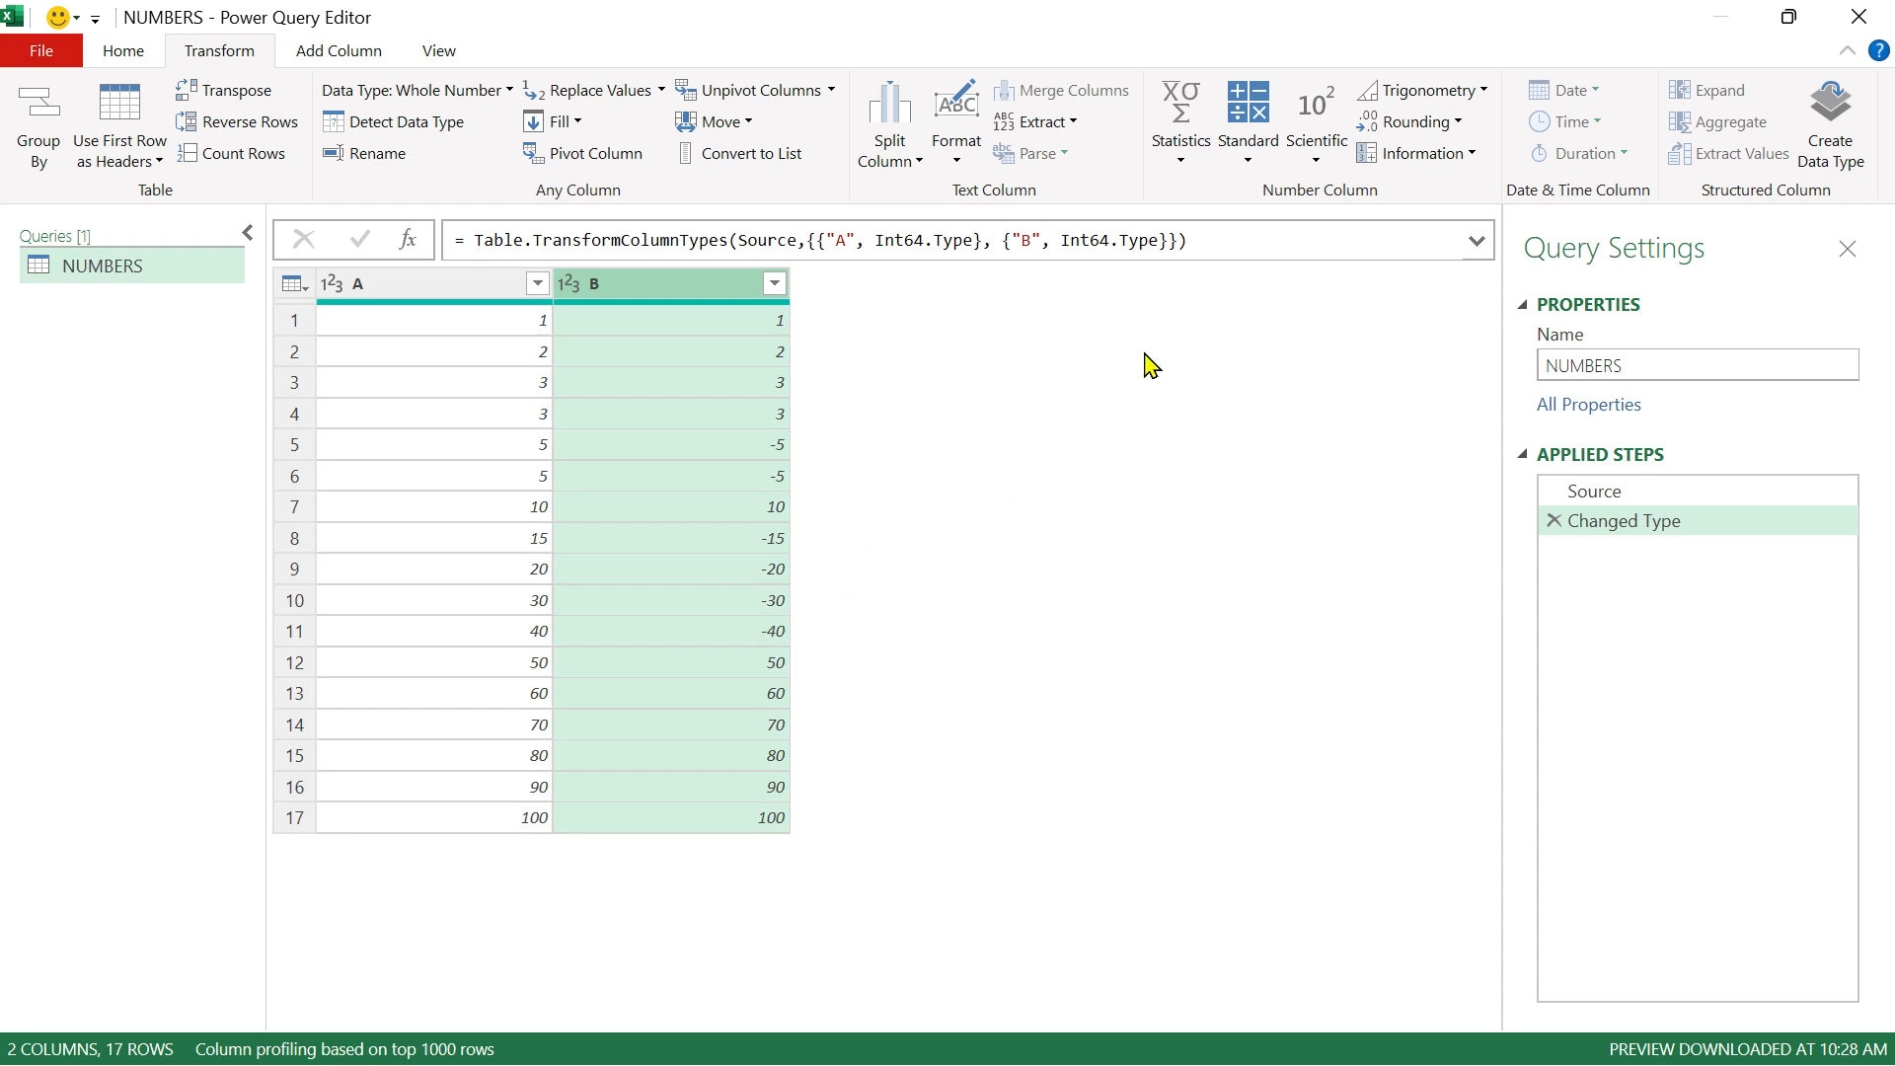
click(1321, 164)
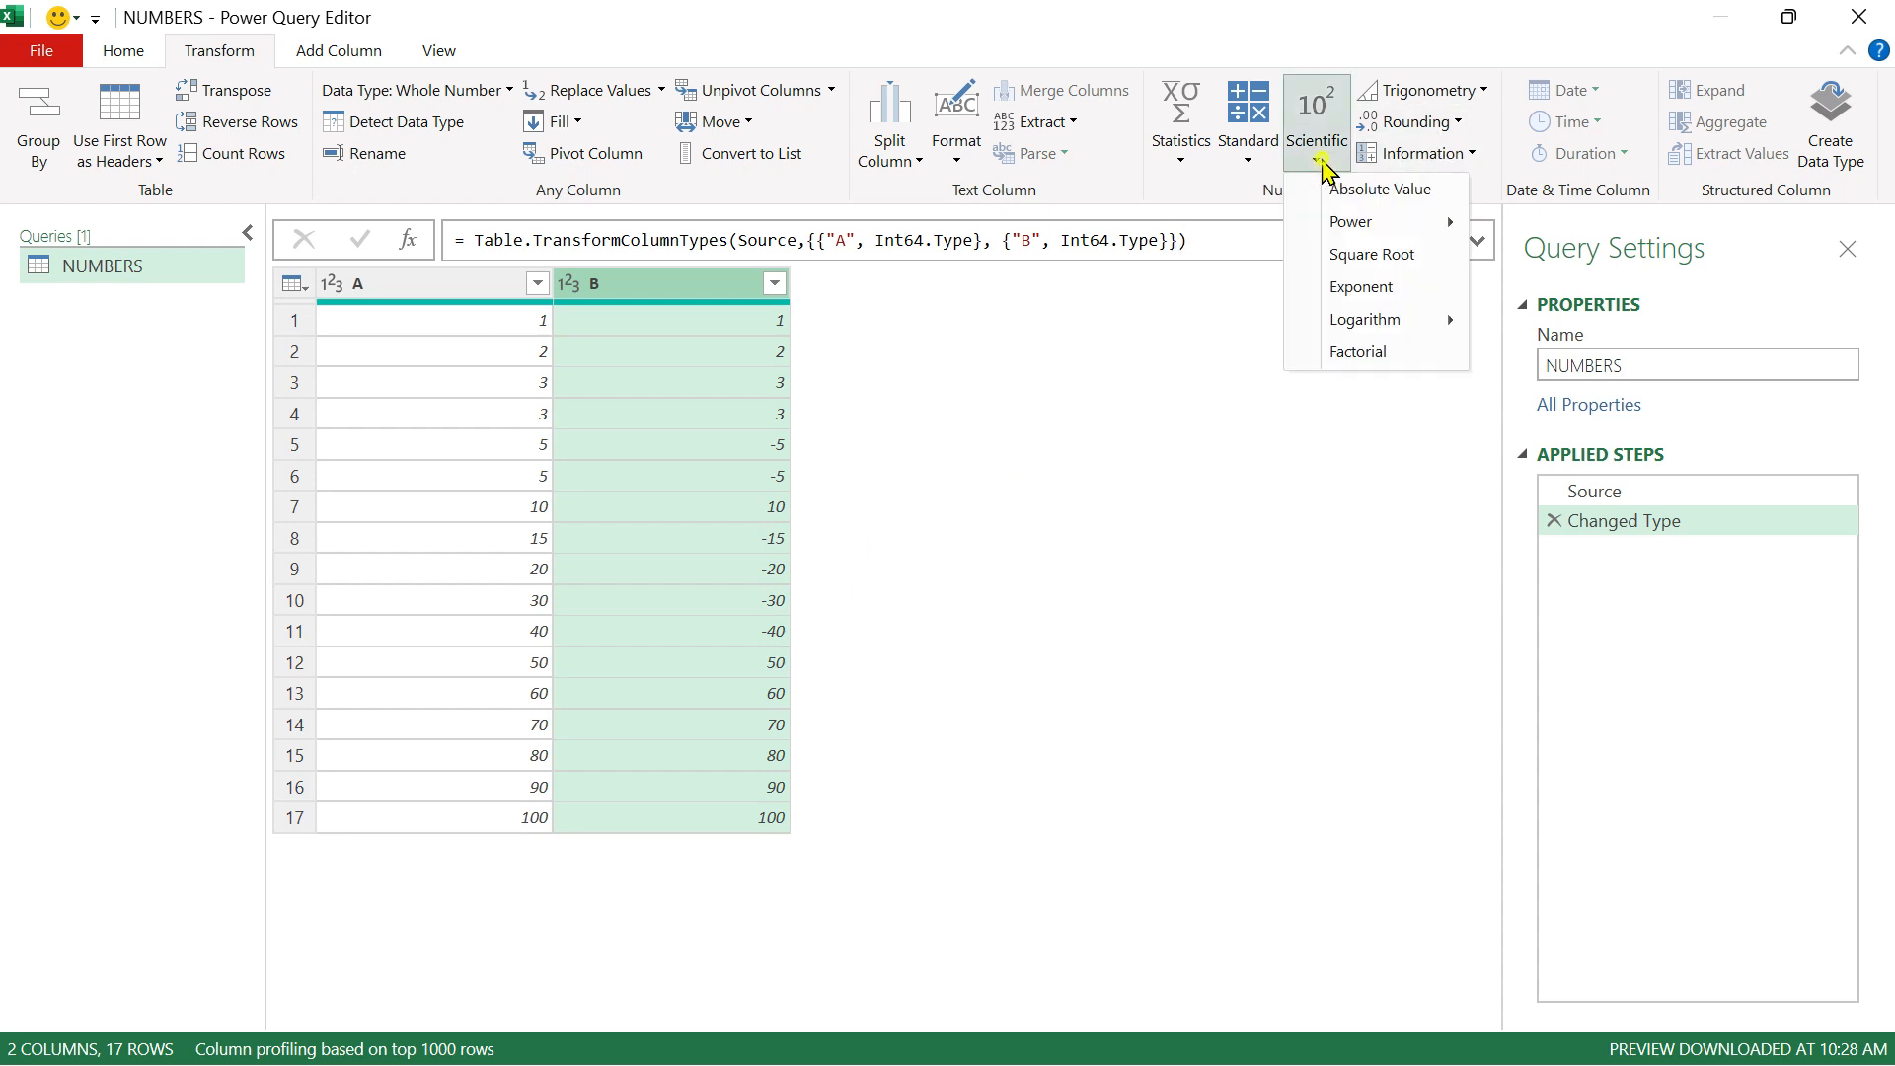
click(1370, 197)
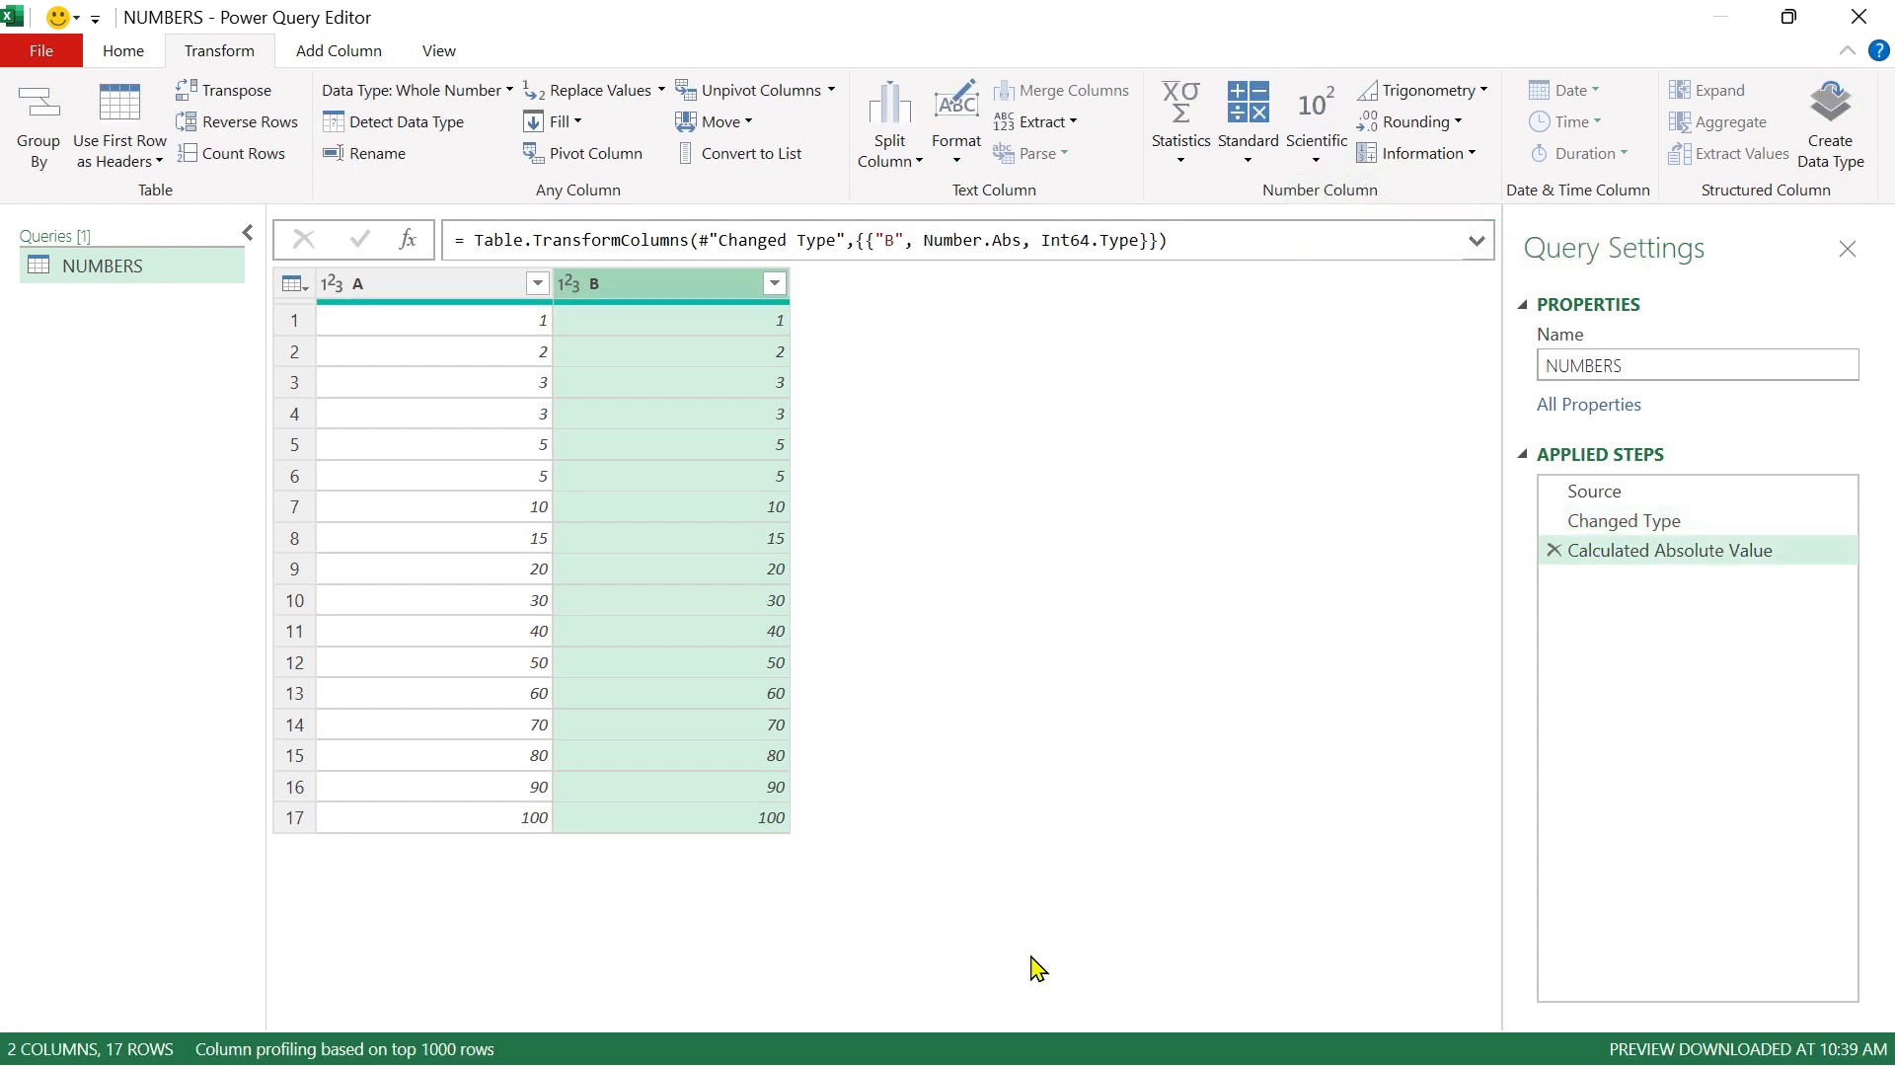
click(1555, 550)
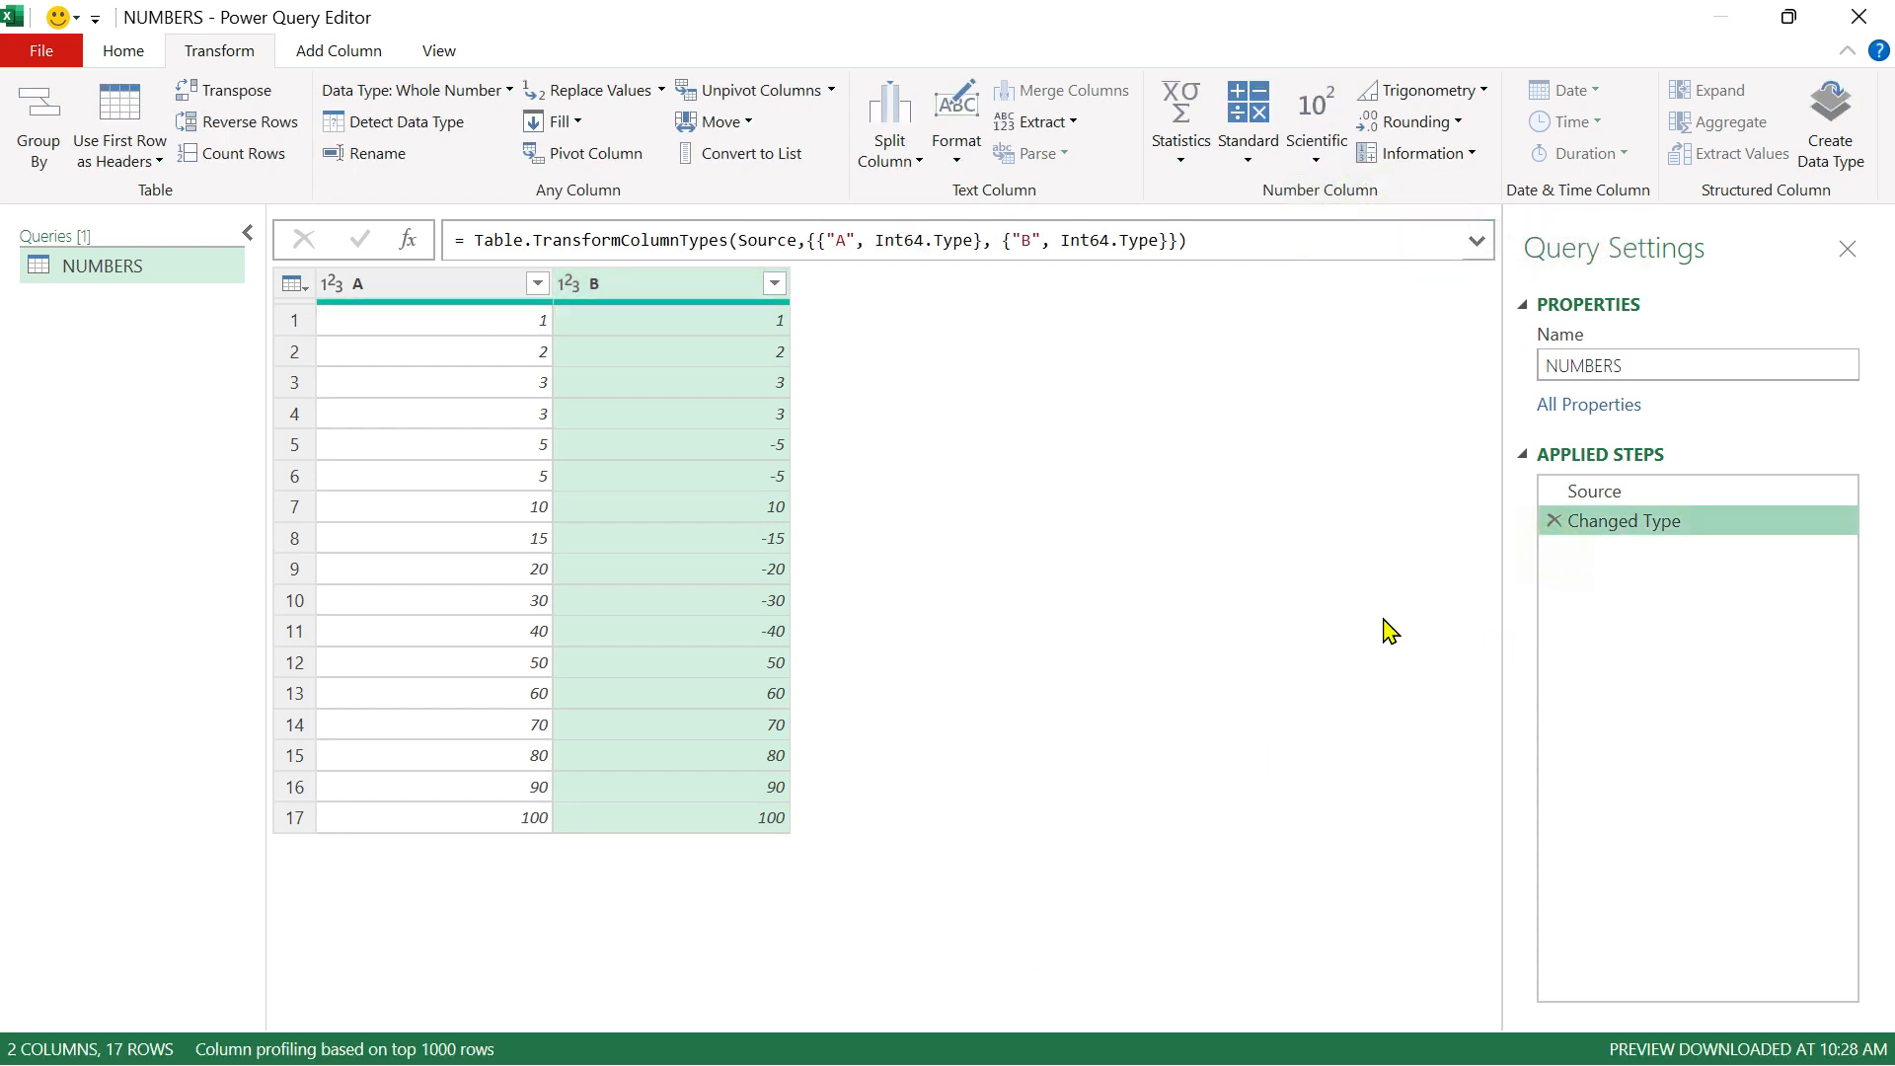
Step: Square the values in column B, compare them with the Changed Type step, and delete the square step
click(1319, 158)
mouse_move(1353, 237)
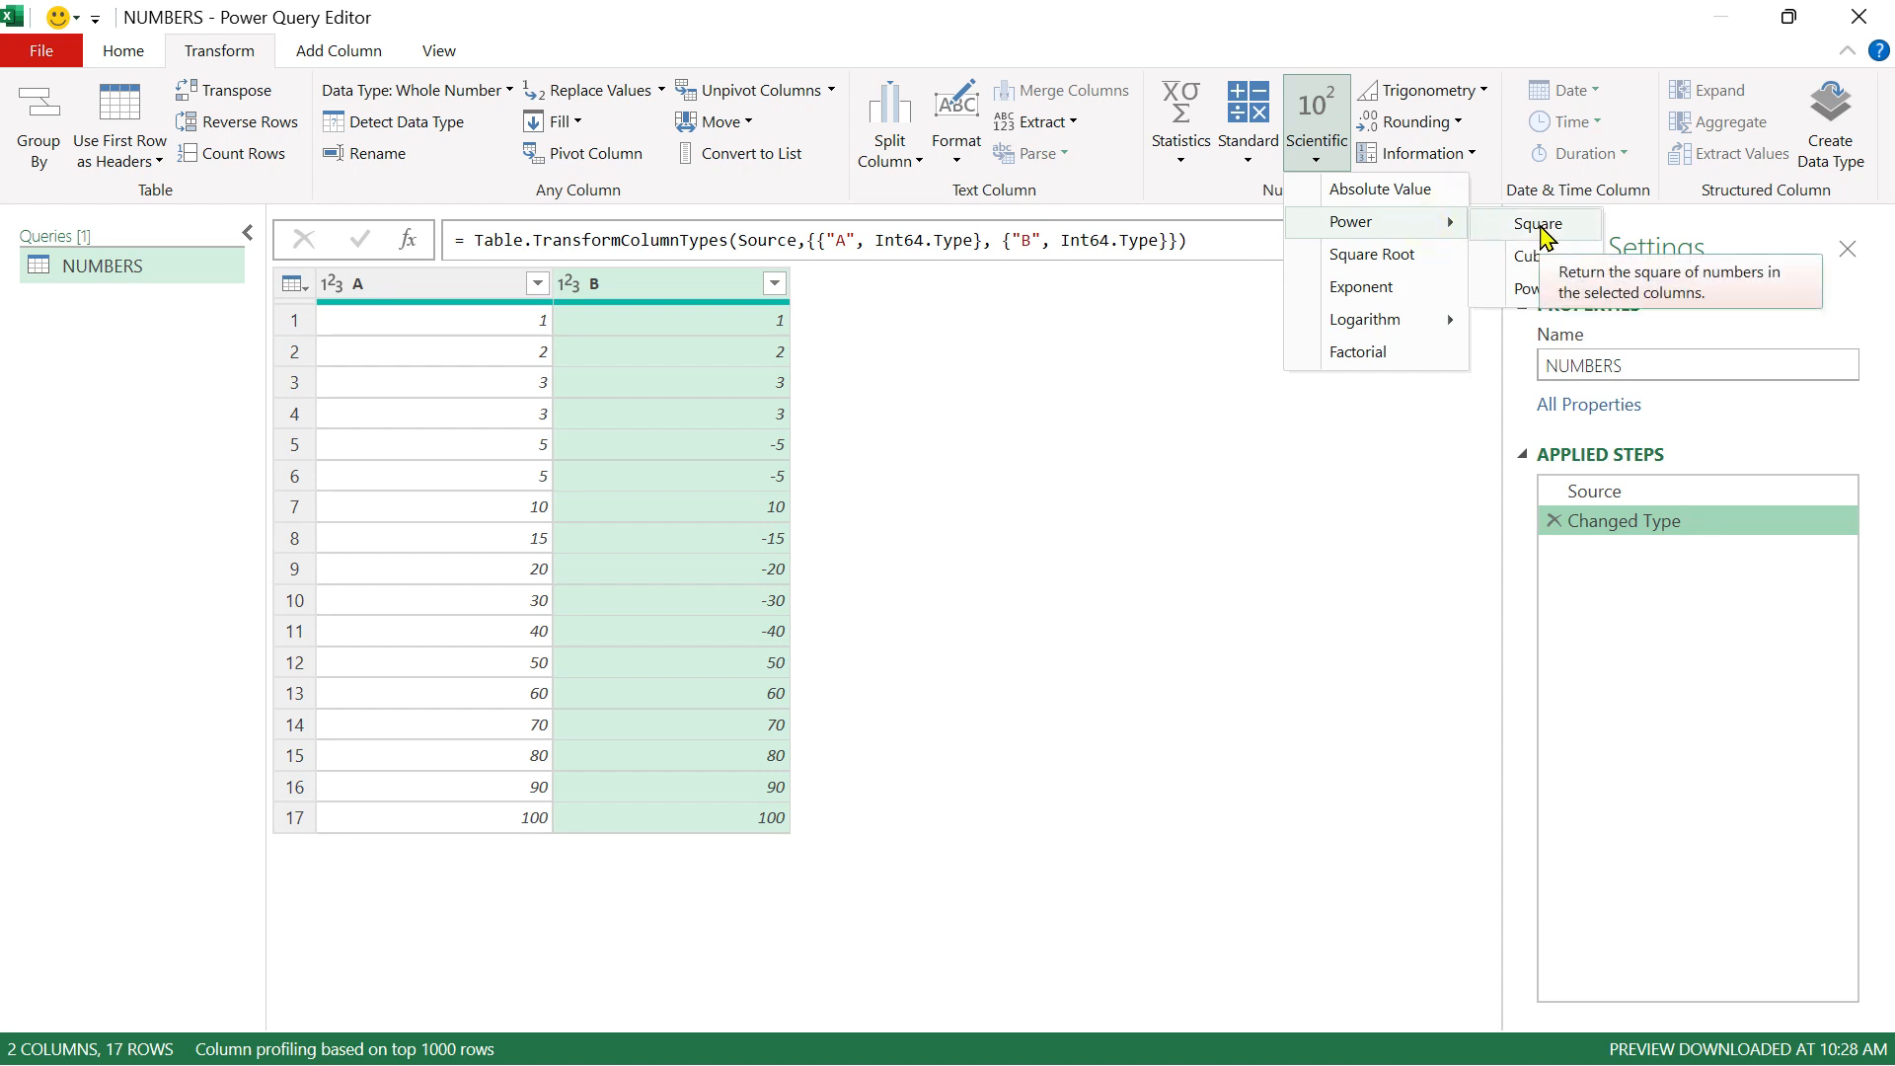
click(1542, 227)
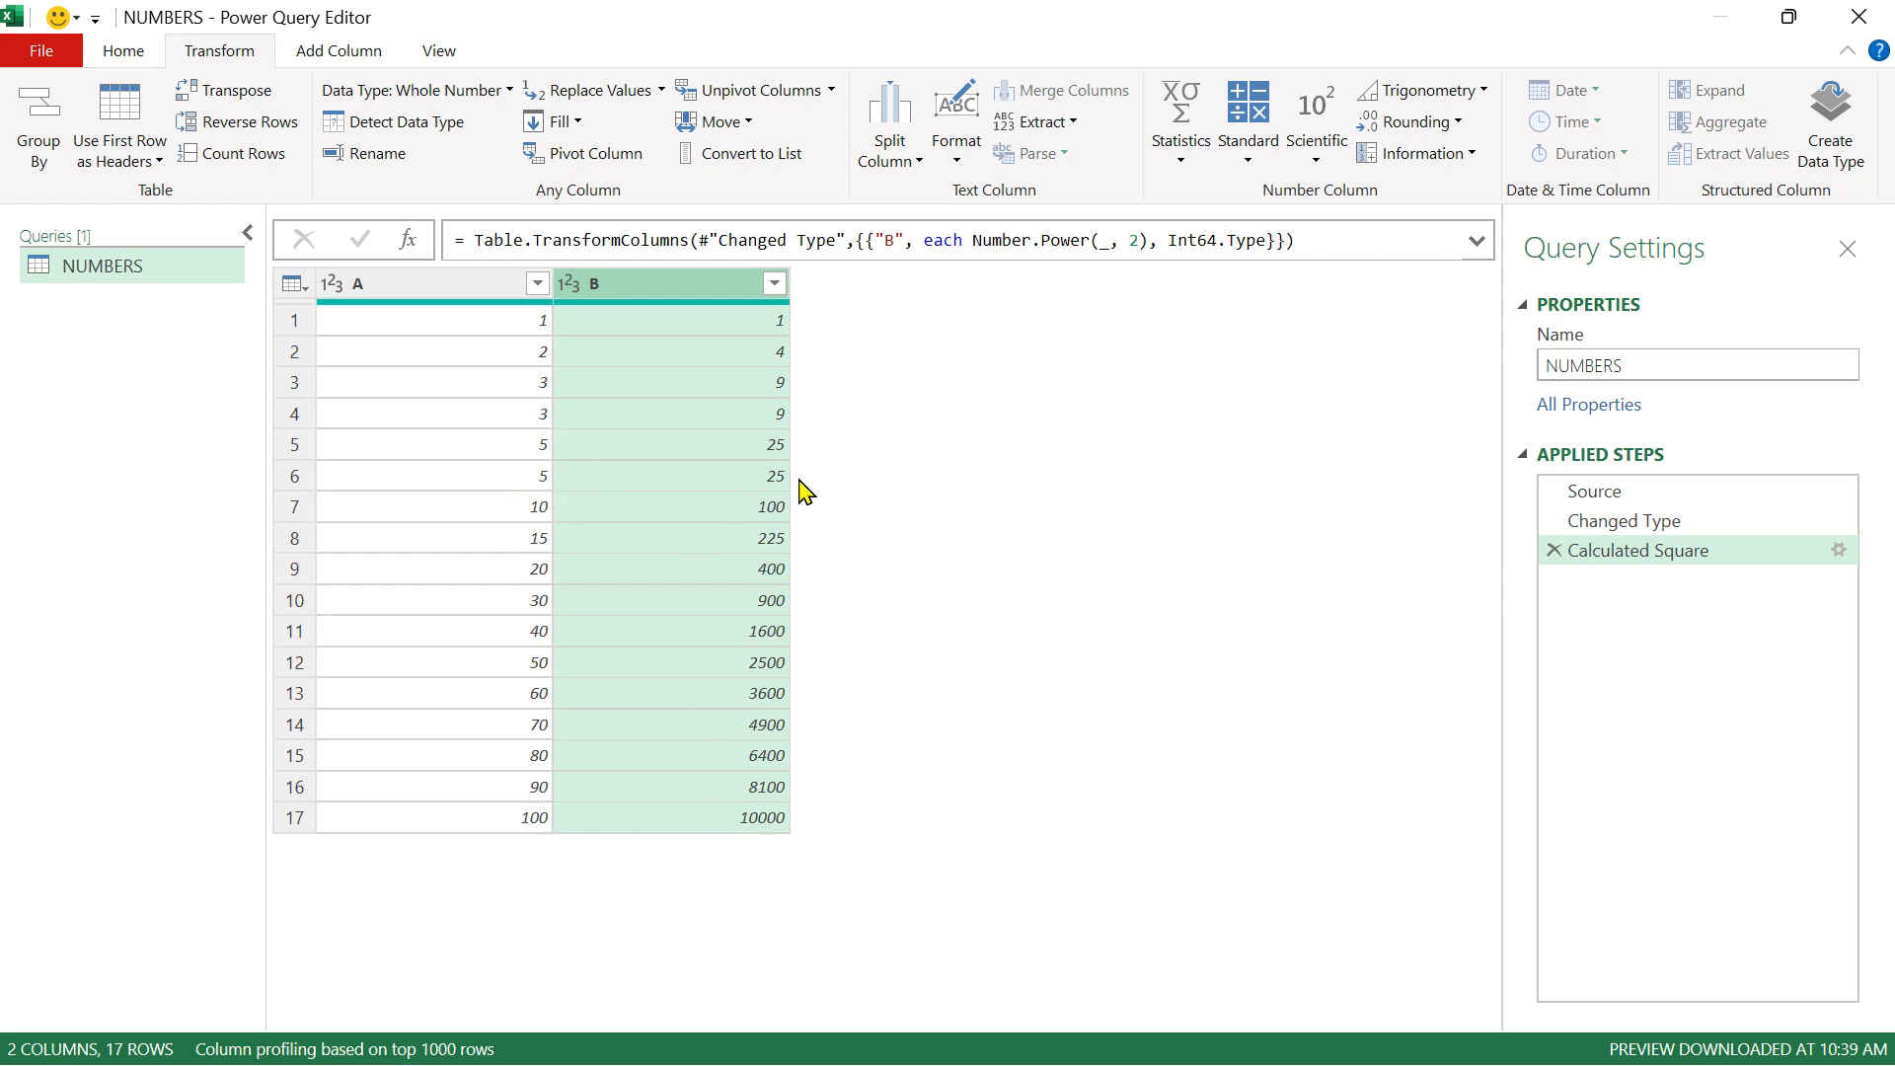
click(1627, 522)
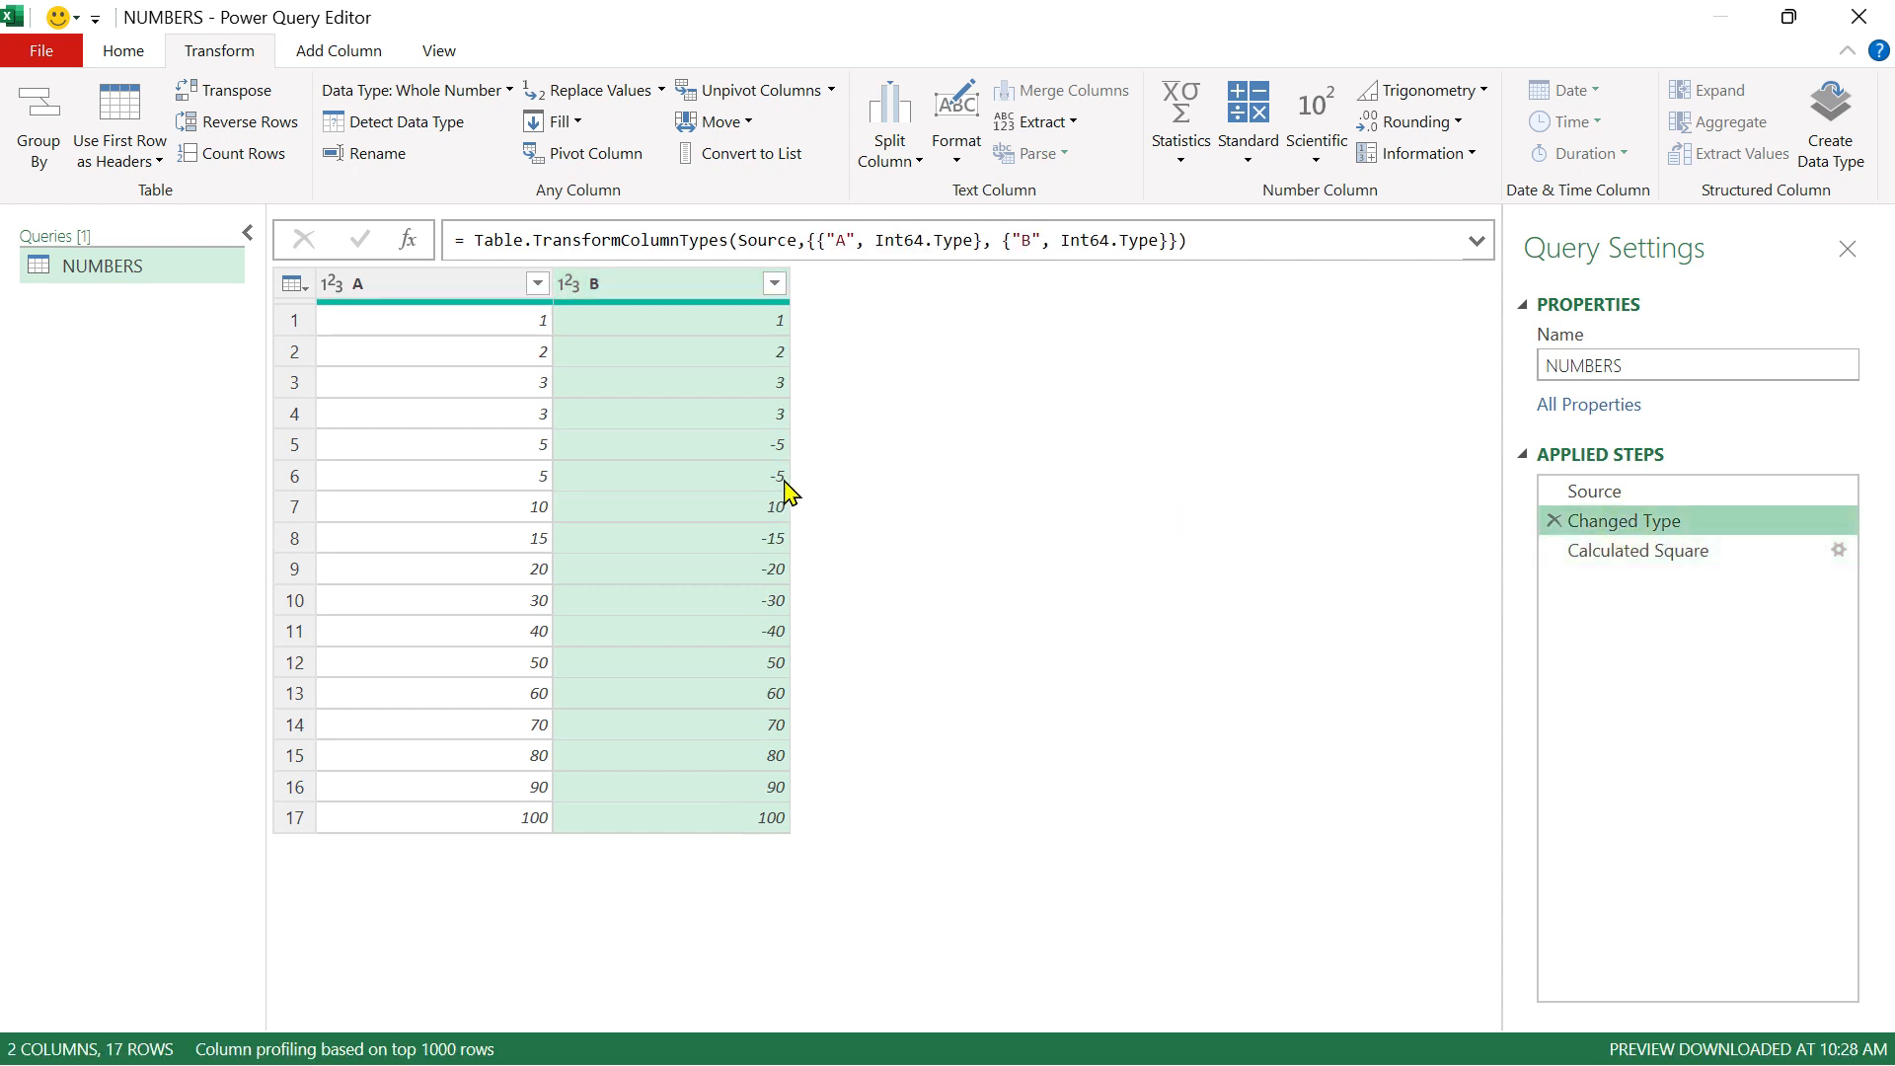
click(1624, 562)
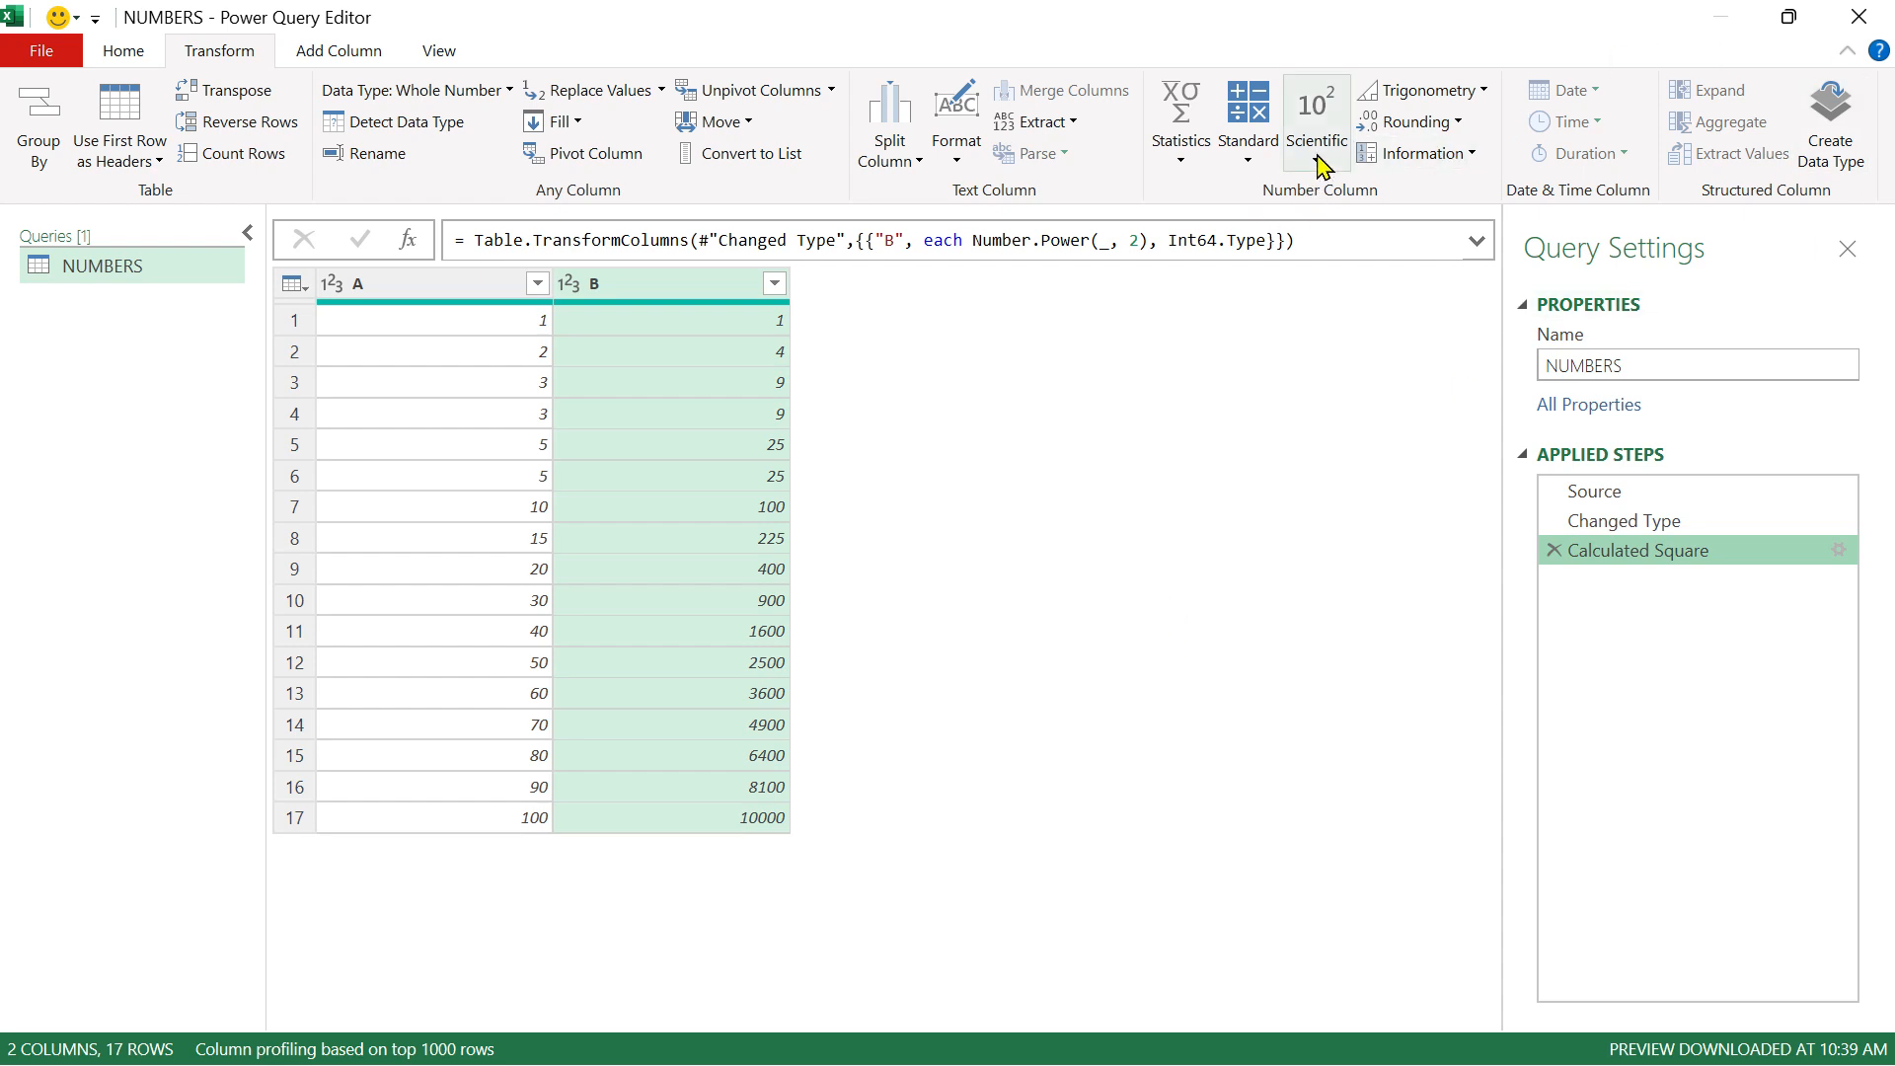
click(1555, 550)
click(1314, 158)
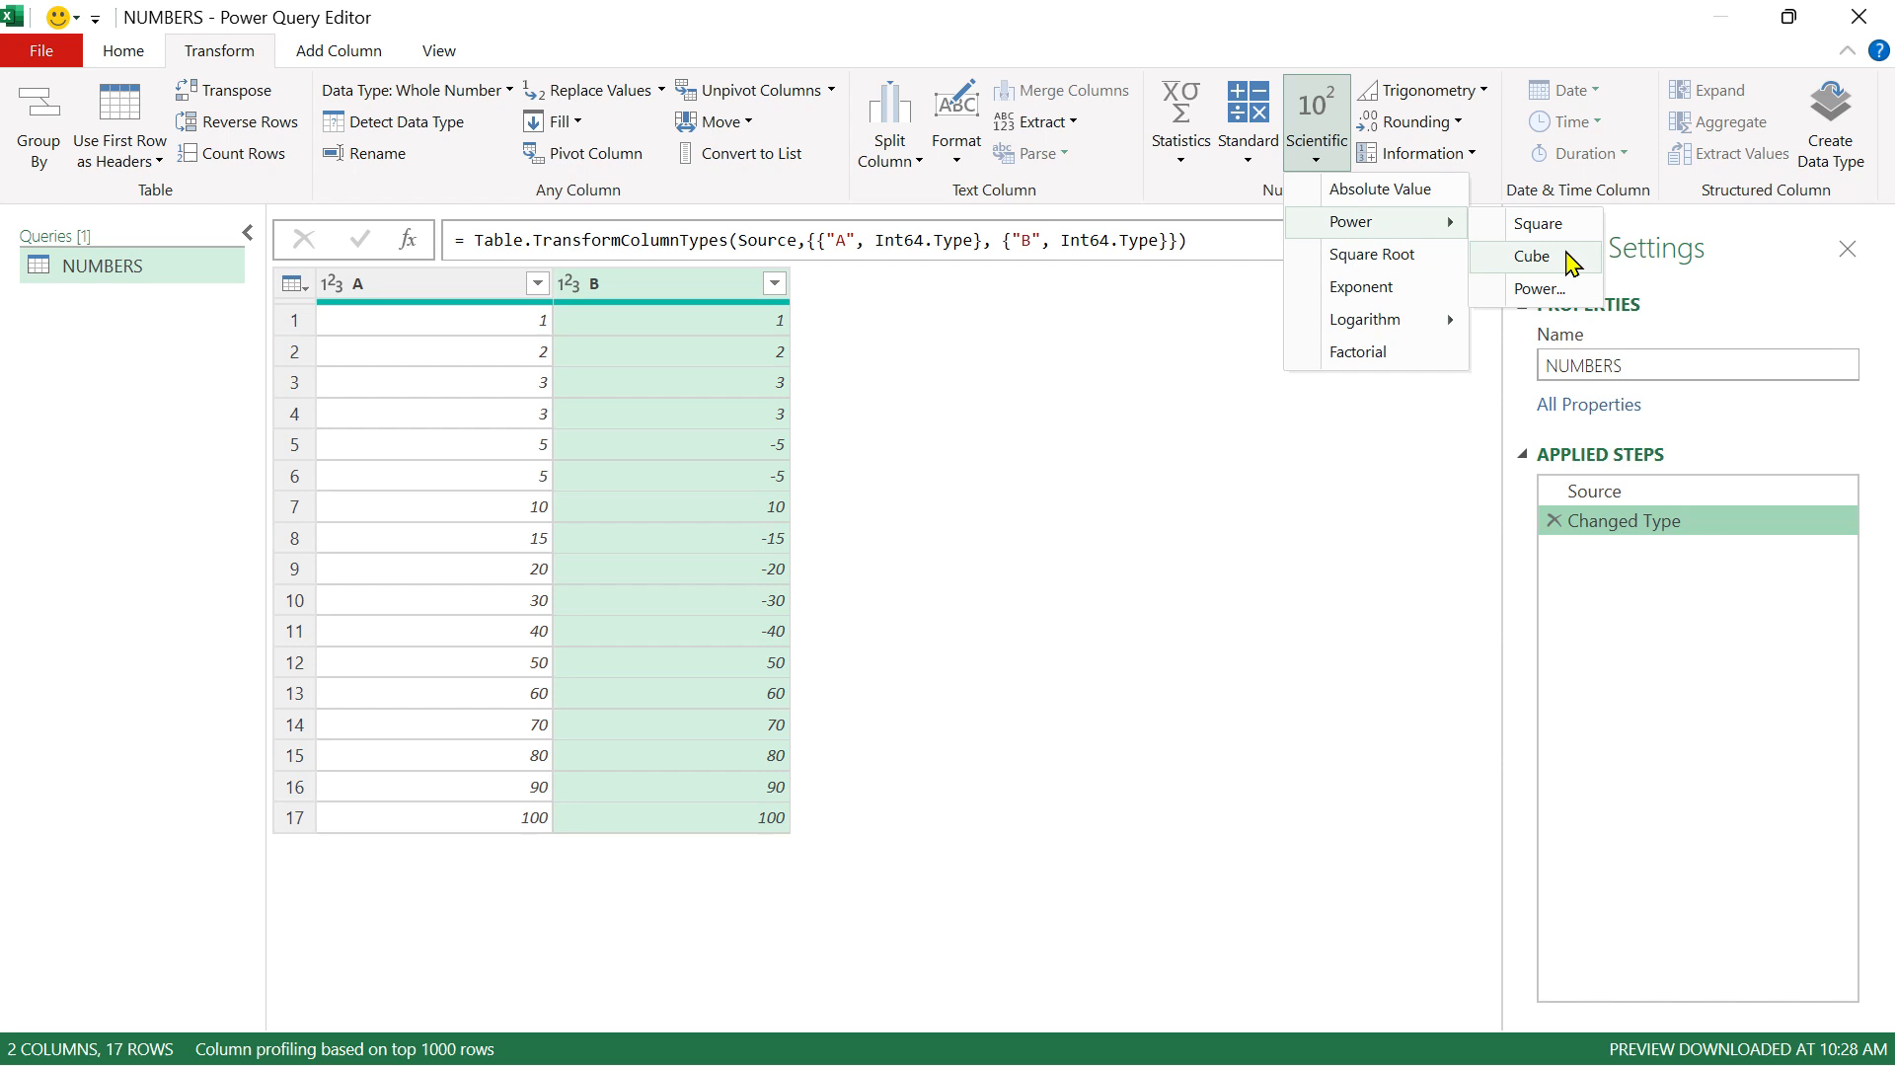
click(1542, 288)
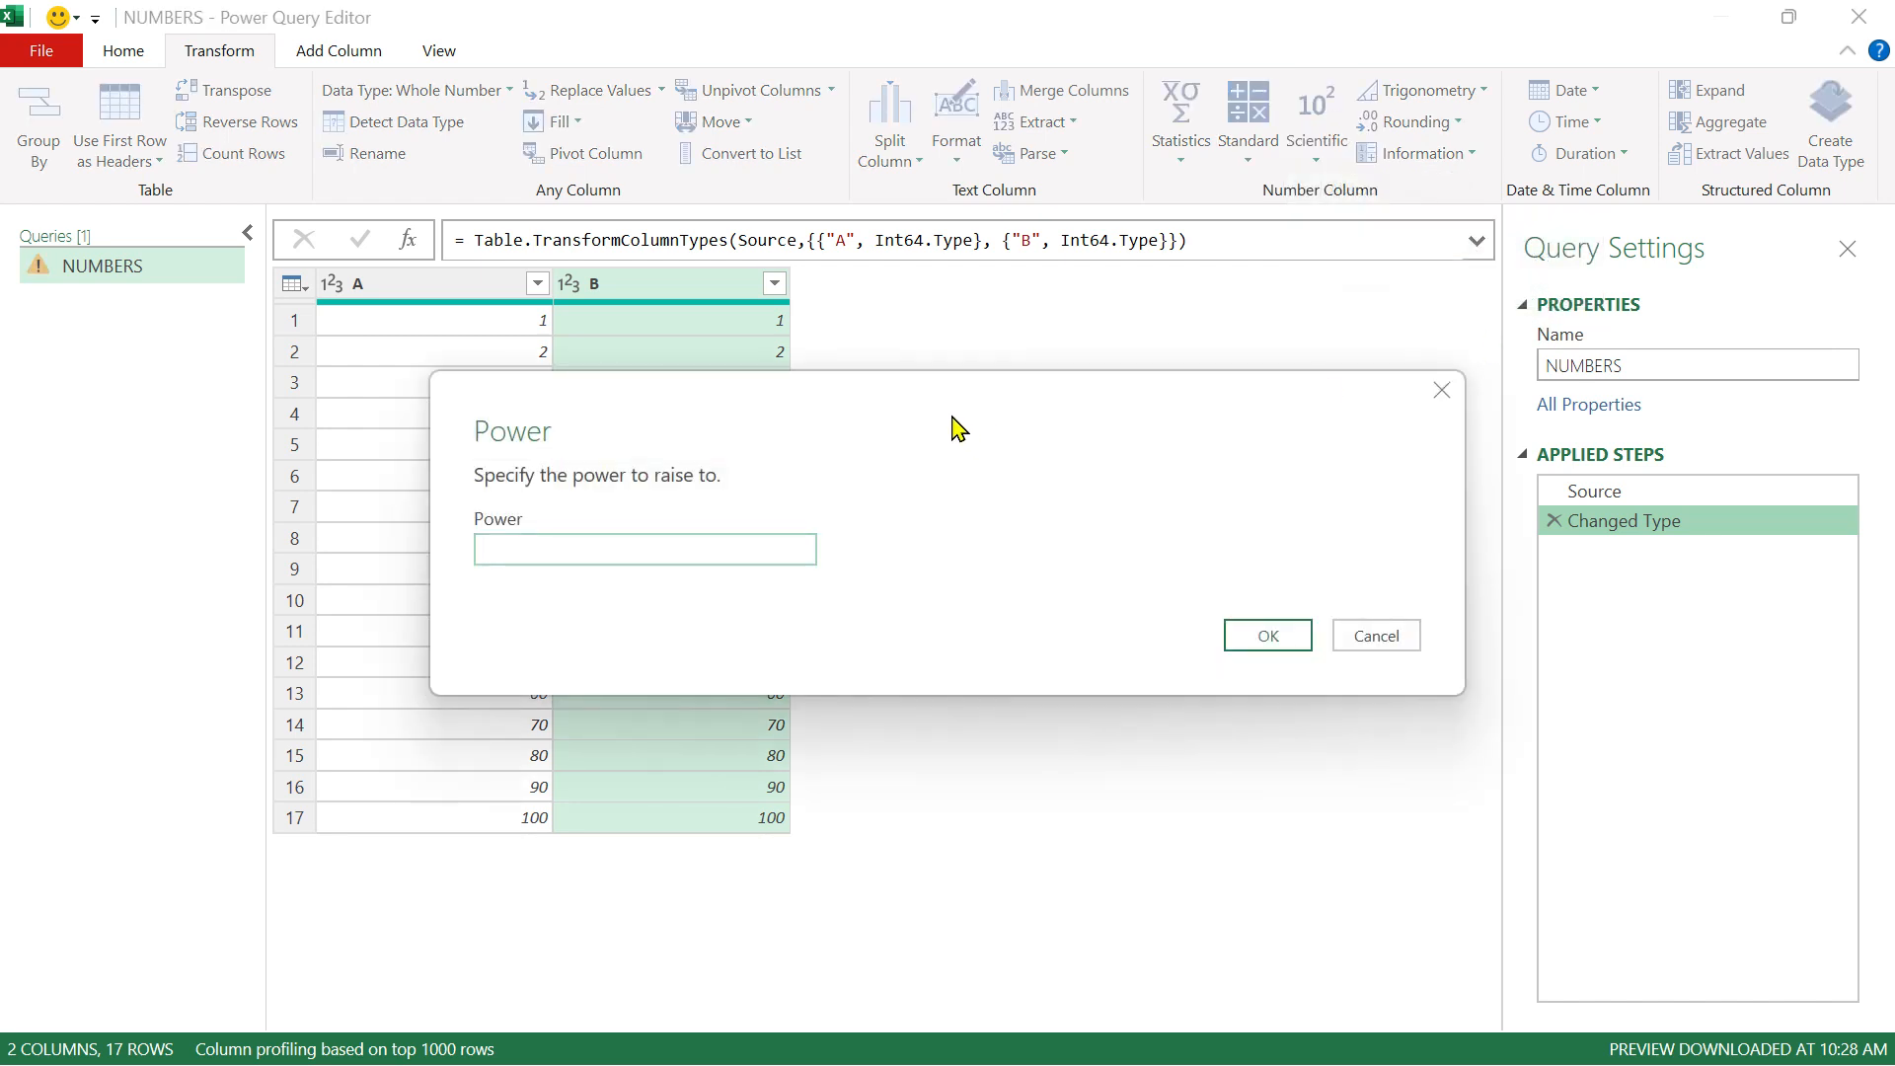
click(1443, 390)
Step: Raise every value in column B to the power of 1
click(1313, 148)
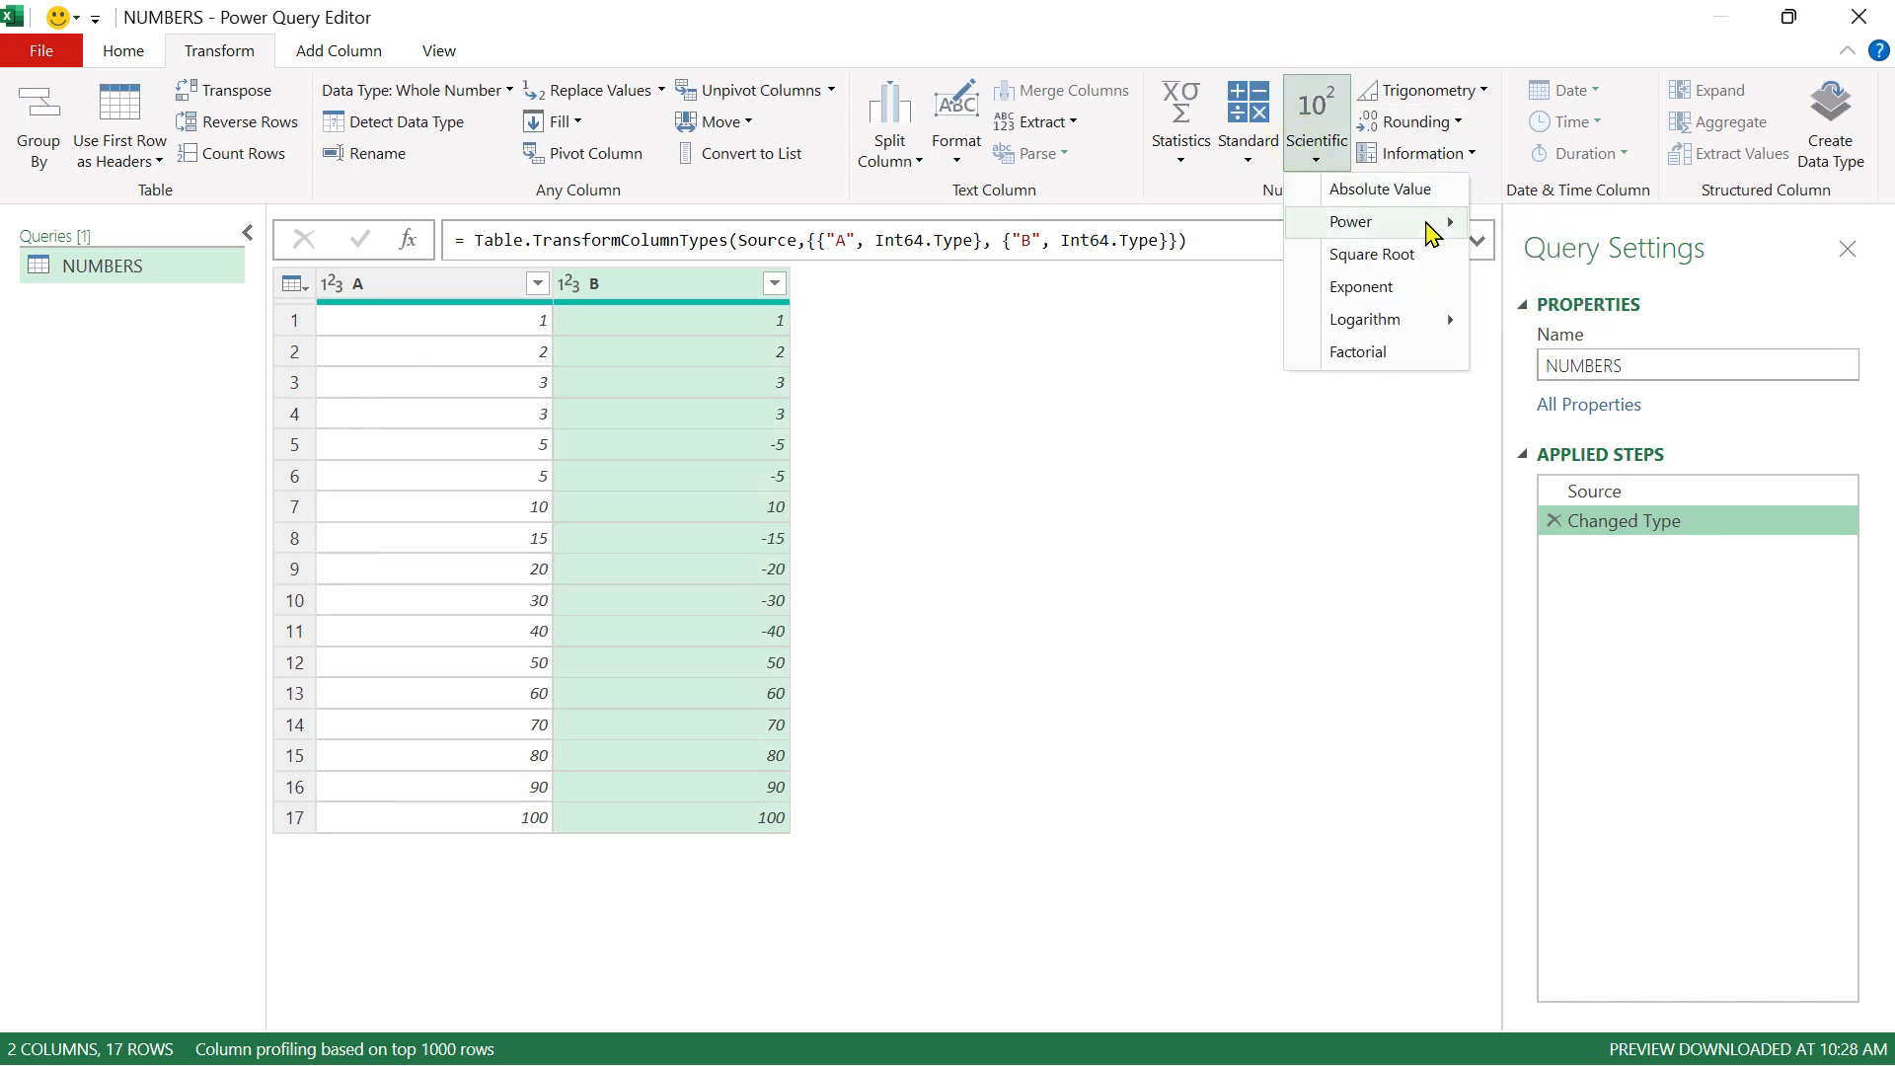
mouse_move(1432, 232)
click(1536, 289)
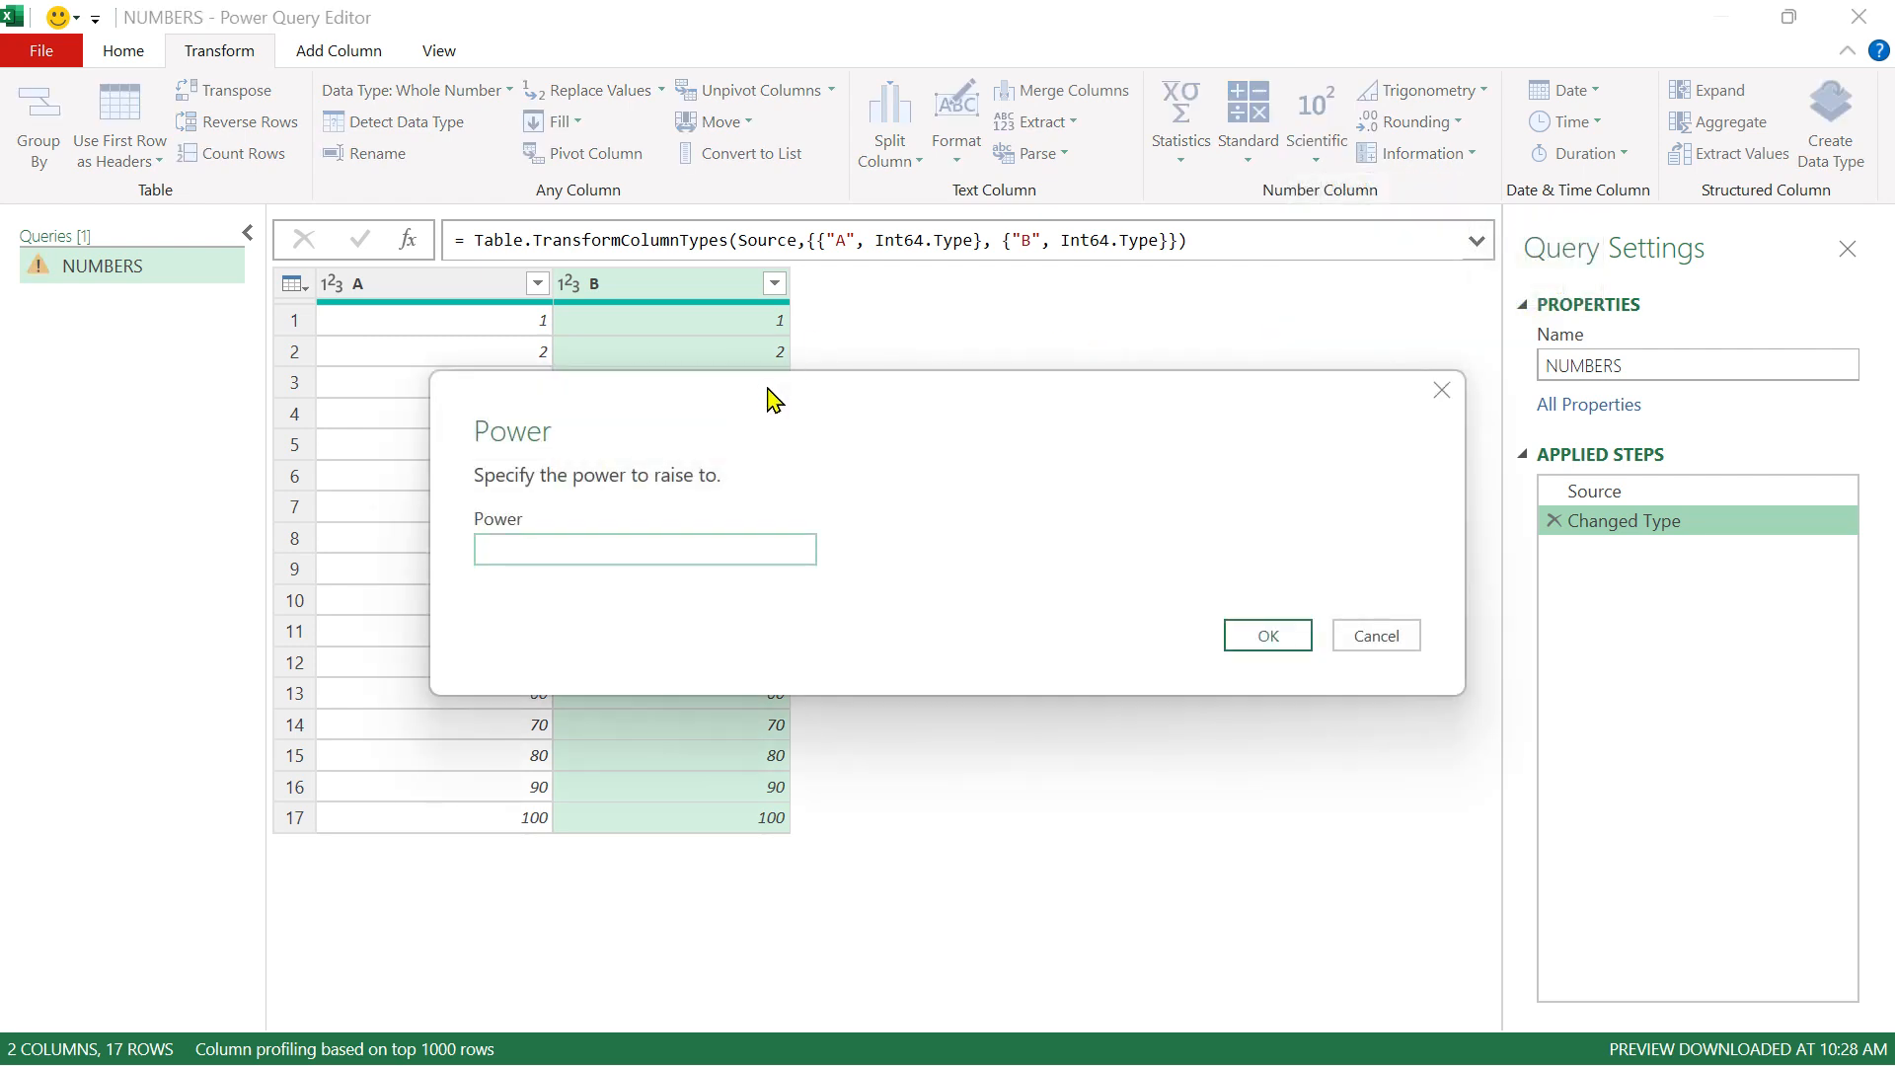
drag(1153, 306, 1188, 284)
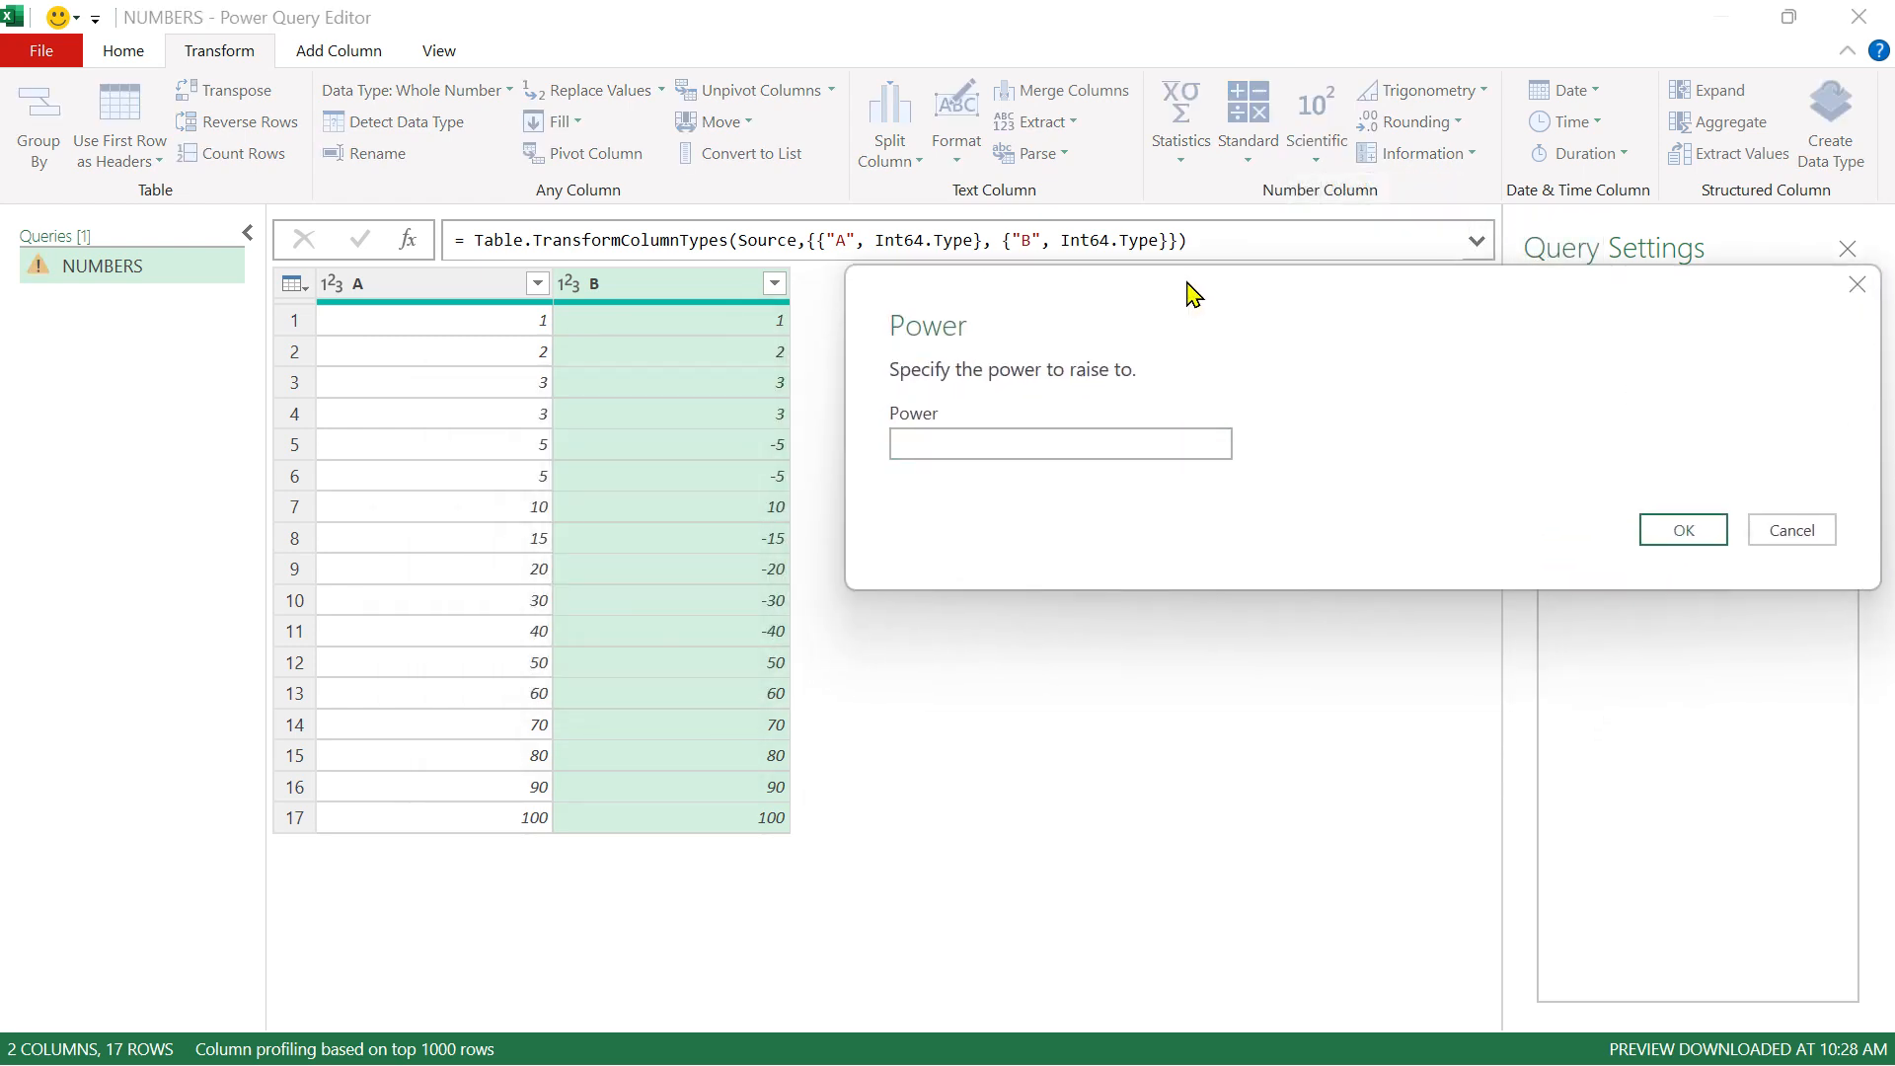
click(926, 440)
text(1)
click(1673, 538)
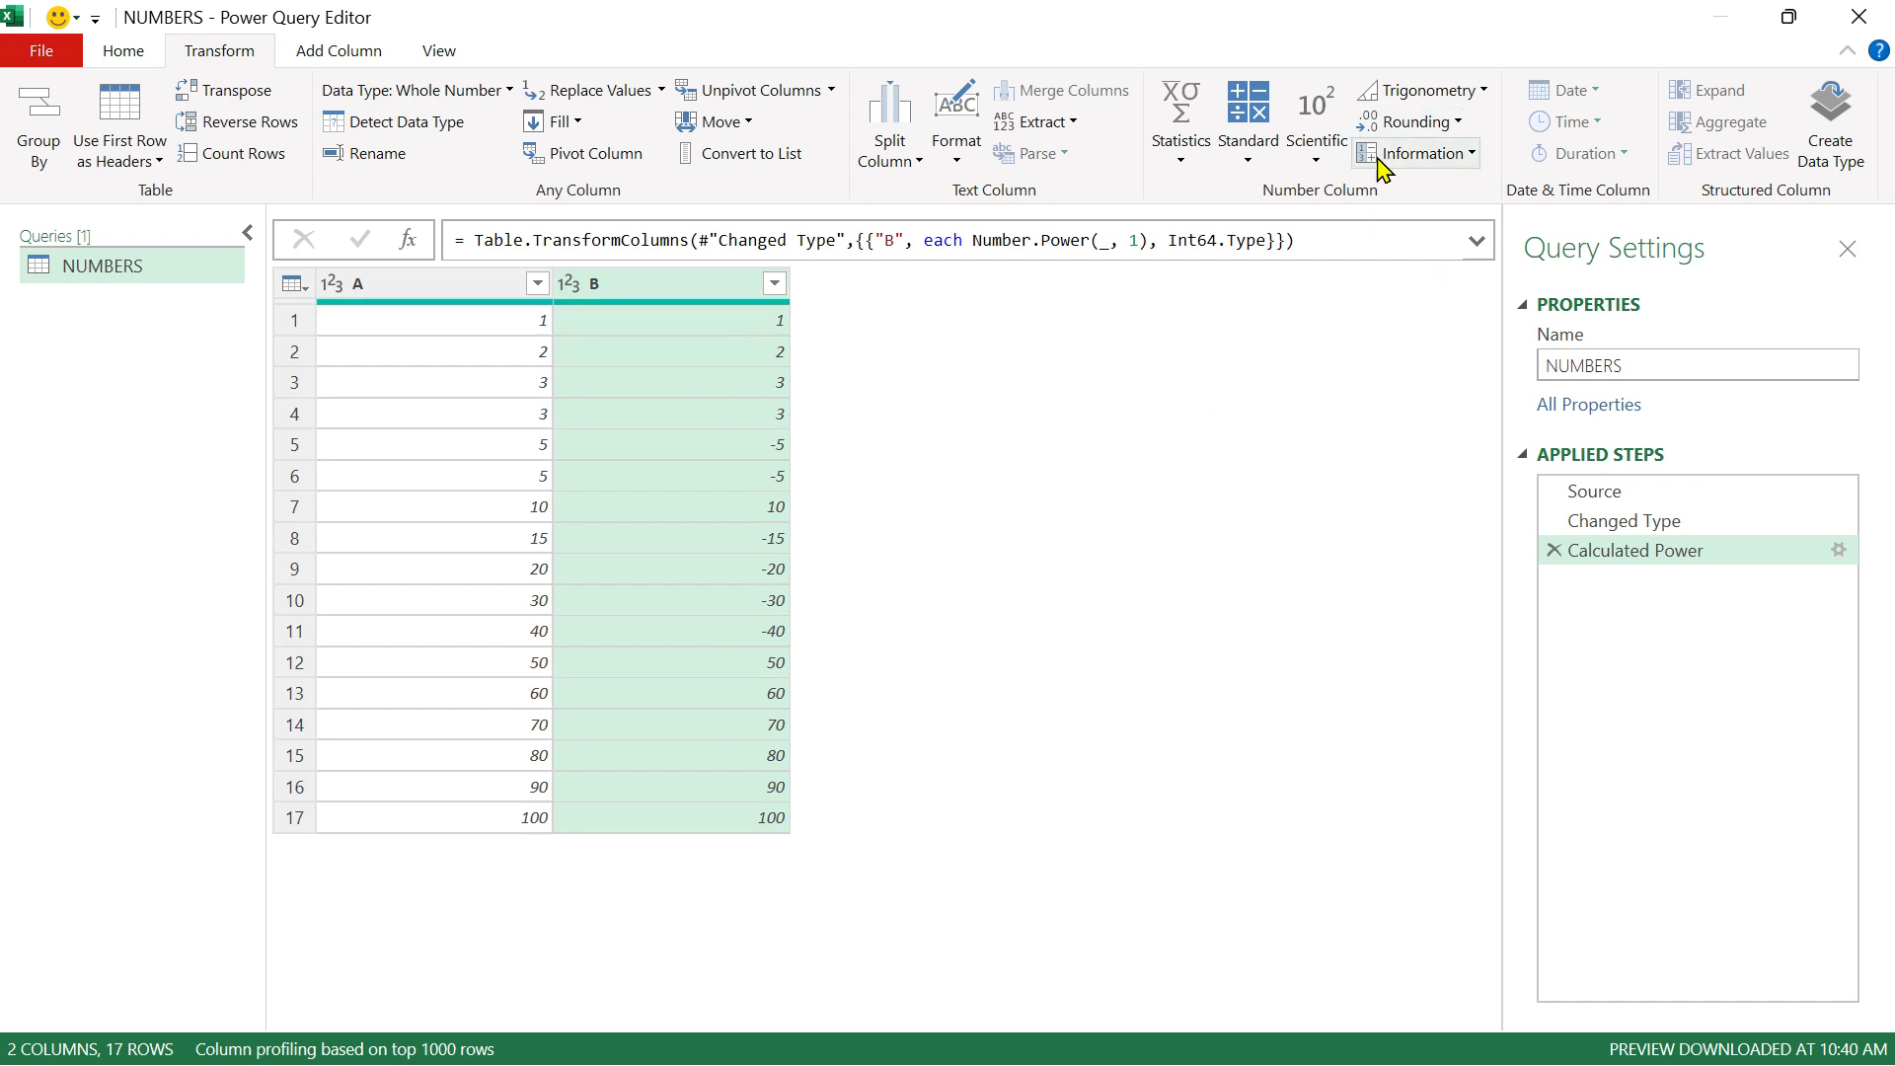
Step: Apply Square Root to column B and column A, and delete the Calculated Square Root and Calculated Power steps
click(1323, 148)
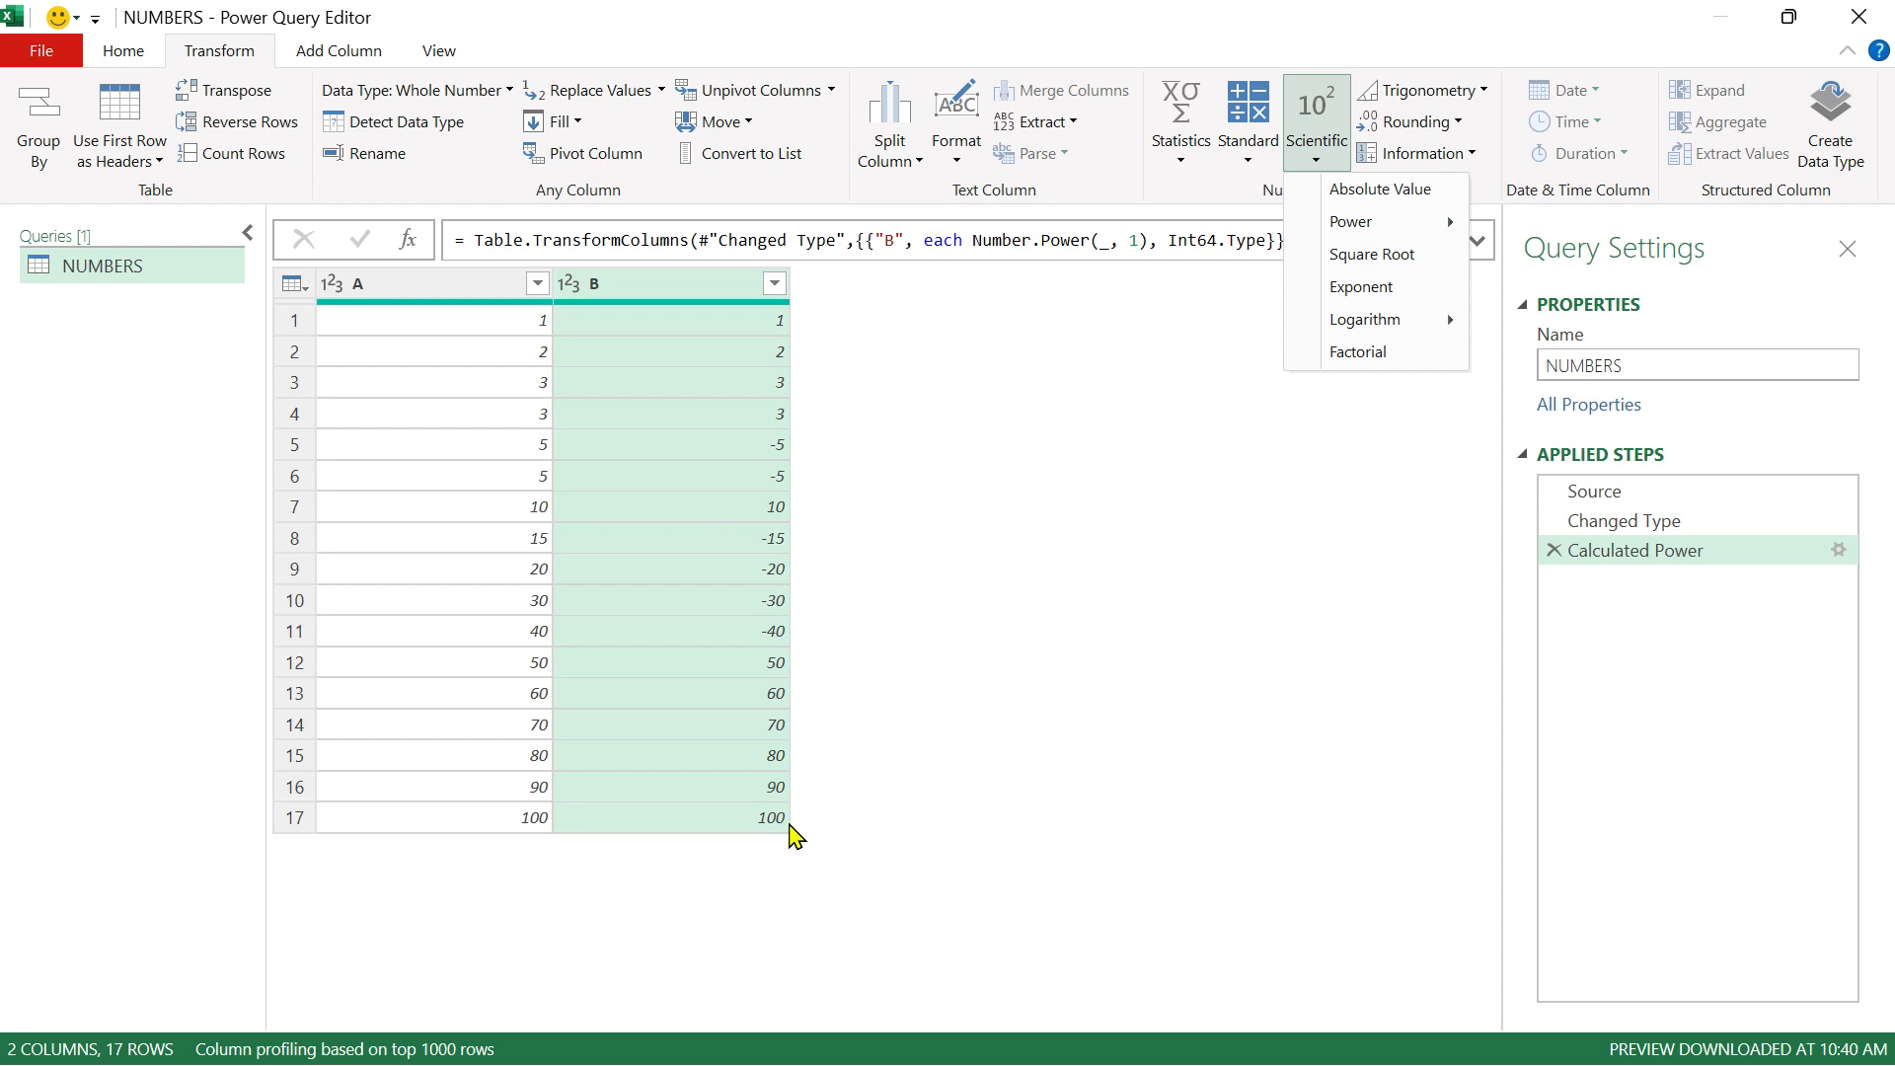
click(1397, 254)
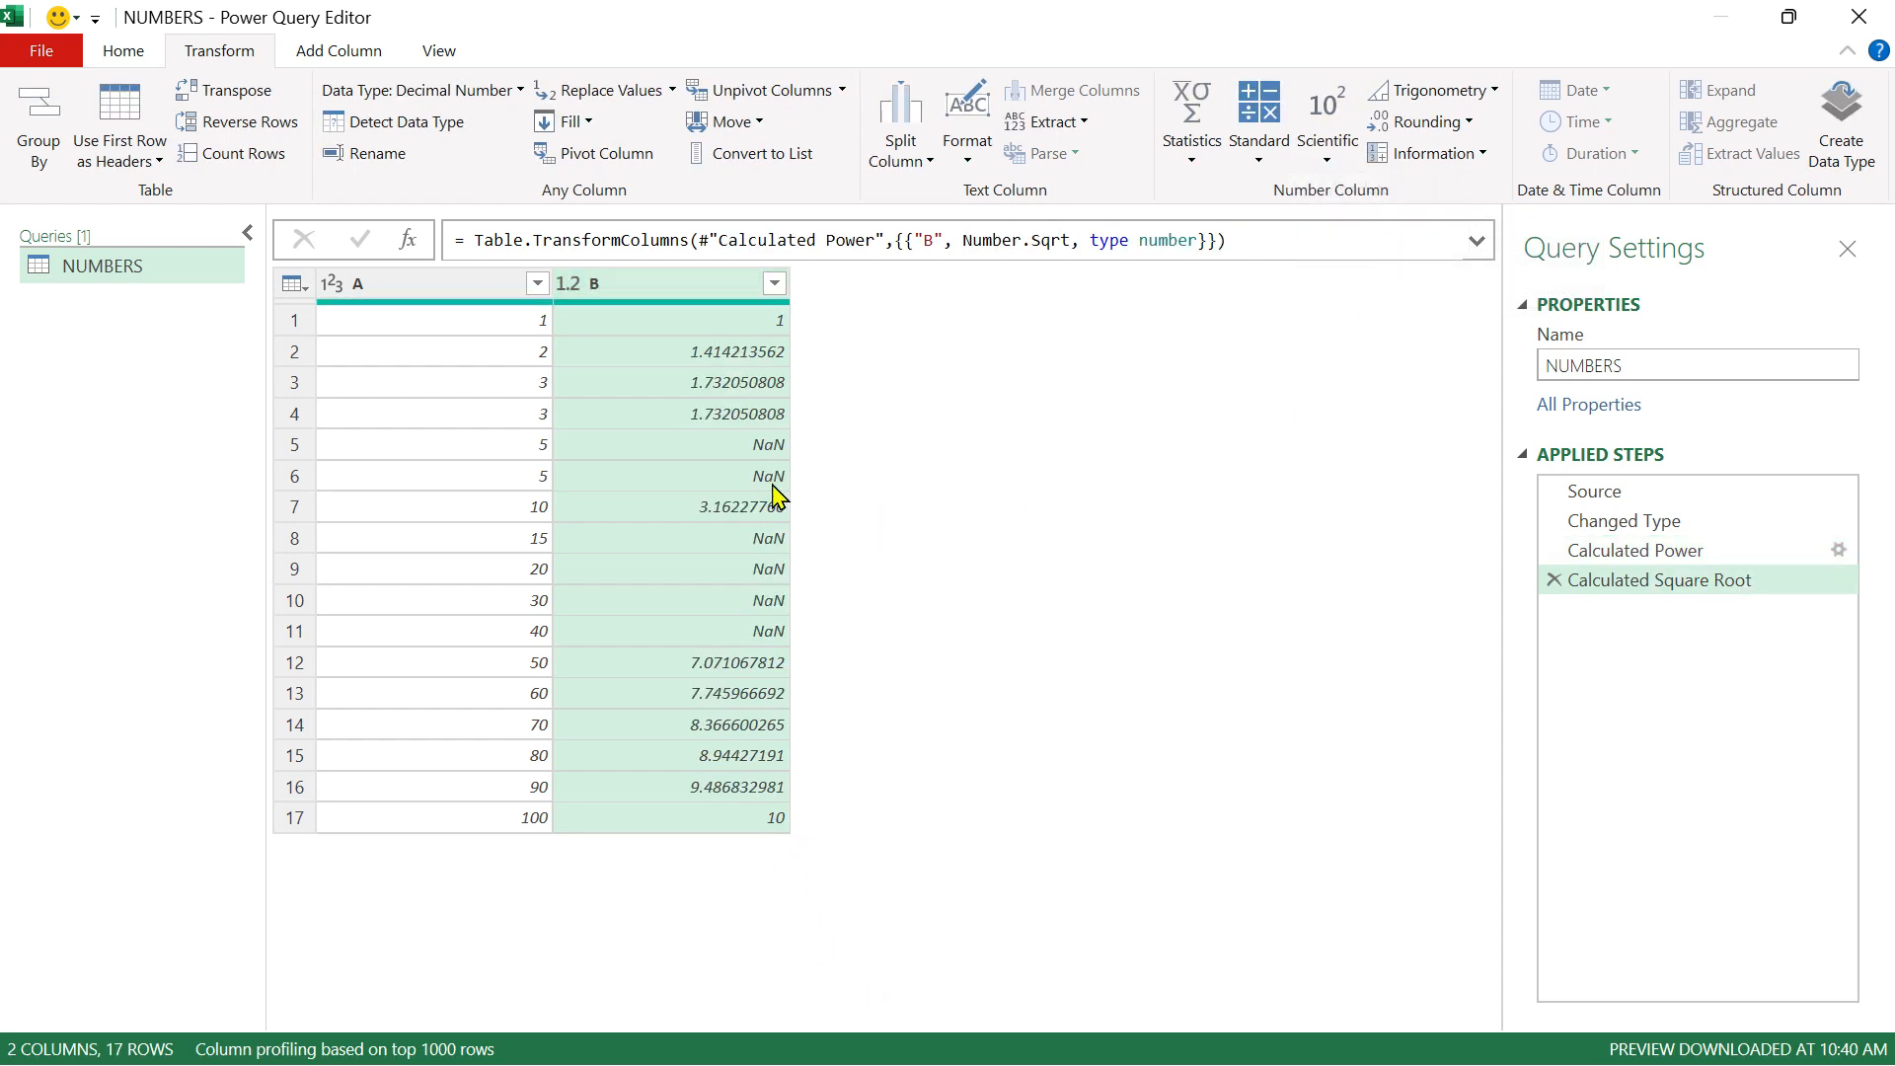
click(438, 292)
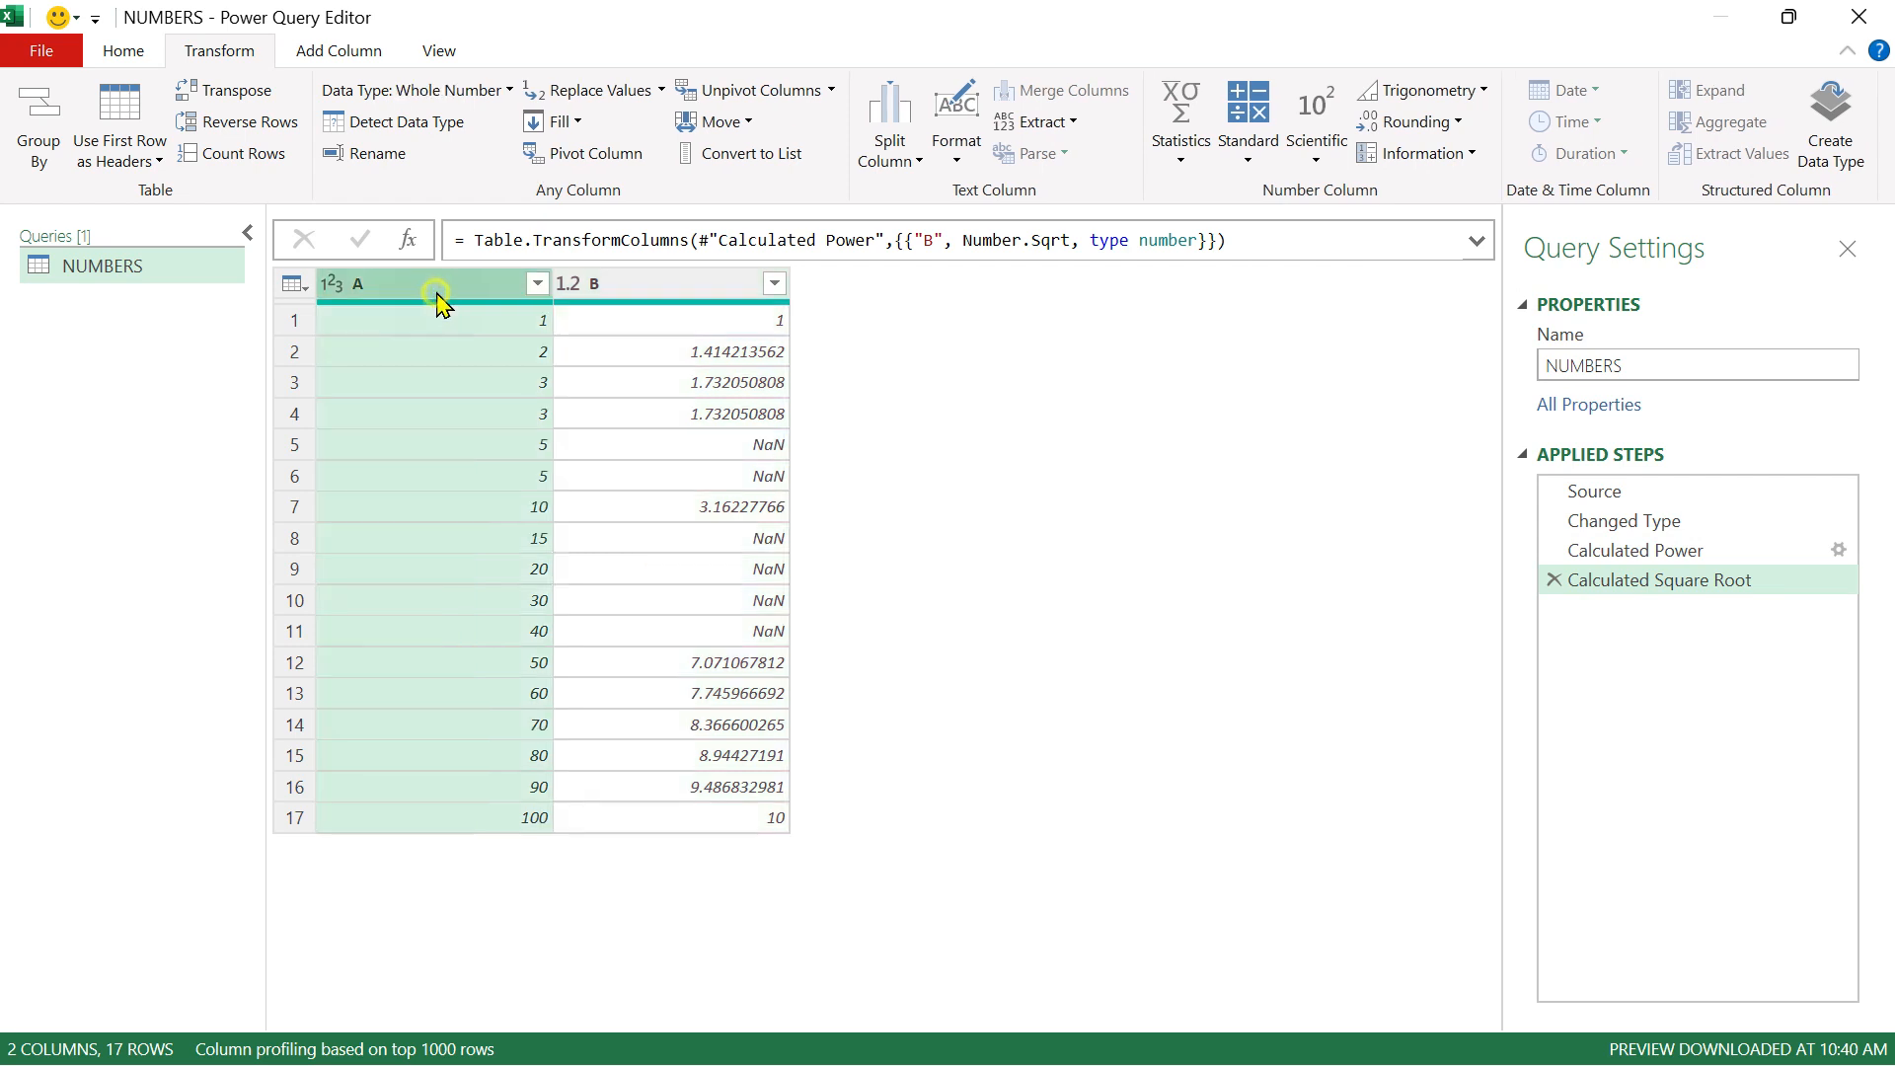
click(1317, 139)
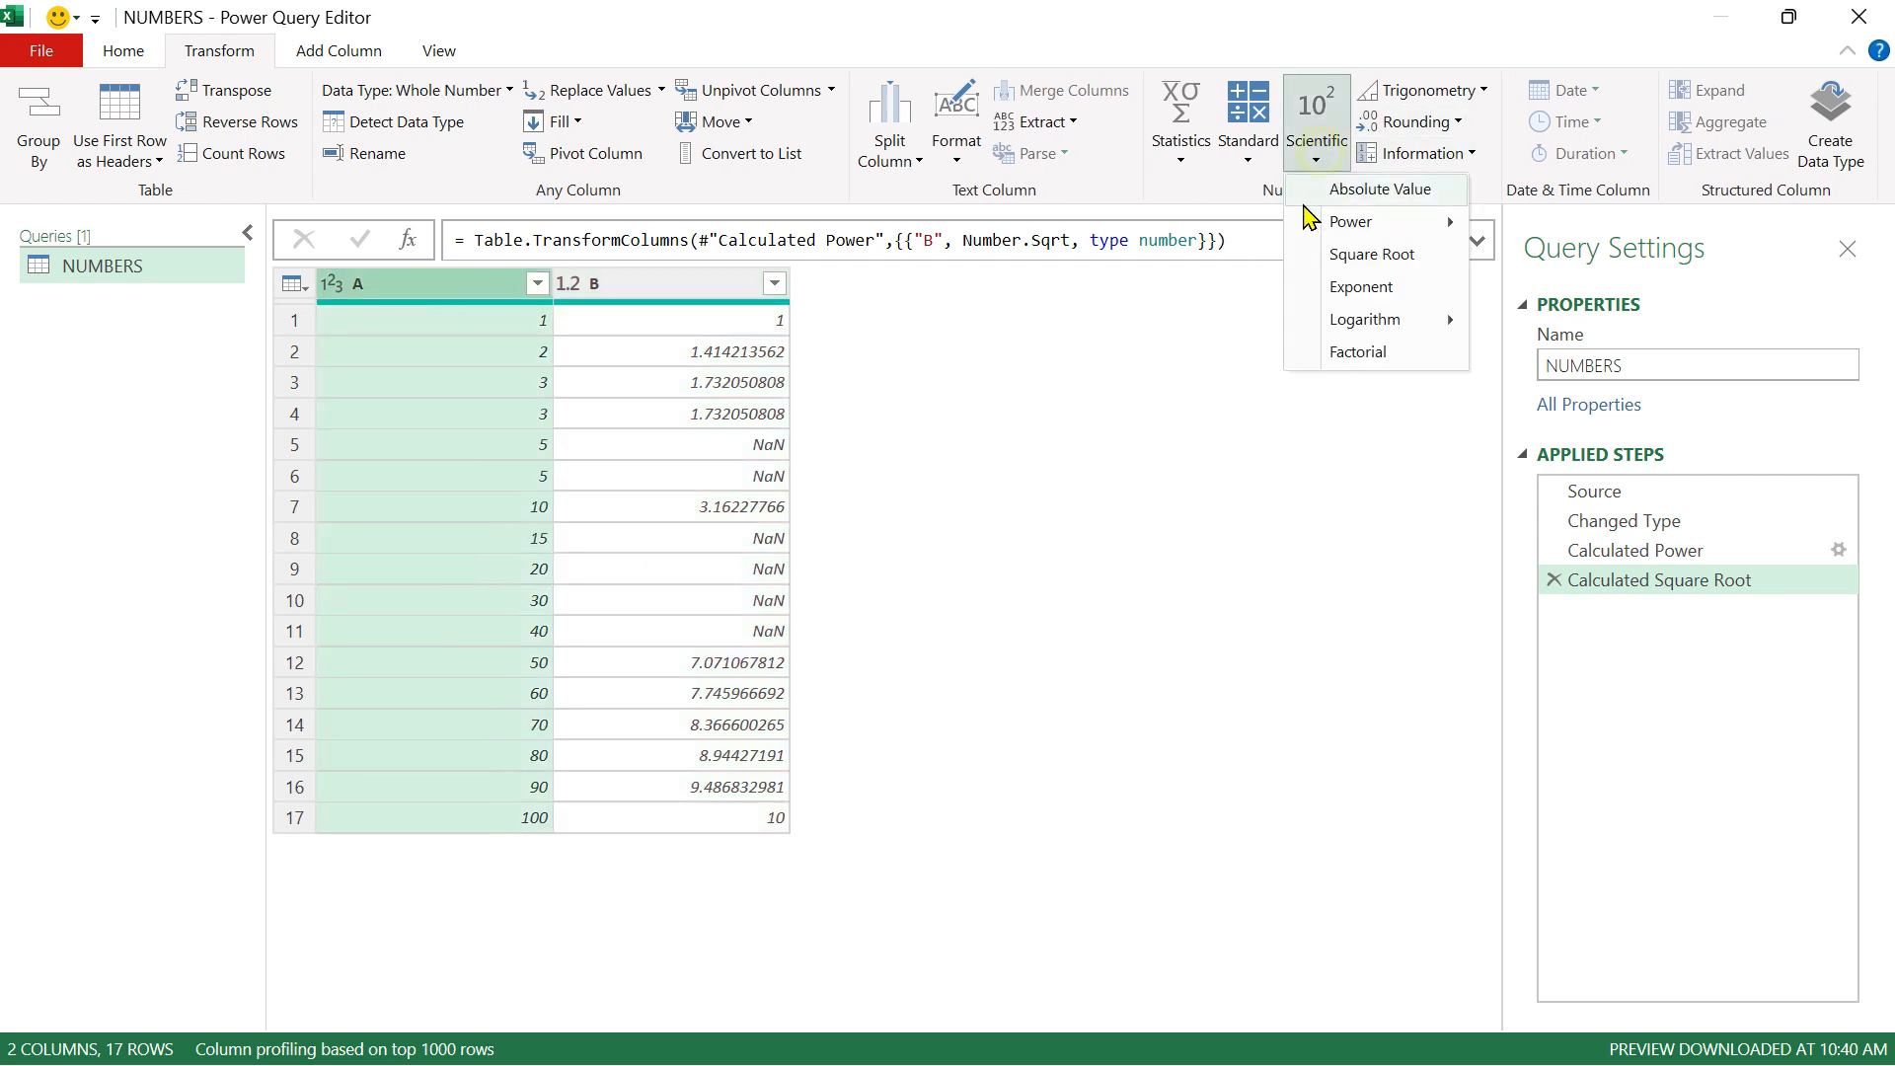
click(1374, 254)
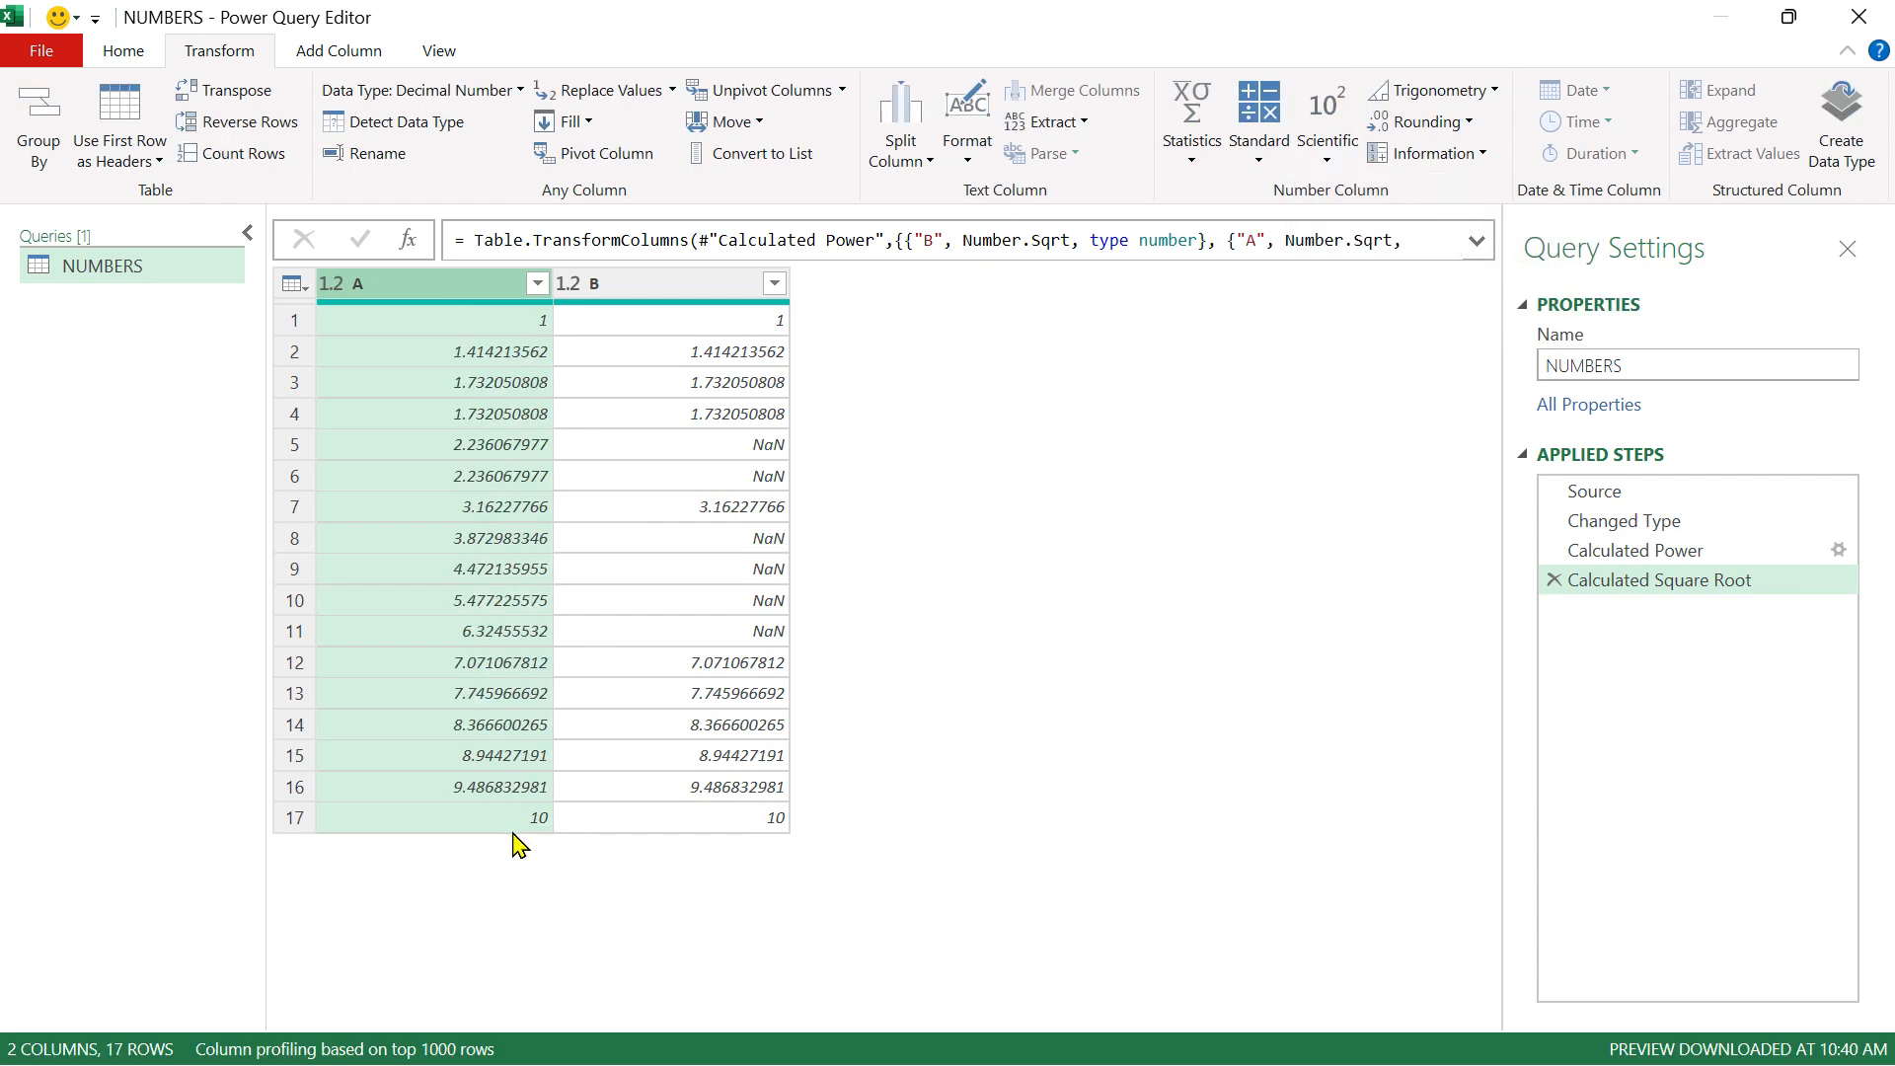
click(1554, 580)
click(1555, 550)
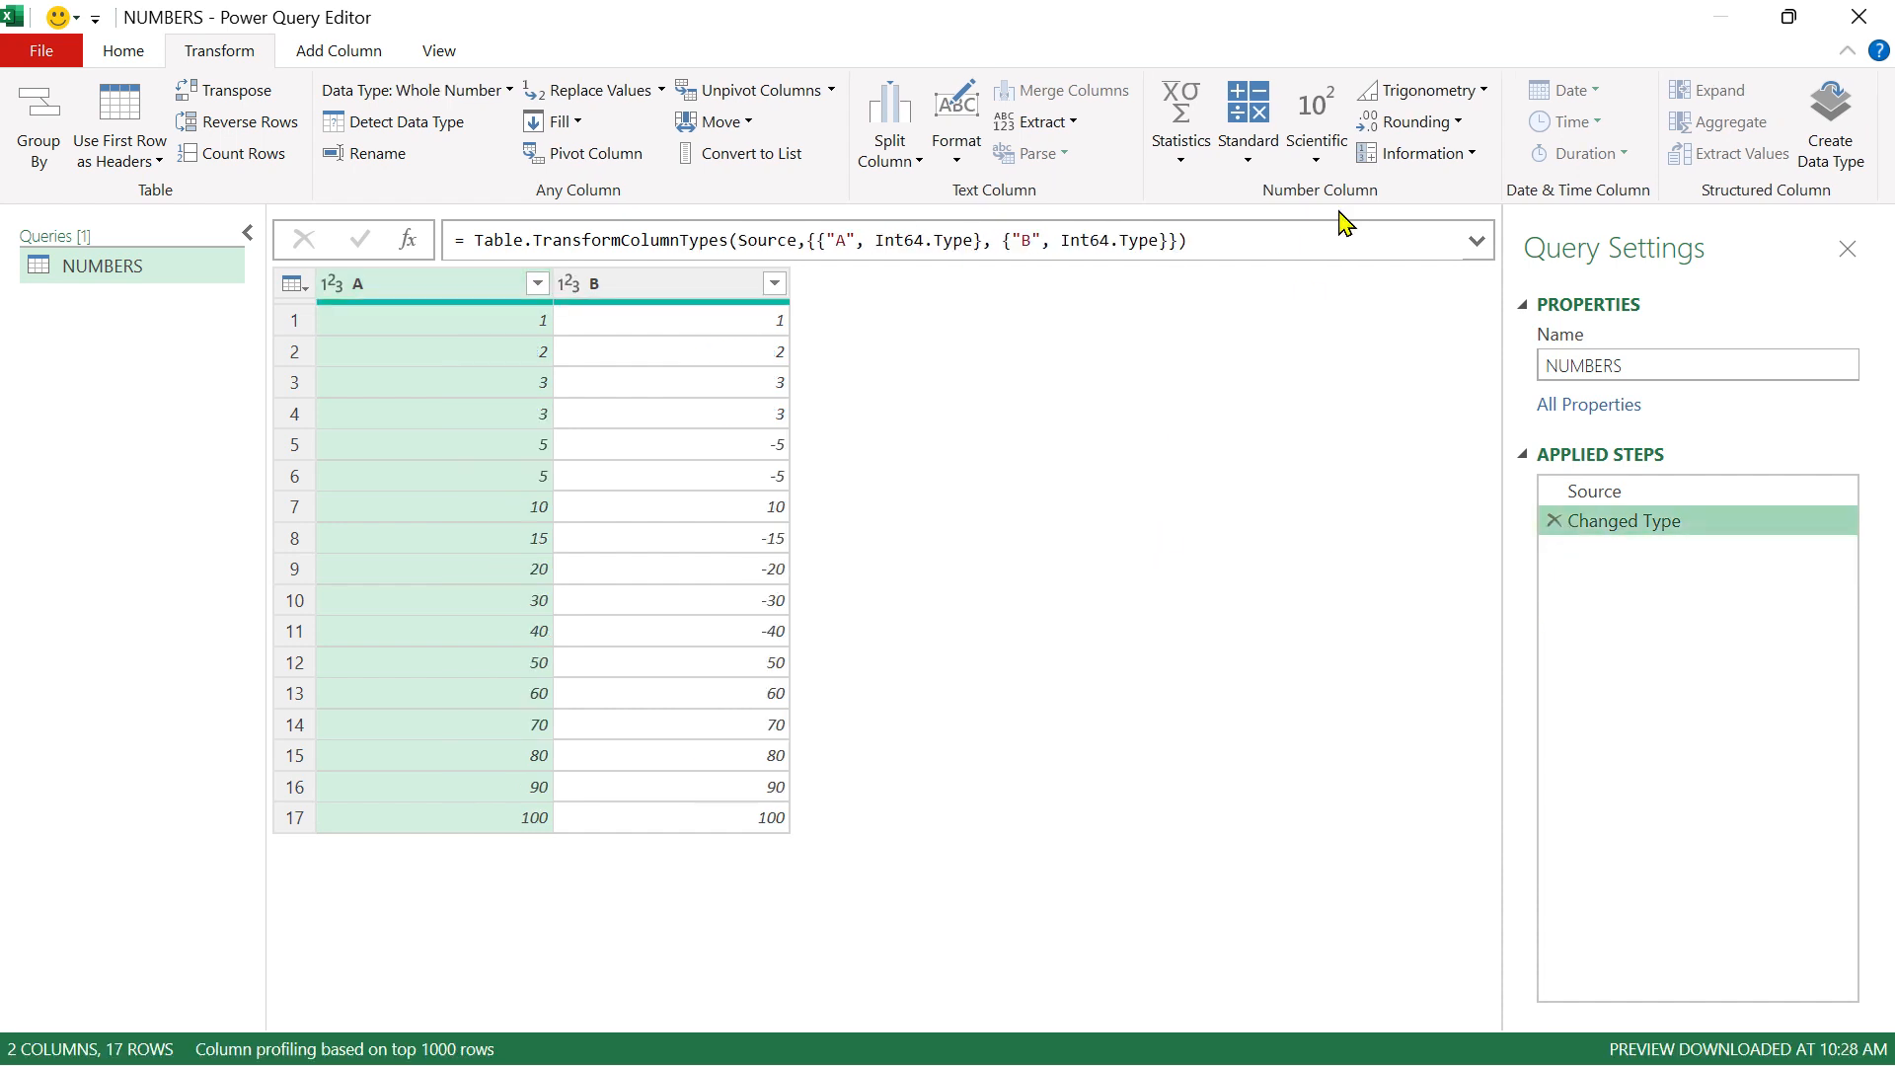
Step: Apply the Exponent calculation to column A and delete its applied step
click(1316, 153)
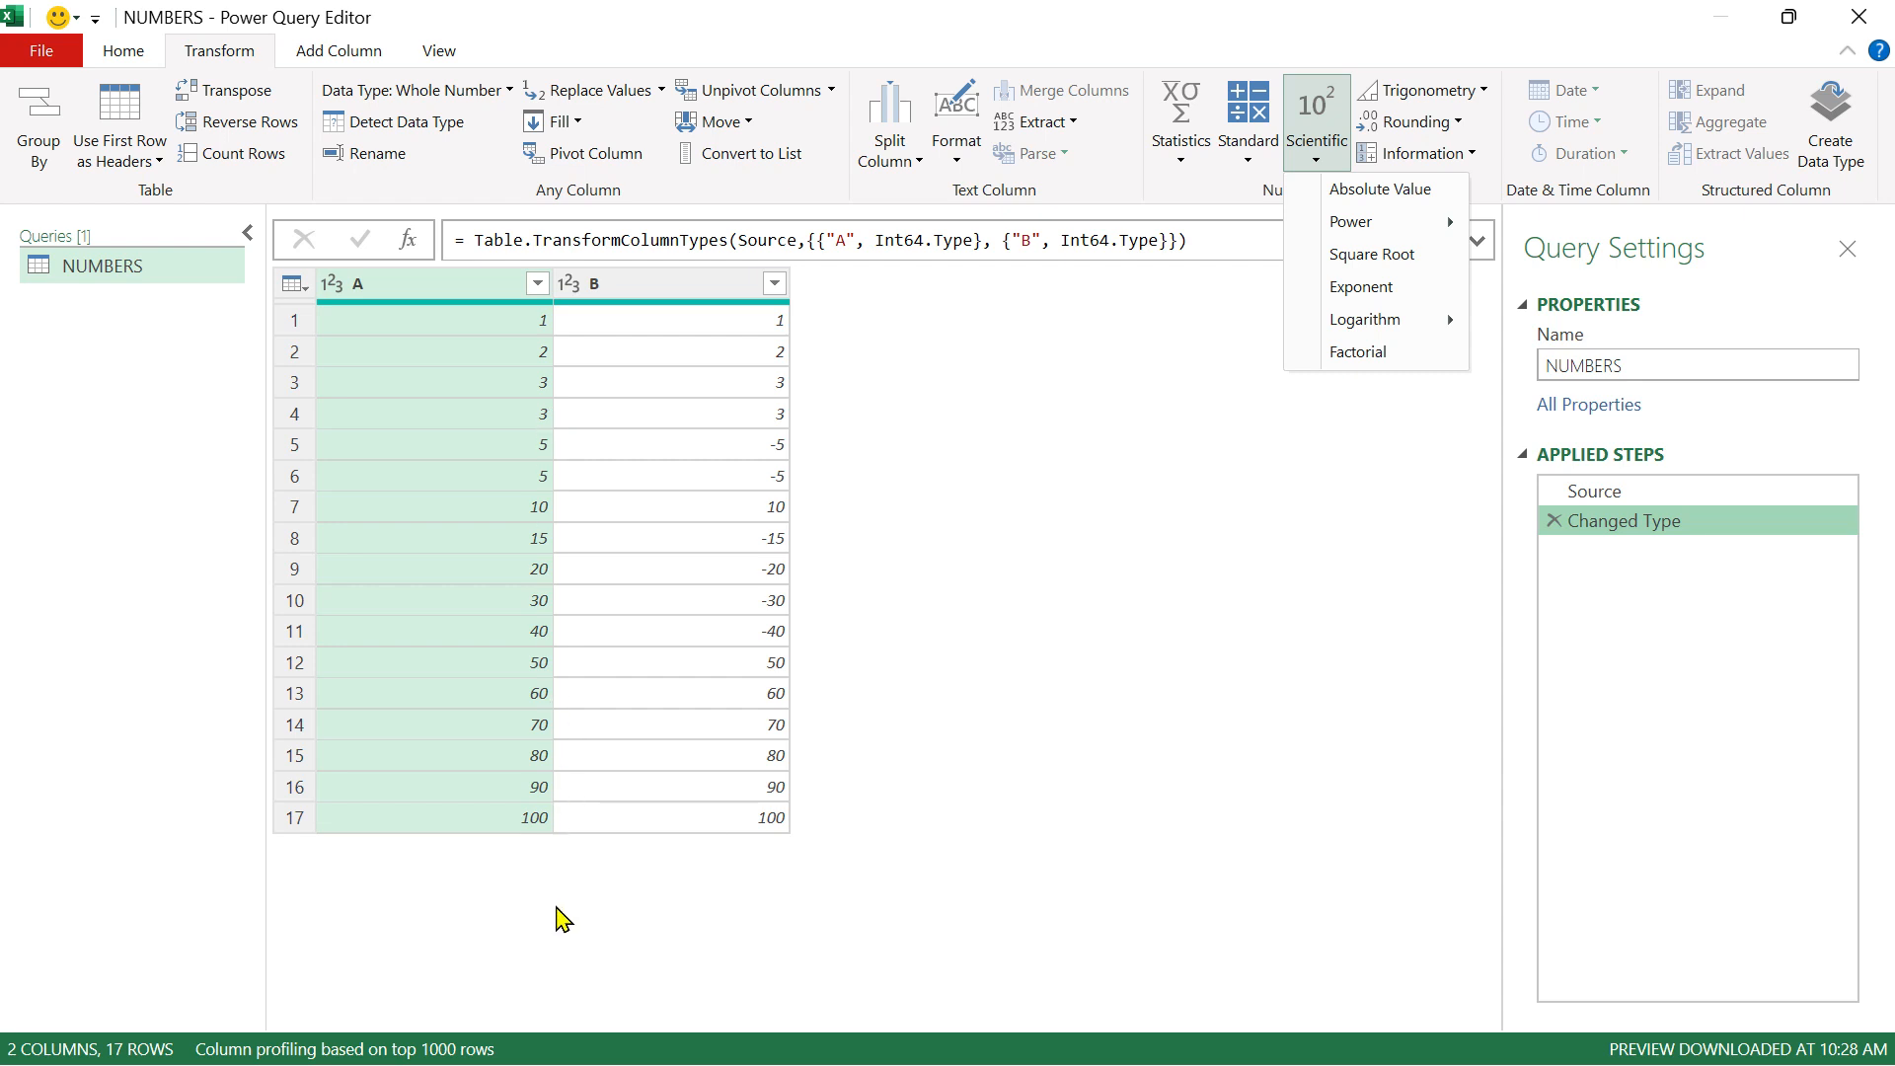
click(1382, 291)
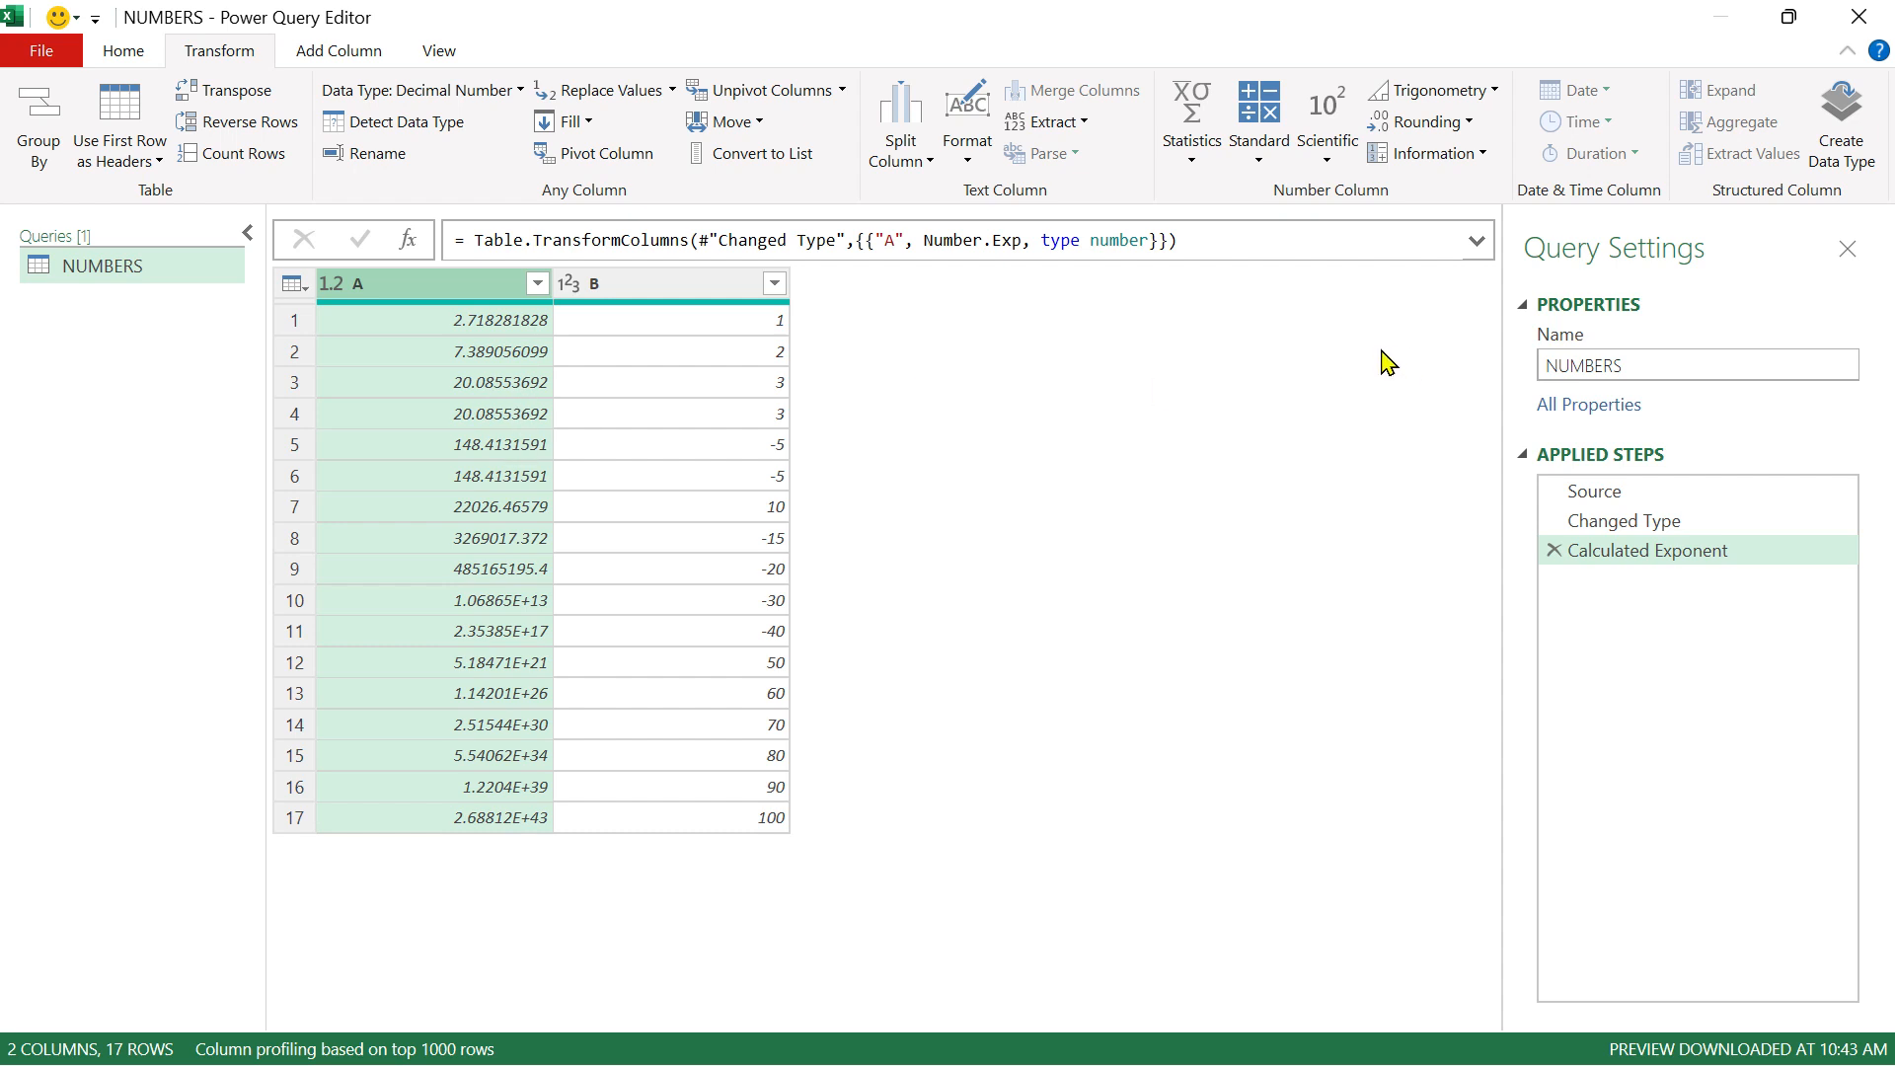
click(1555, 550)
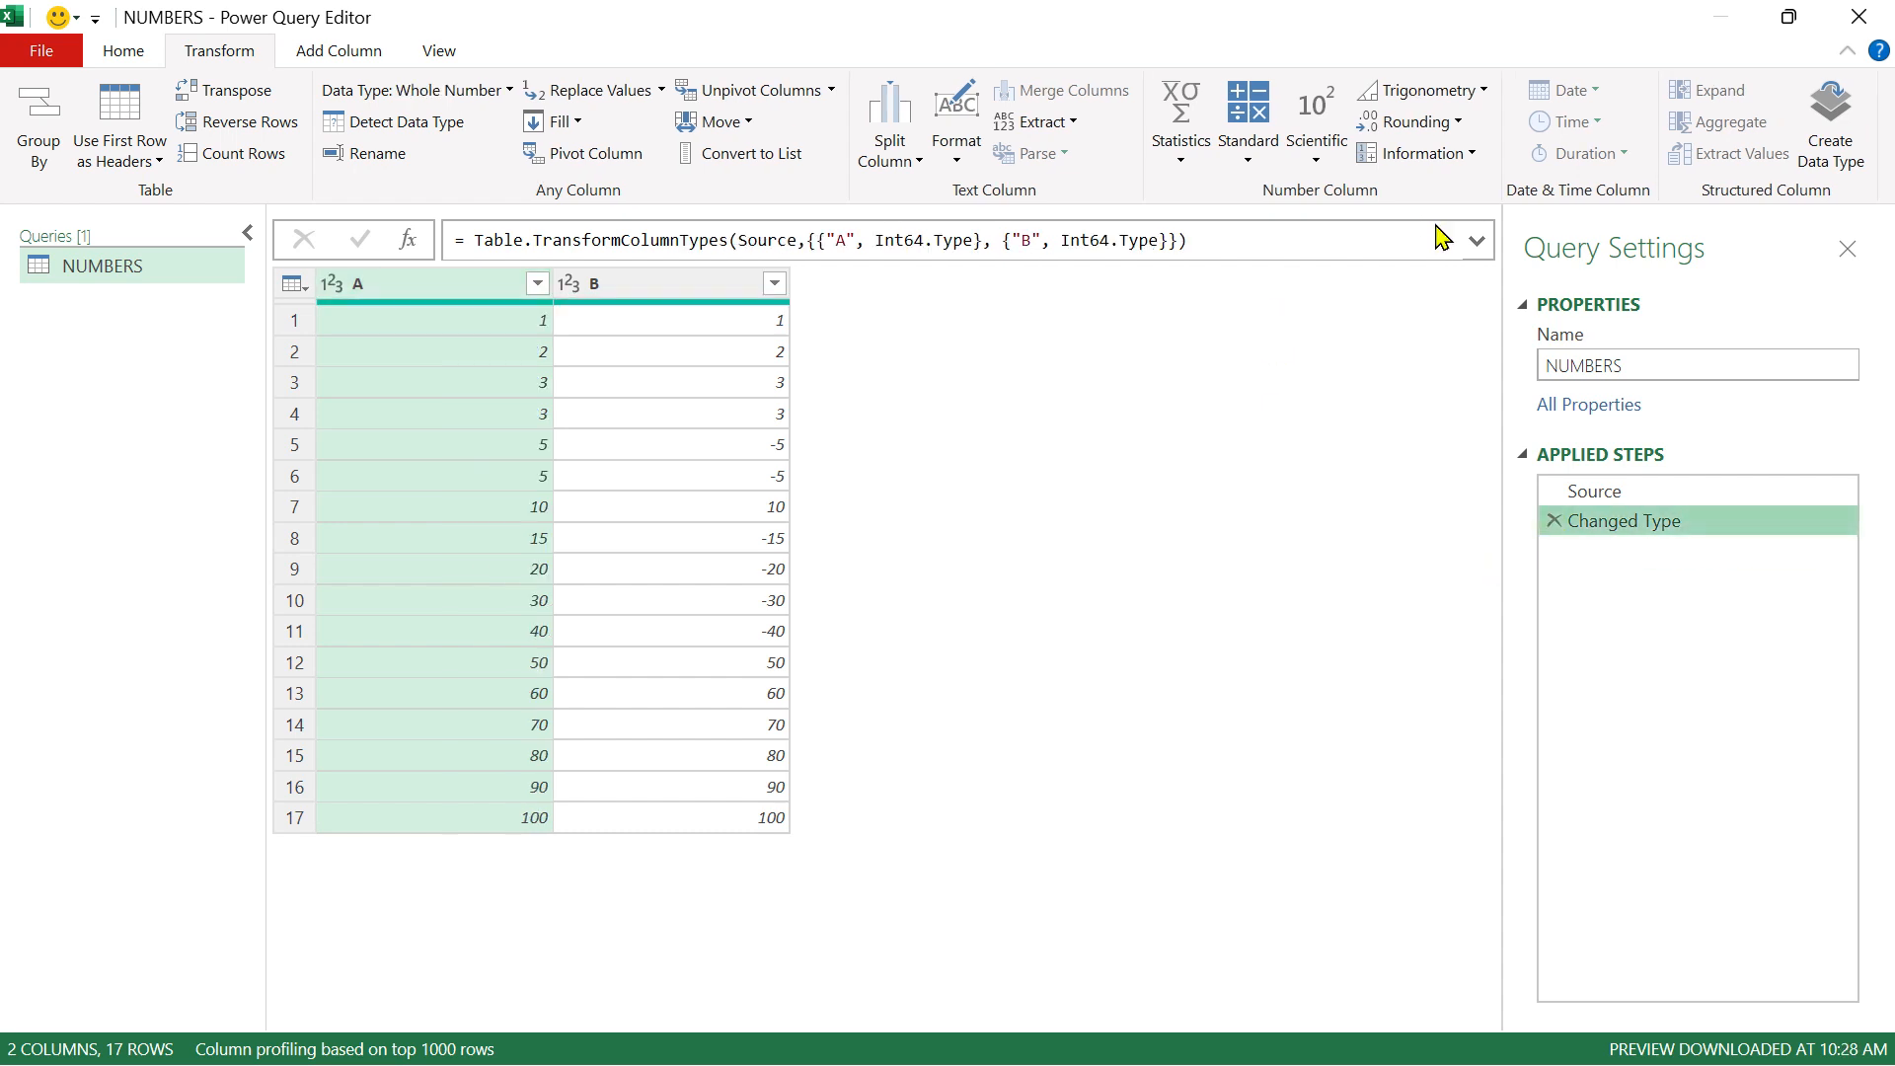
Step: Calculate the base-10 logarithm of column A and delete that applied step
click(1316, 143)
mouse_move(1410, 331)
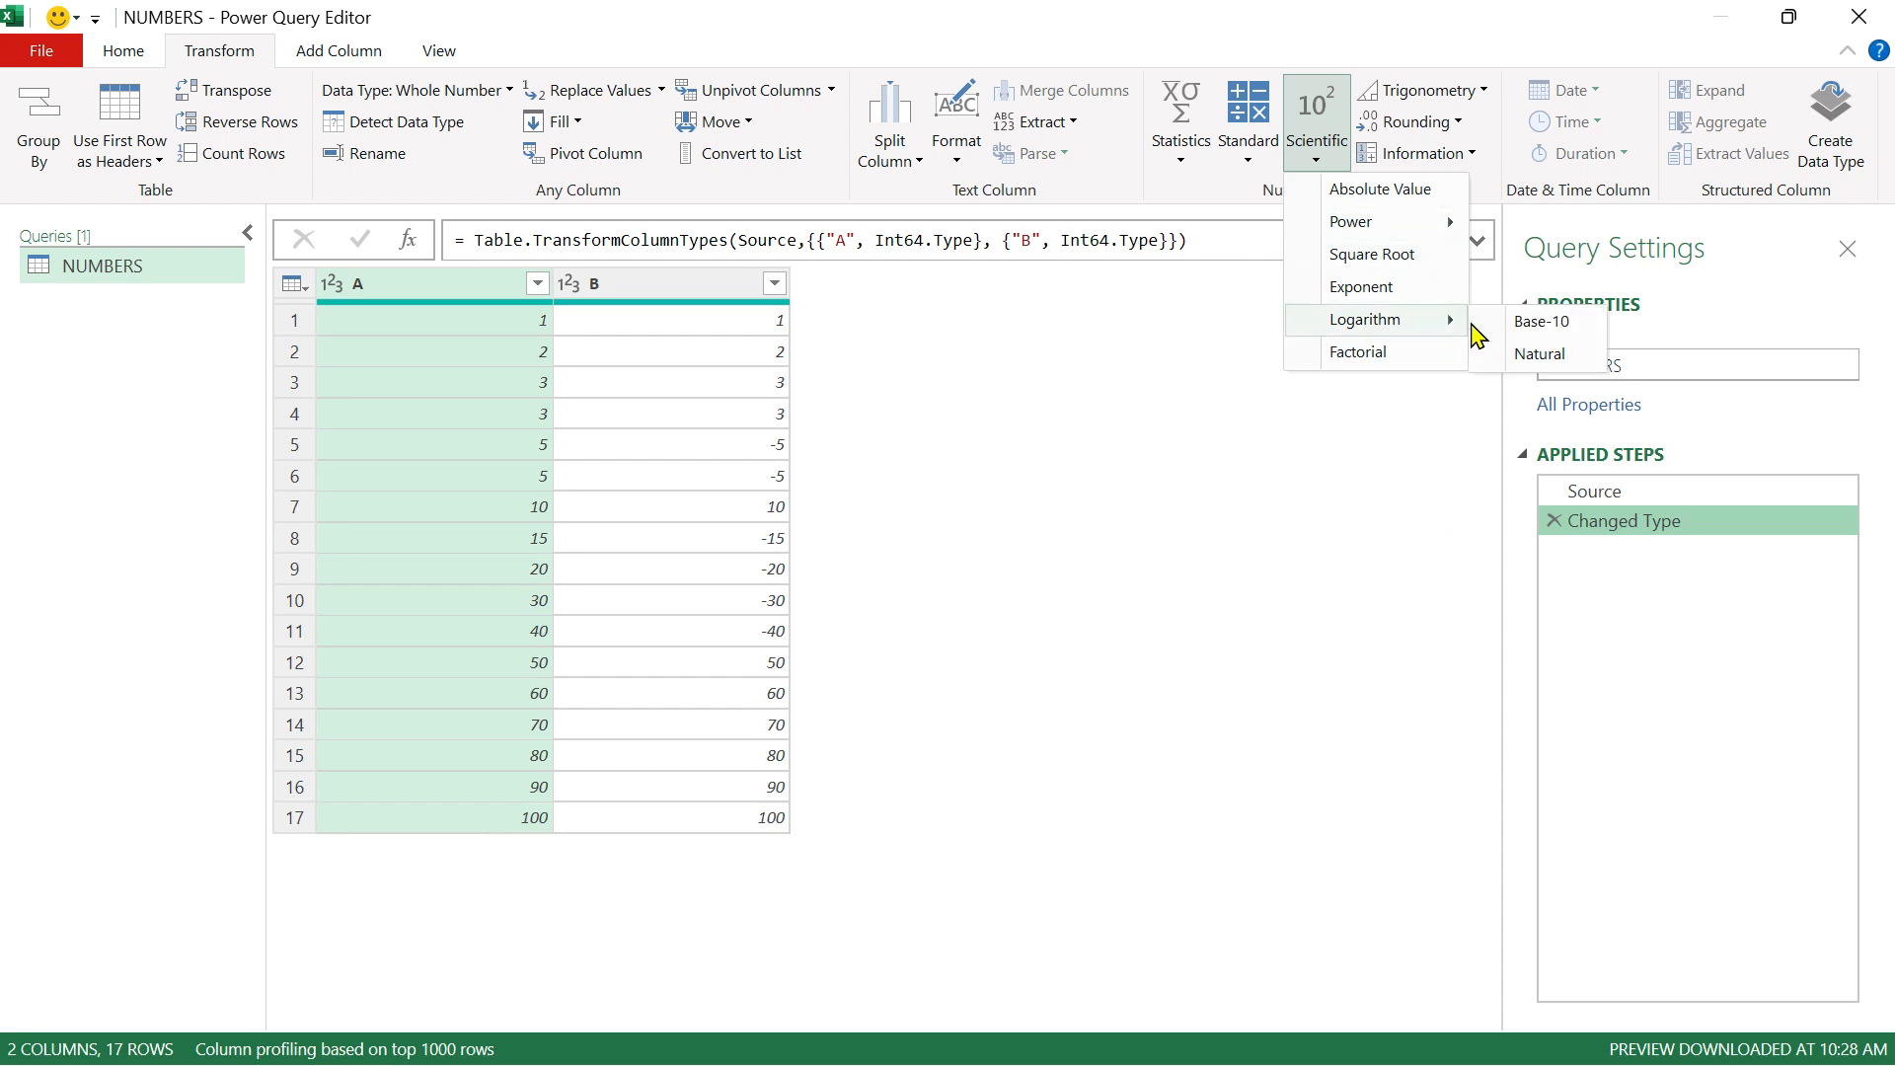
click(1542, 325)
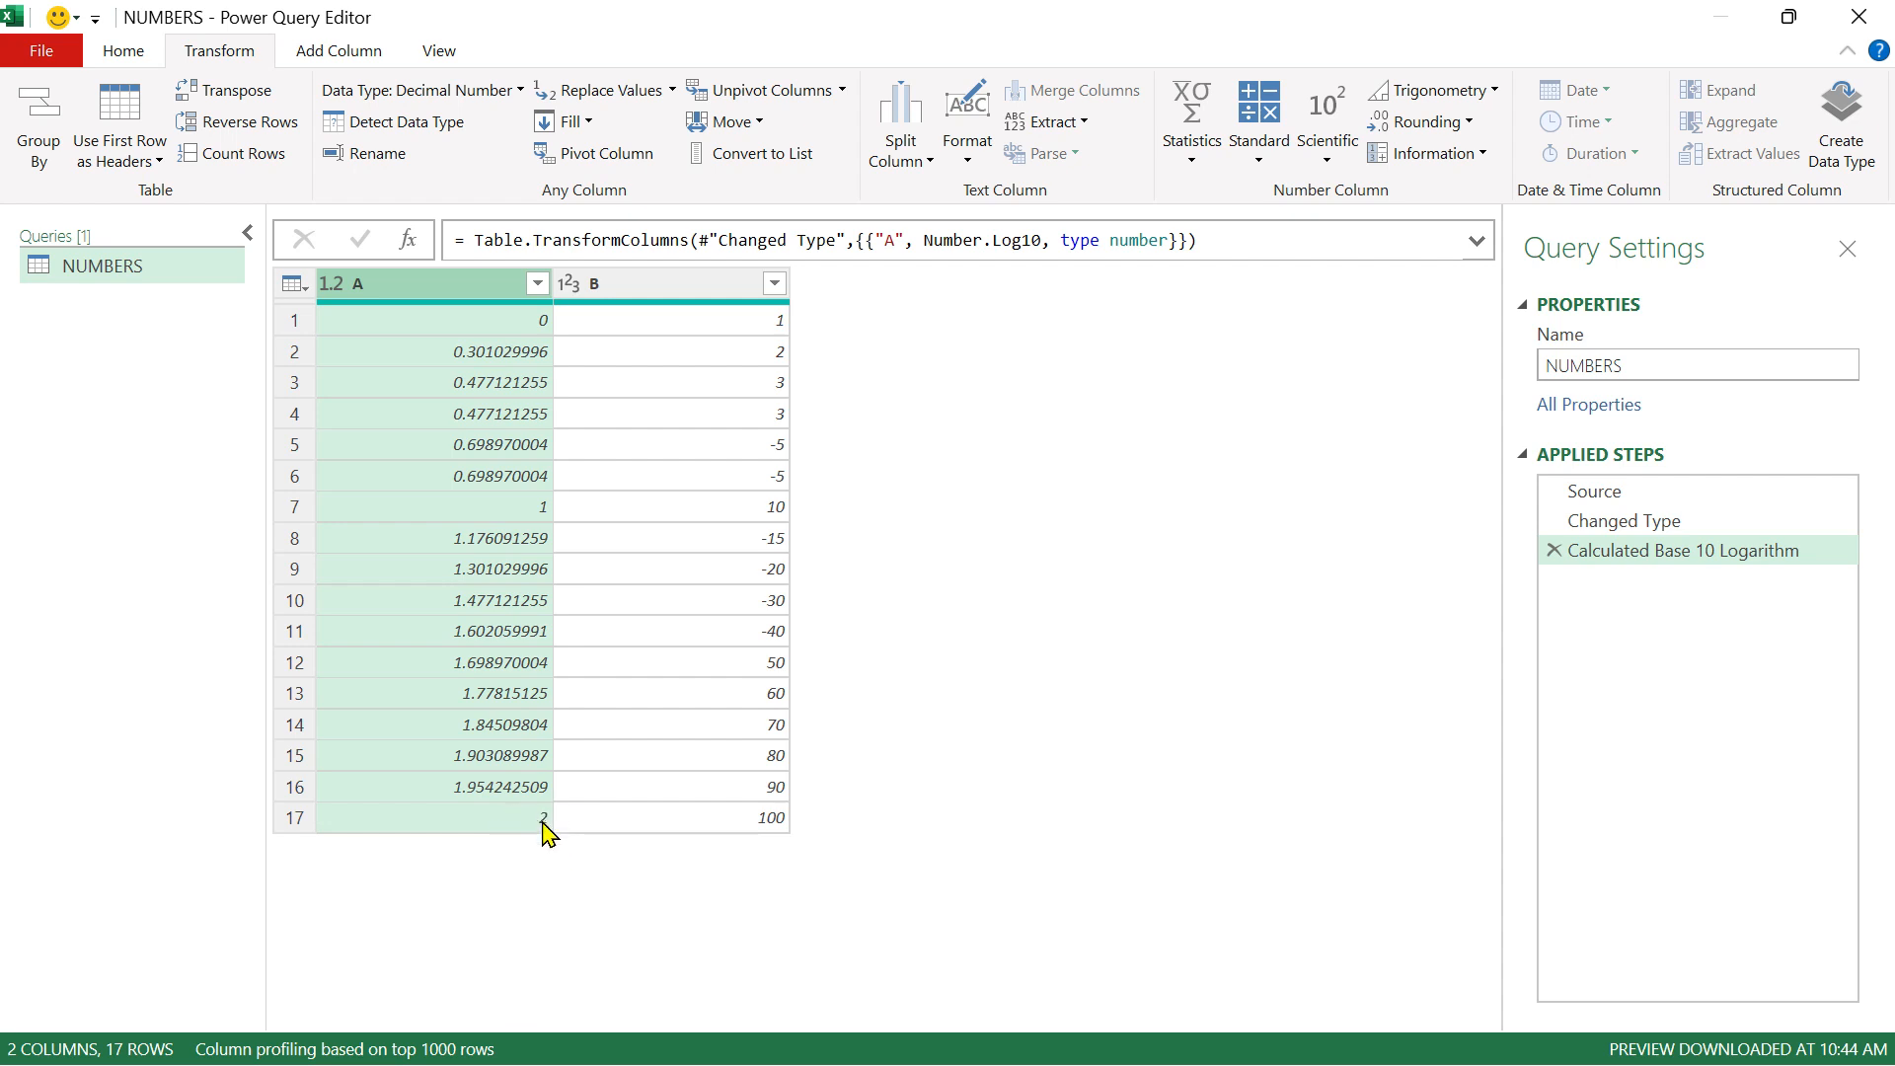
click(1553, 550)
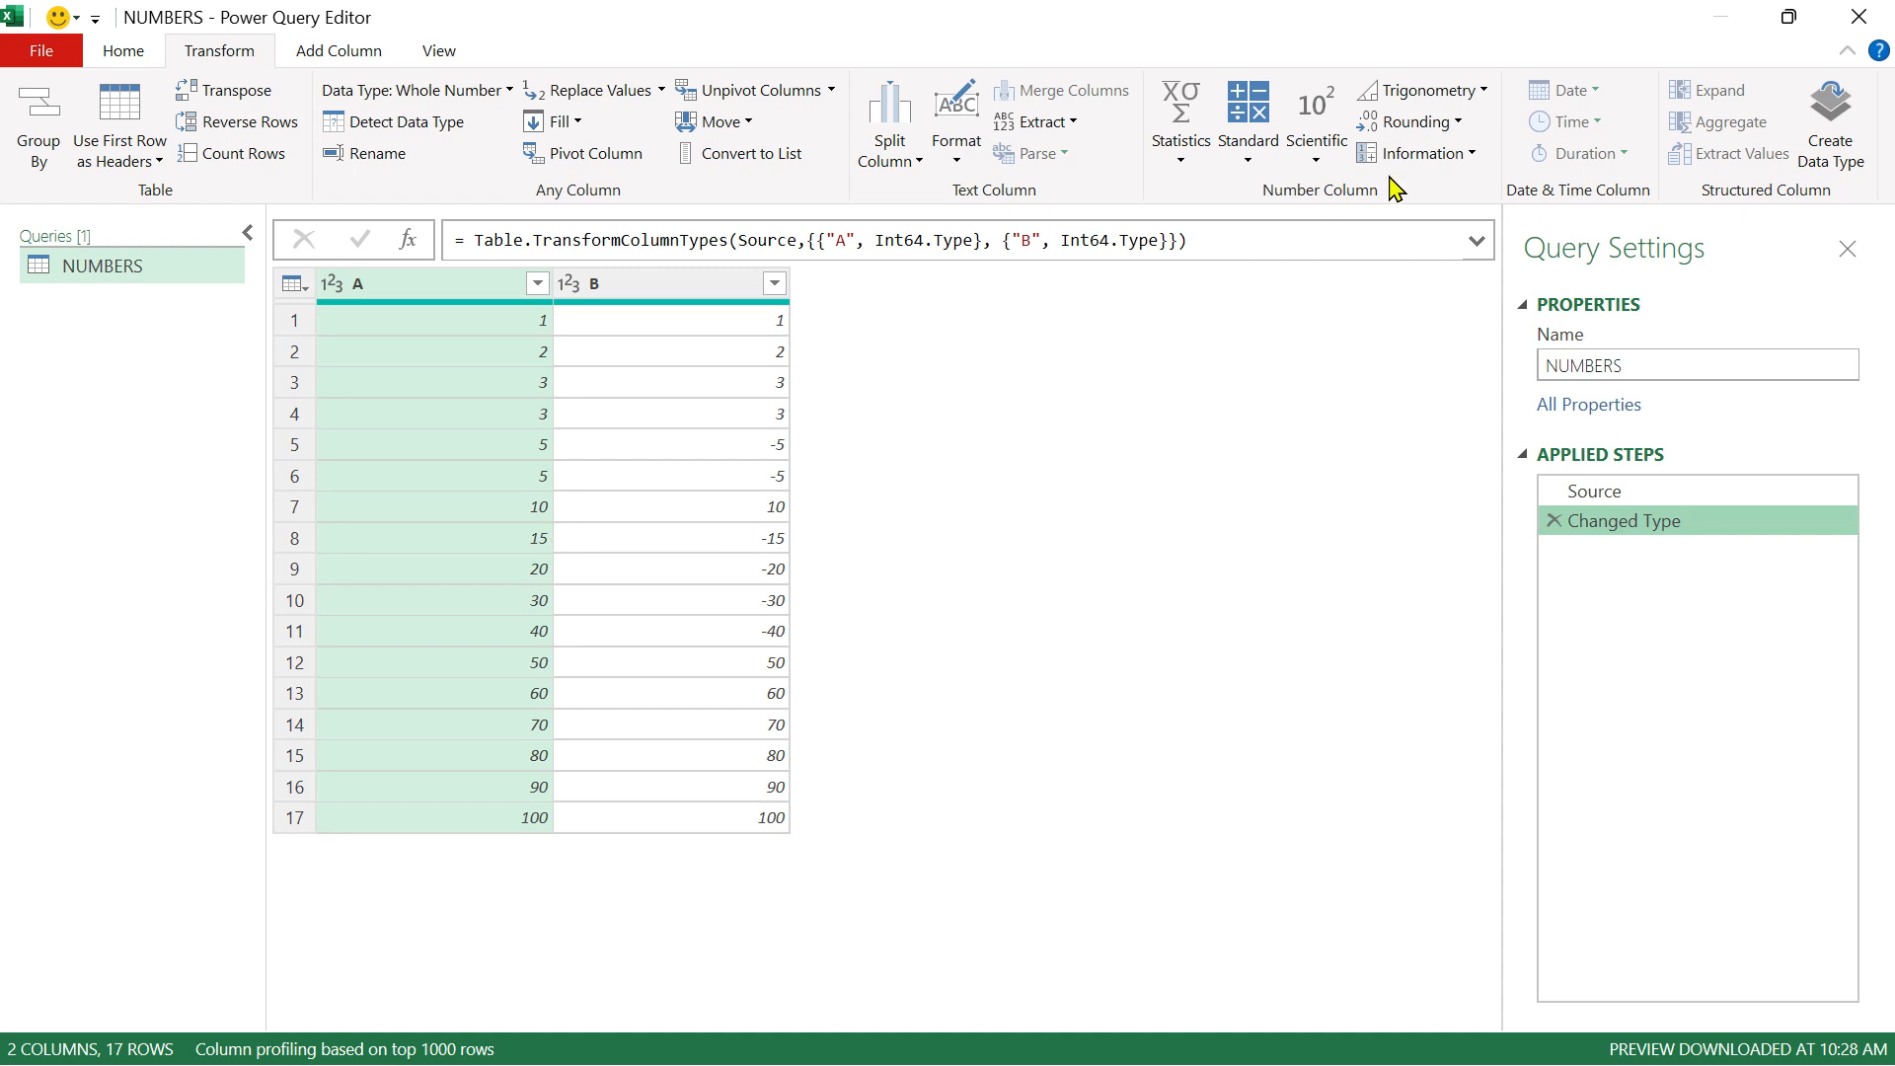
Step: Apply the natural logarithm to column A and compare its values with those in the Changed Type step
click(1321, 156)
mouse_move(1403, 330)
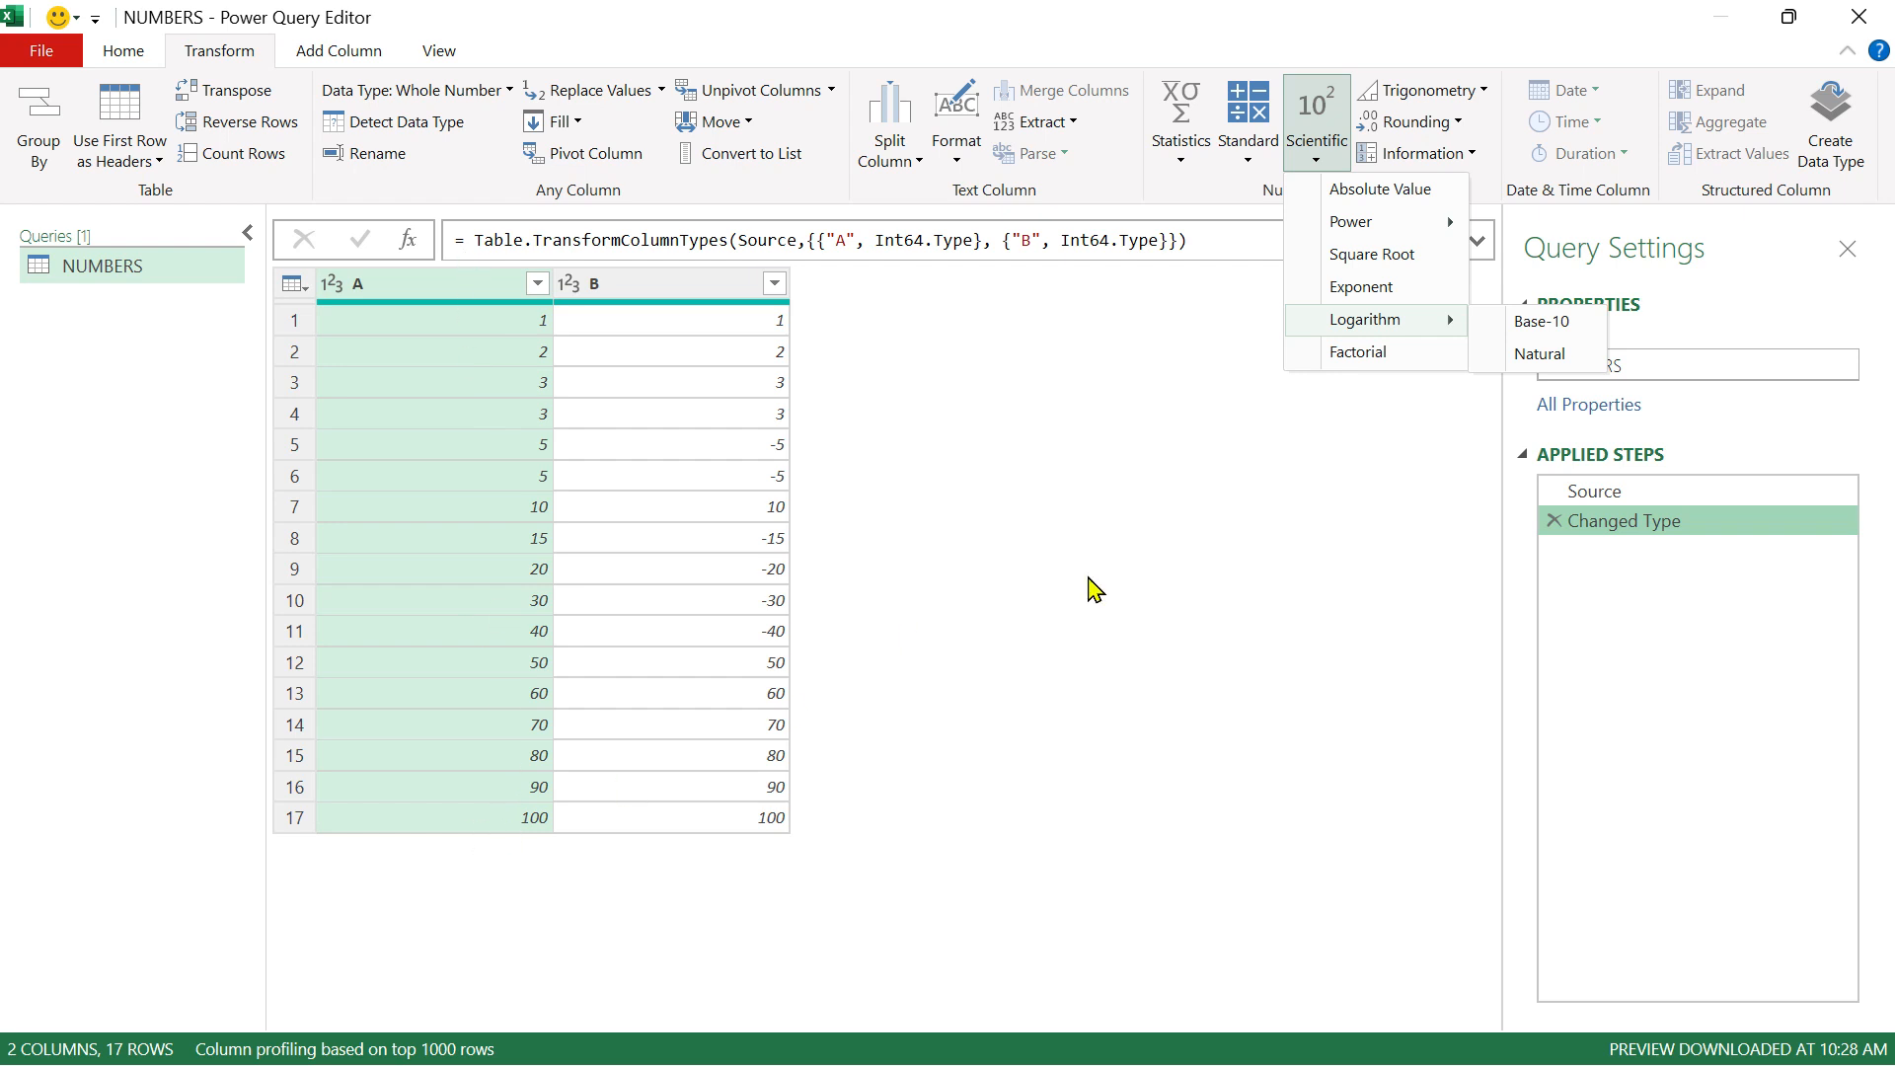
click(1546, 357)
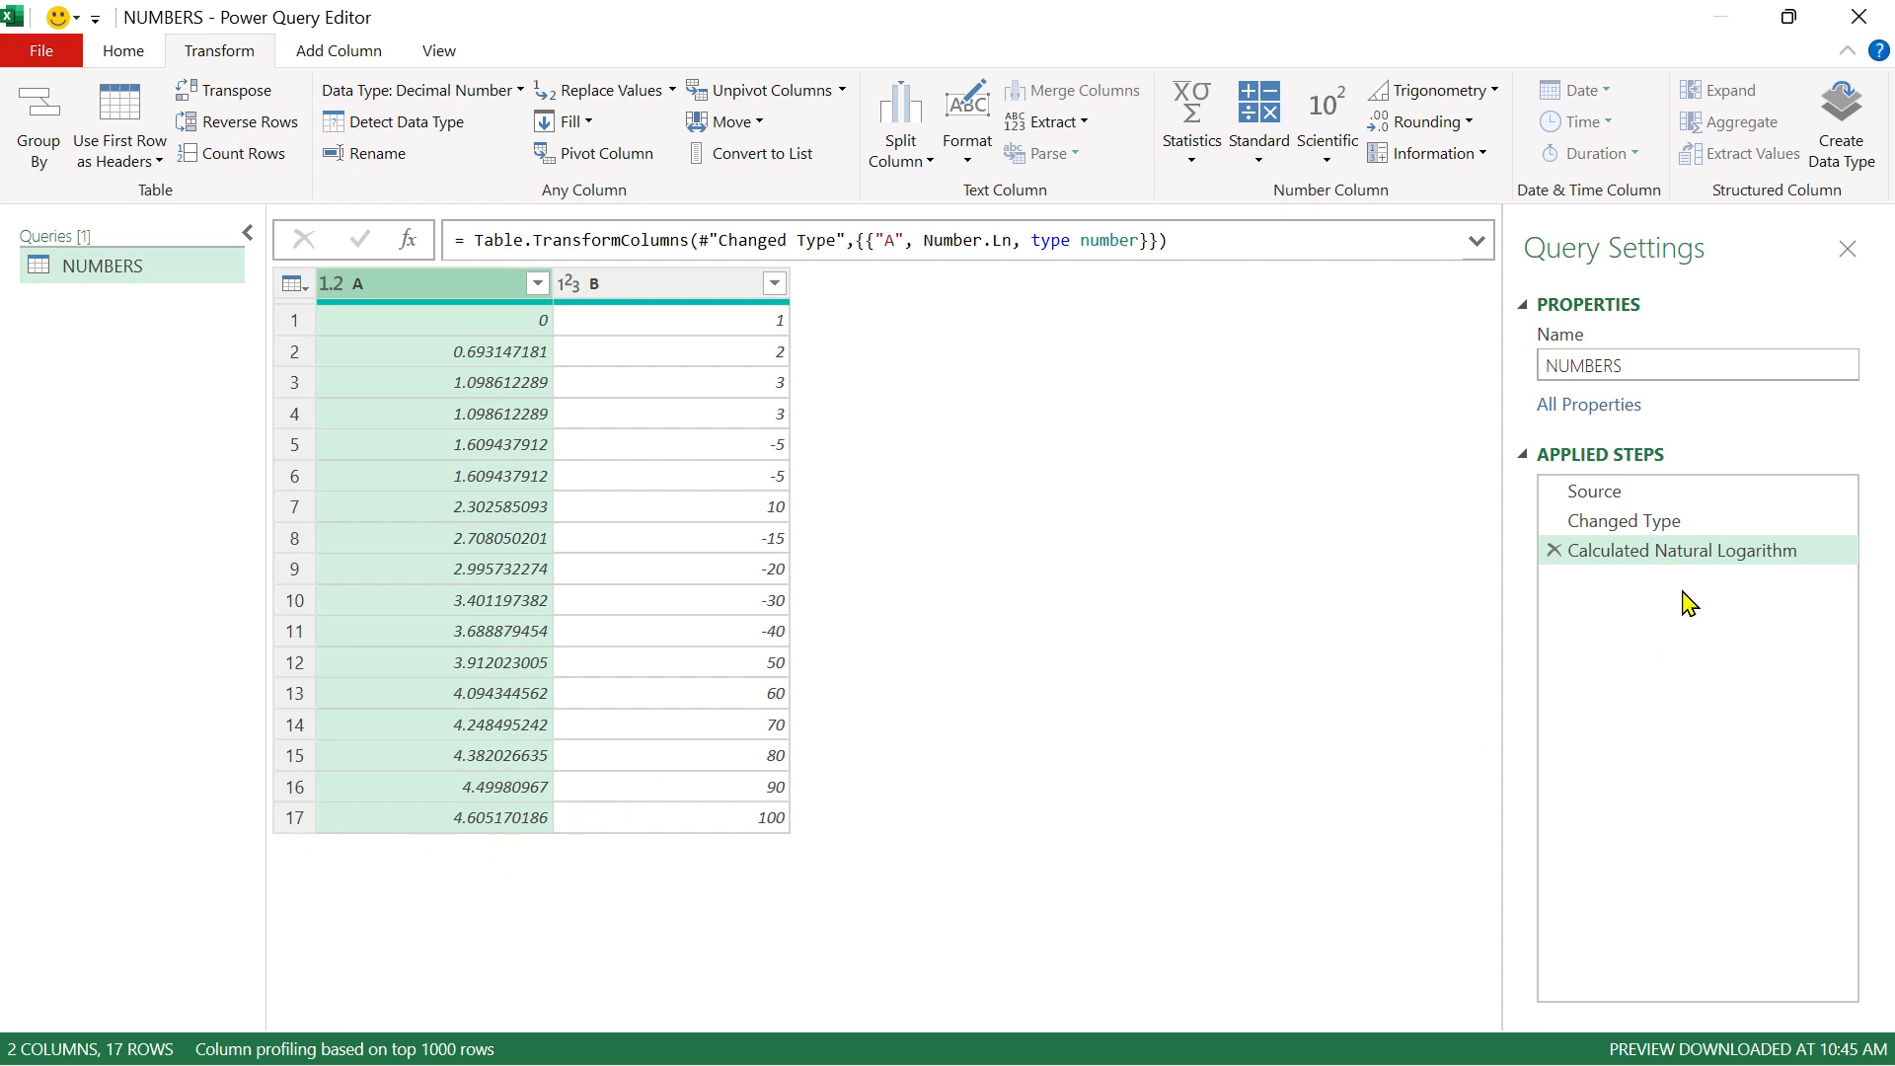
click(1634, 520)
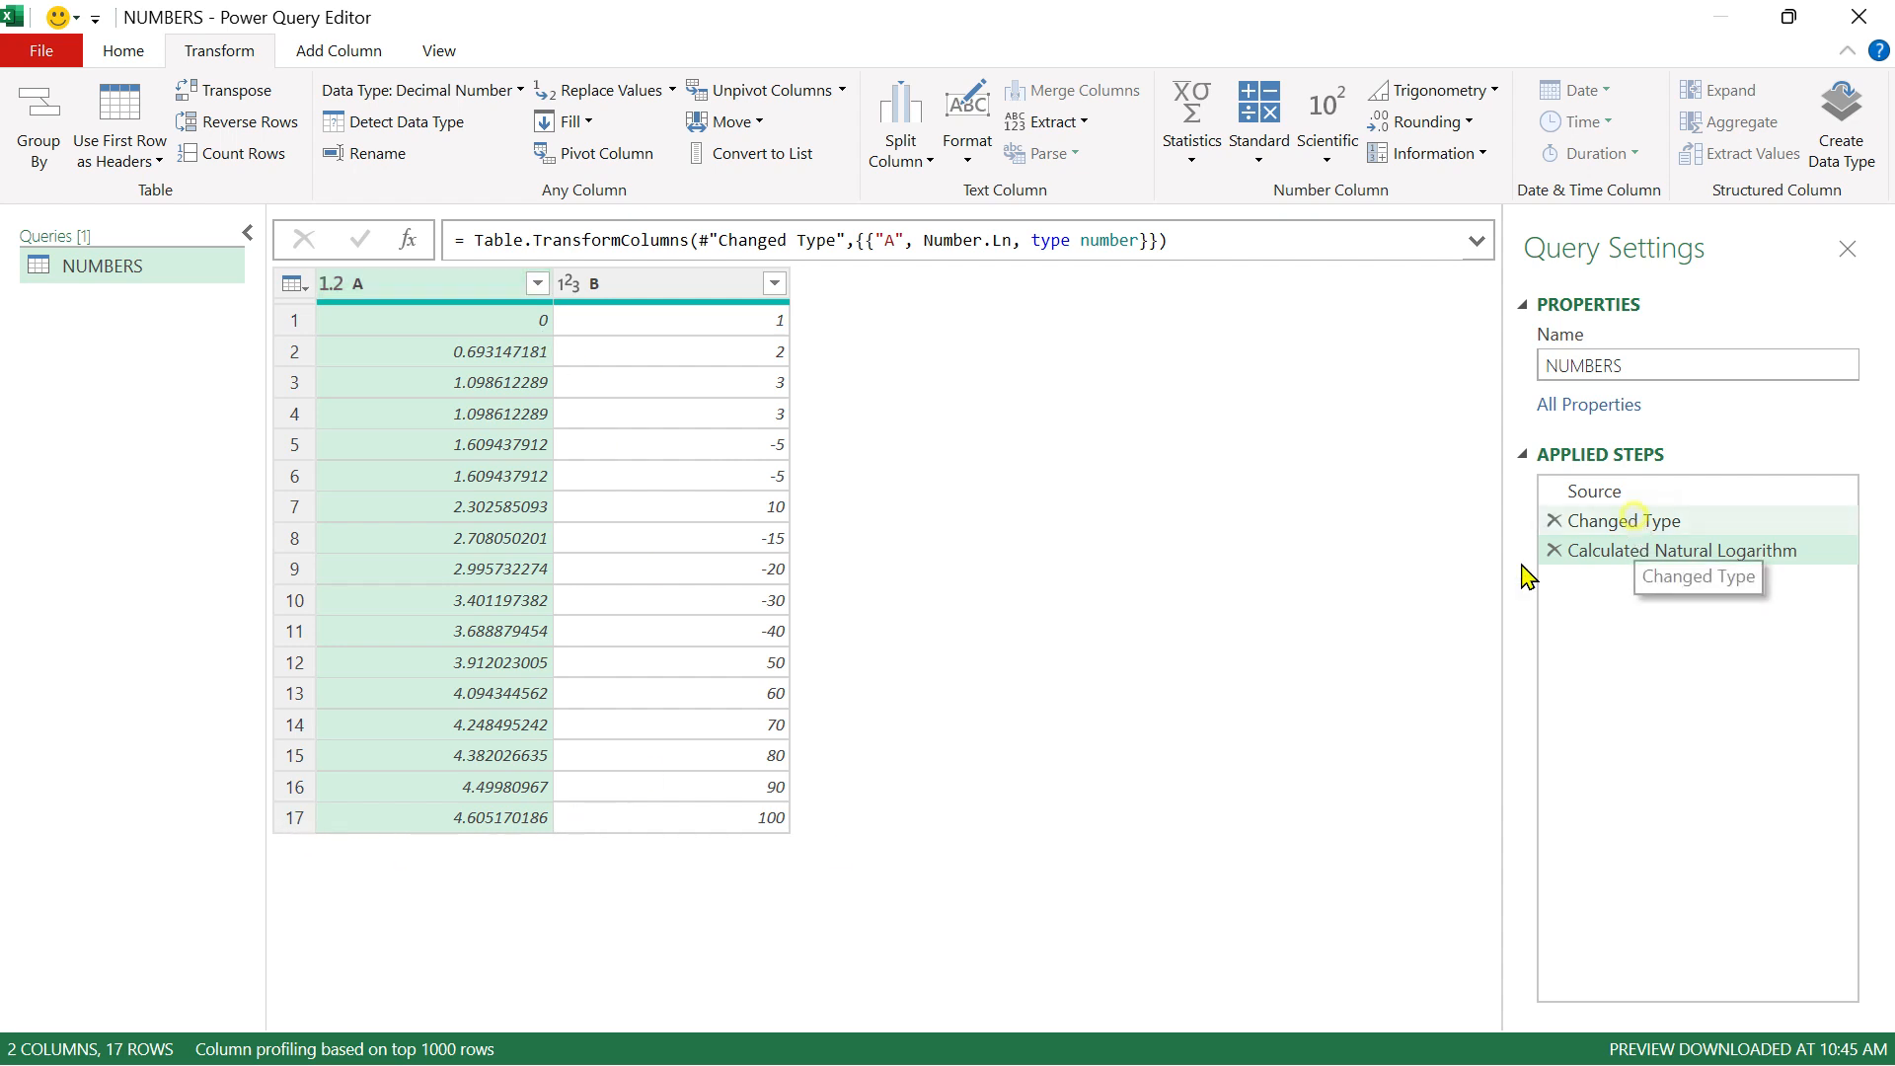
click(1624, 552)
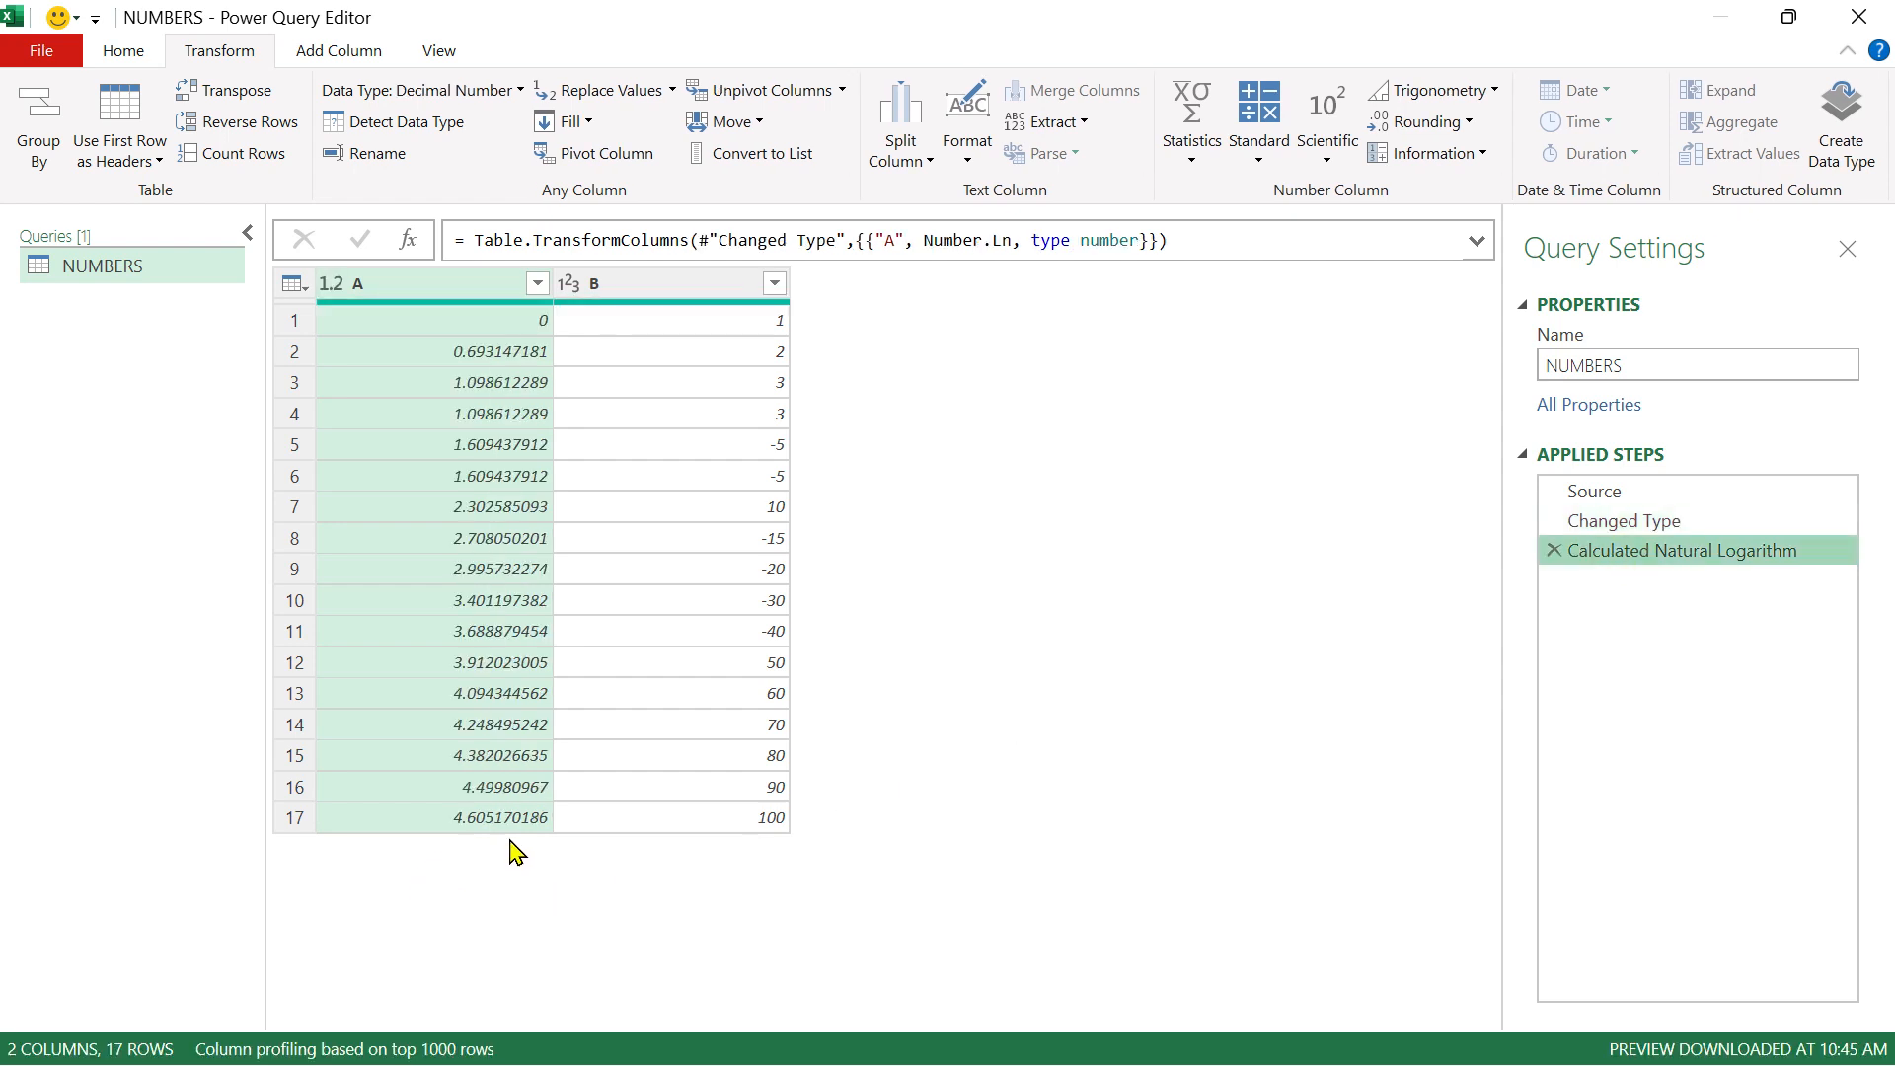
click(1624, 520)
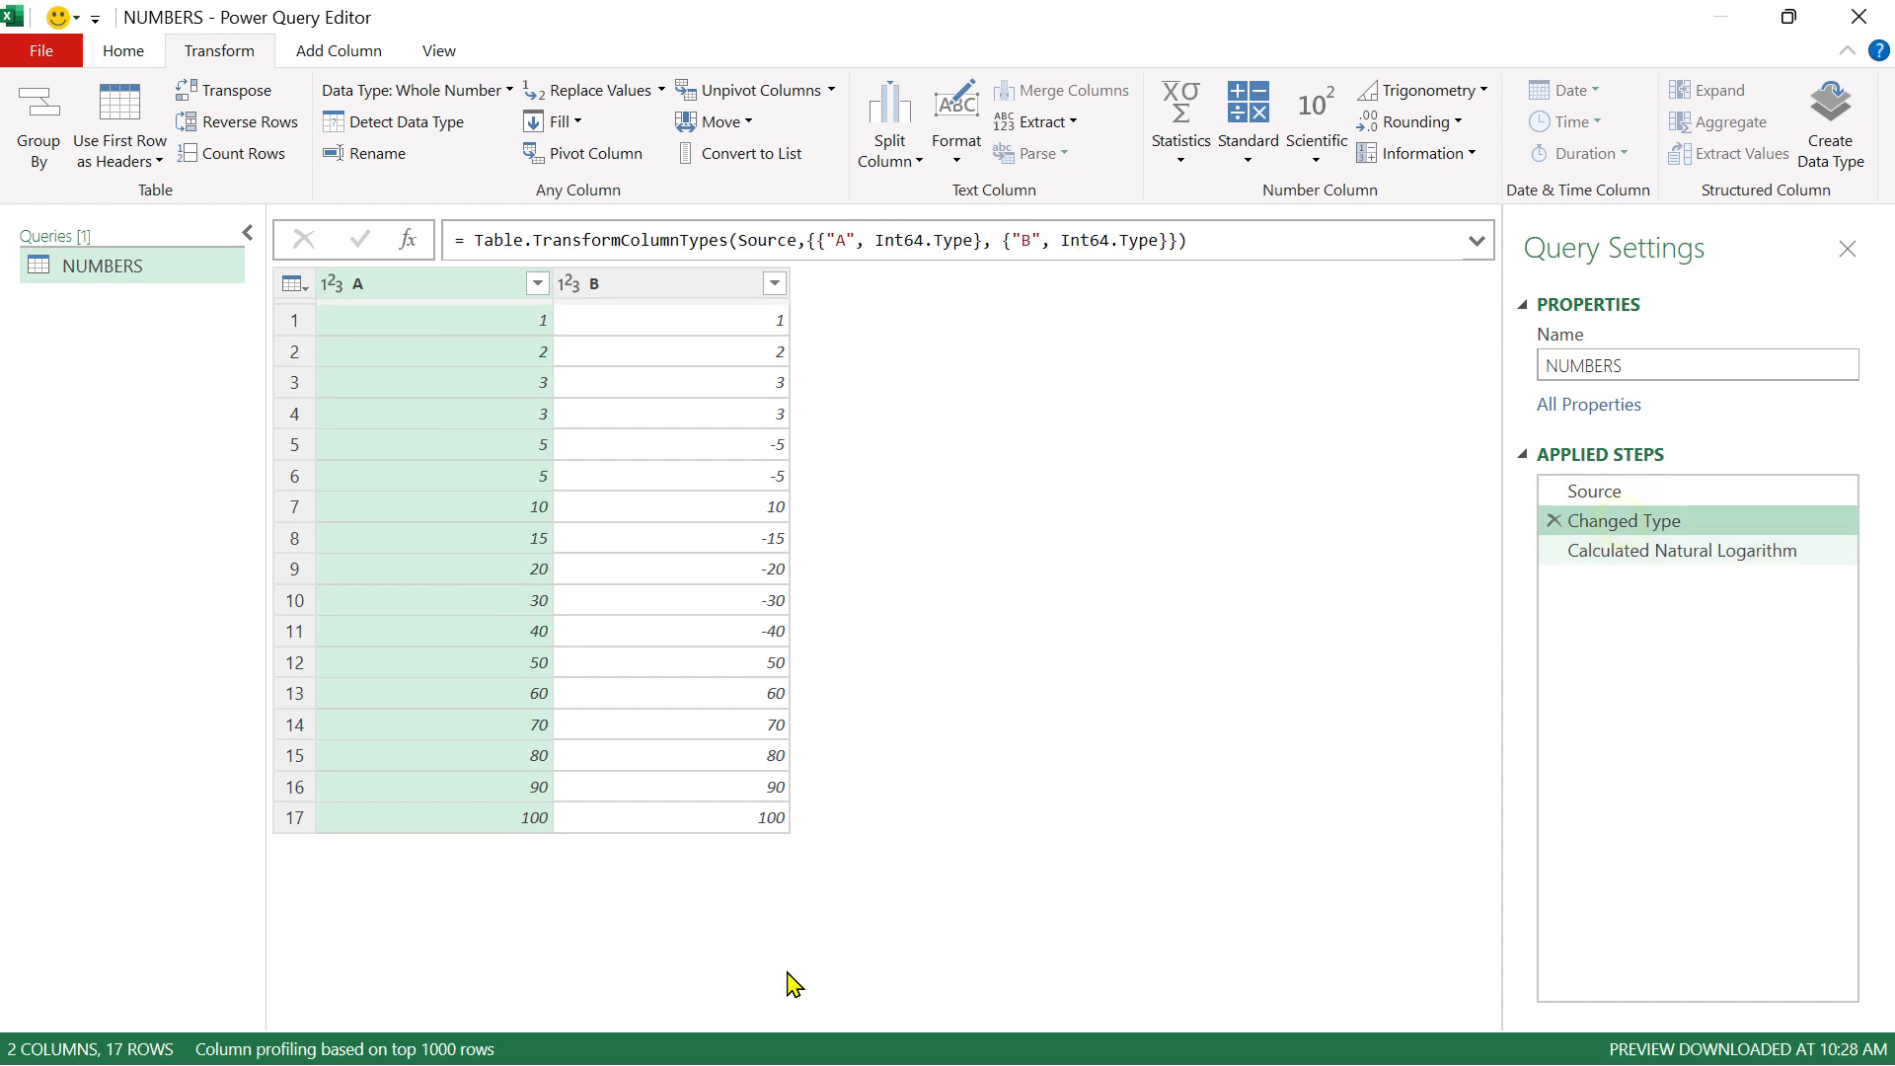
click(1657, 551)
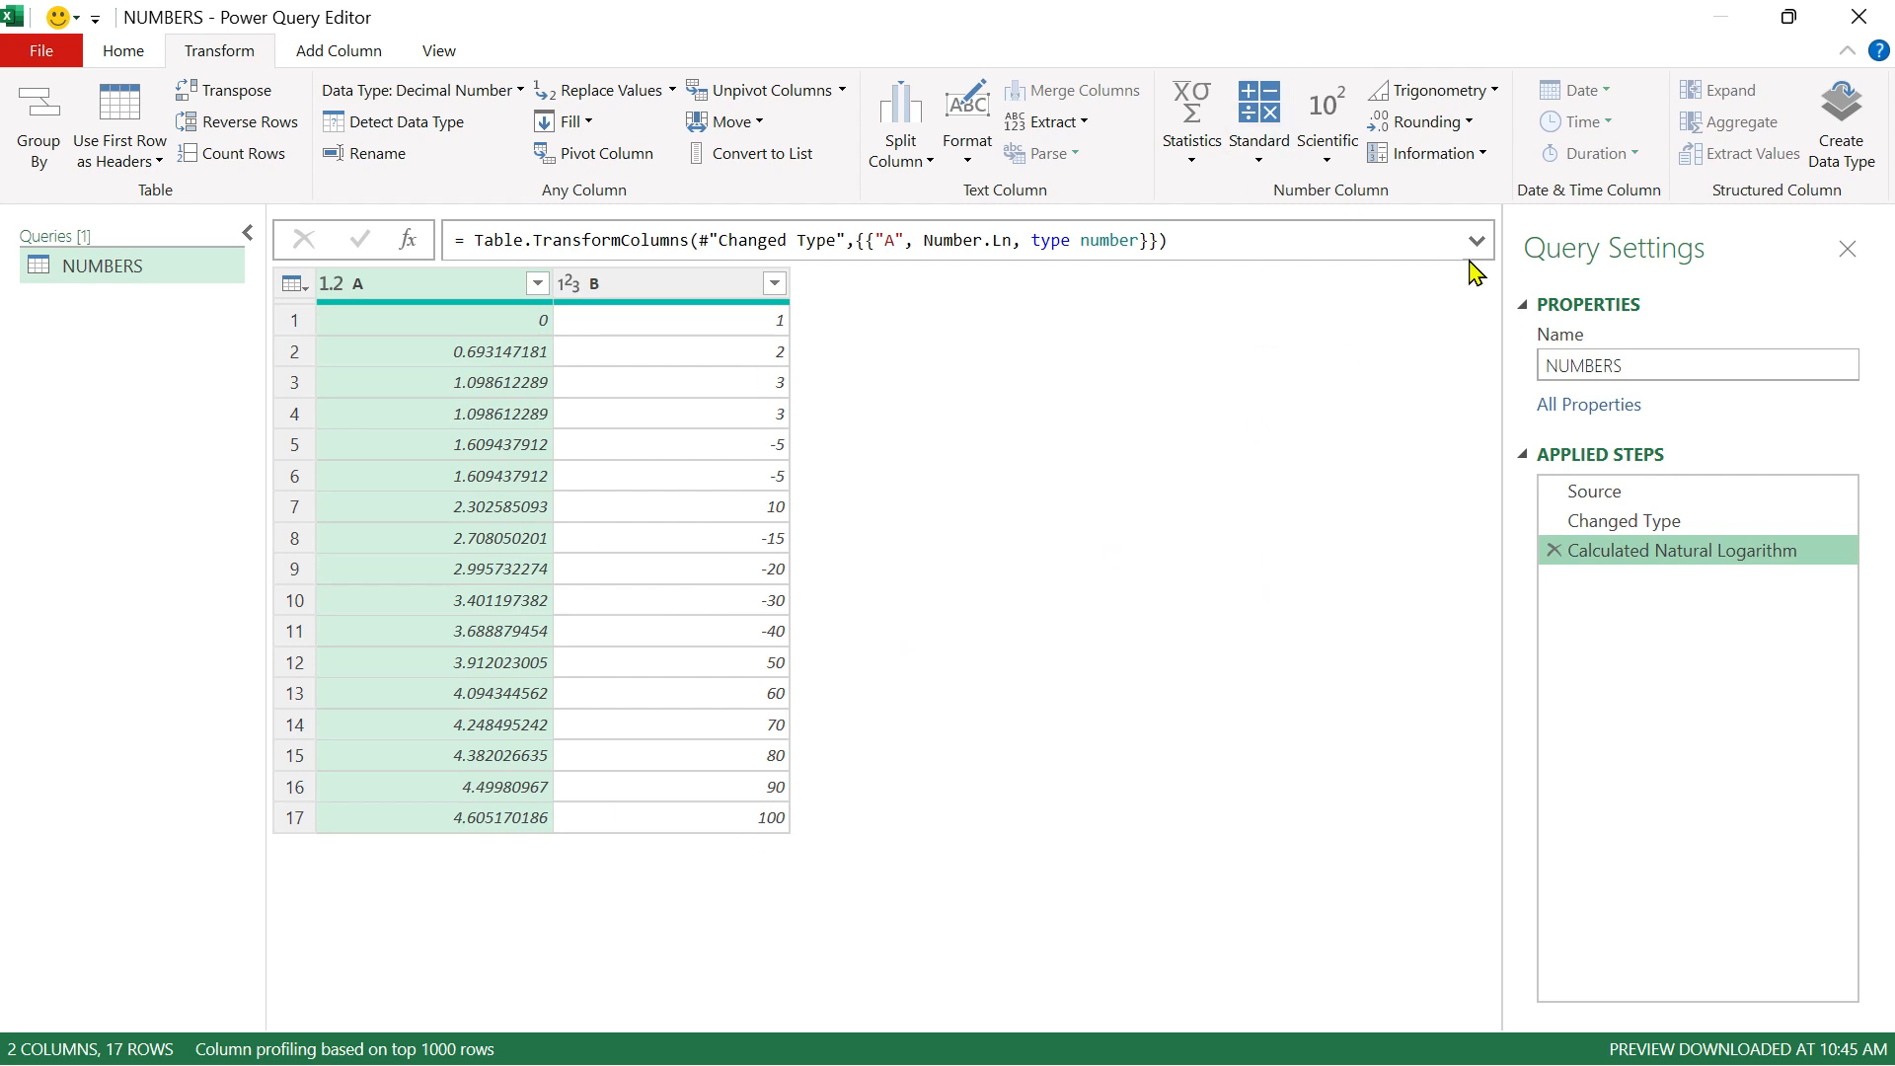
Step: Delete the Calculated Natural Logarithm step from the NUMBERS query
click(1330, 168)
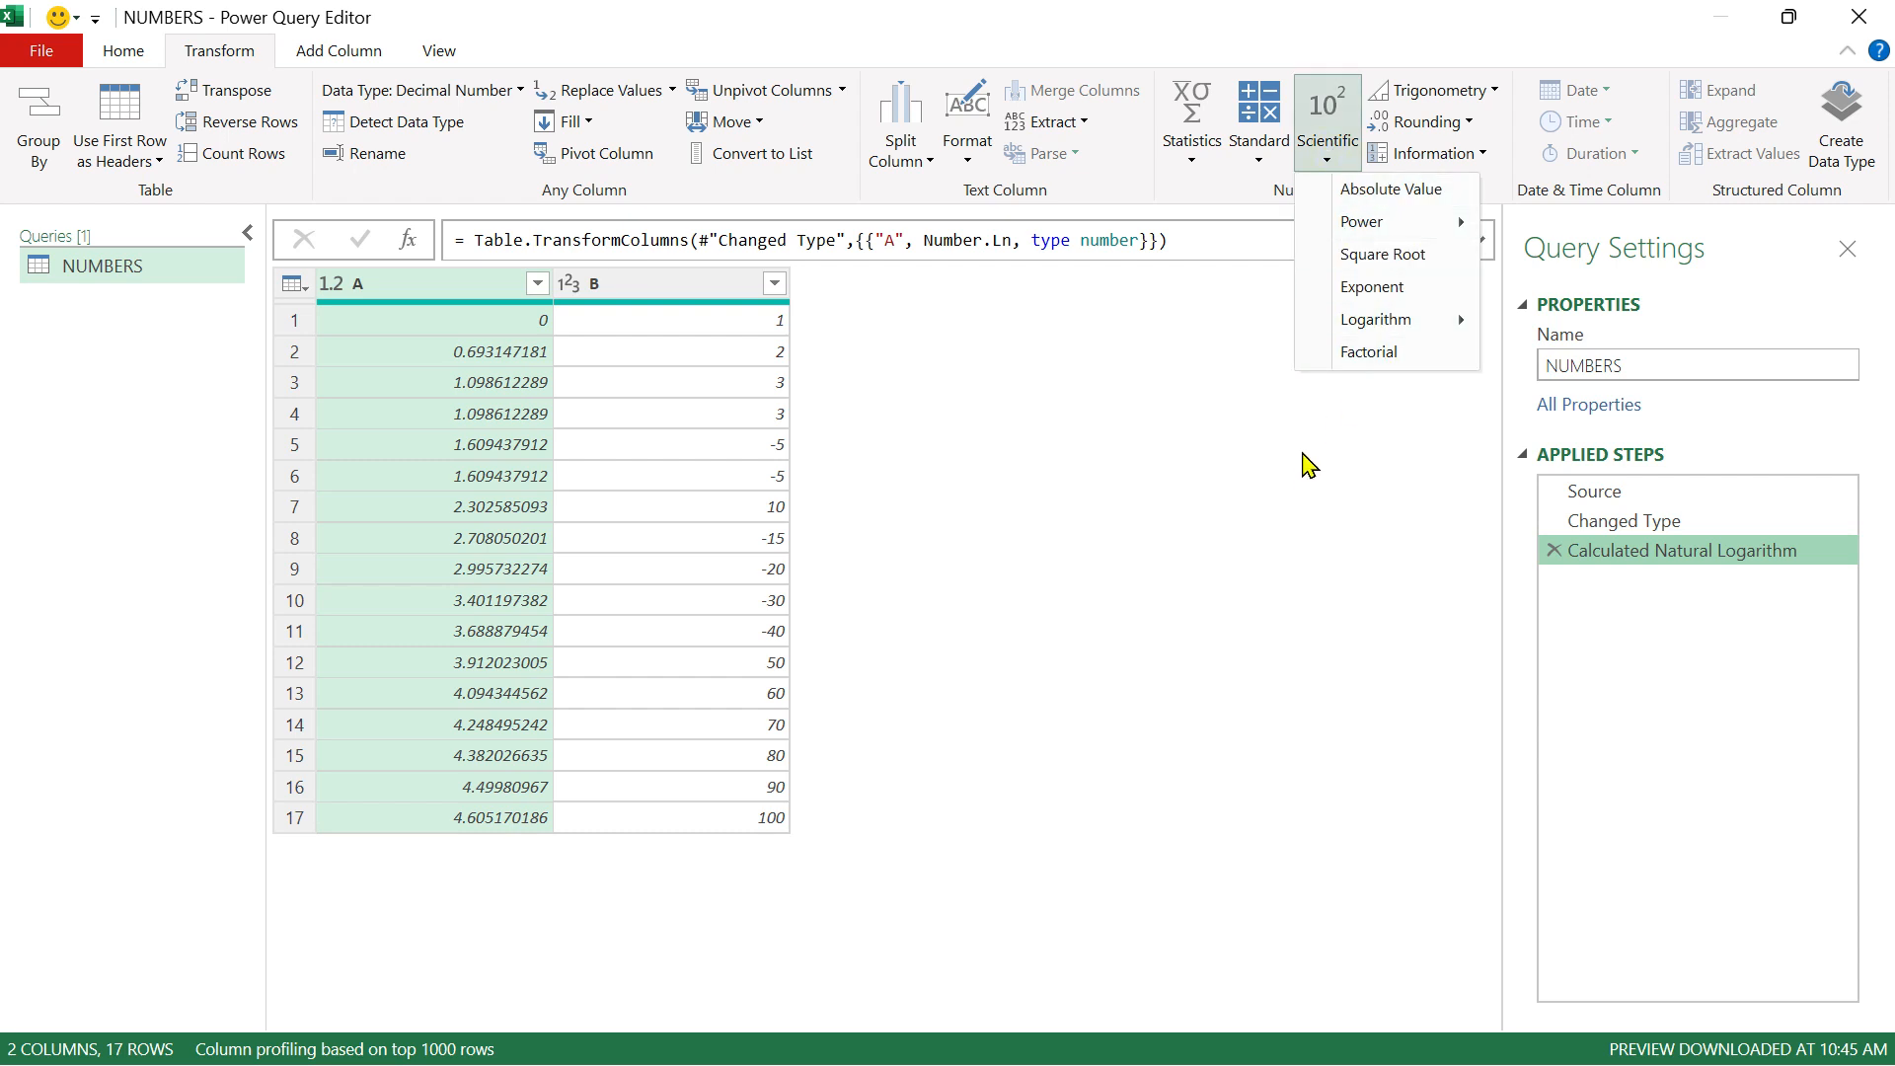
click(1658, 626)
click(1553, 550)
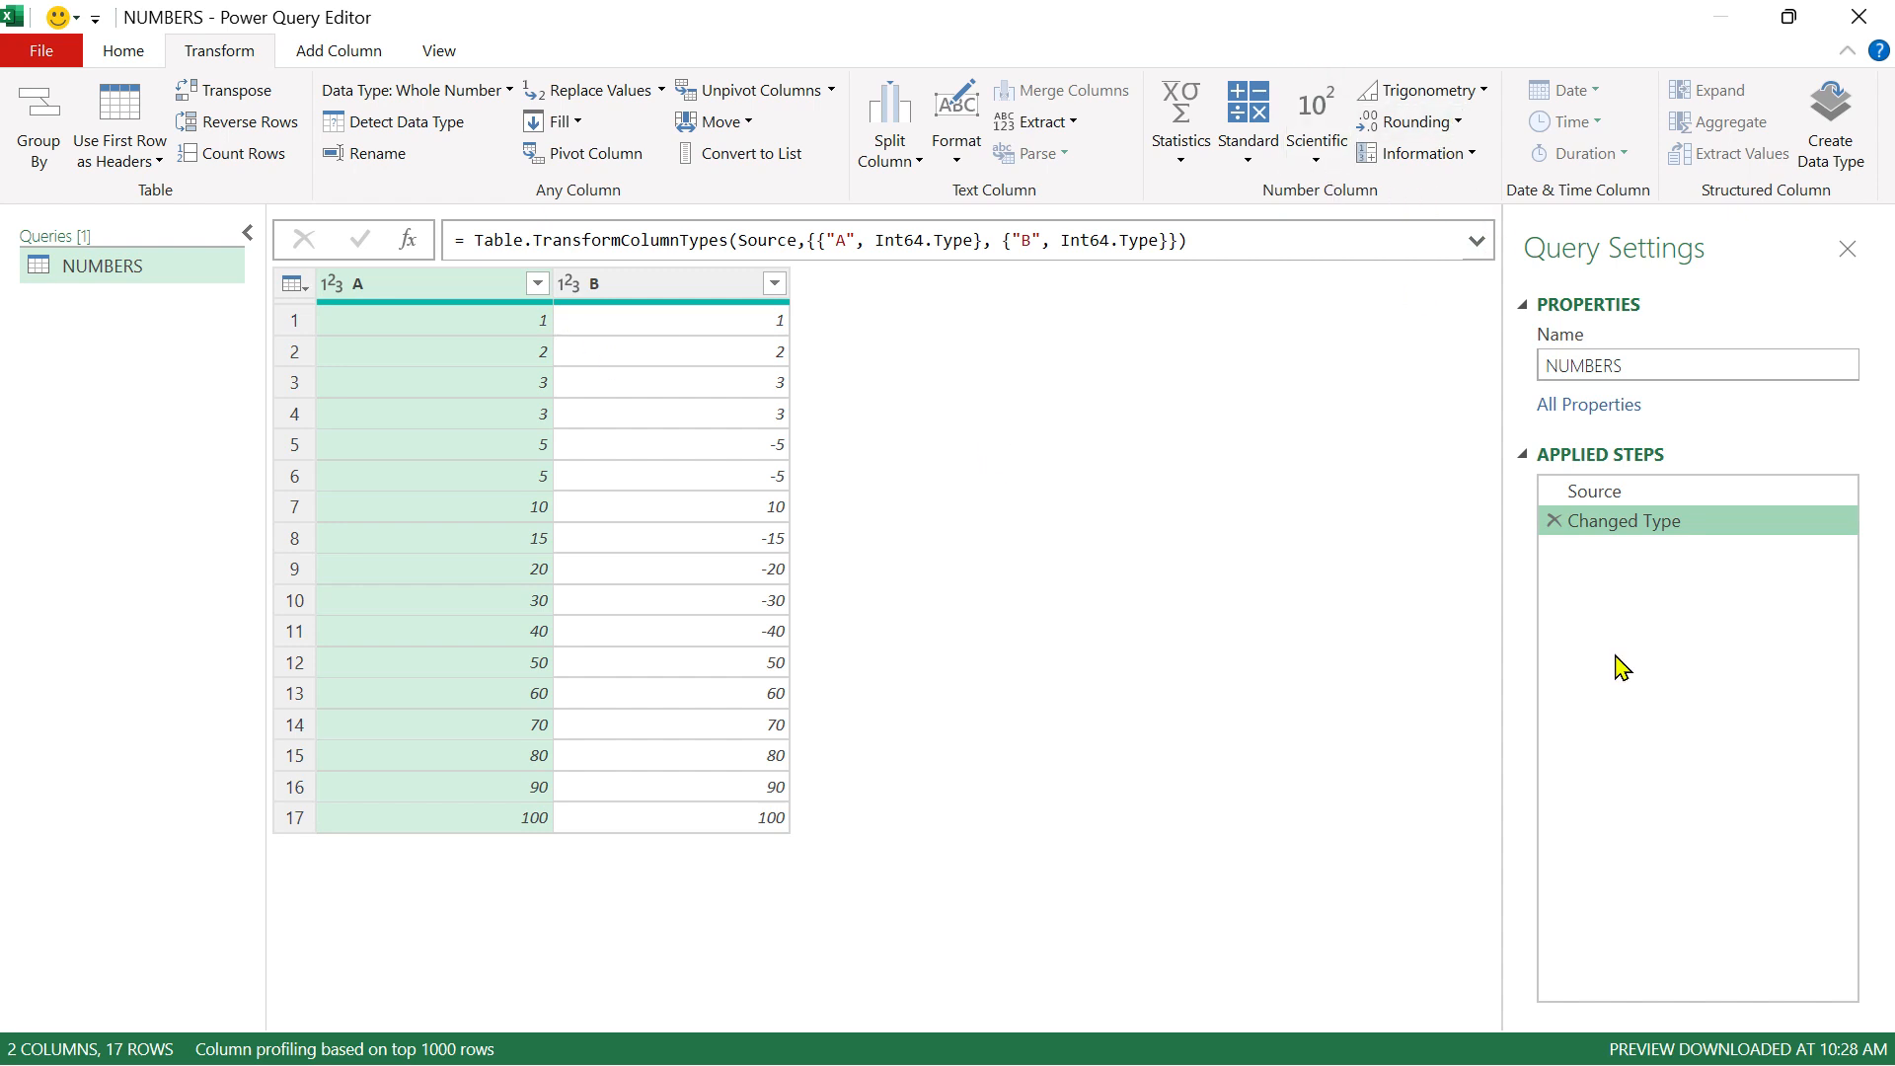
click(1328, 138)
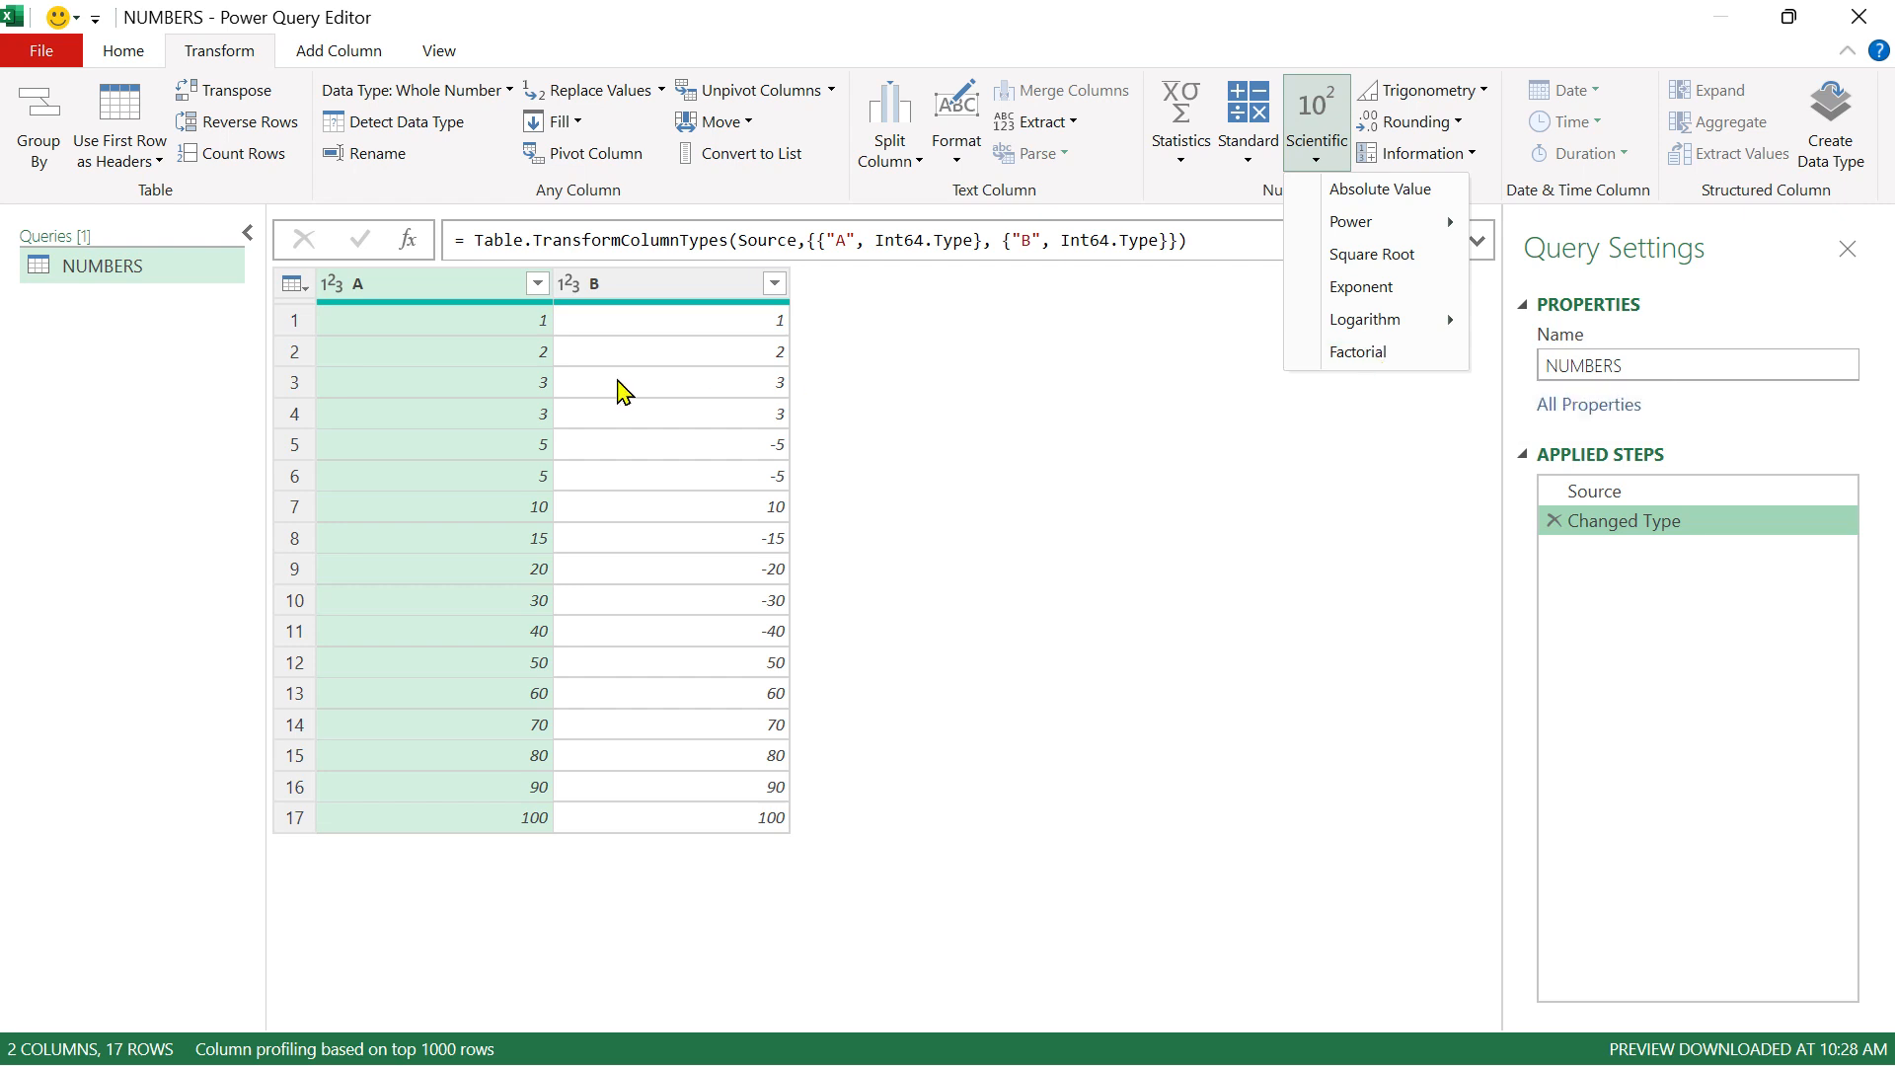
click(1002, 360)
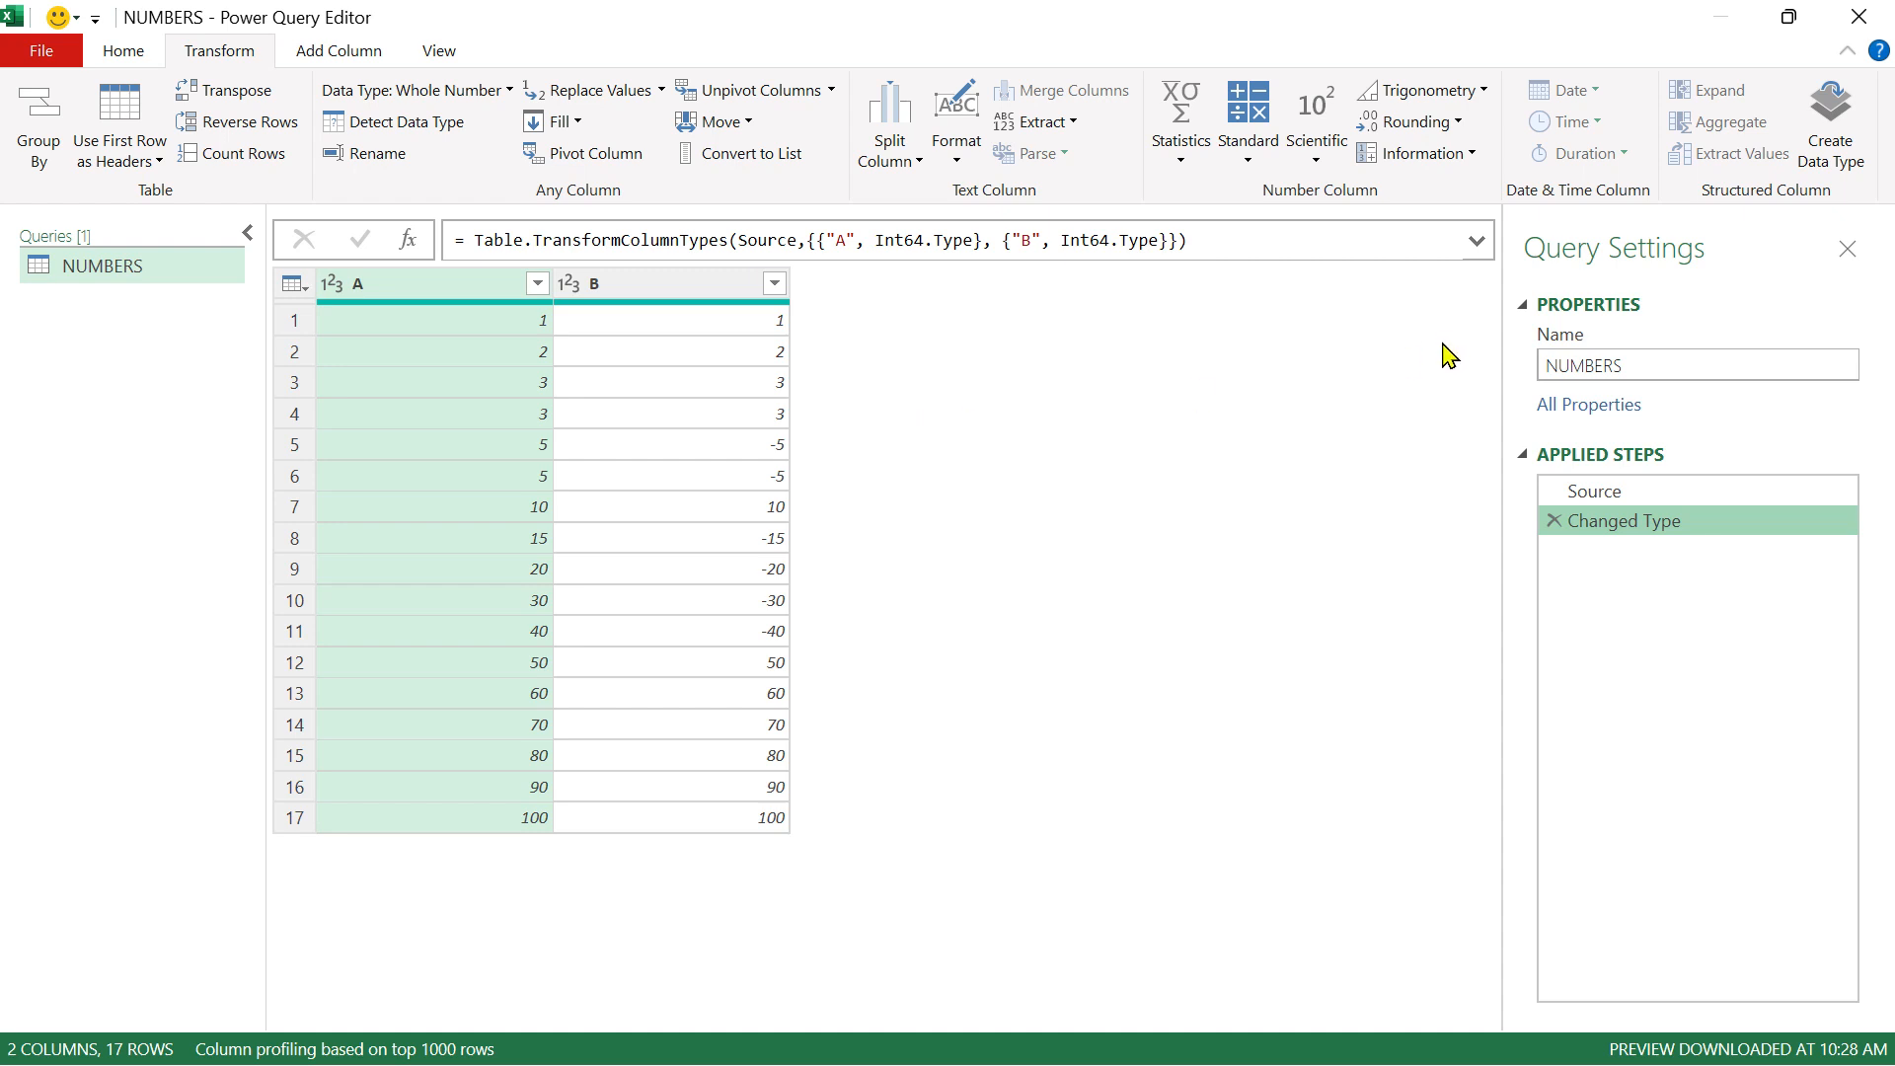
click(1318, 156)
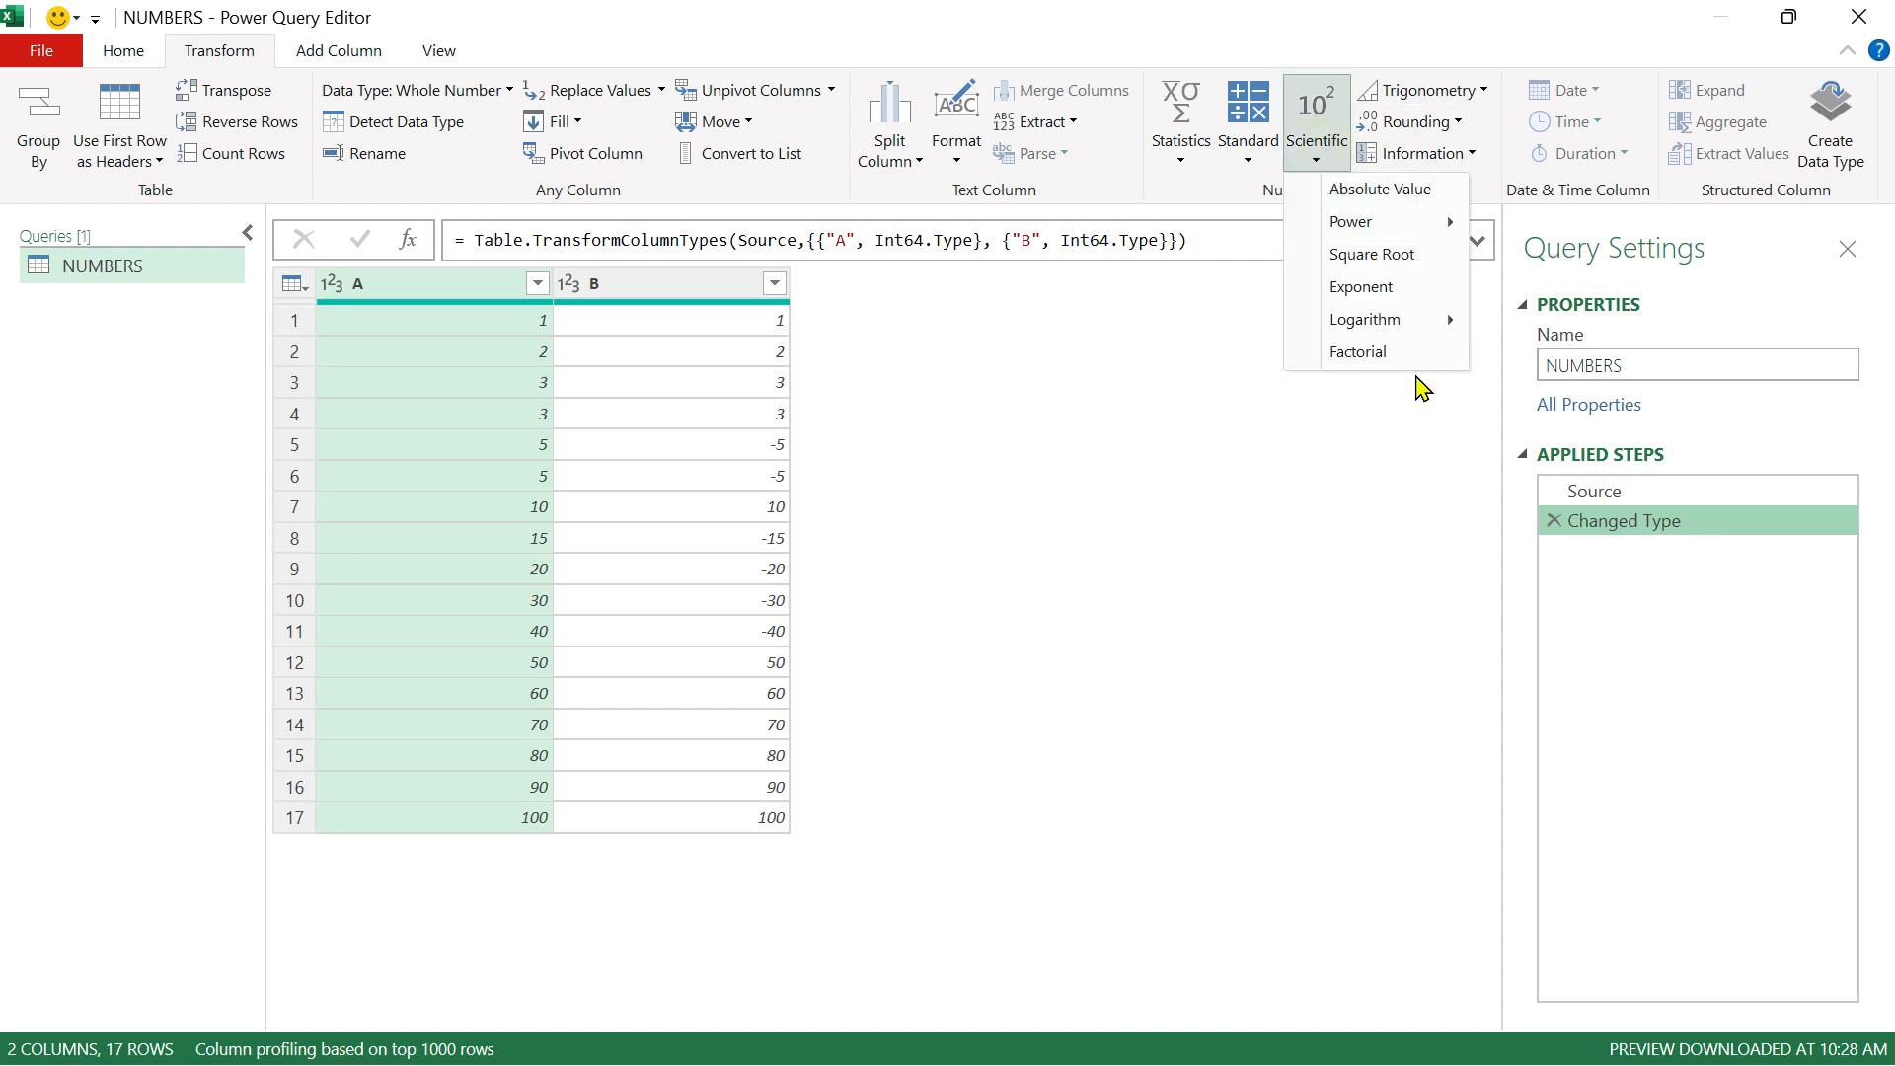
click(1483, 91)
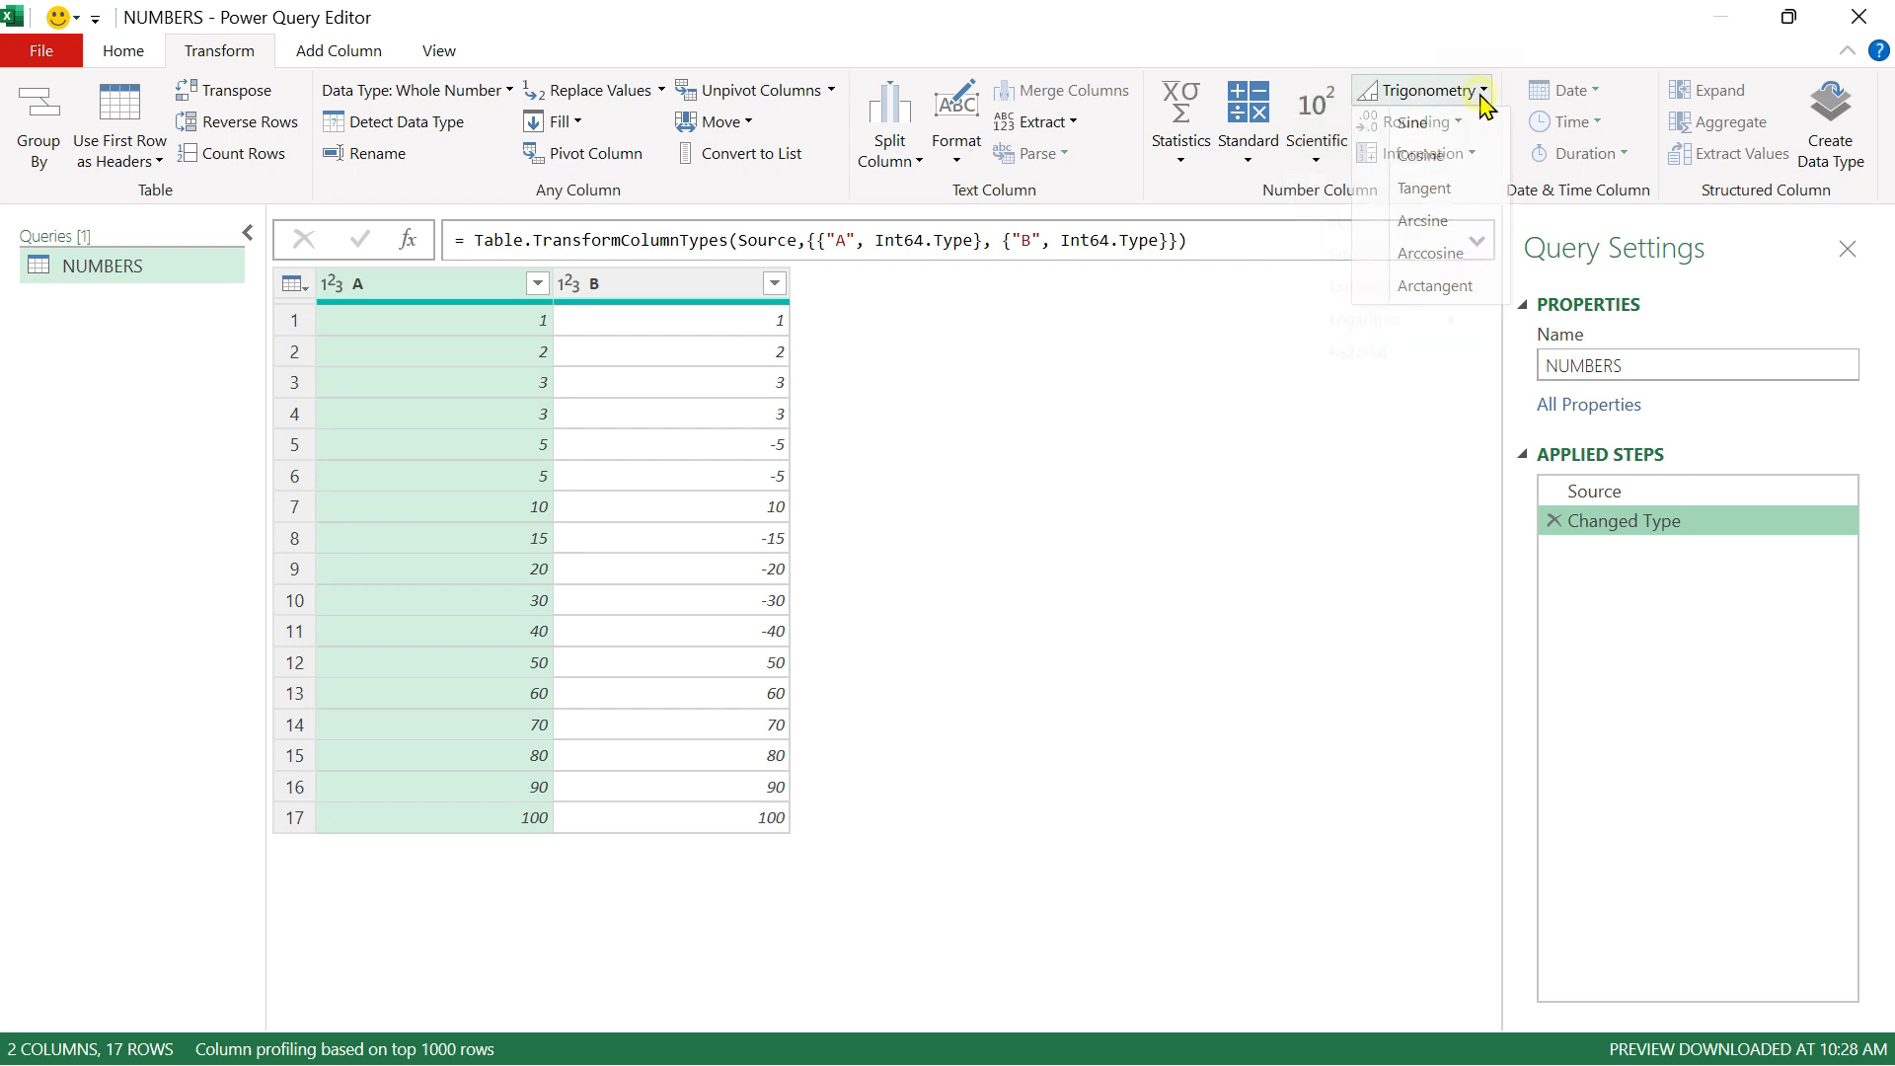
click(1483, 92)
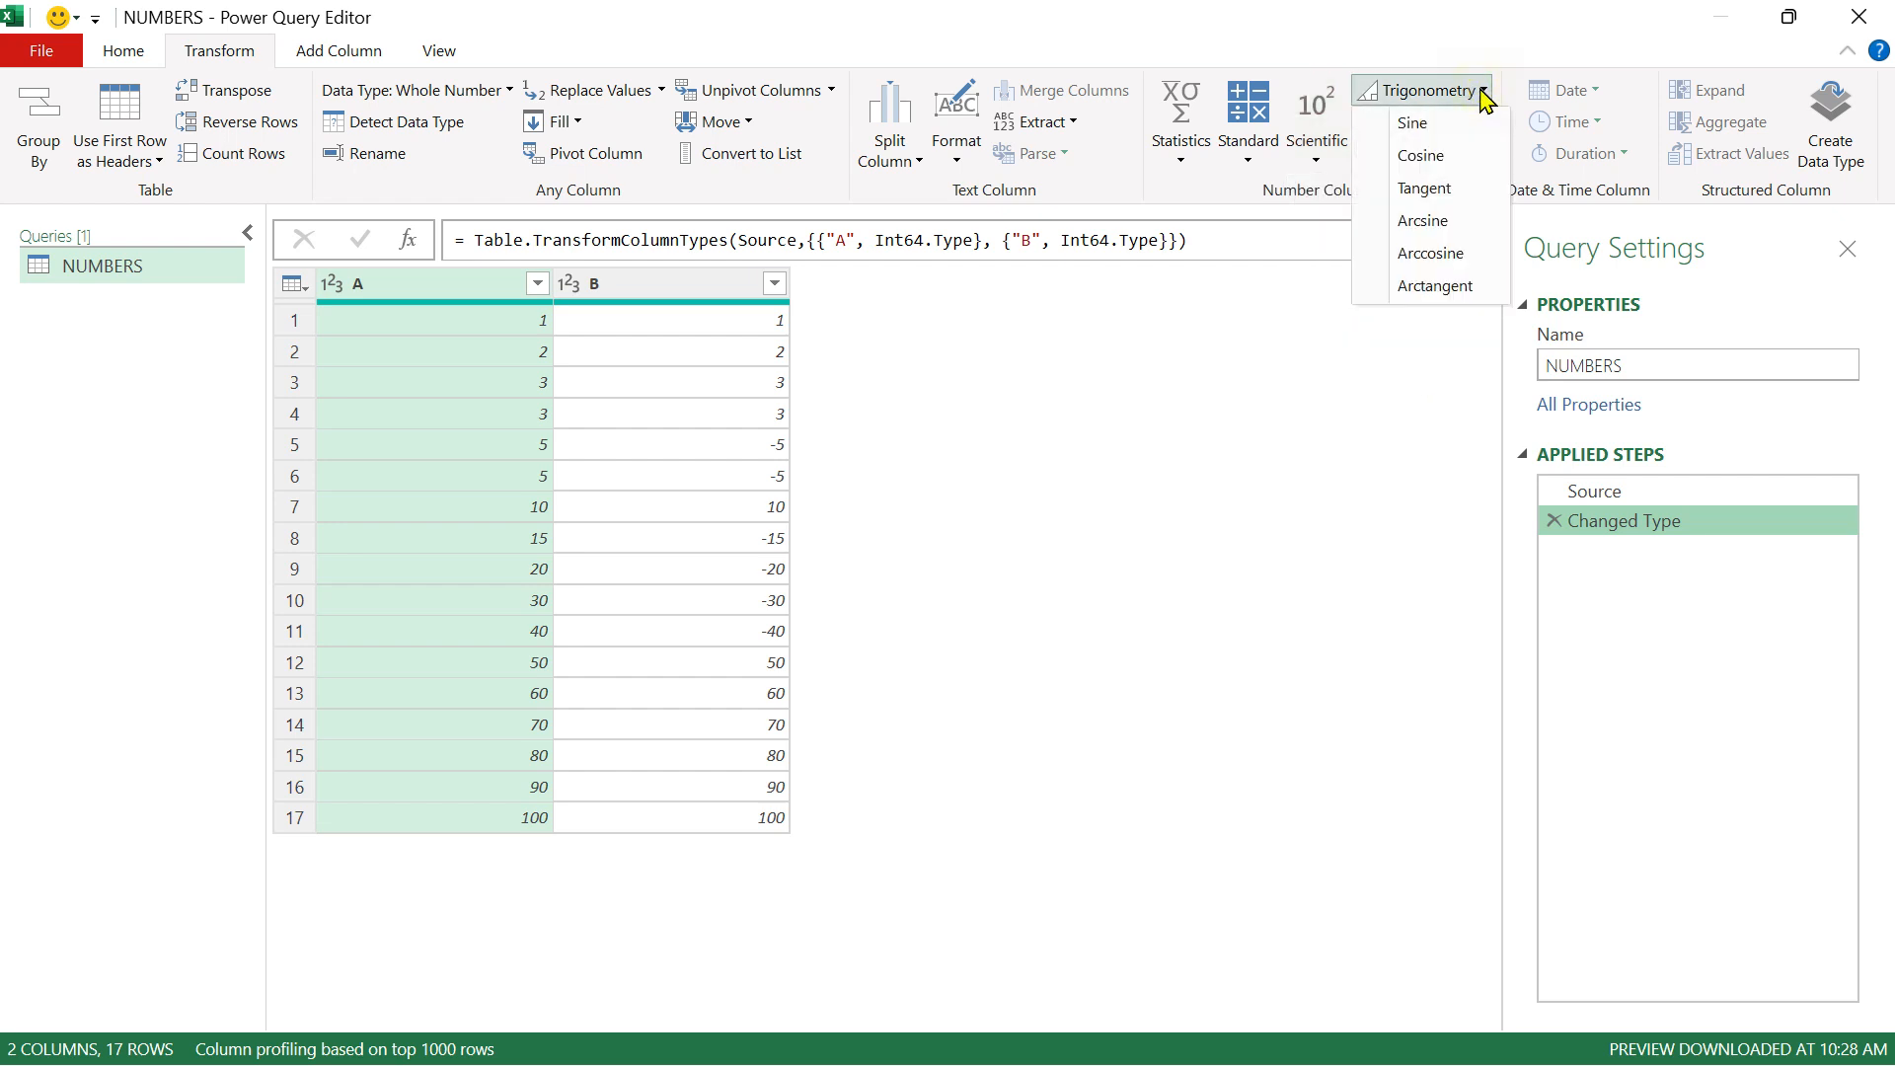
click(1493, 35)
Step: Apply the Is Even check to column A and delete its applied step
click(1465, 161)
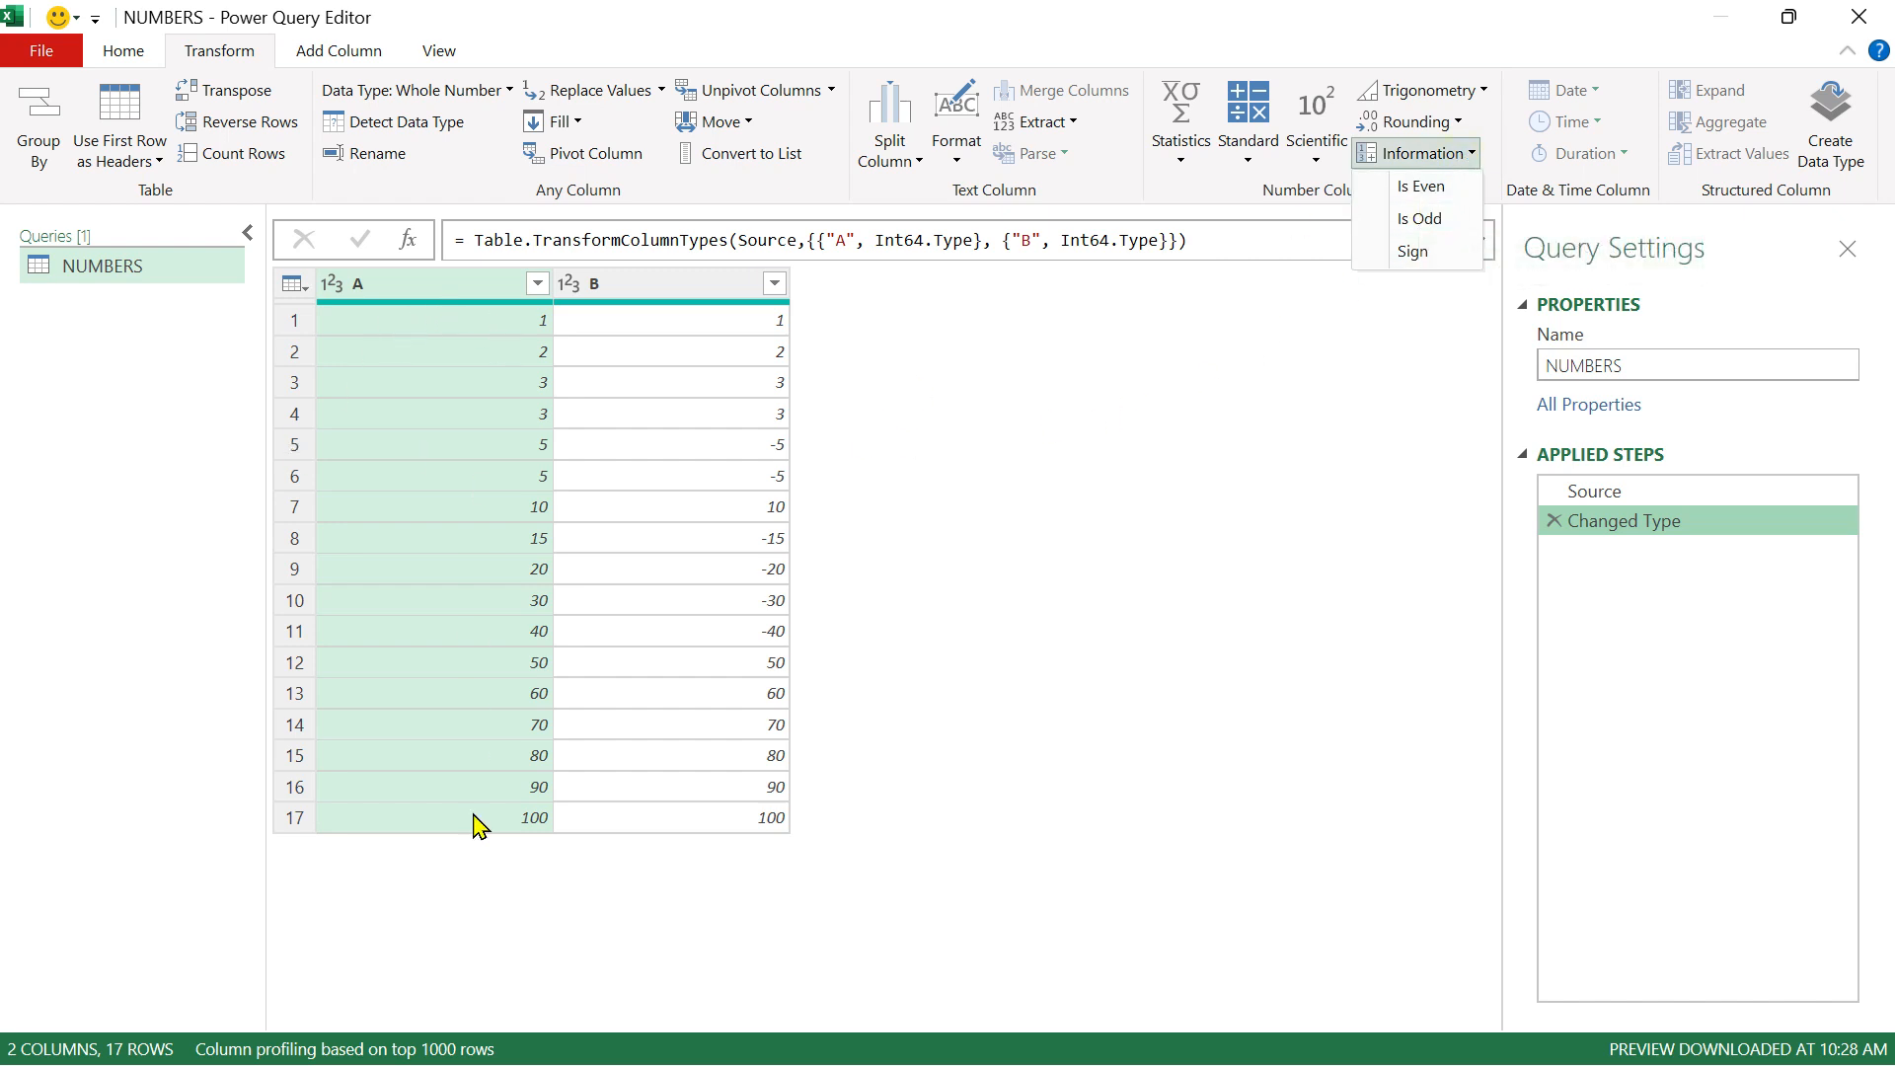
click(1423, 190)
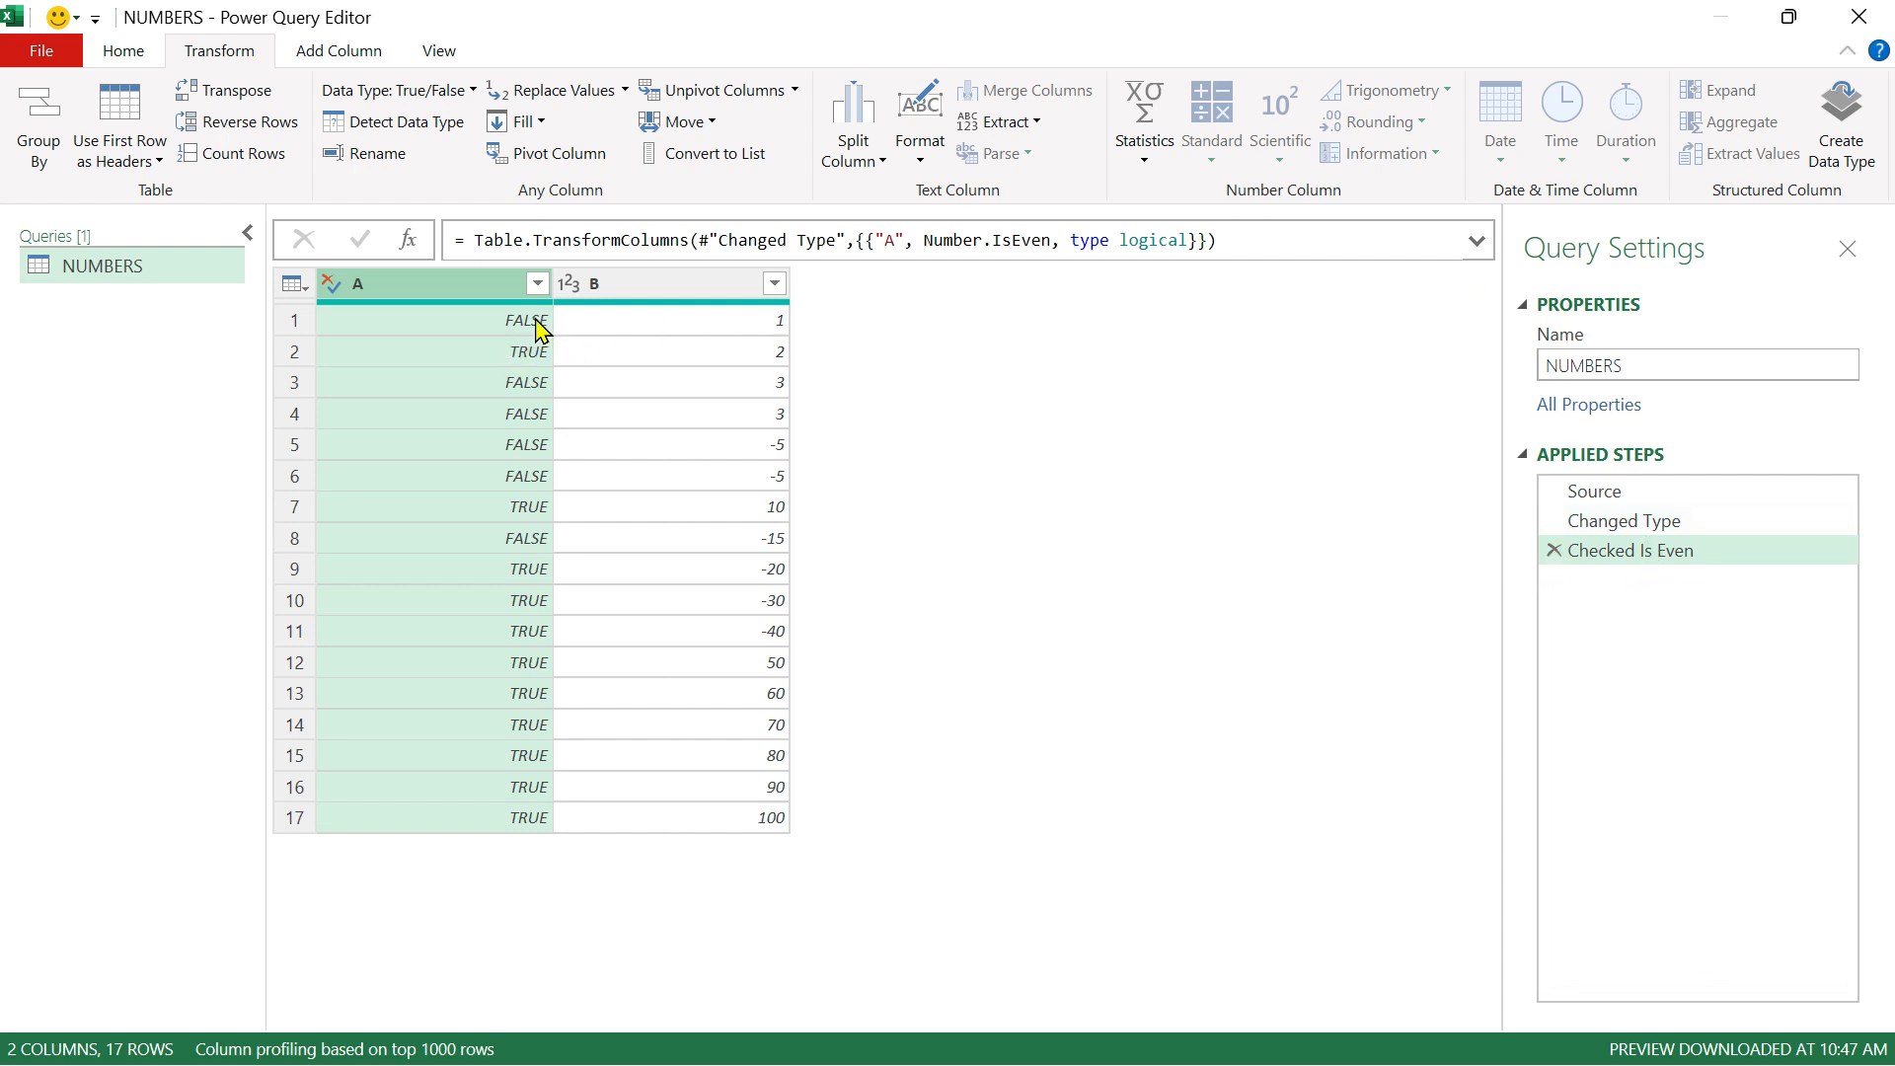
click(1554, 550)
Step: Apply the Is Odd check to column A and delete its applied step
click(1465, 157)
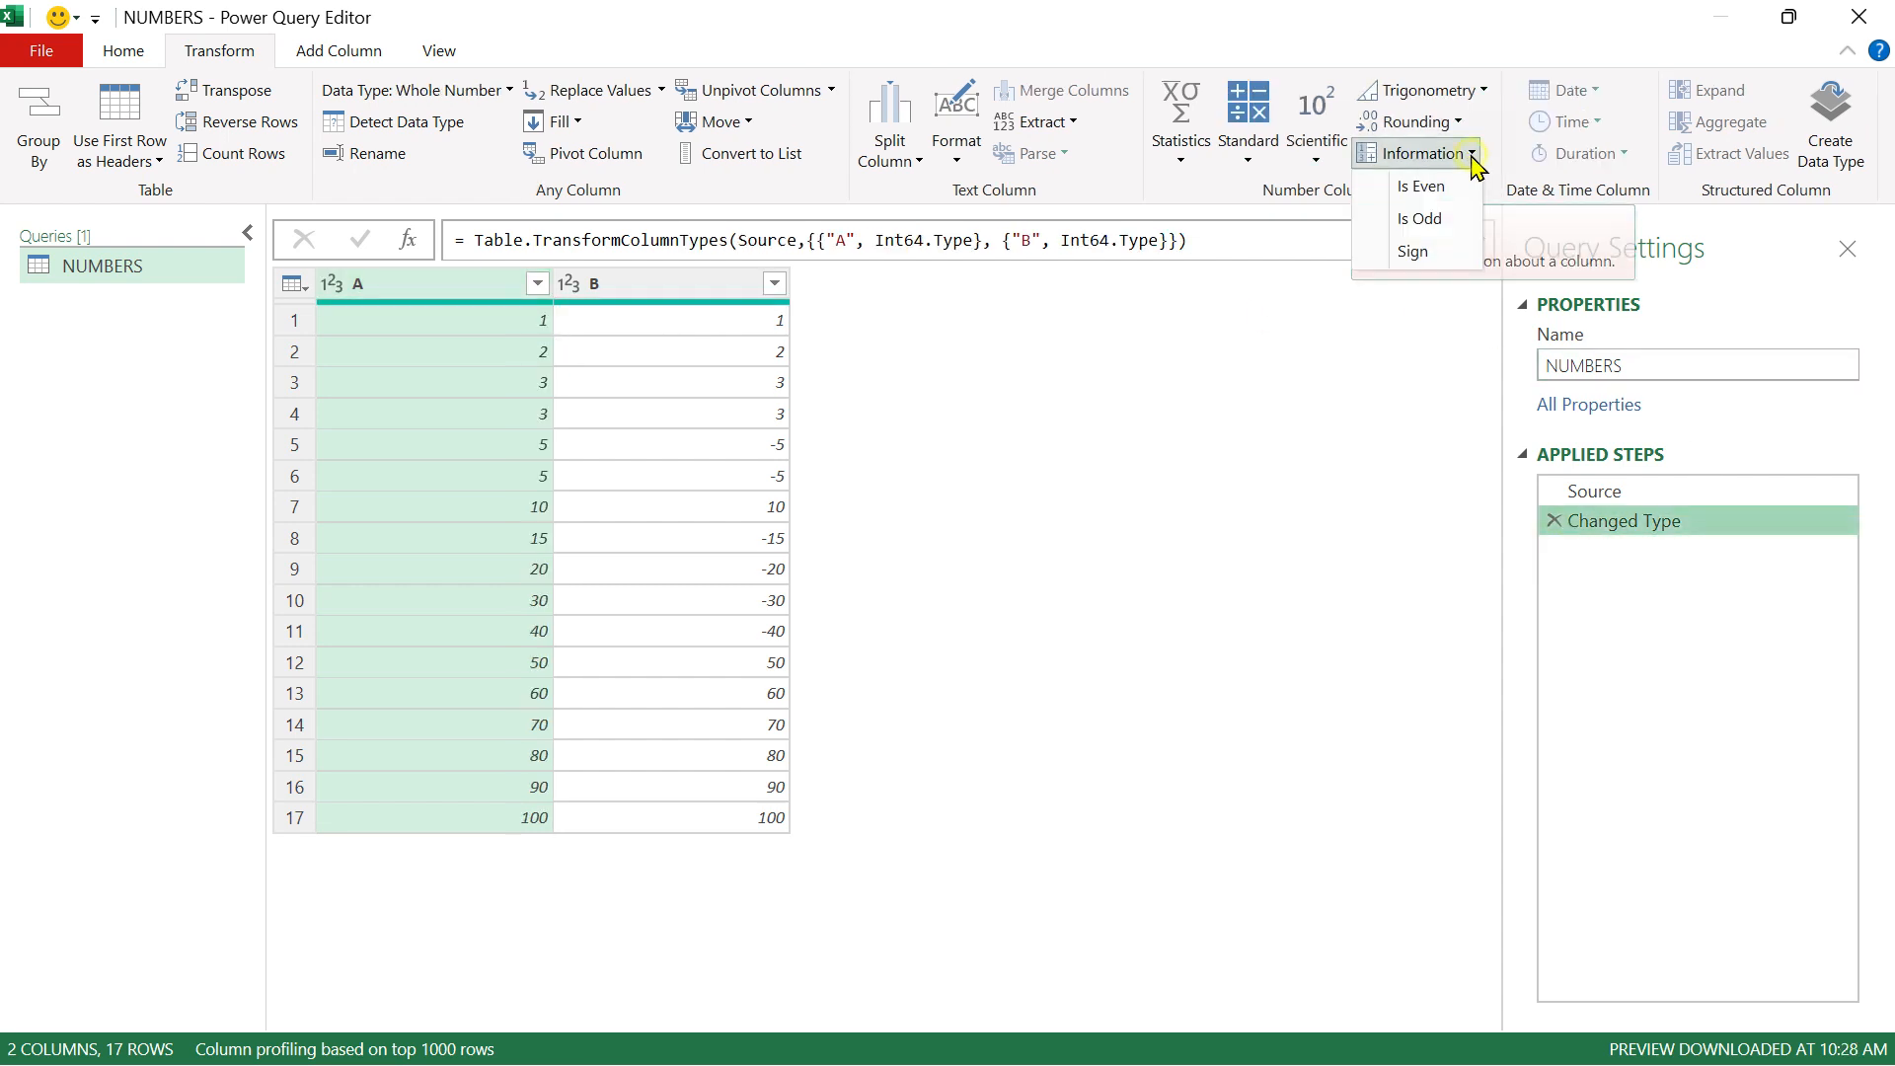
click(1427, 219)
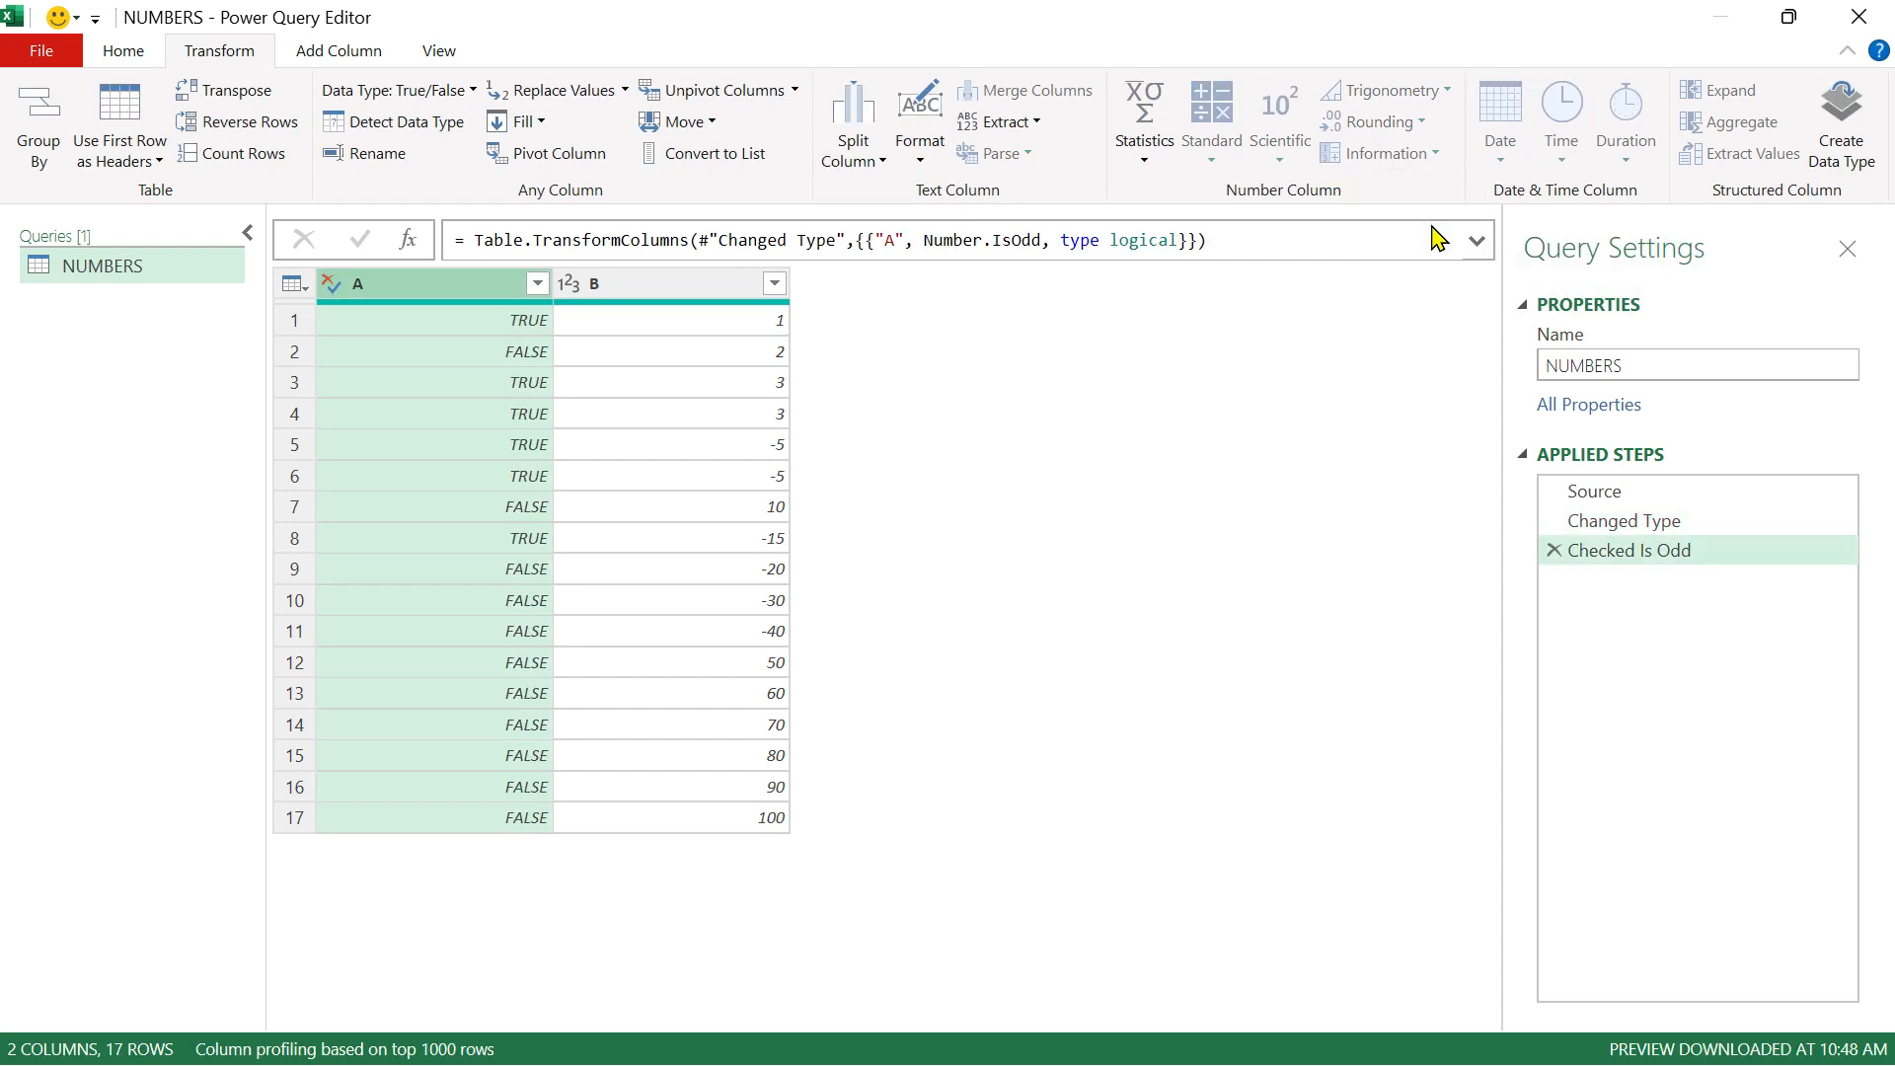
click(1553, 550)
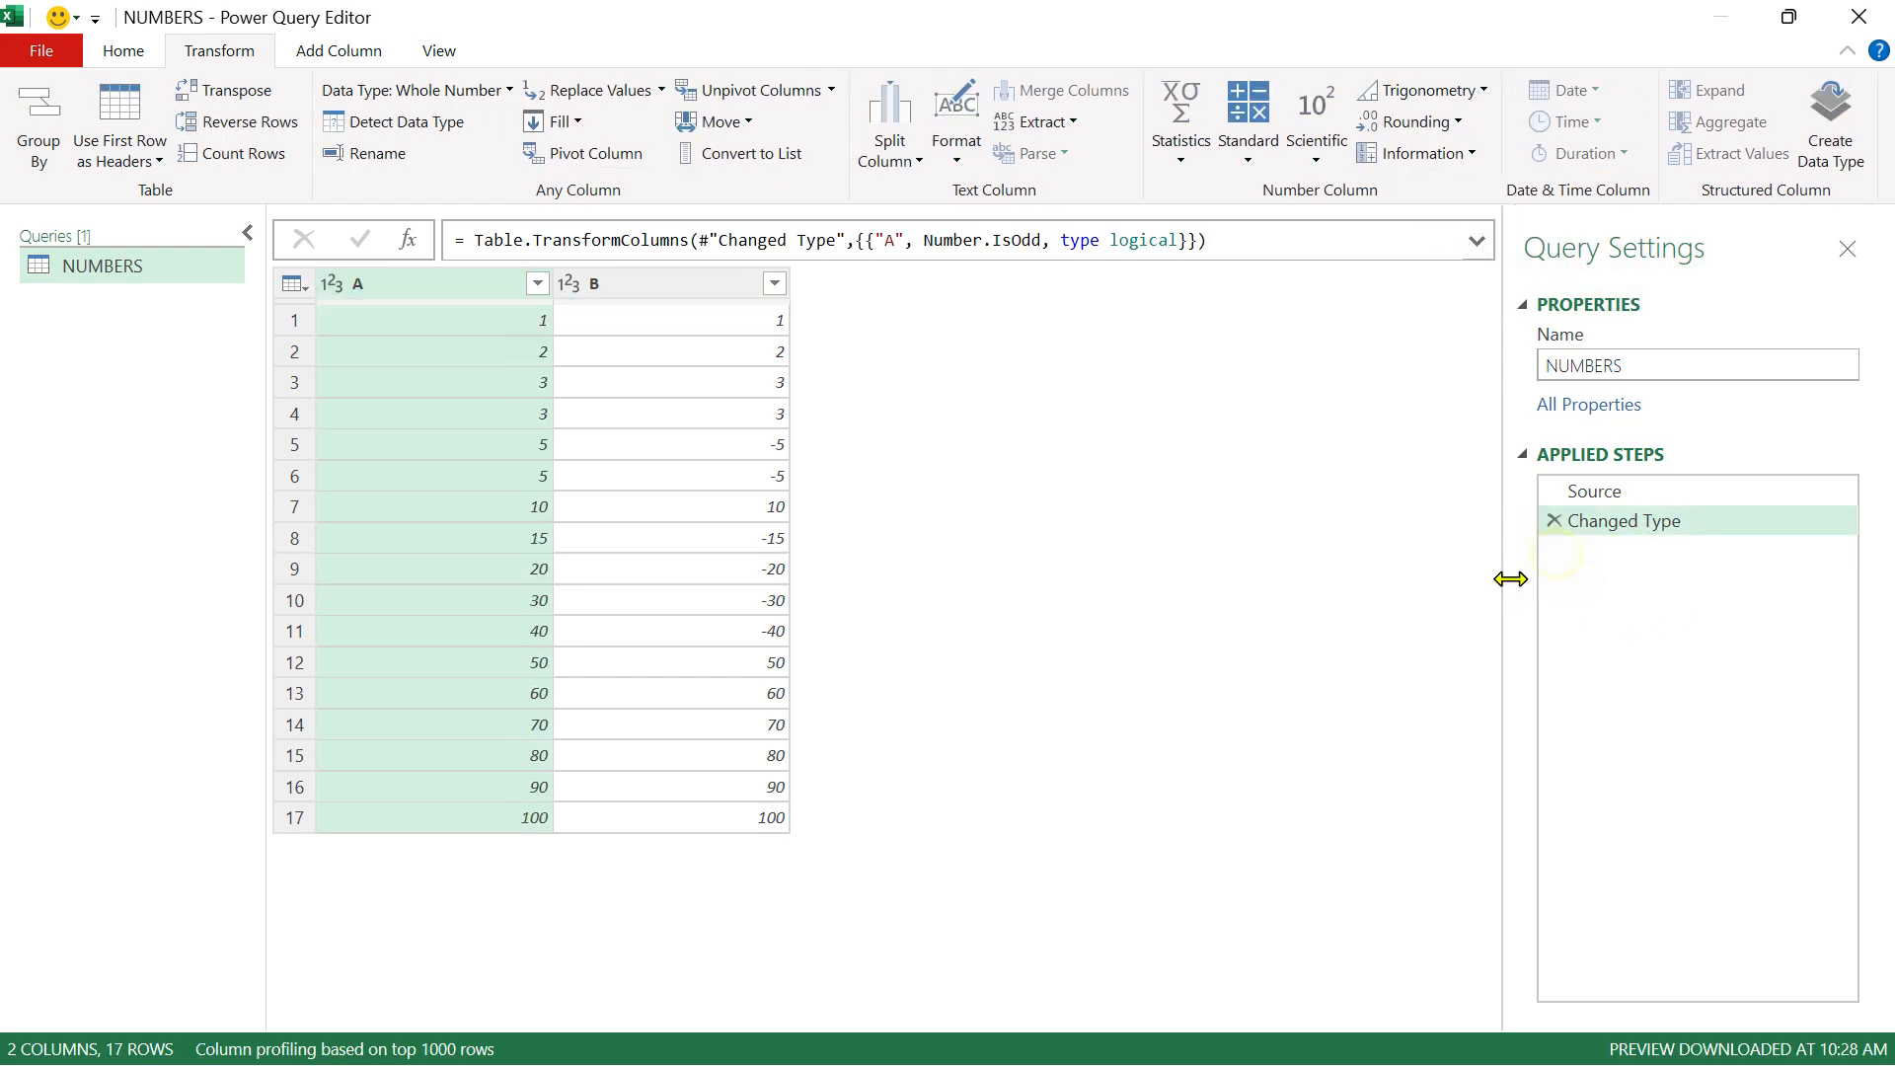
Step: Replace the values in column B with their sign using the Sign information transformation
click(1469, 155)
click(1219, 368)
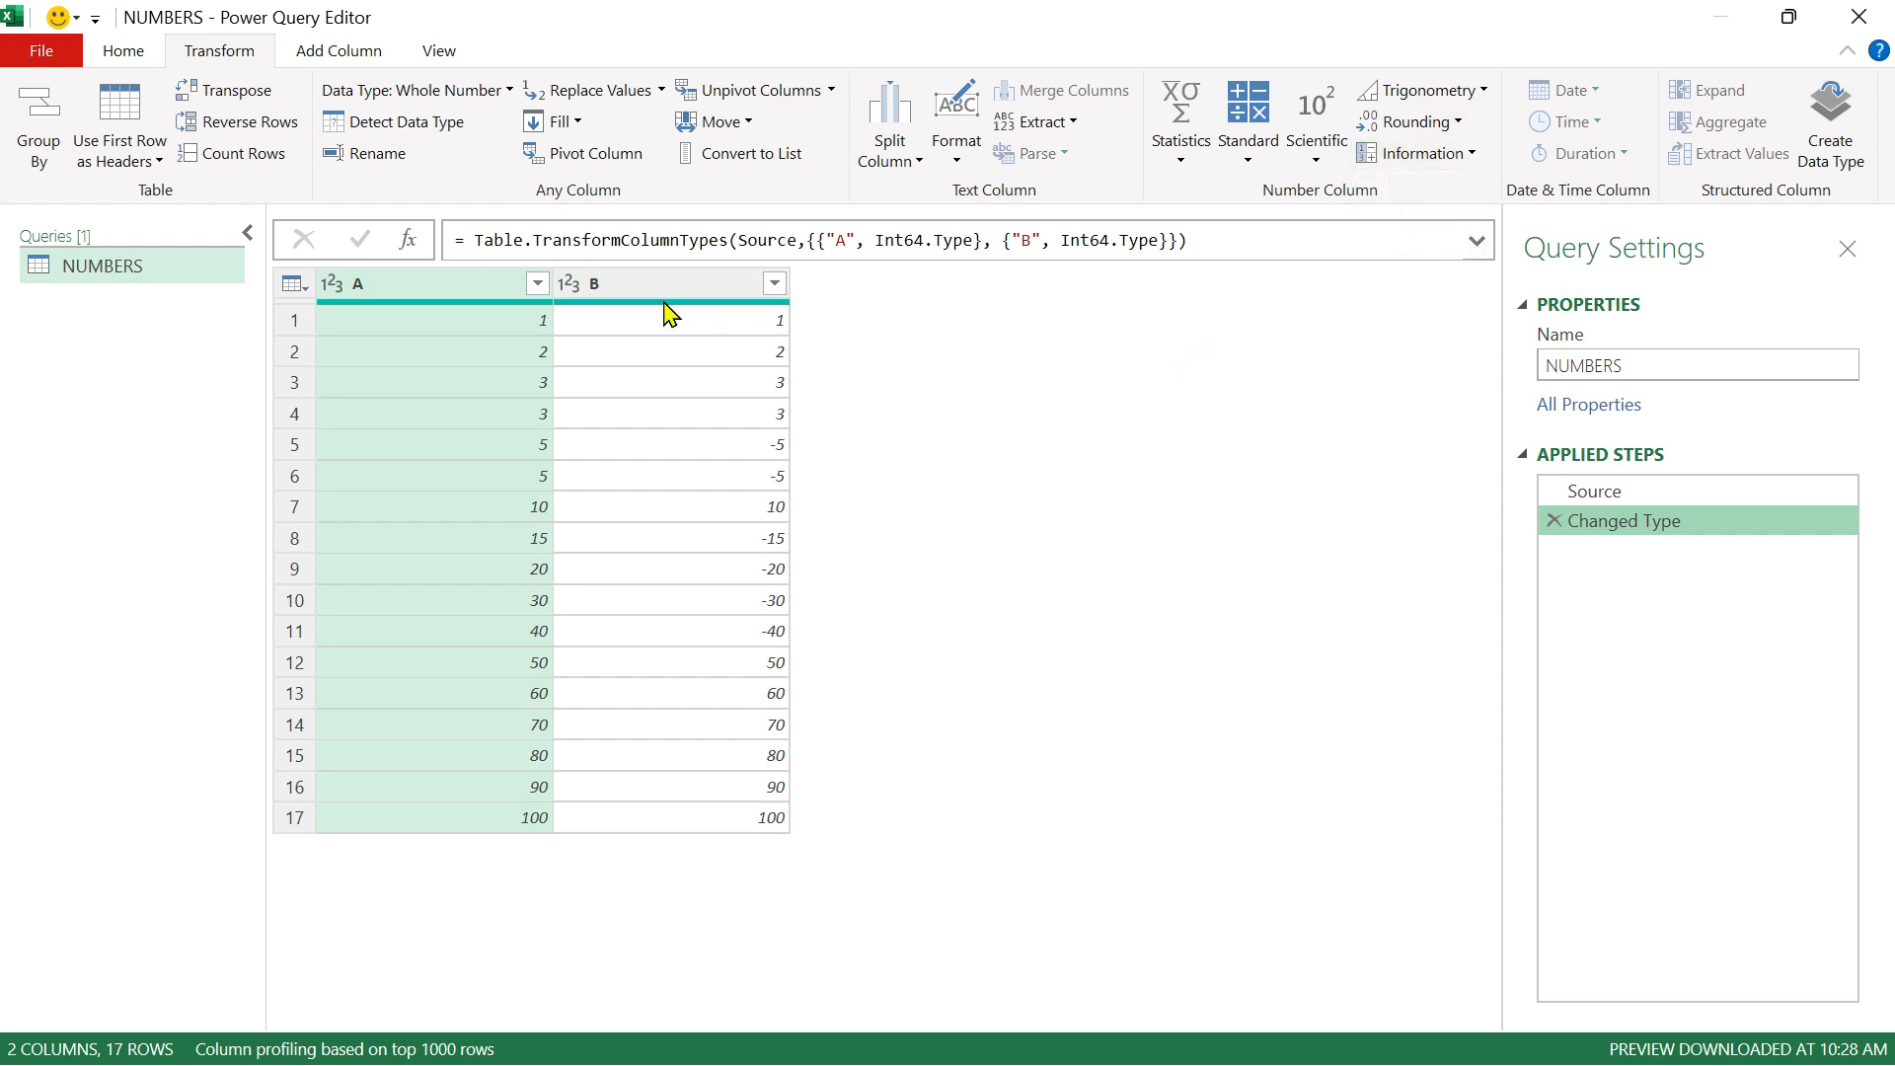
click(671, 285)
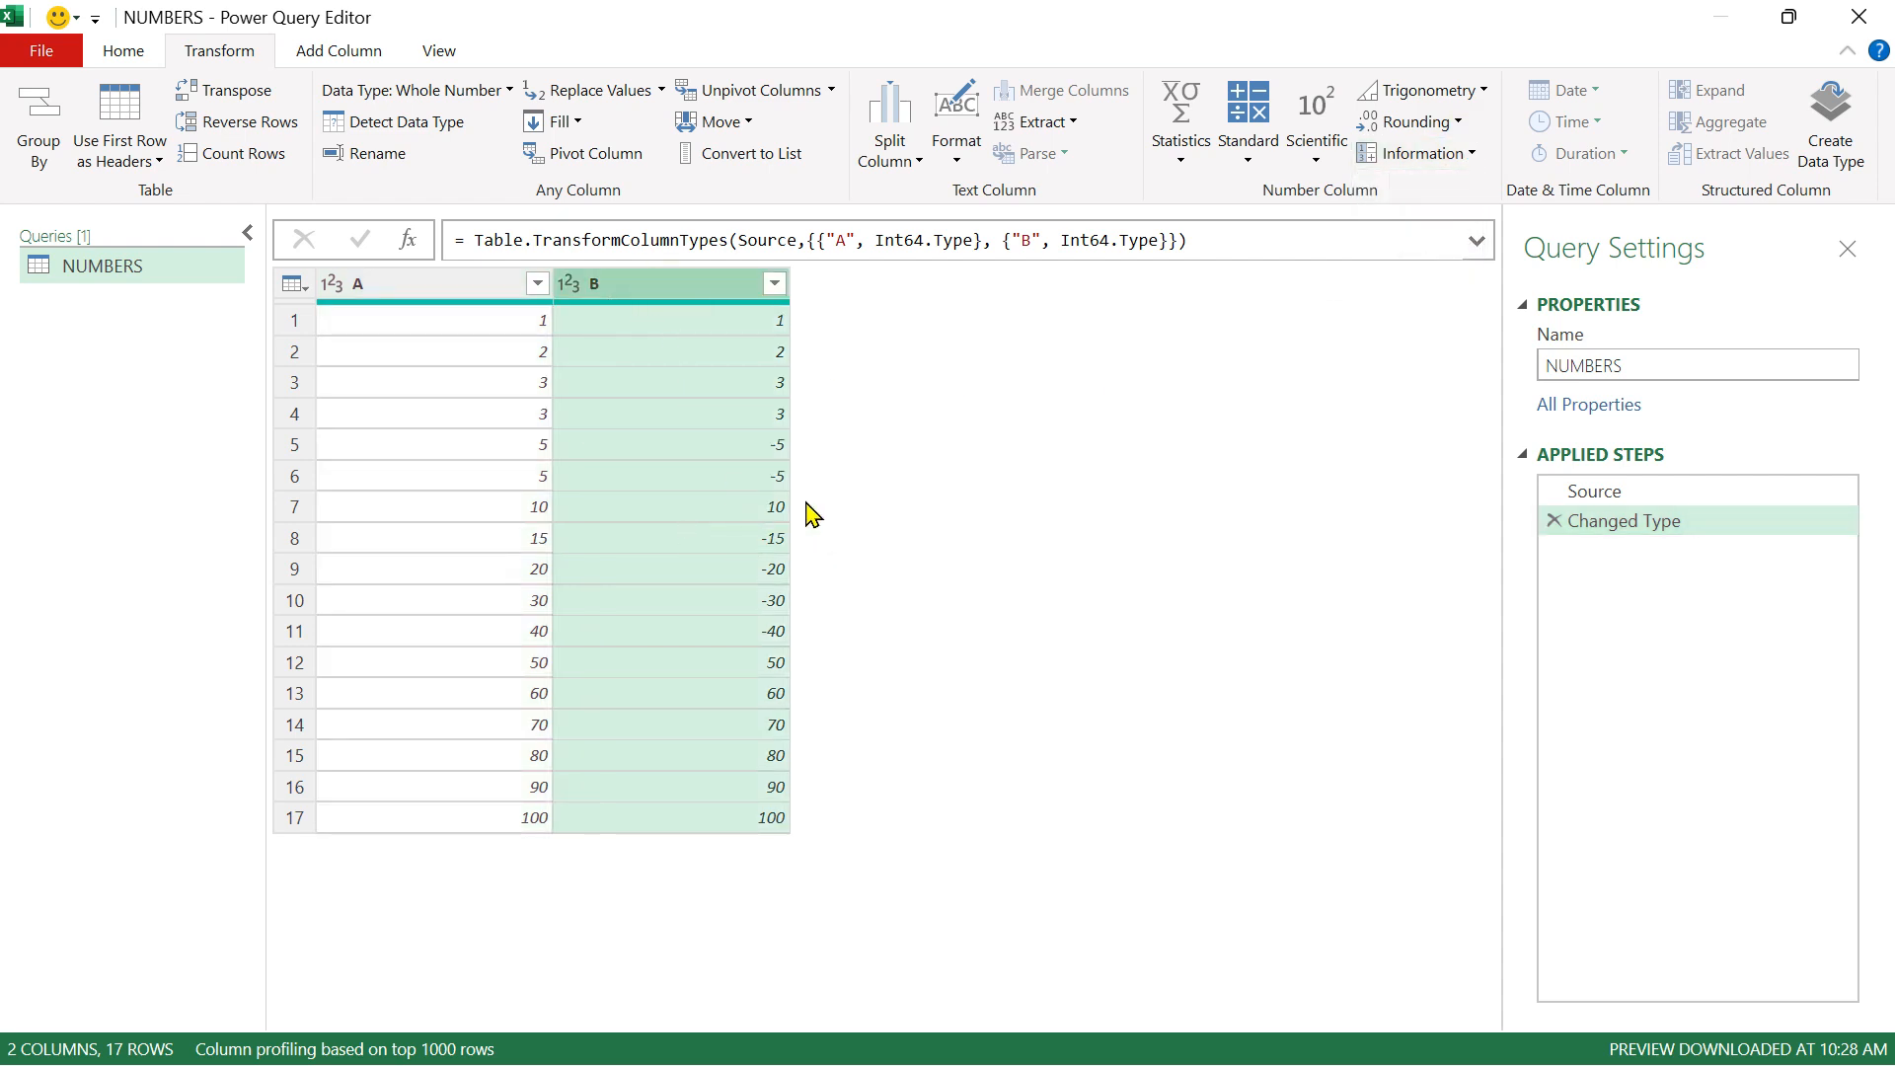
click(1470, 155)
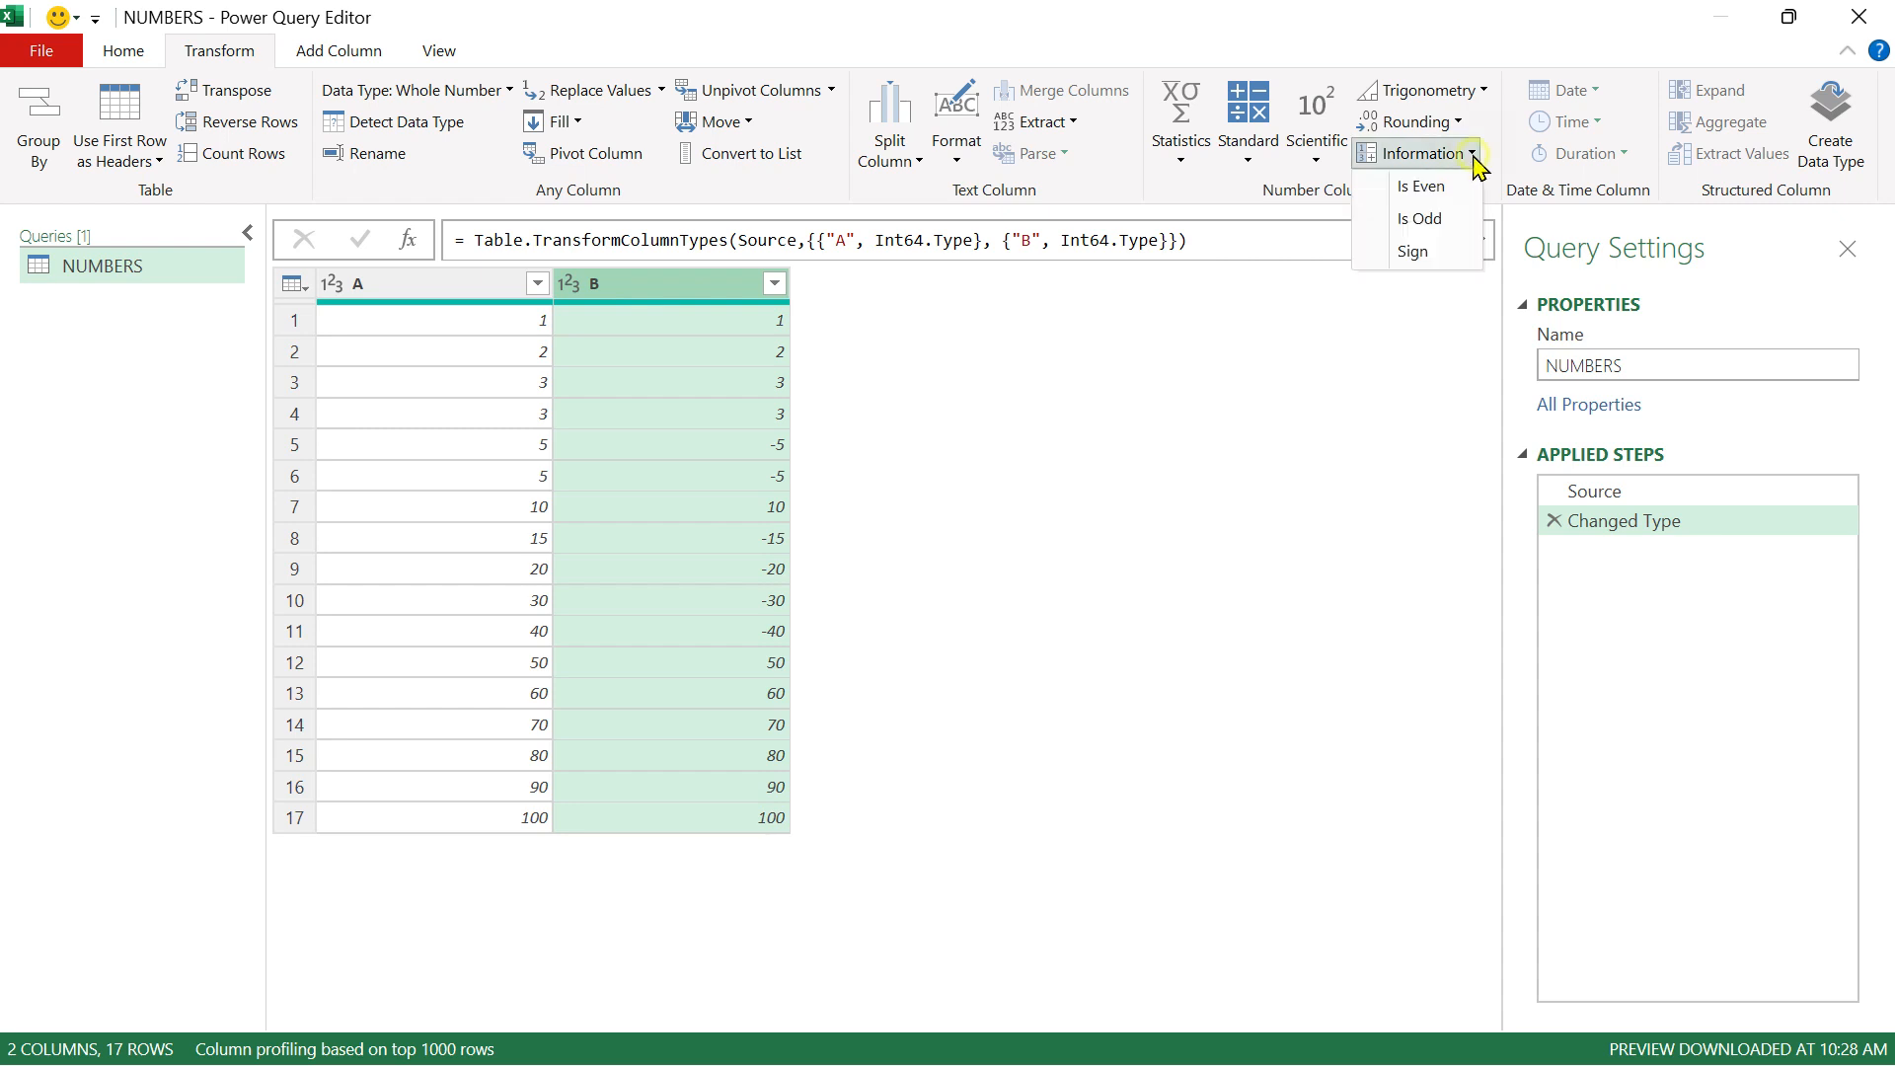
click(1415, 253)
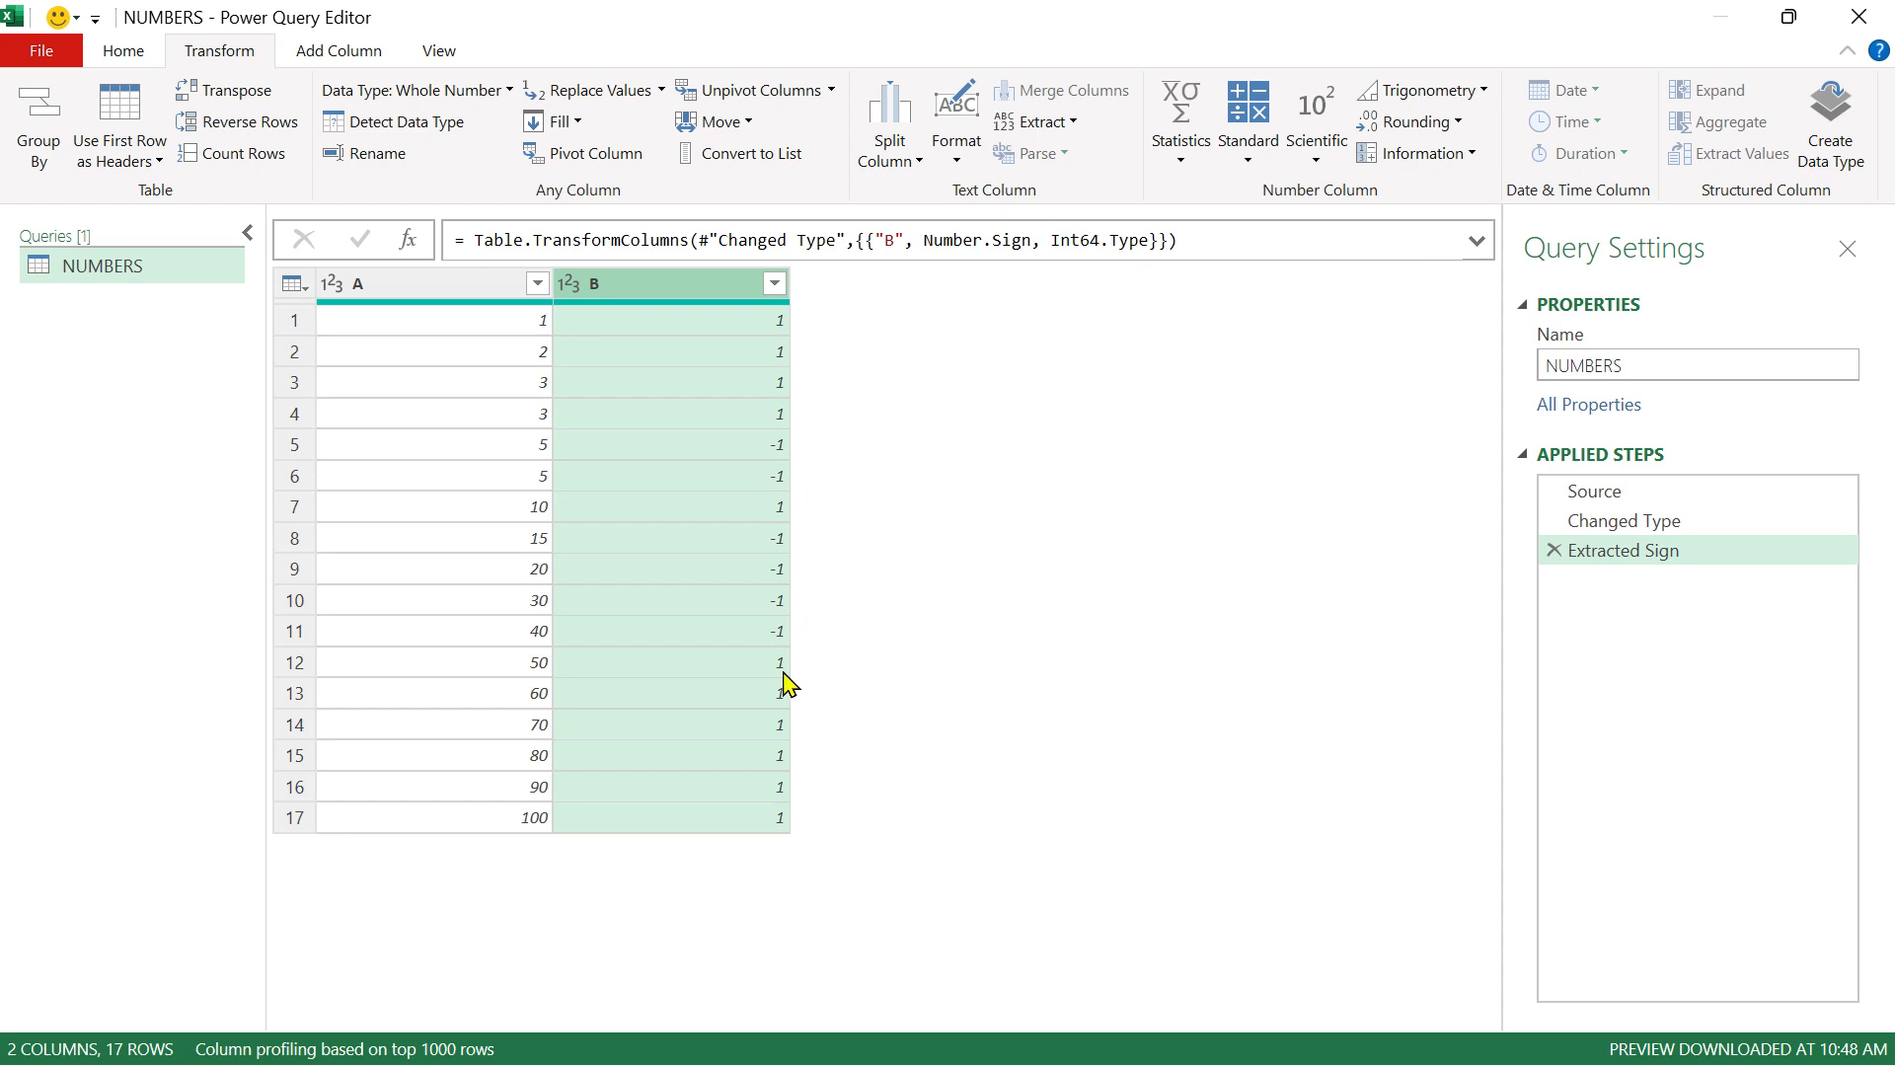
click(1459, 122)
click(1305, 363)
click(697, 283)
click(123, 50)
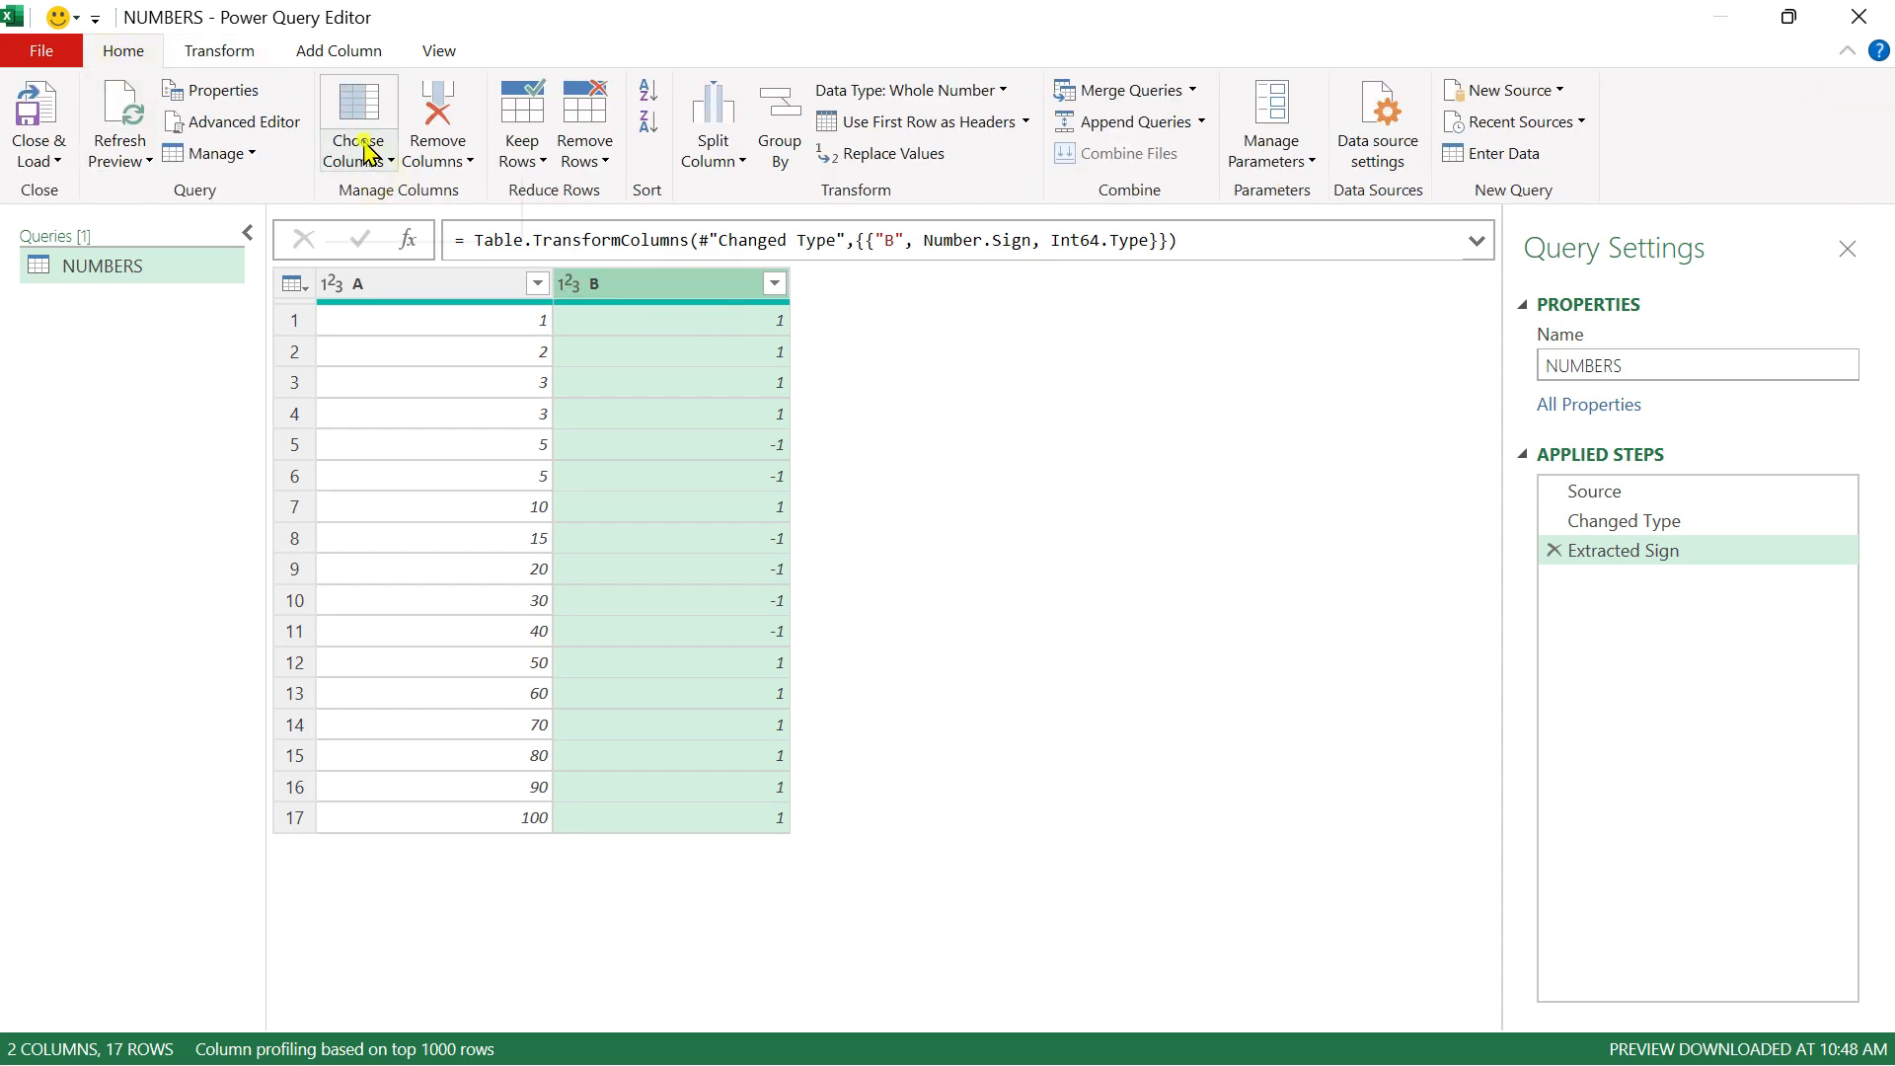
click(372, 156)
click(387, 223)
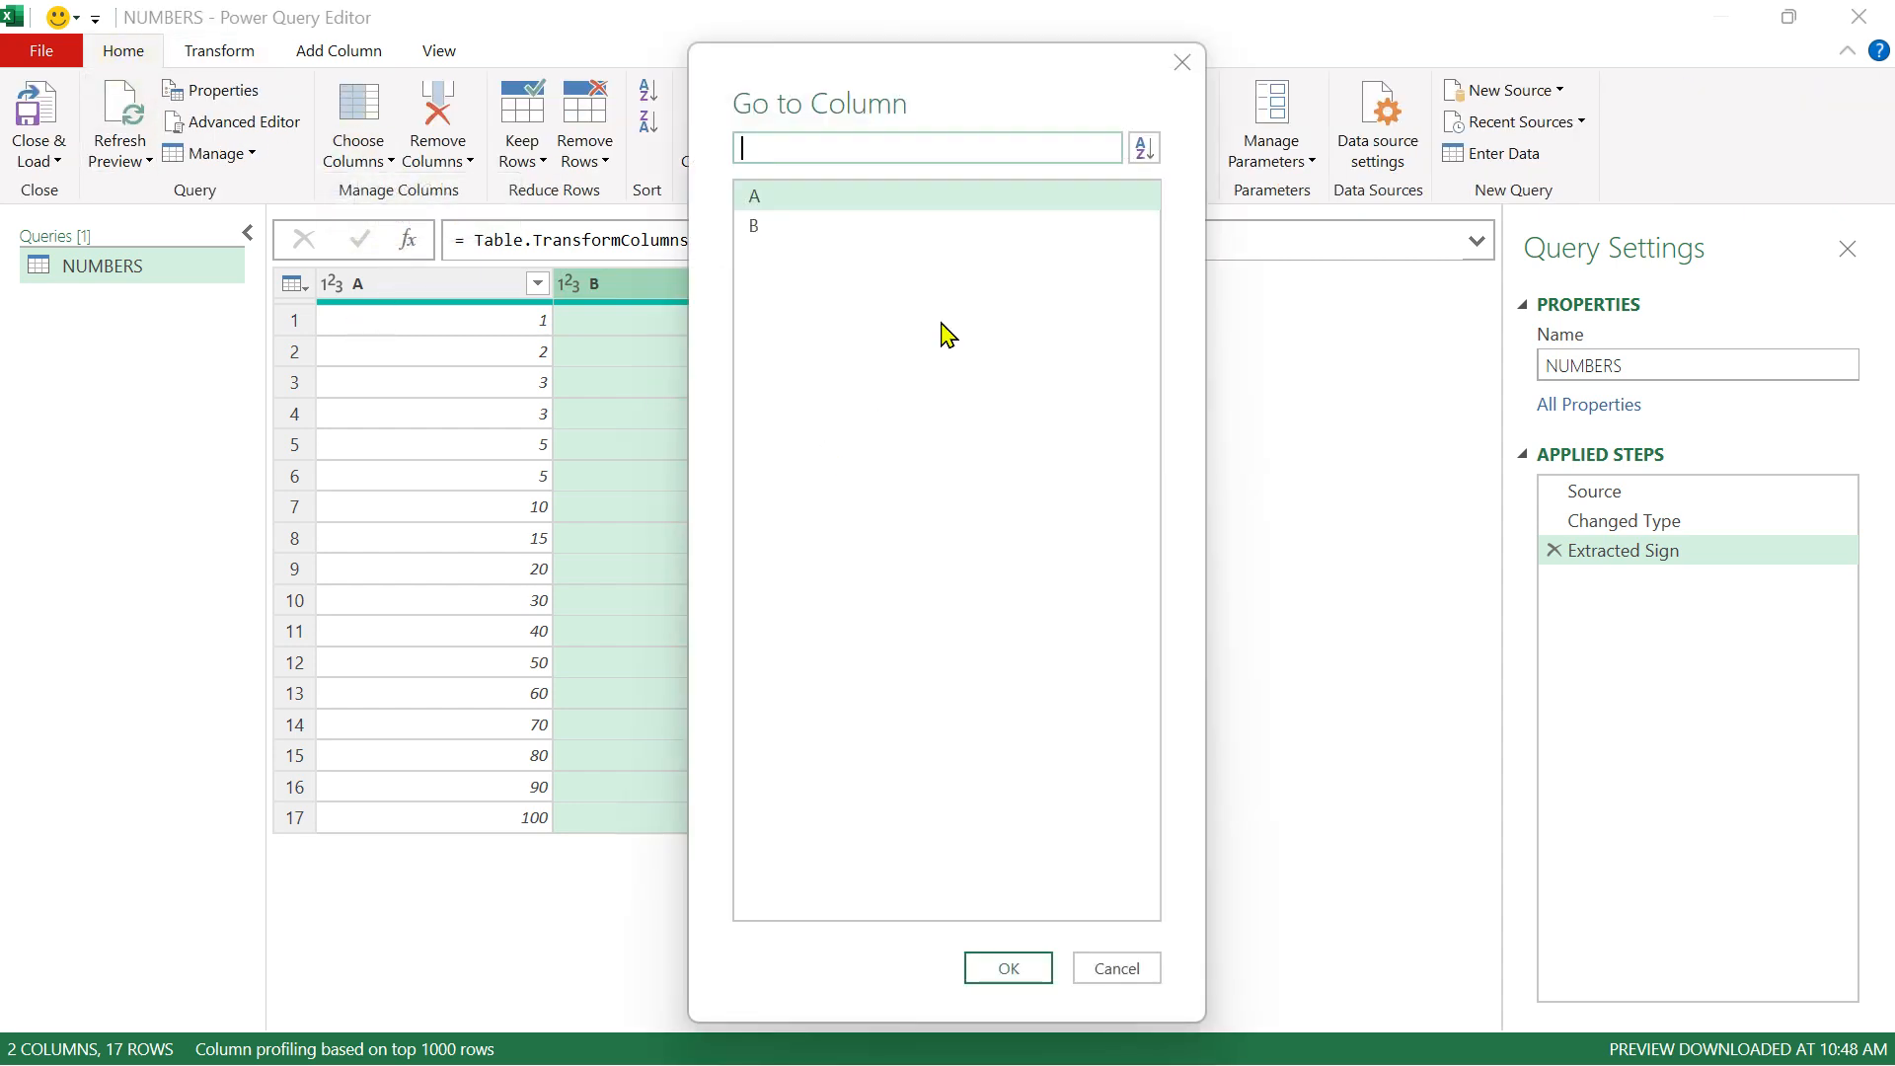
click(1183, 62)
Step: Choose the columns to keep so that only column A remains in the NUMBERS query
click(358, 158)
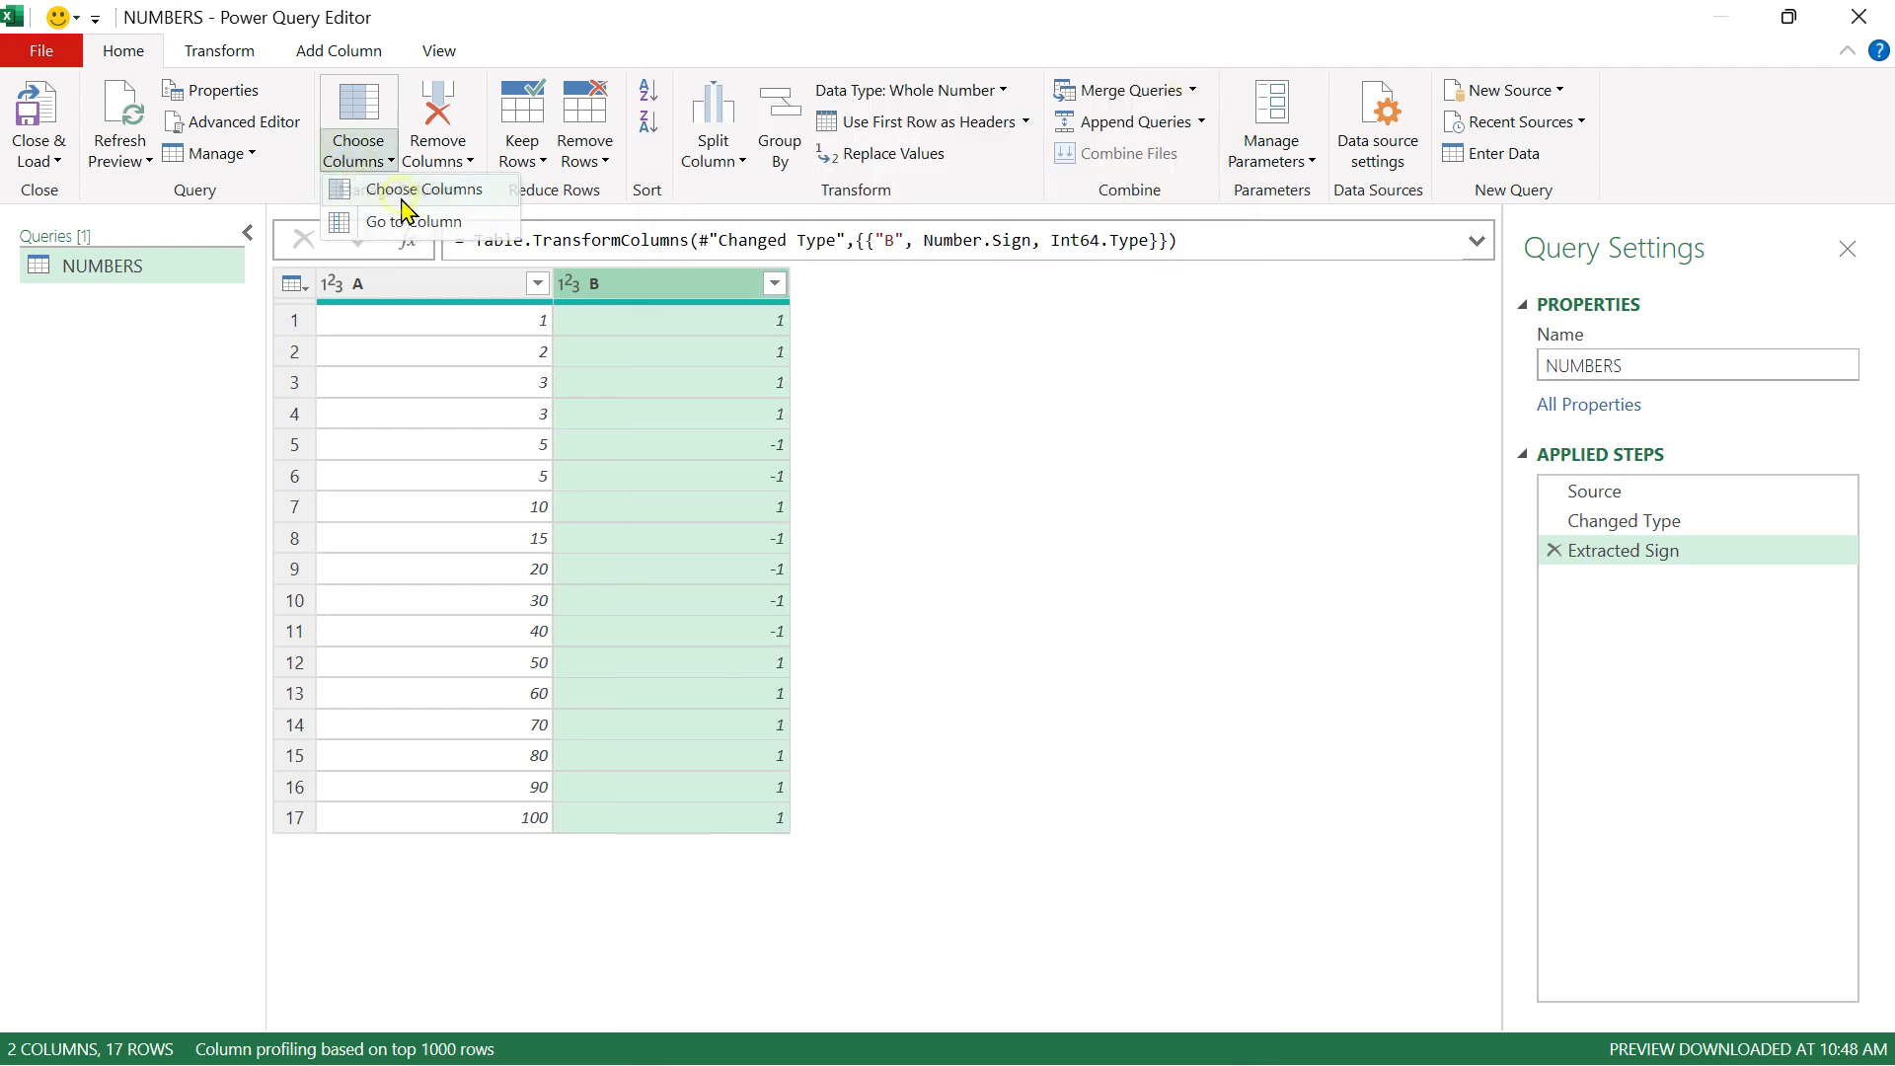
click(387, 189)
click(757, 326)
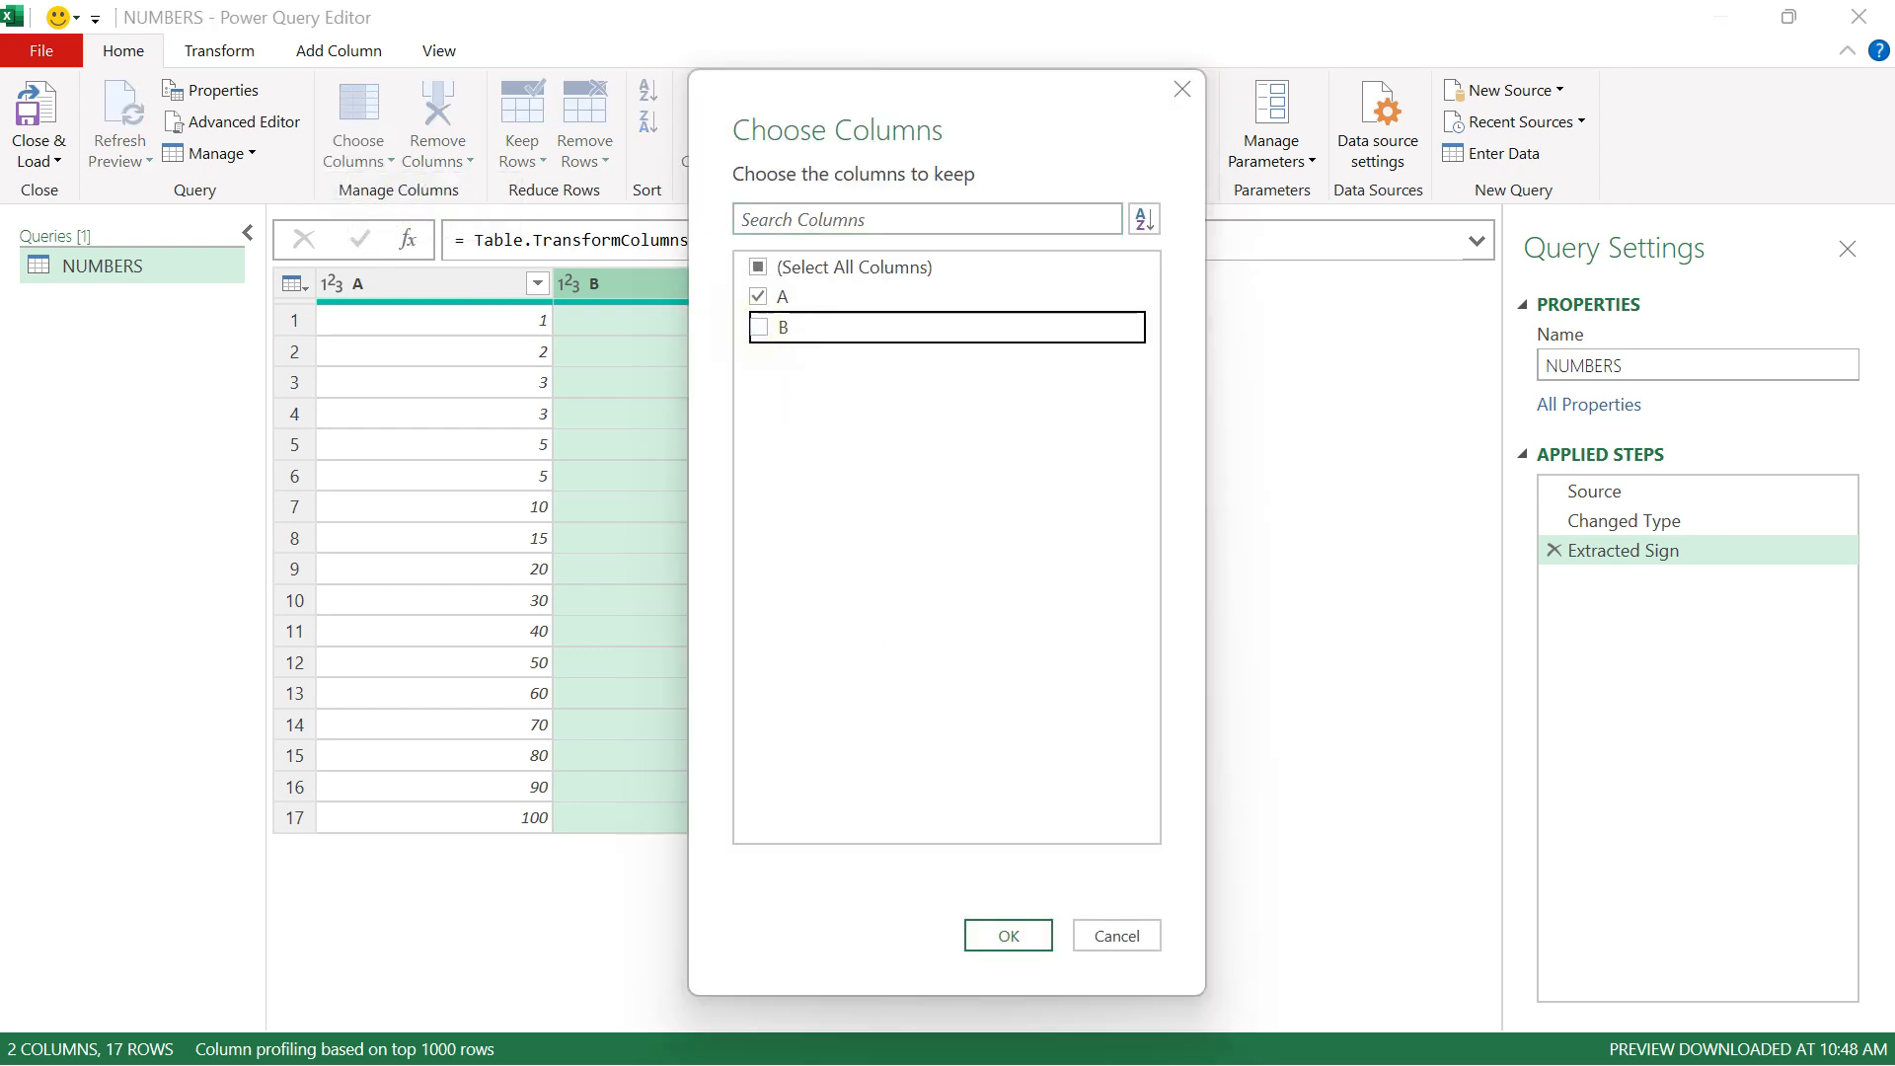
click(1007, 934)
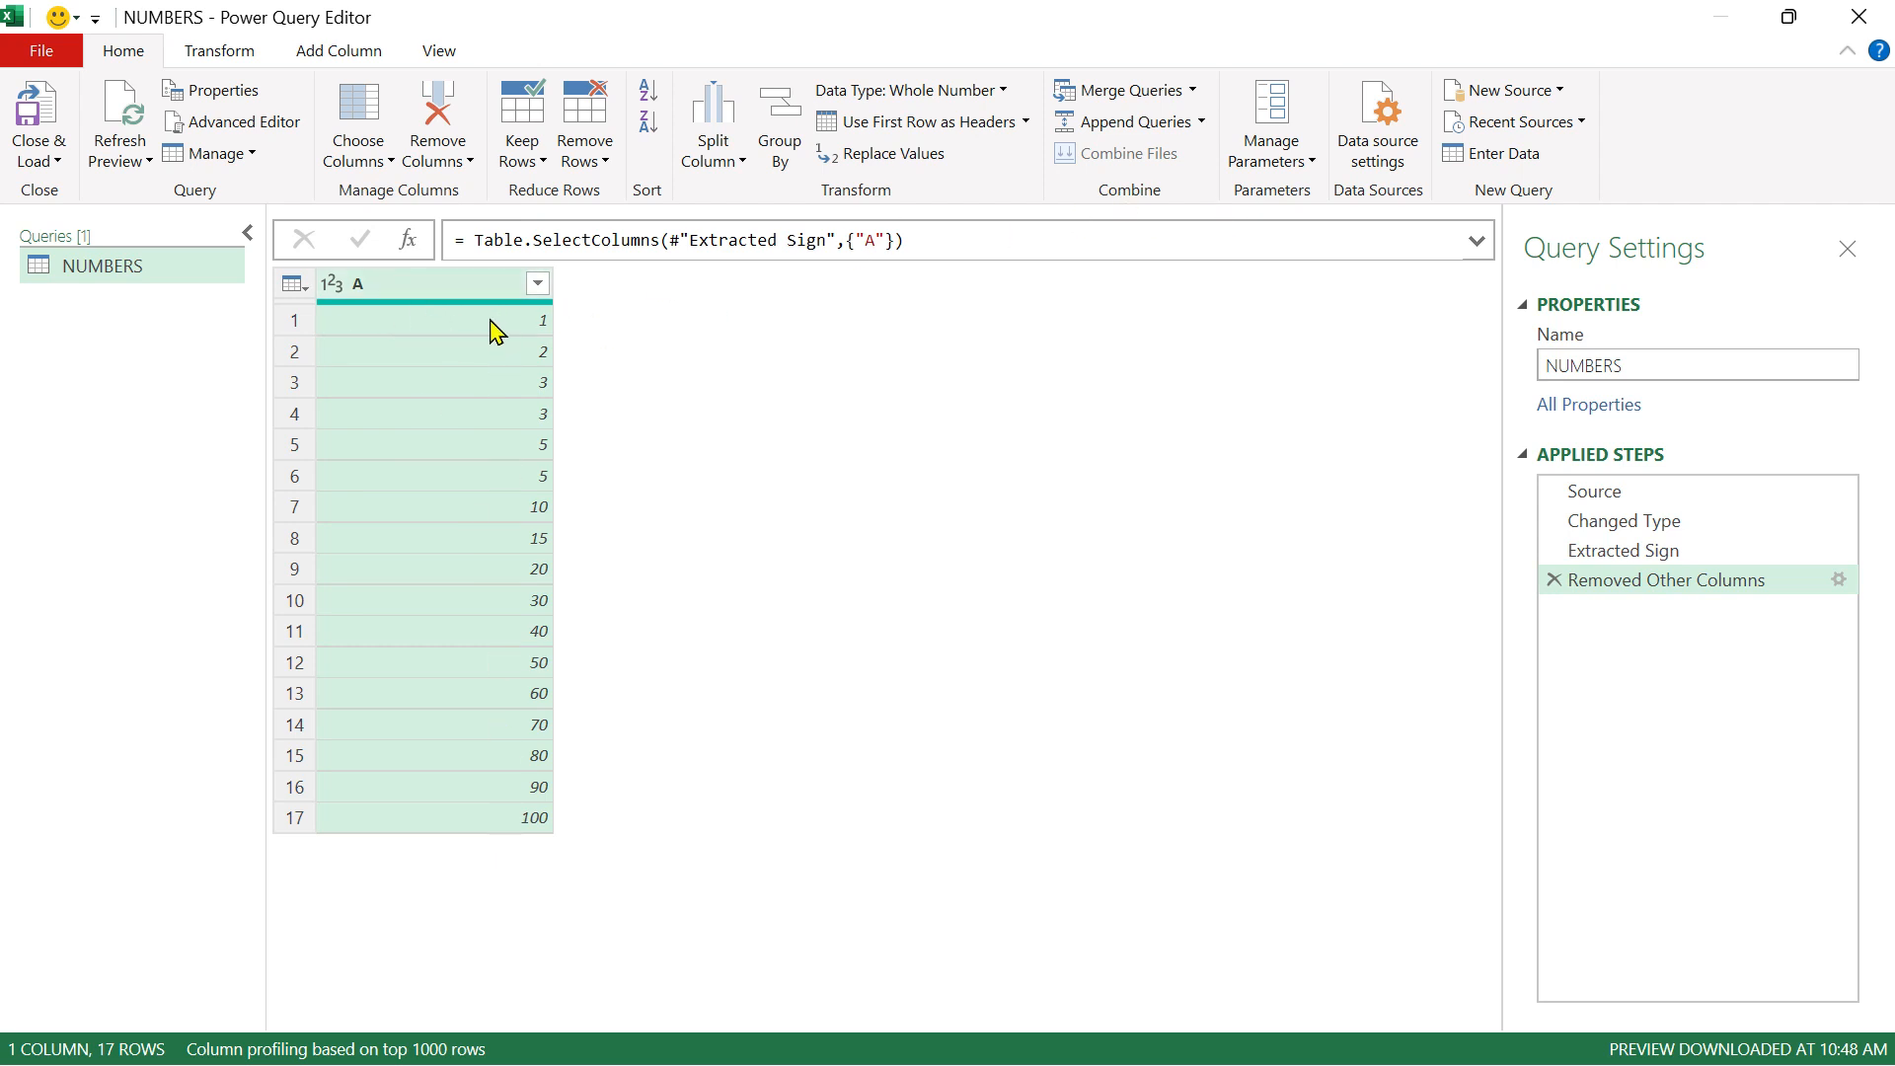
Step: Apply the Exponent scientific calculation to the remaining column A
click(233, 57)
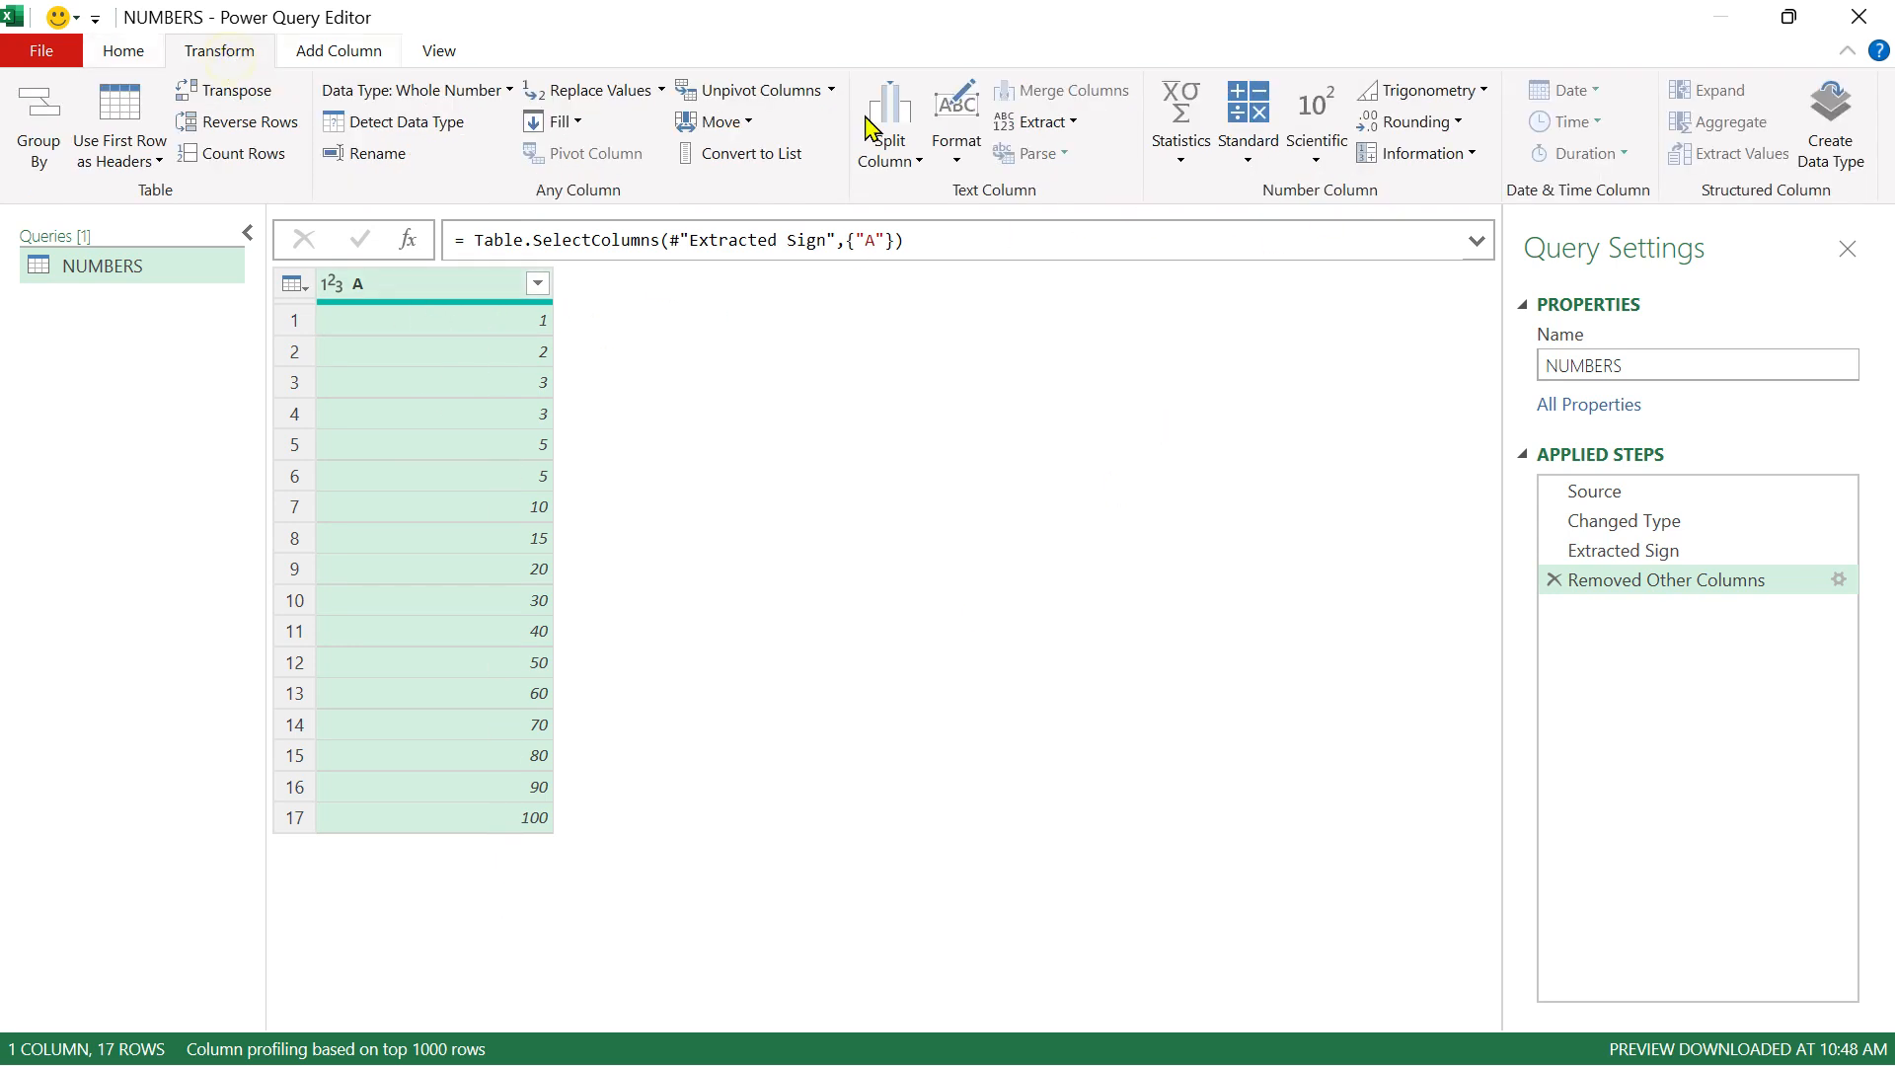
click(1246, 158)
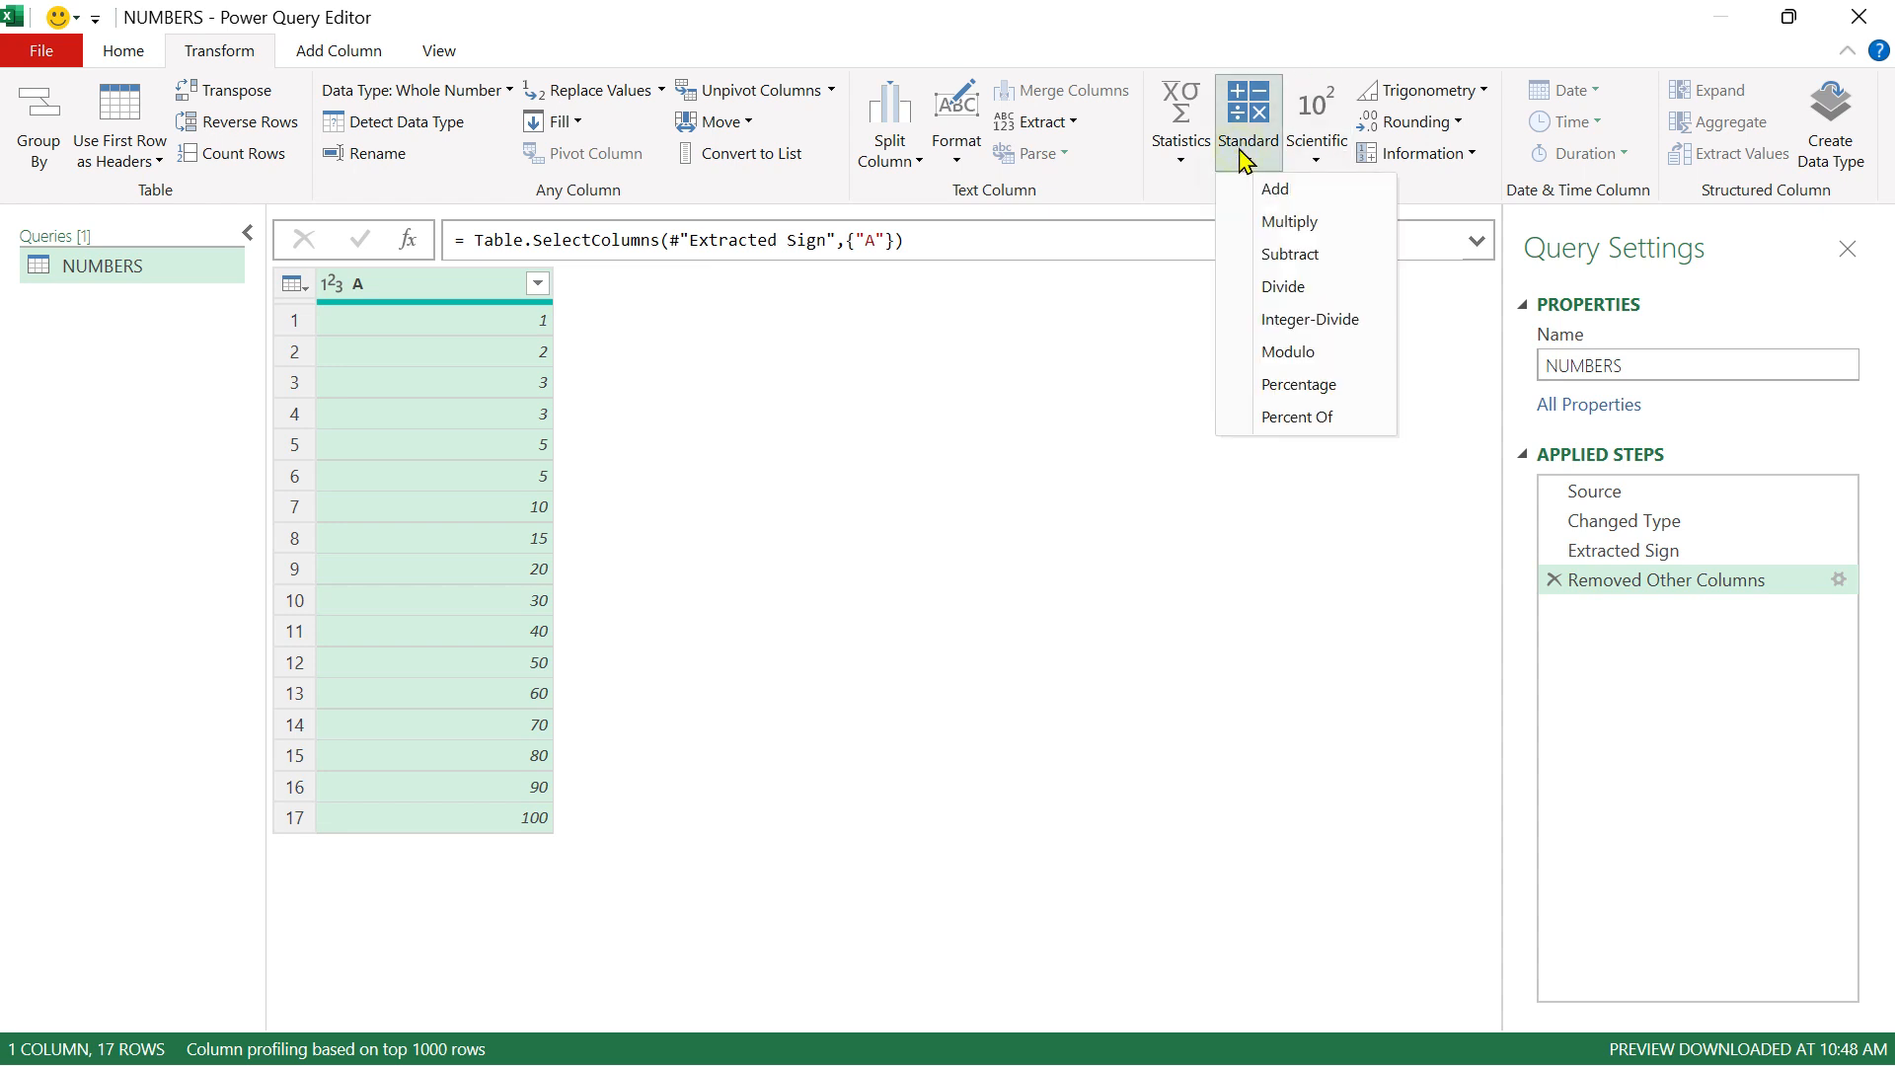
click(1318, 156)
click(1374, 287)
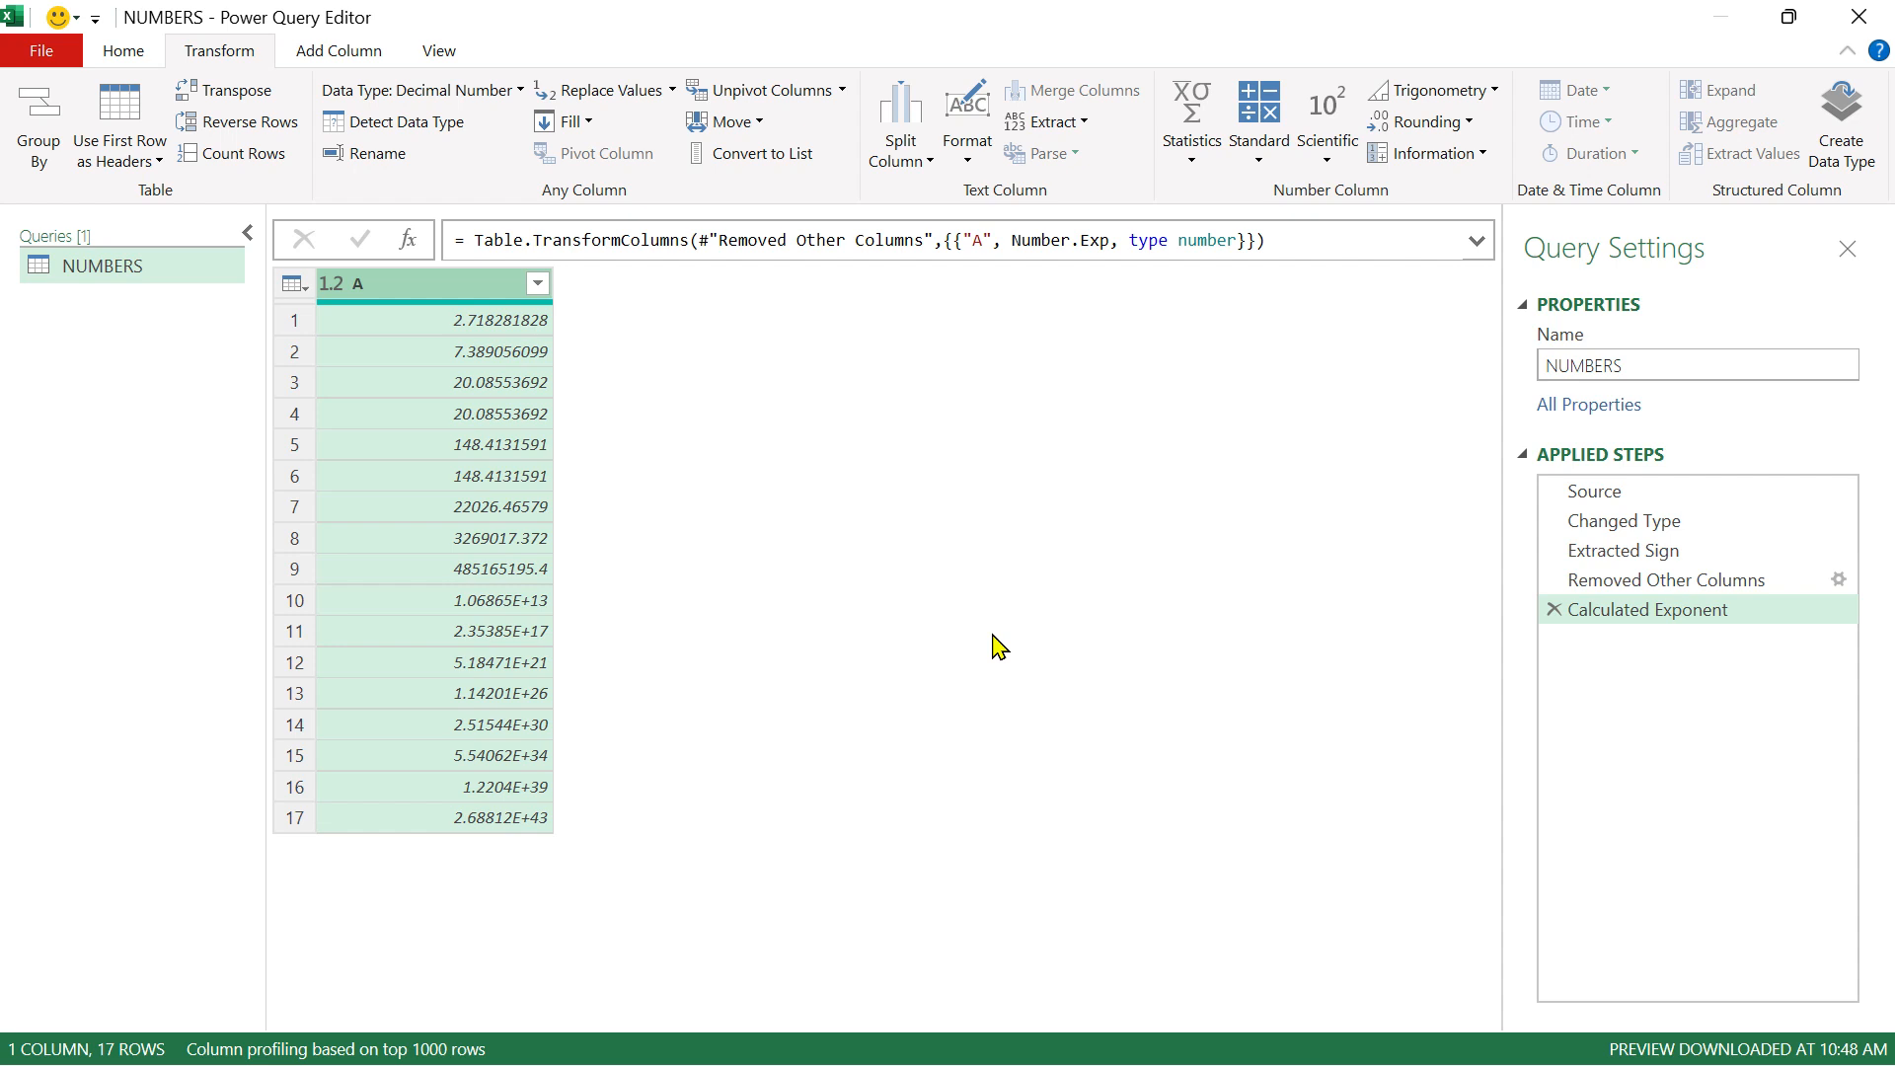
Step: Round the exponent values in column A up and delete the Rounded Up step
click(1470, 123)
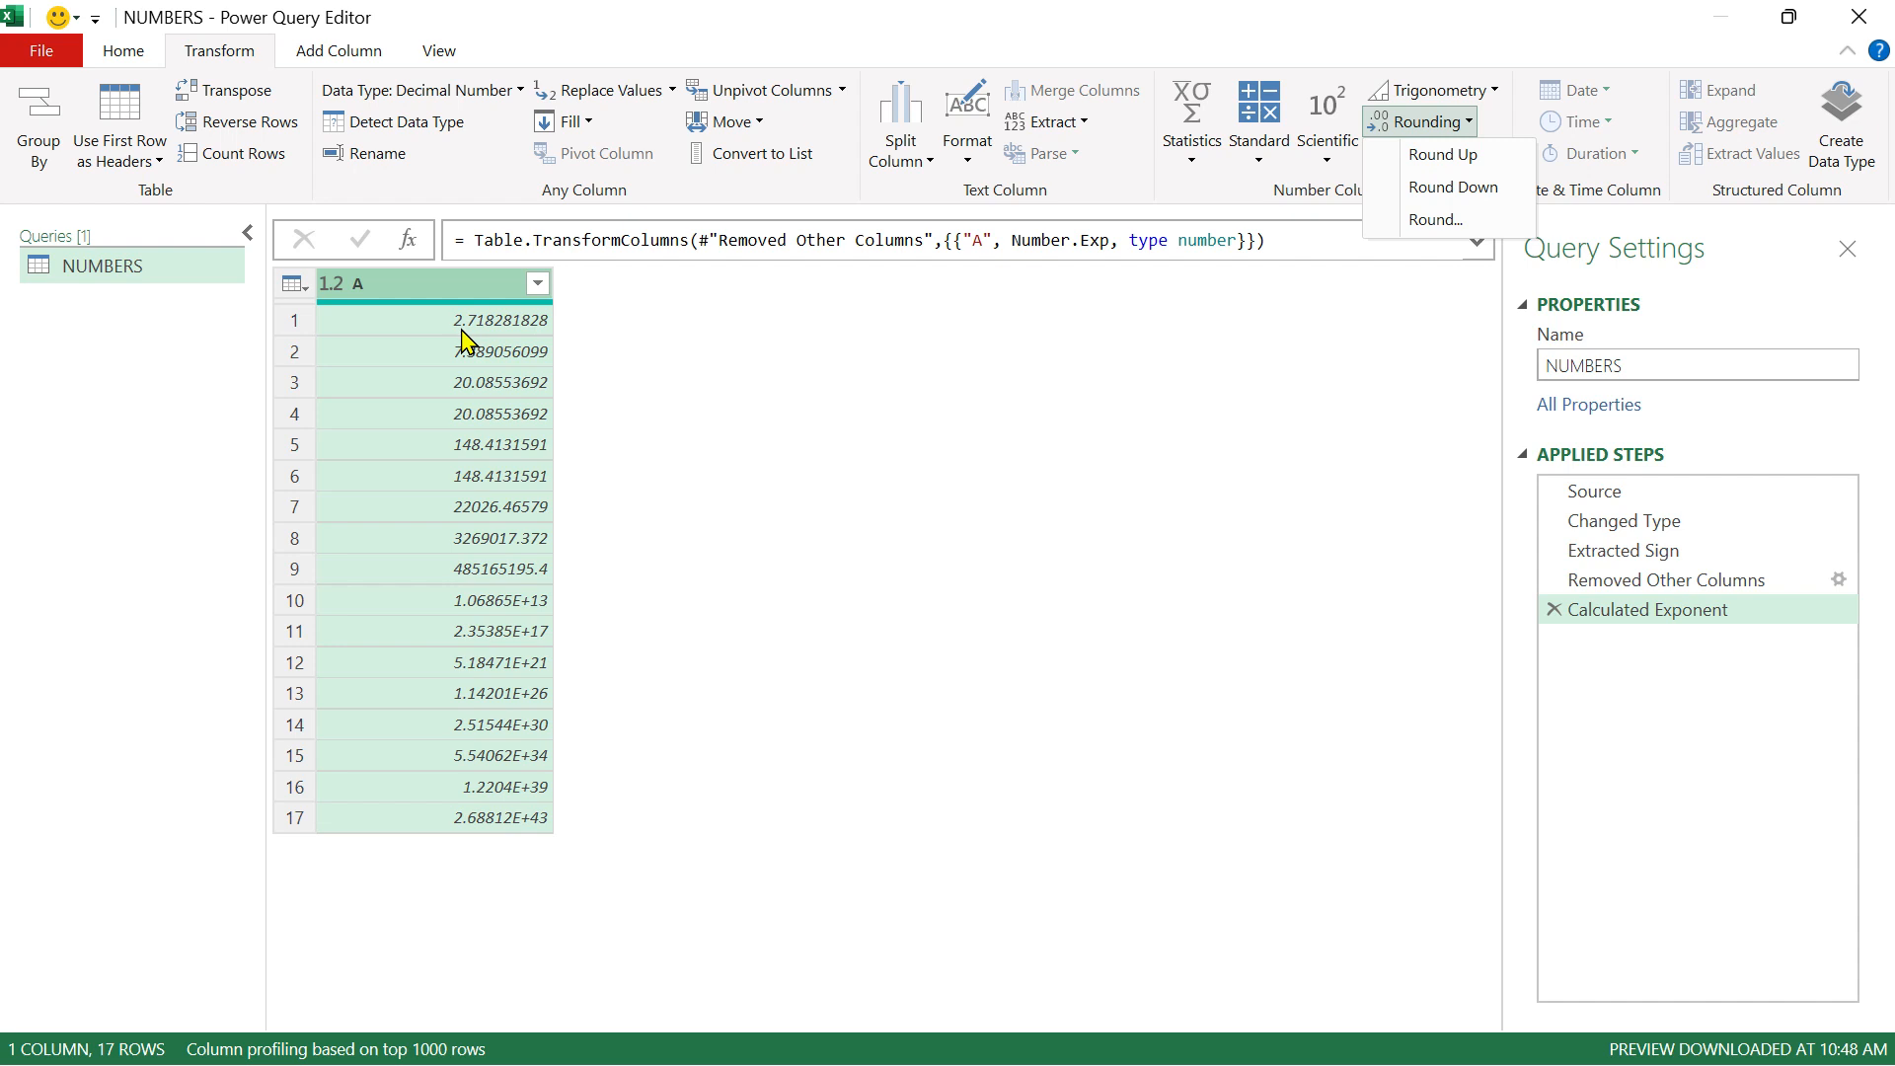
click(1469, 158)
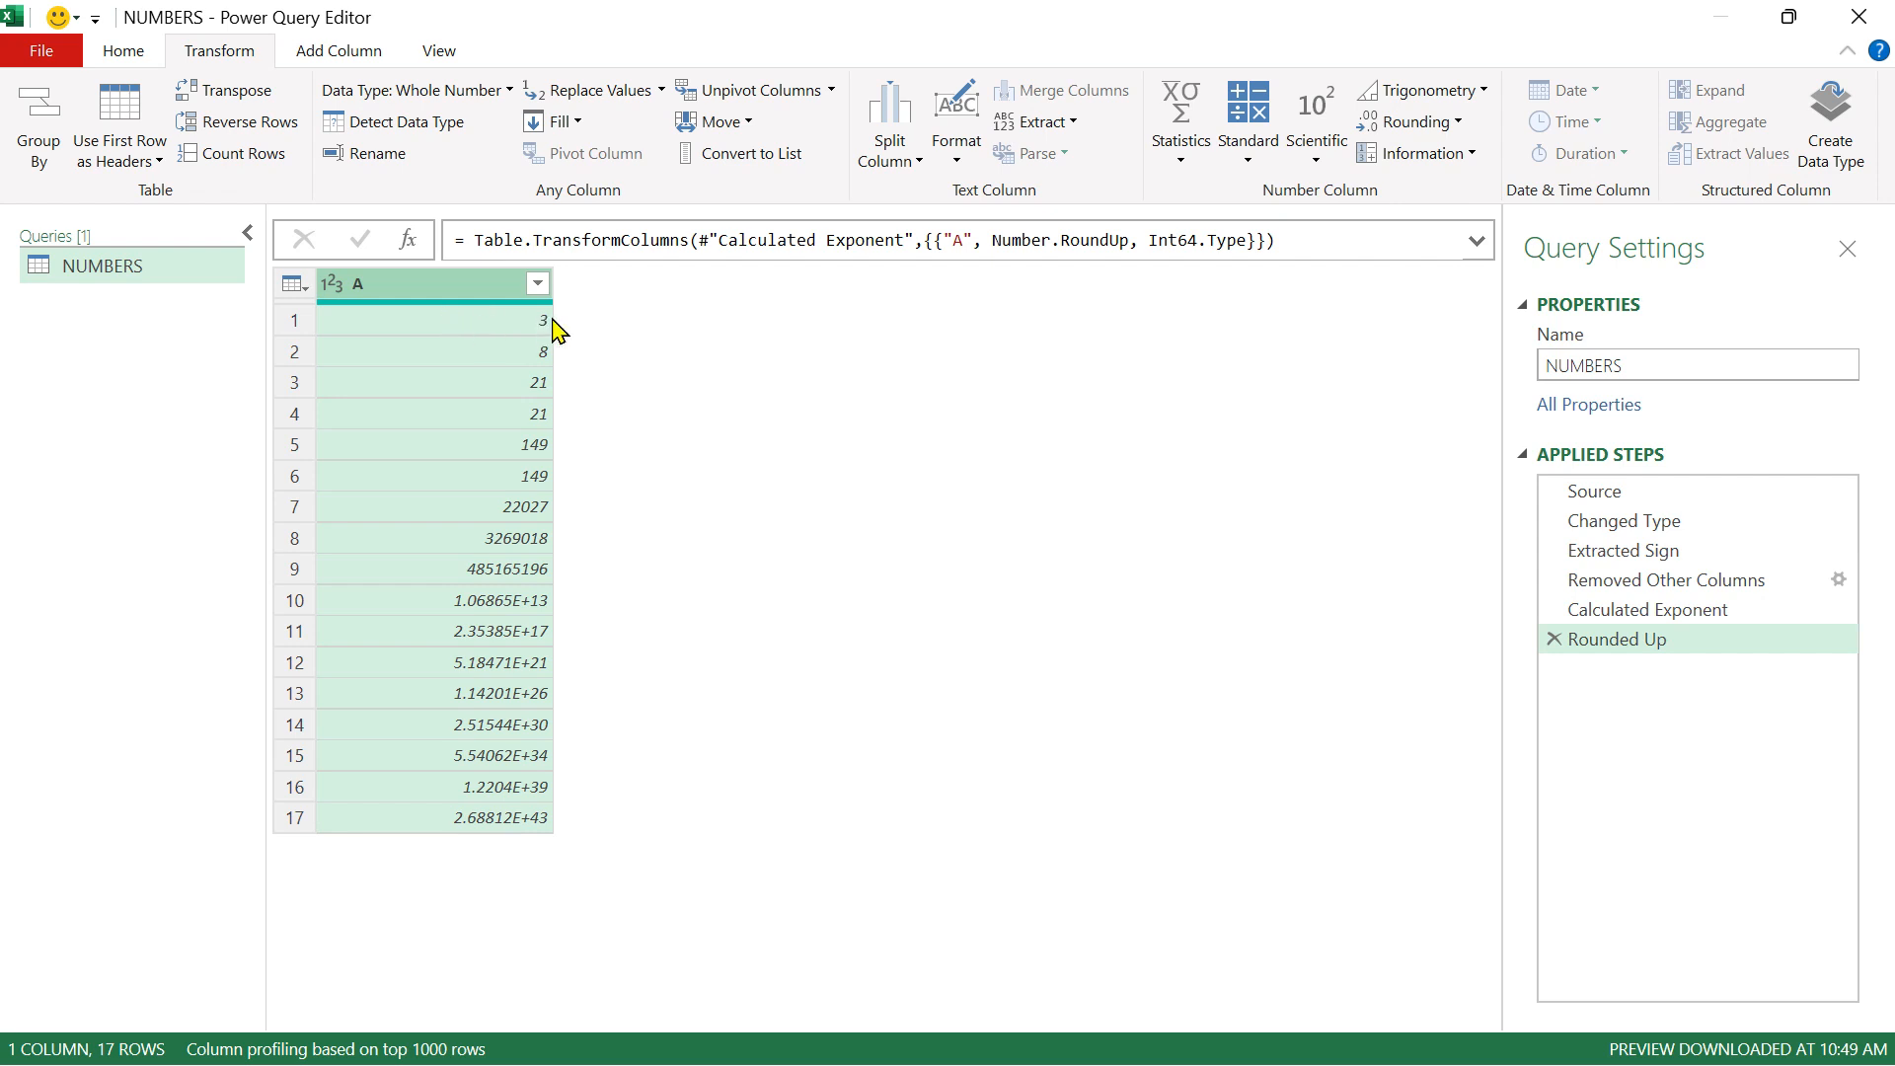
click(1554, 640)
Step: Round the exponent values in column A down and delete the Rounded Down step
click(1467, 122)
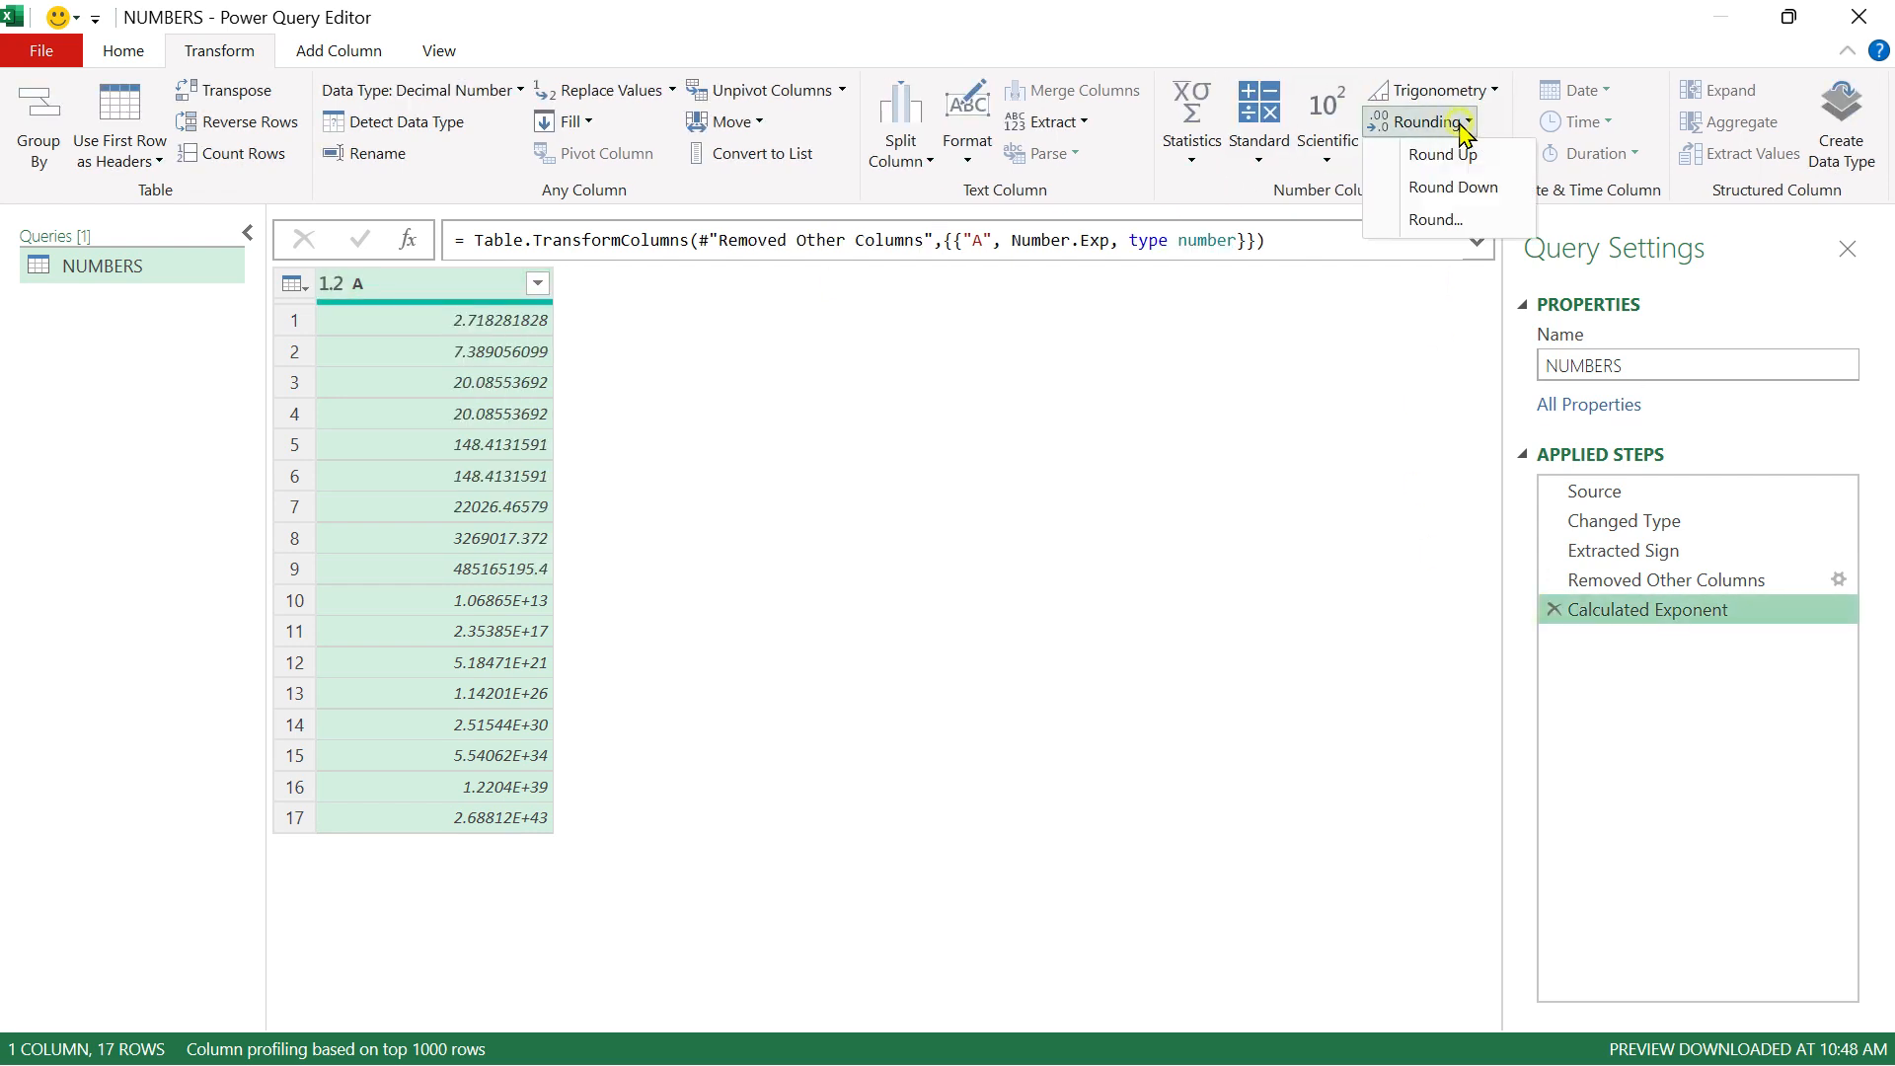
click(1480, 188)
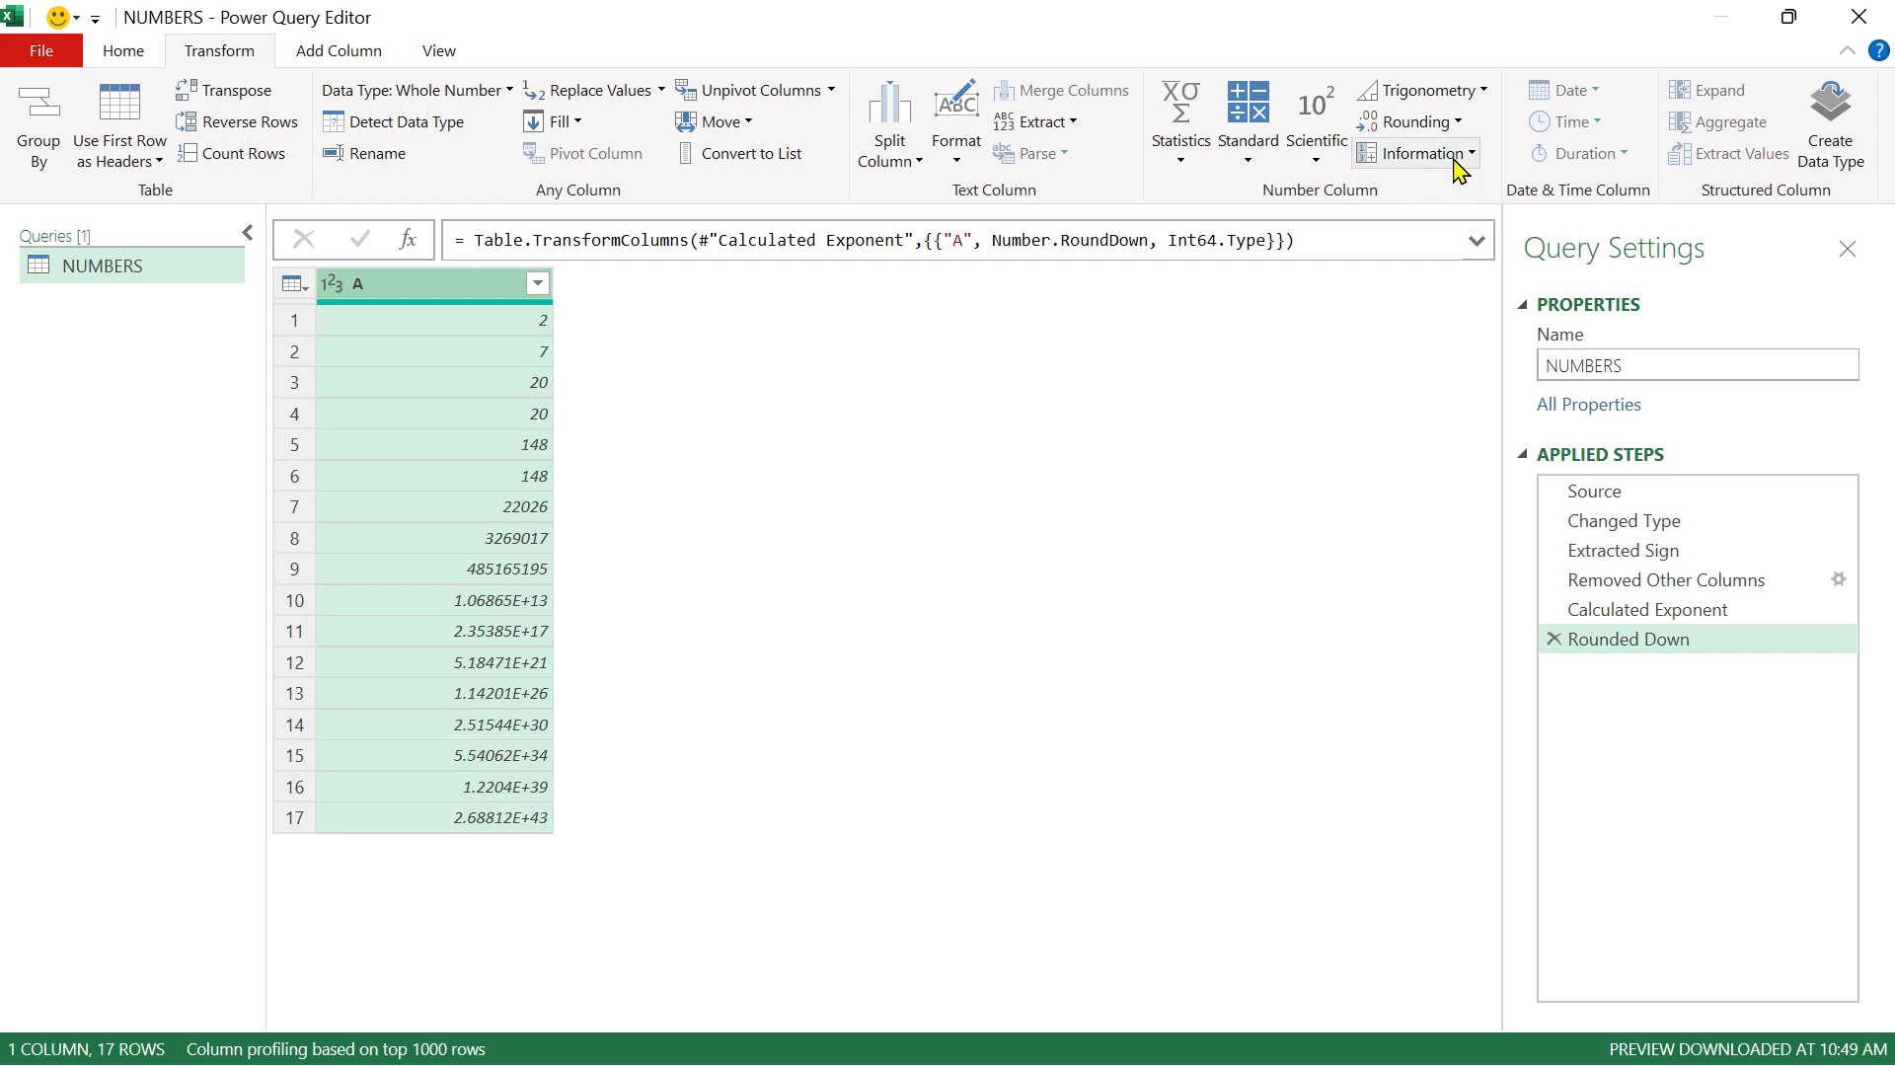
click(1554, 640)
Step: Round the exponent values in column A to 3 decimal places
click(1466, 124)
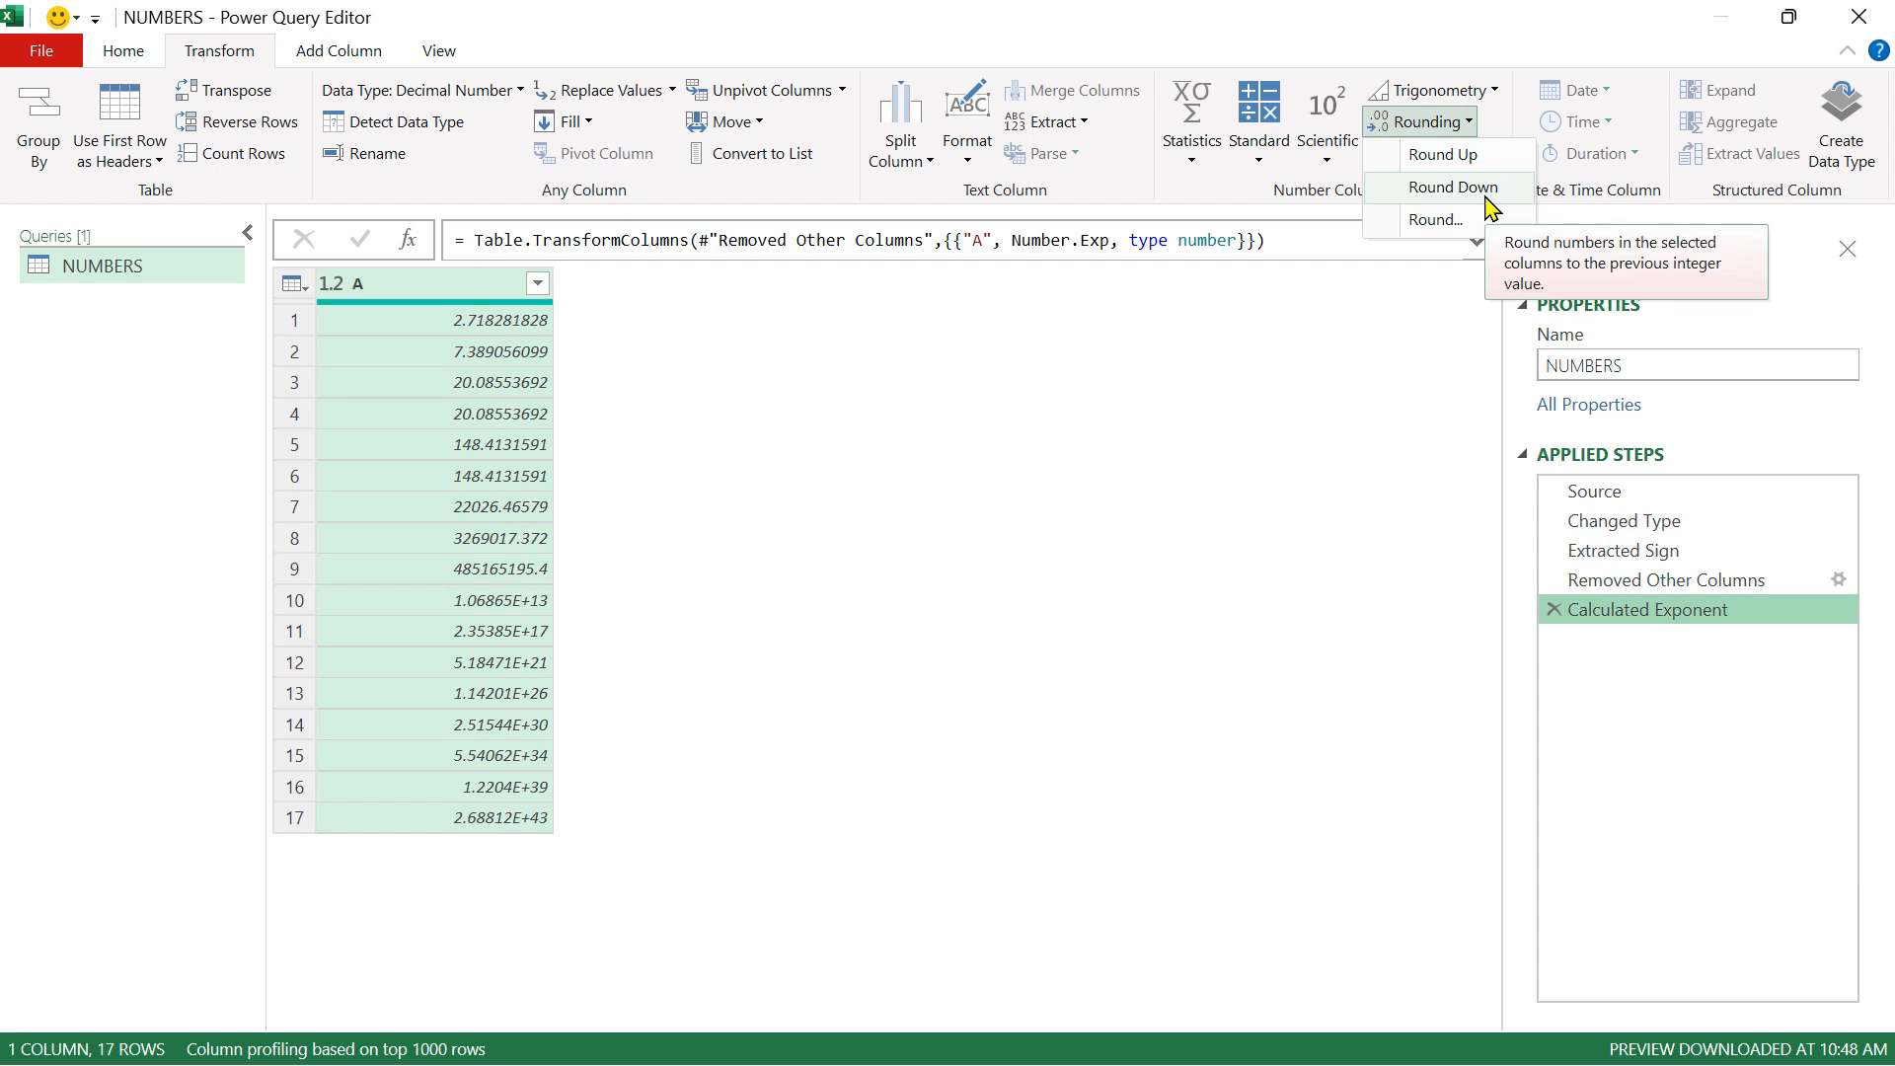
click(1436, 219)
drag(787, 400, 986, 312)
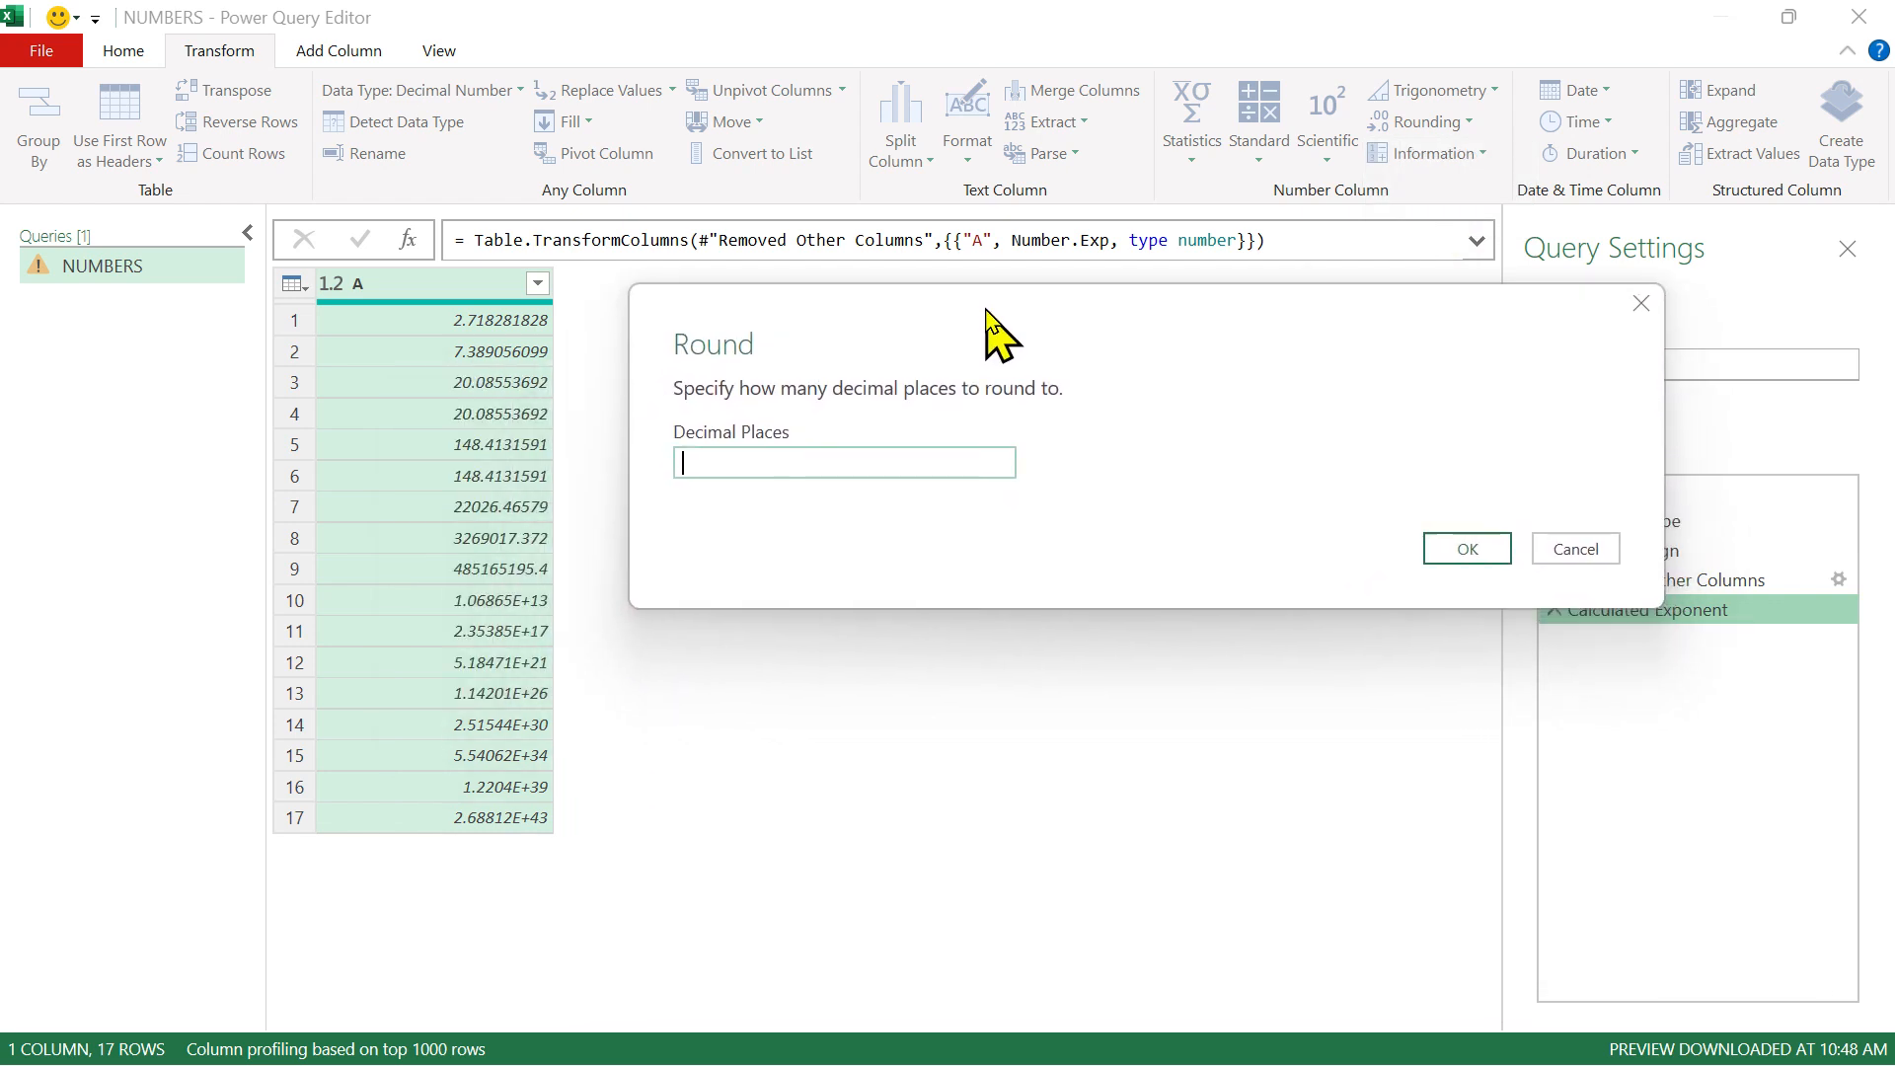
click(758, 463)
text(3)
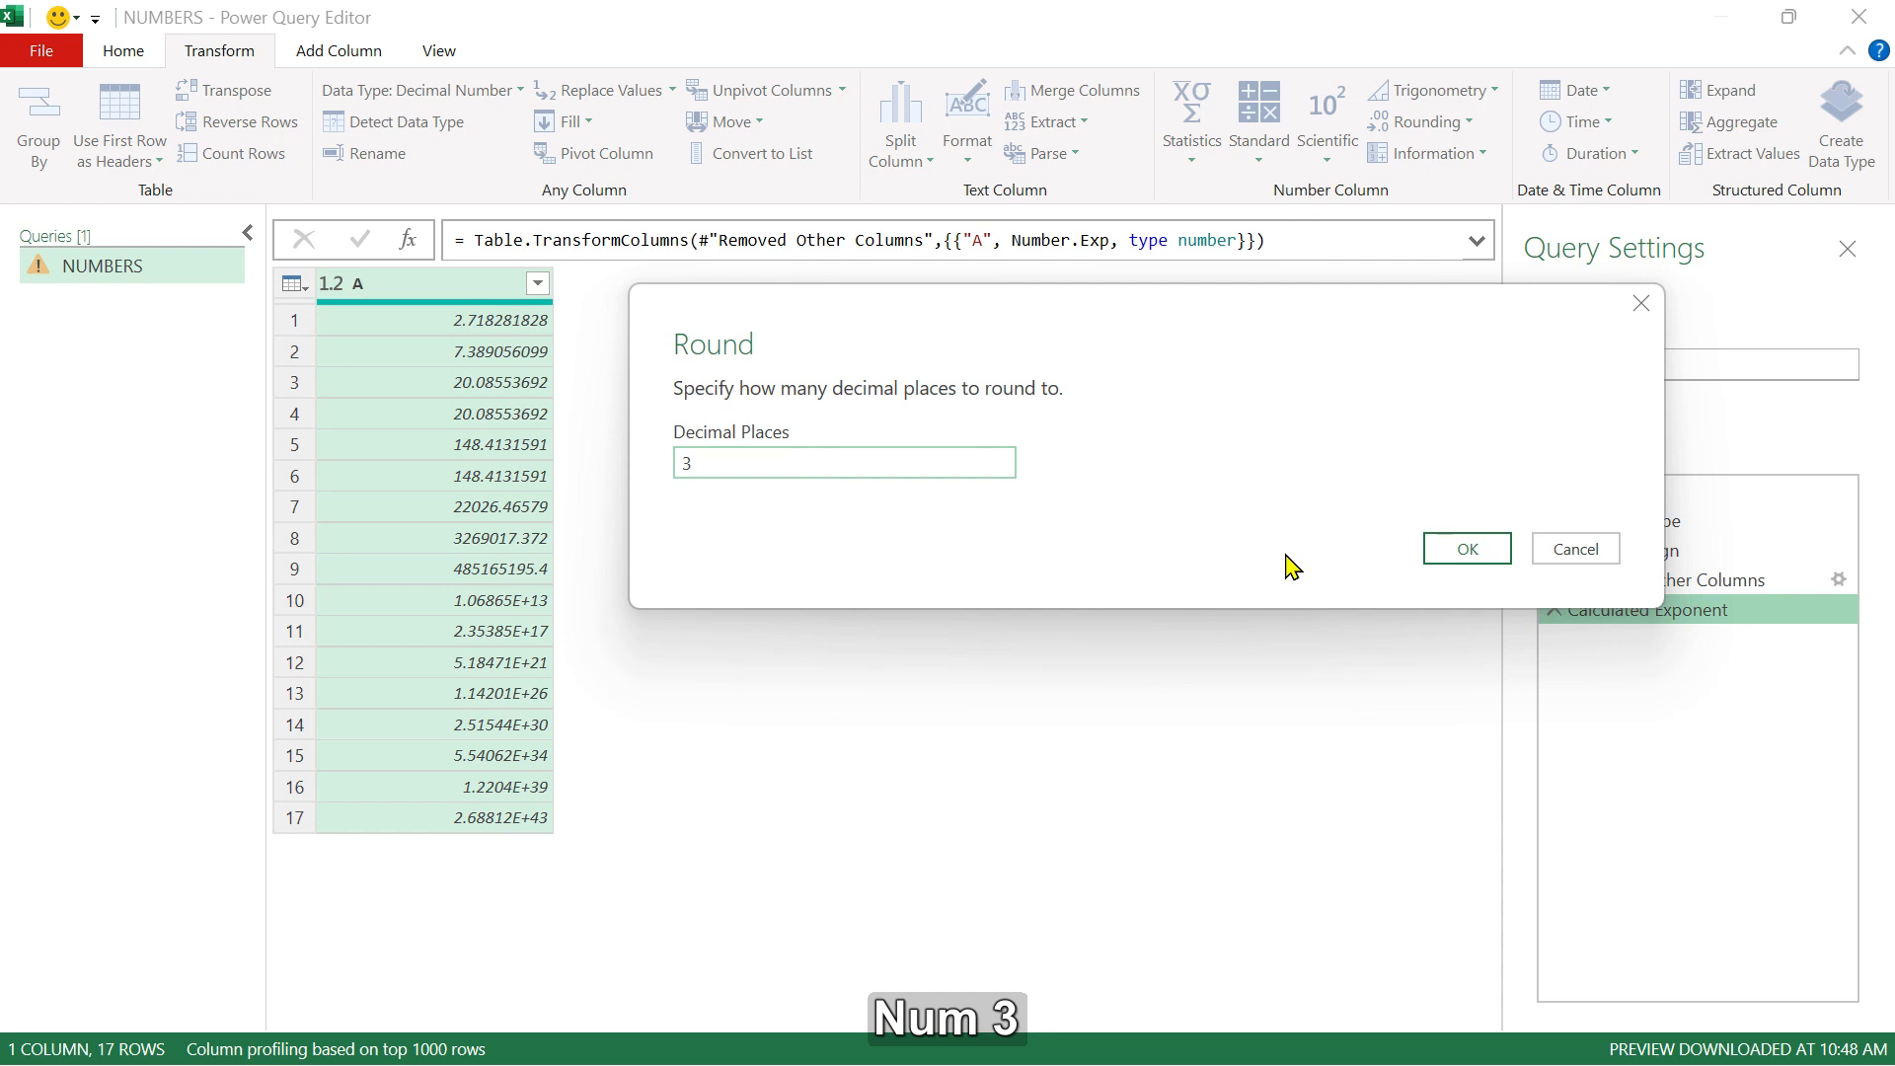
click(1470, 551)
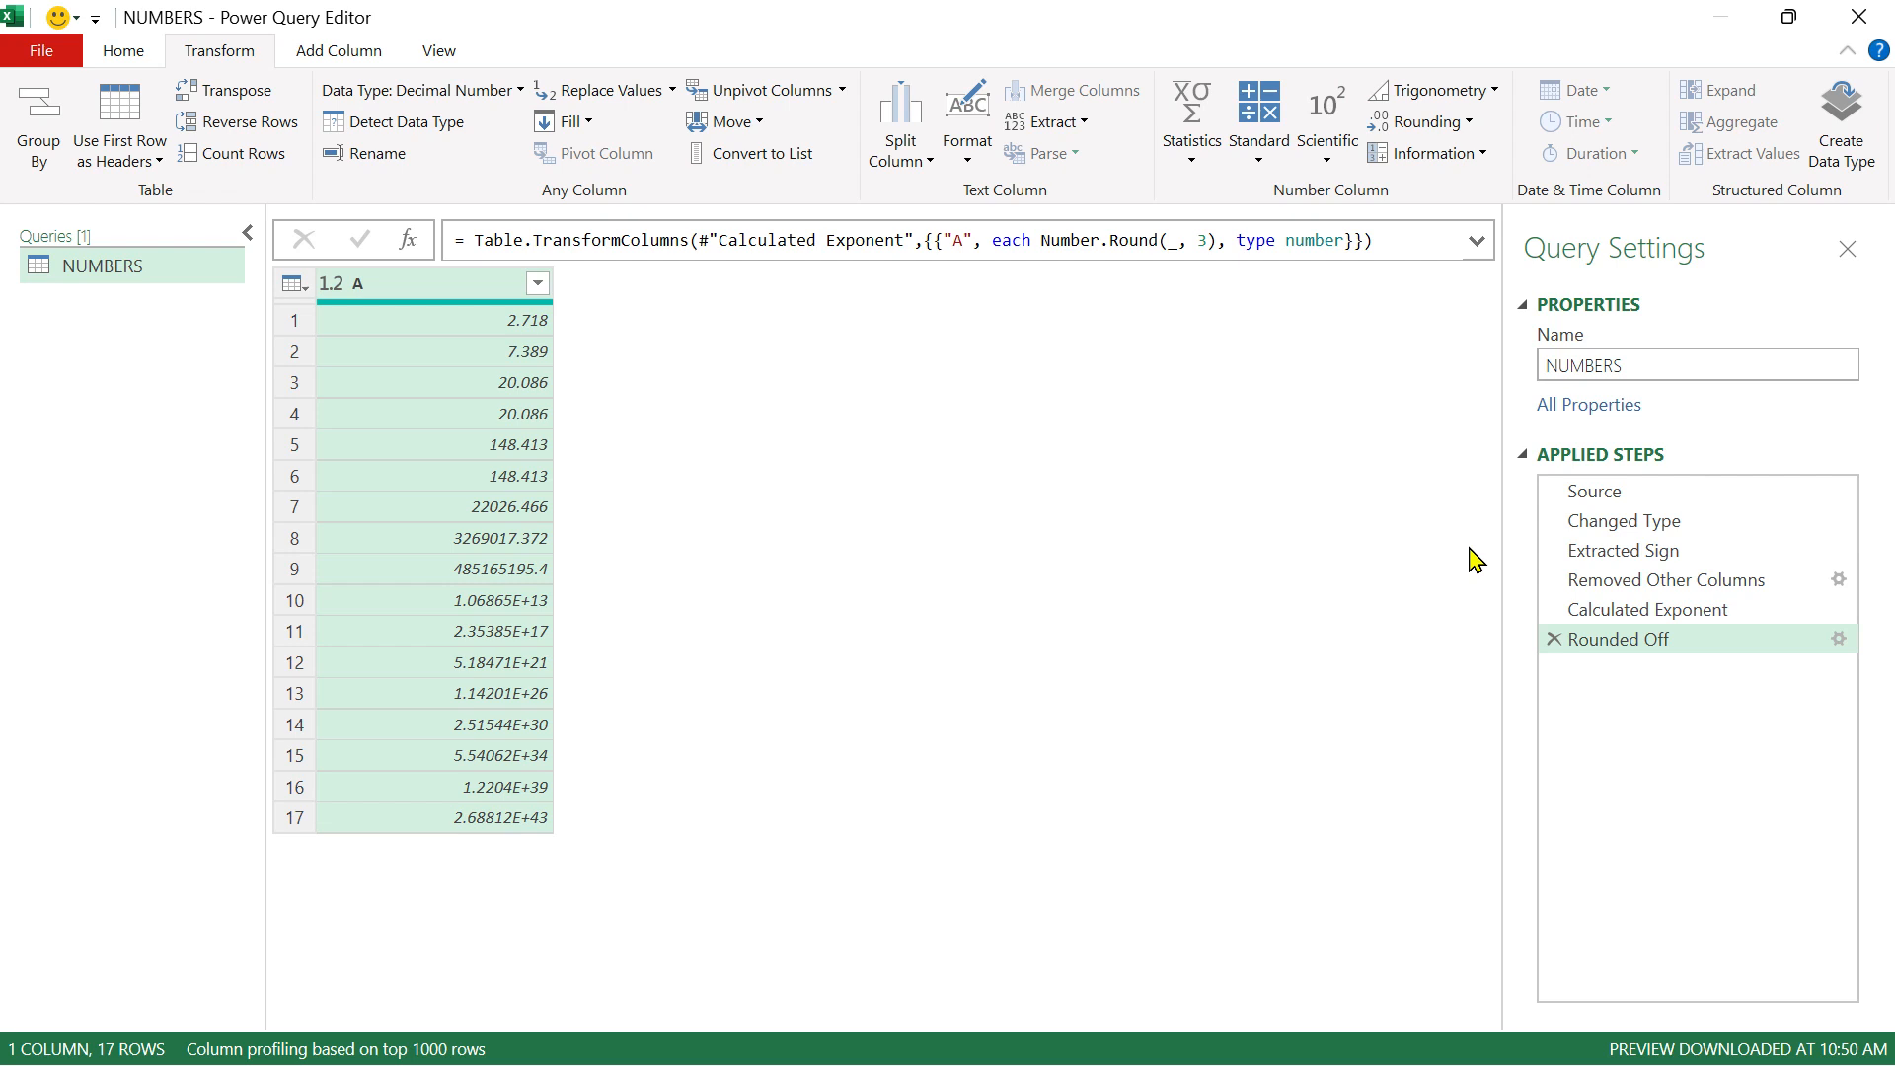
Step: Round the already rounded values in column A to 0 decimal places
click(1457, 122)
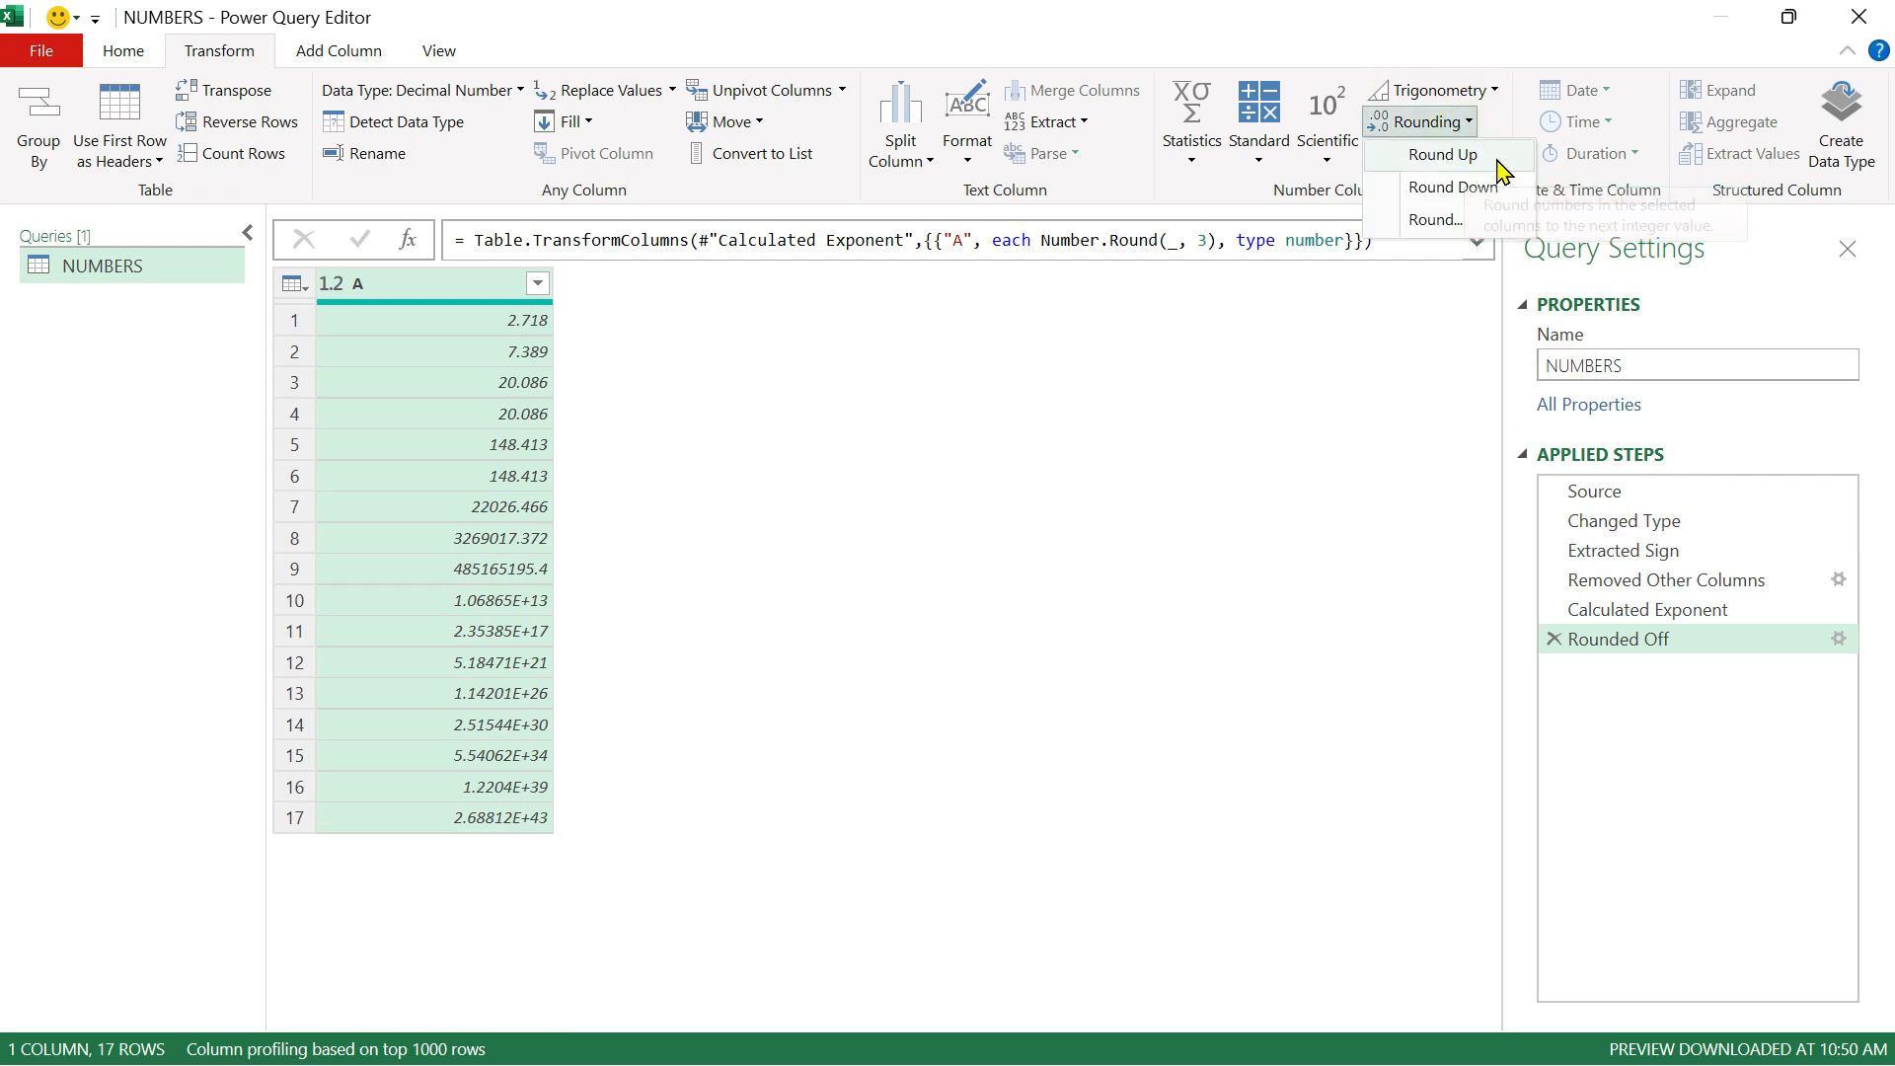
click(1459, 226)
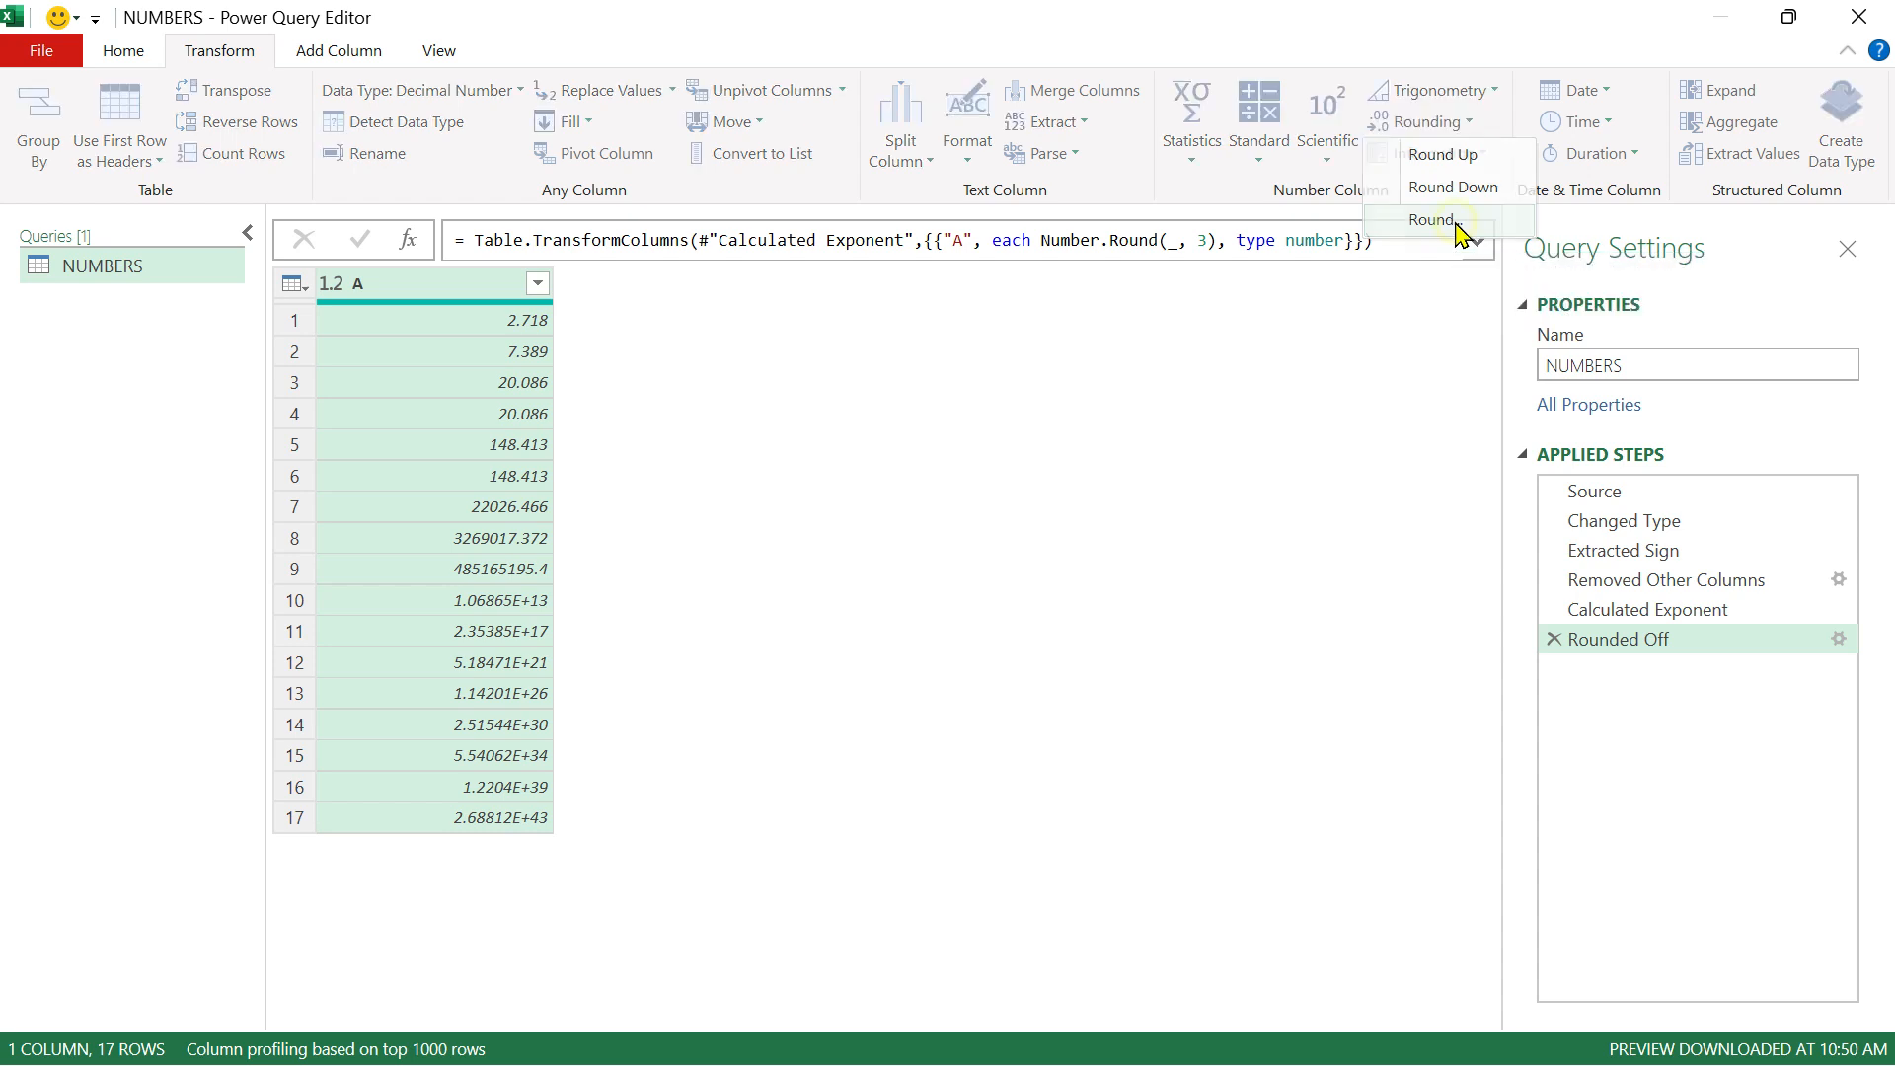
drag(746, 400, 1021, 327)
click(844, 478)
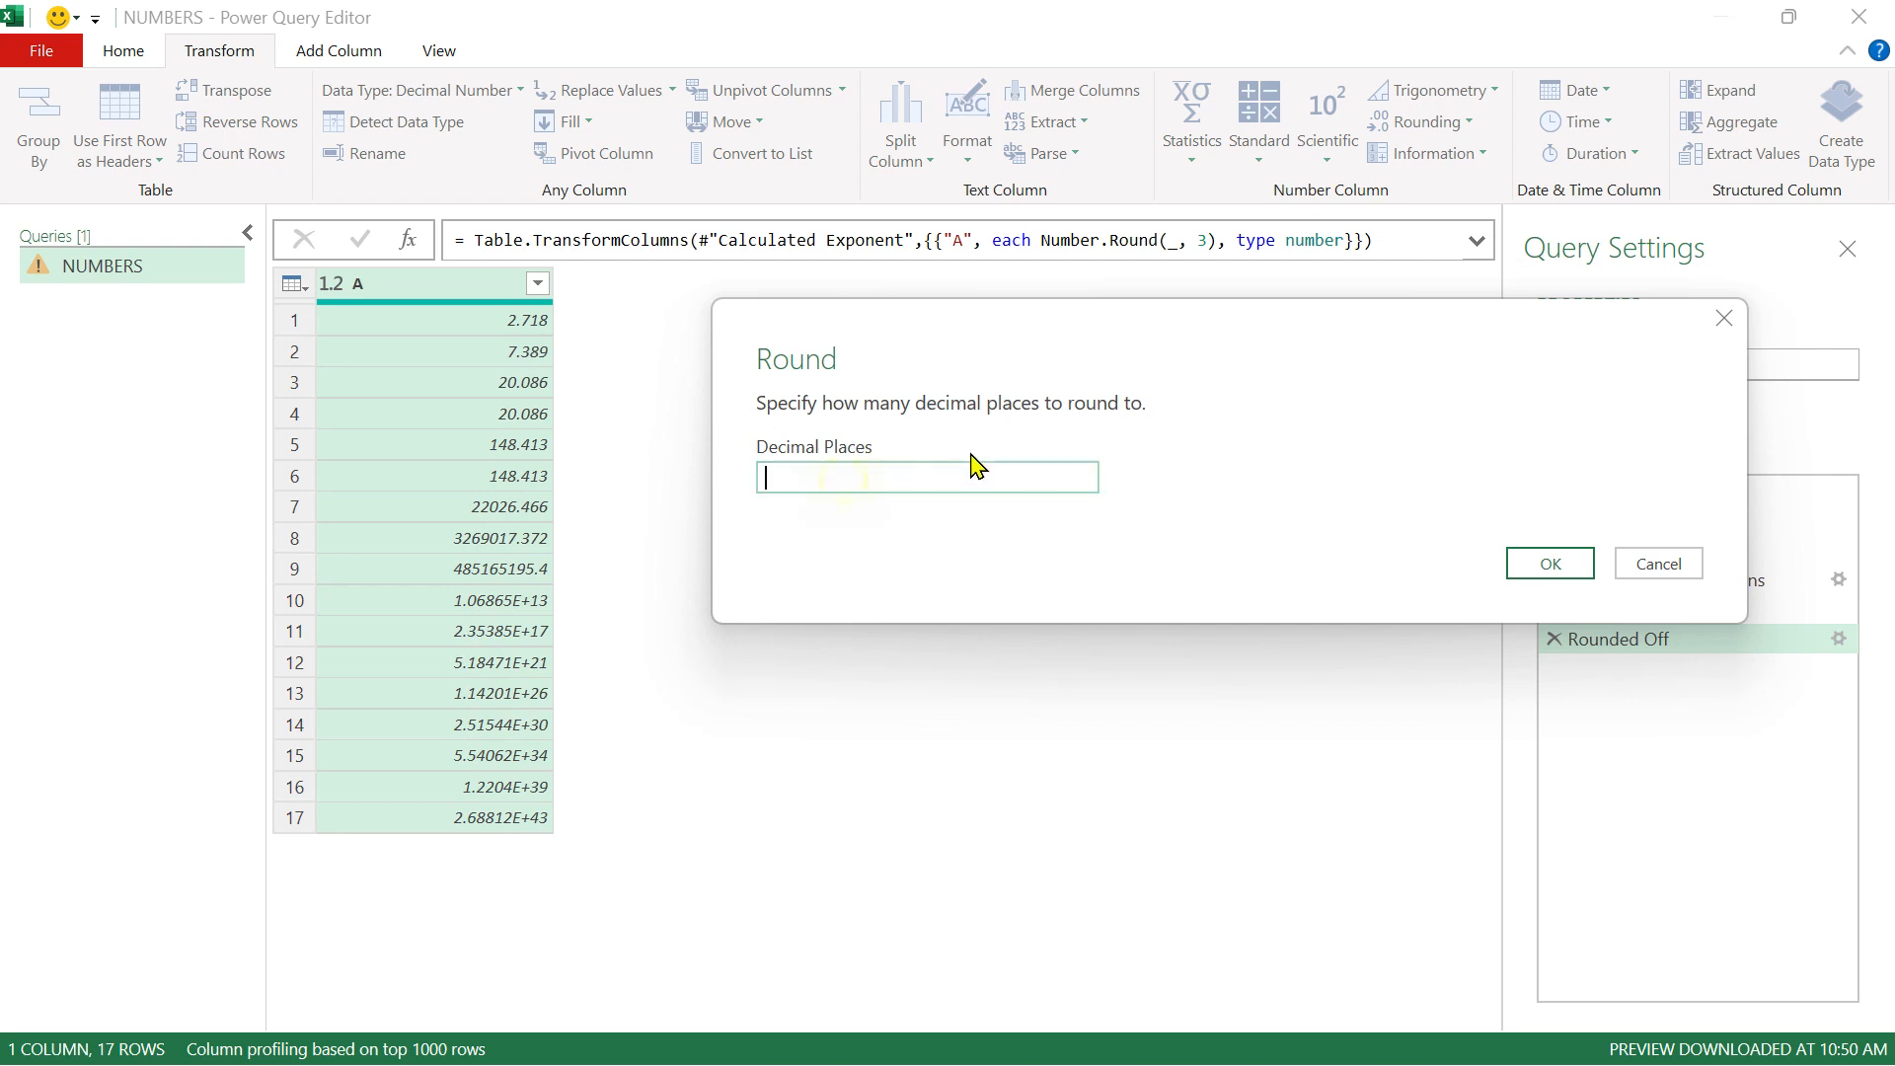
text(0)
click(1498, 558)
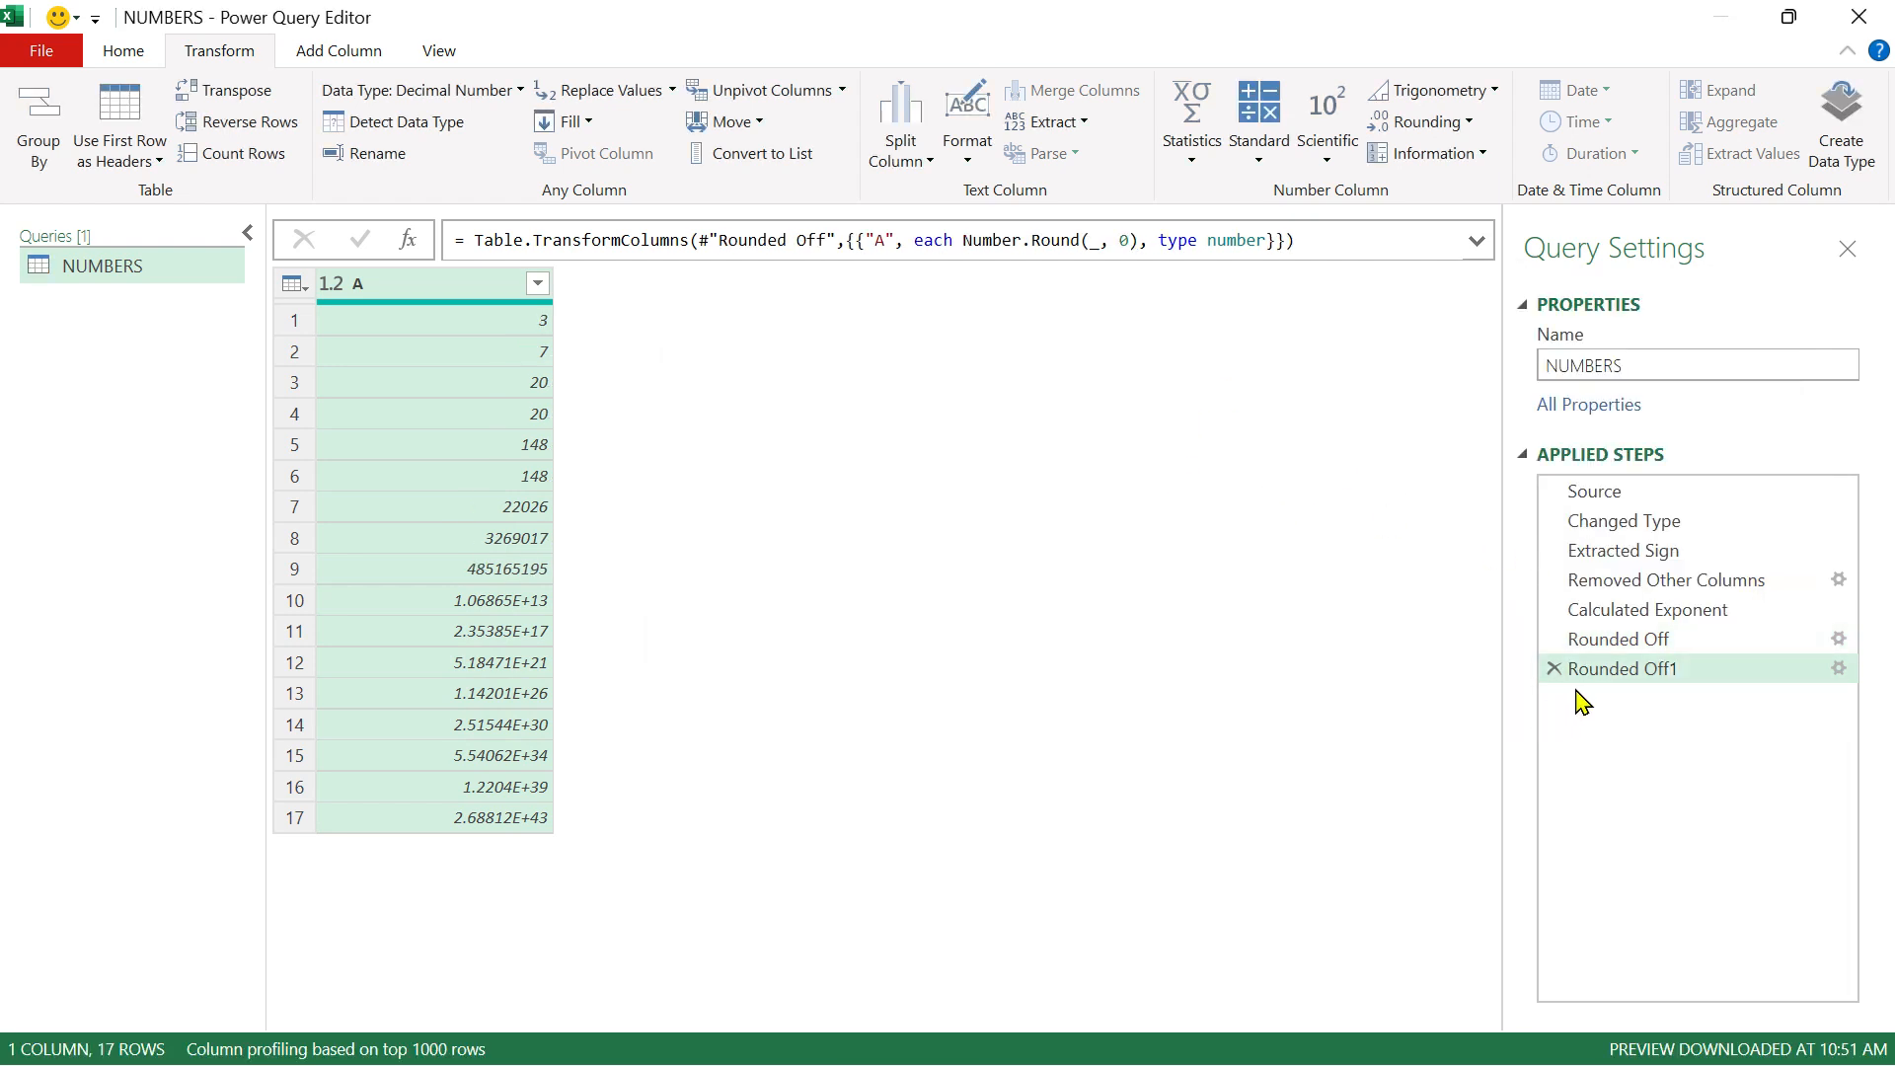
Step: Compare column A's values at the Rounded Off and Rounded Off1 applied steps
click(1610, 650)
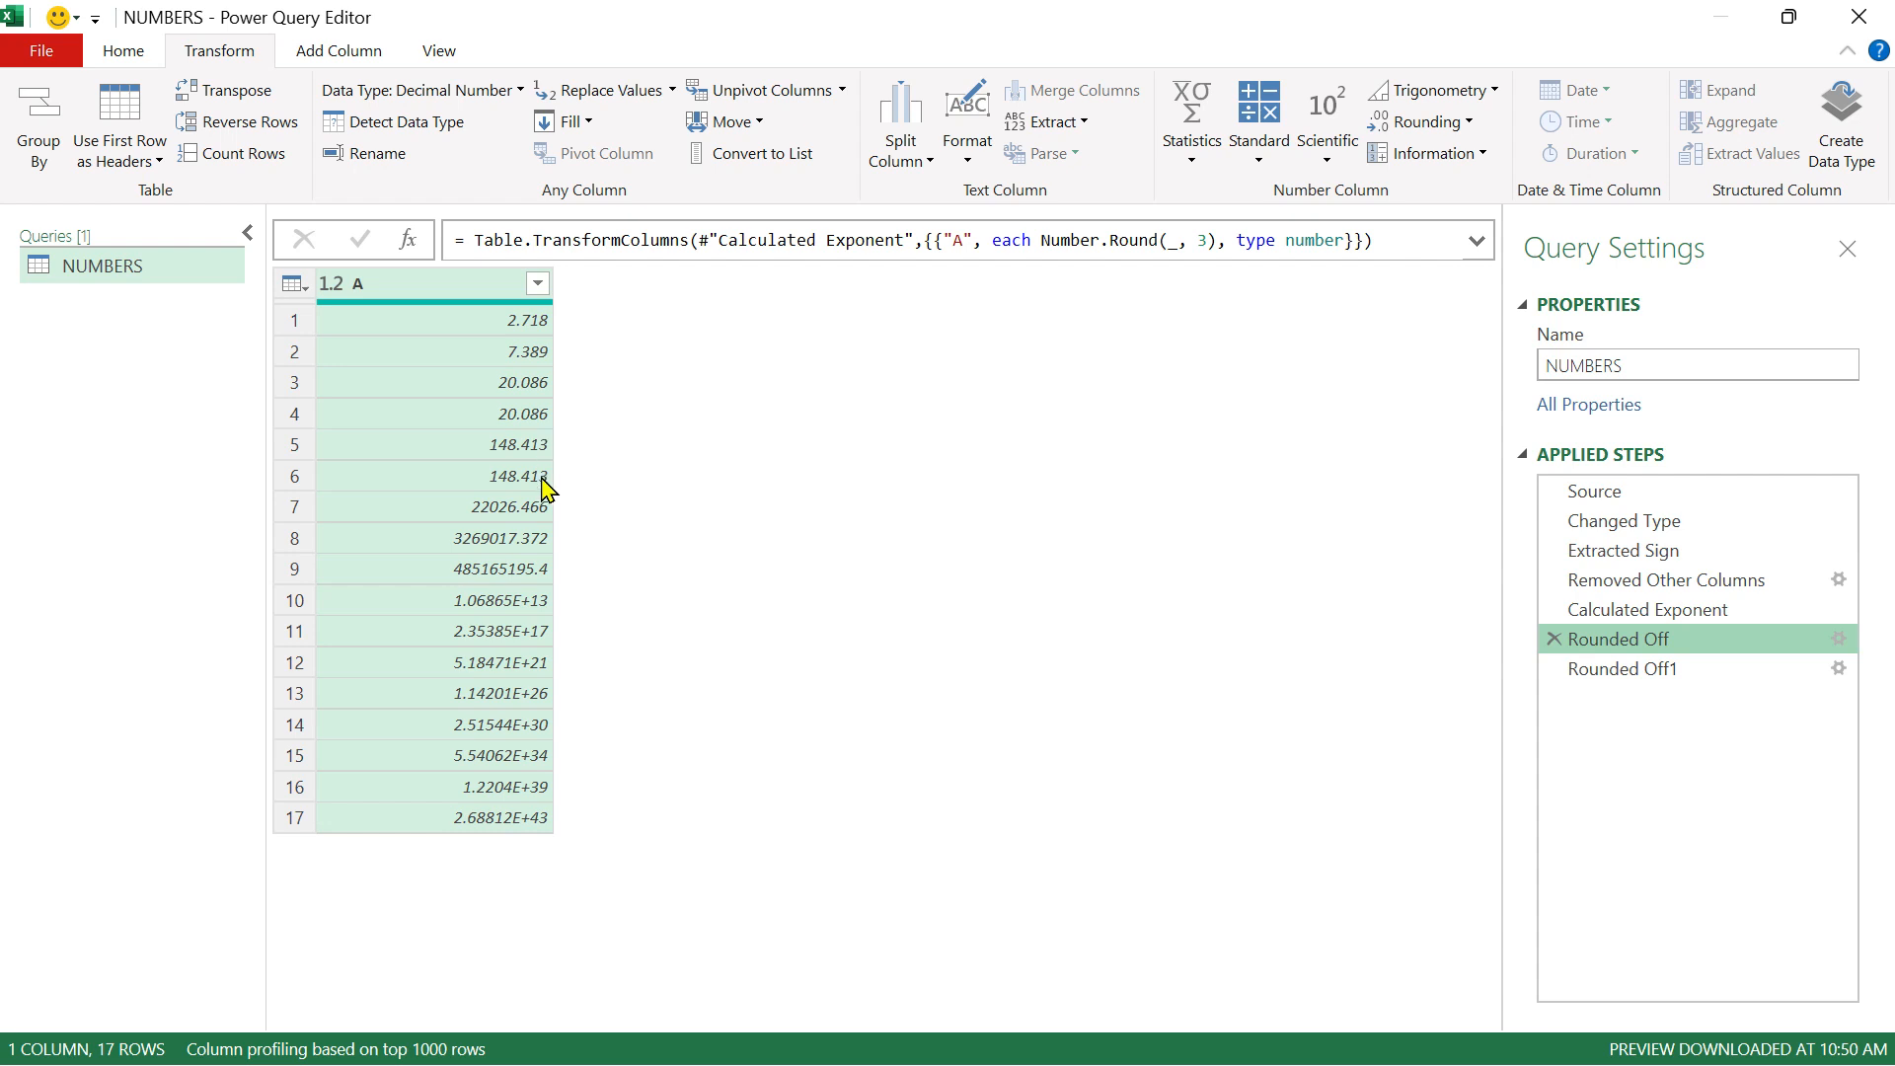
click(1629, 669)
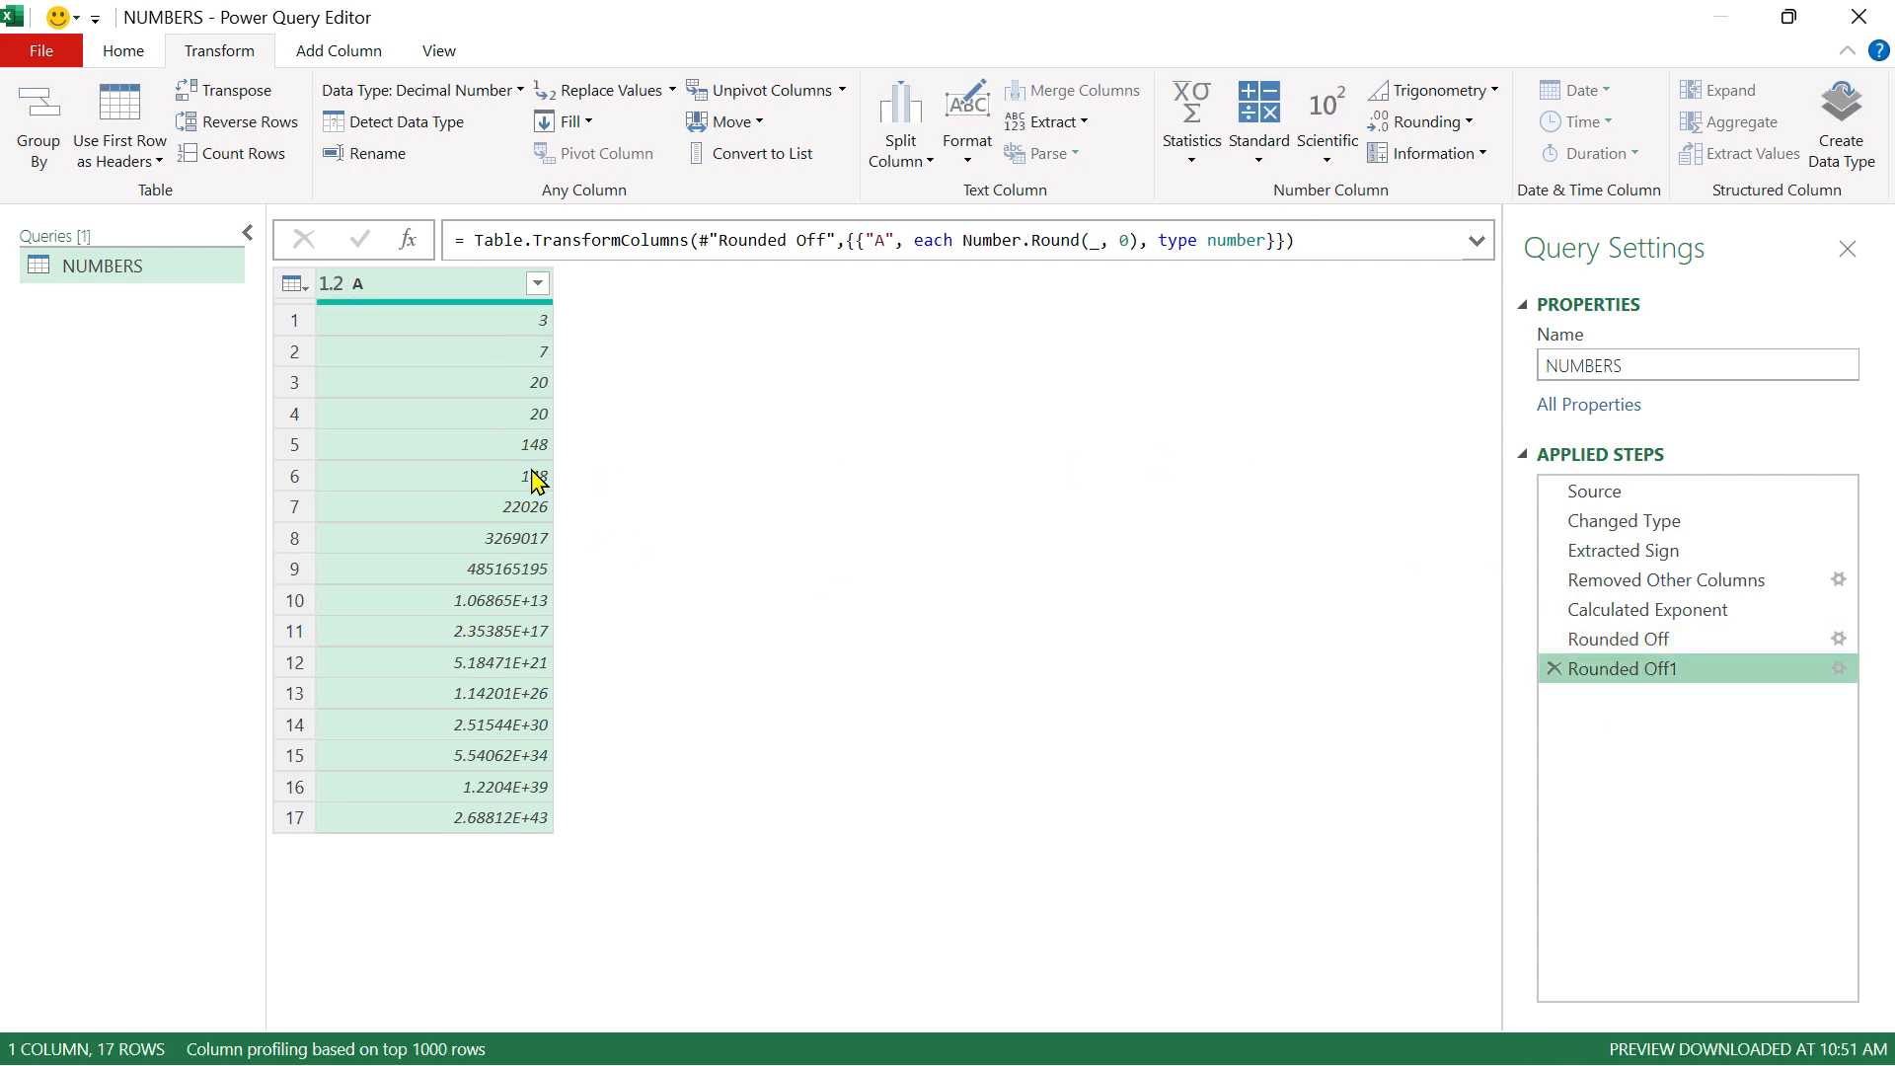
click(890, 385)
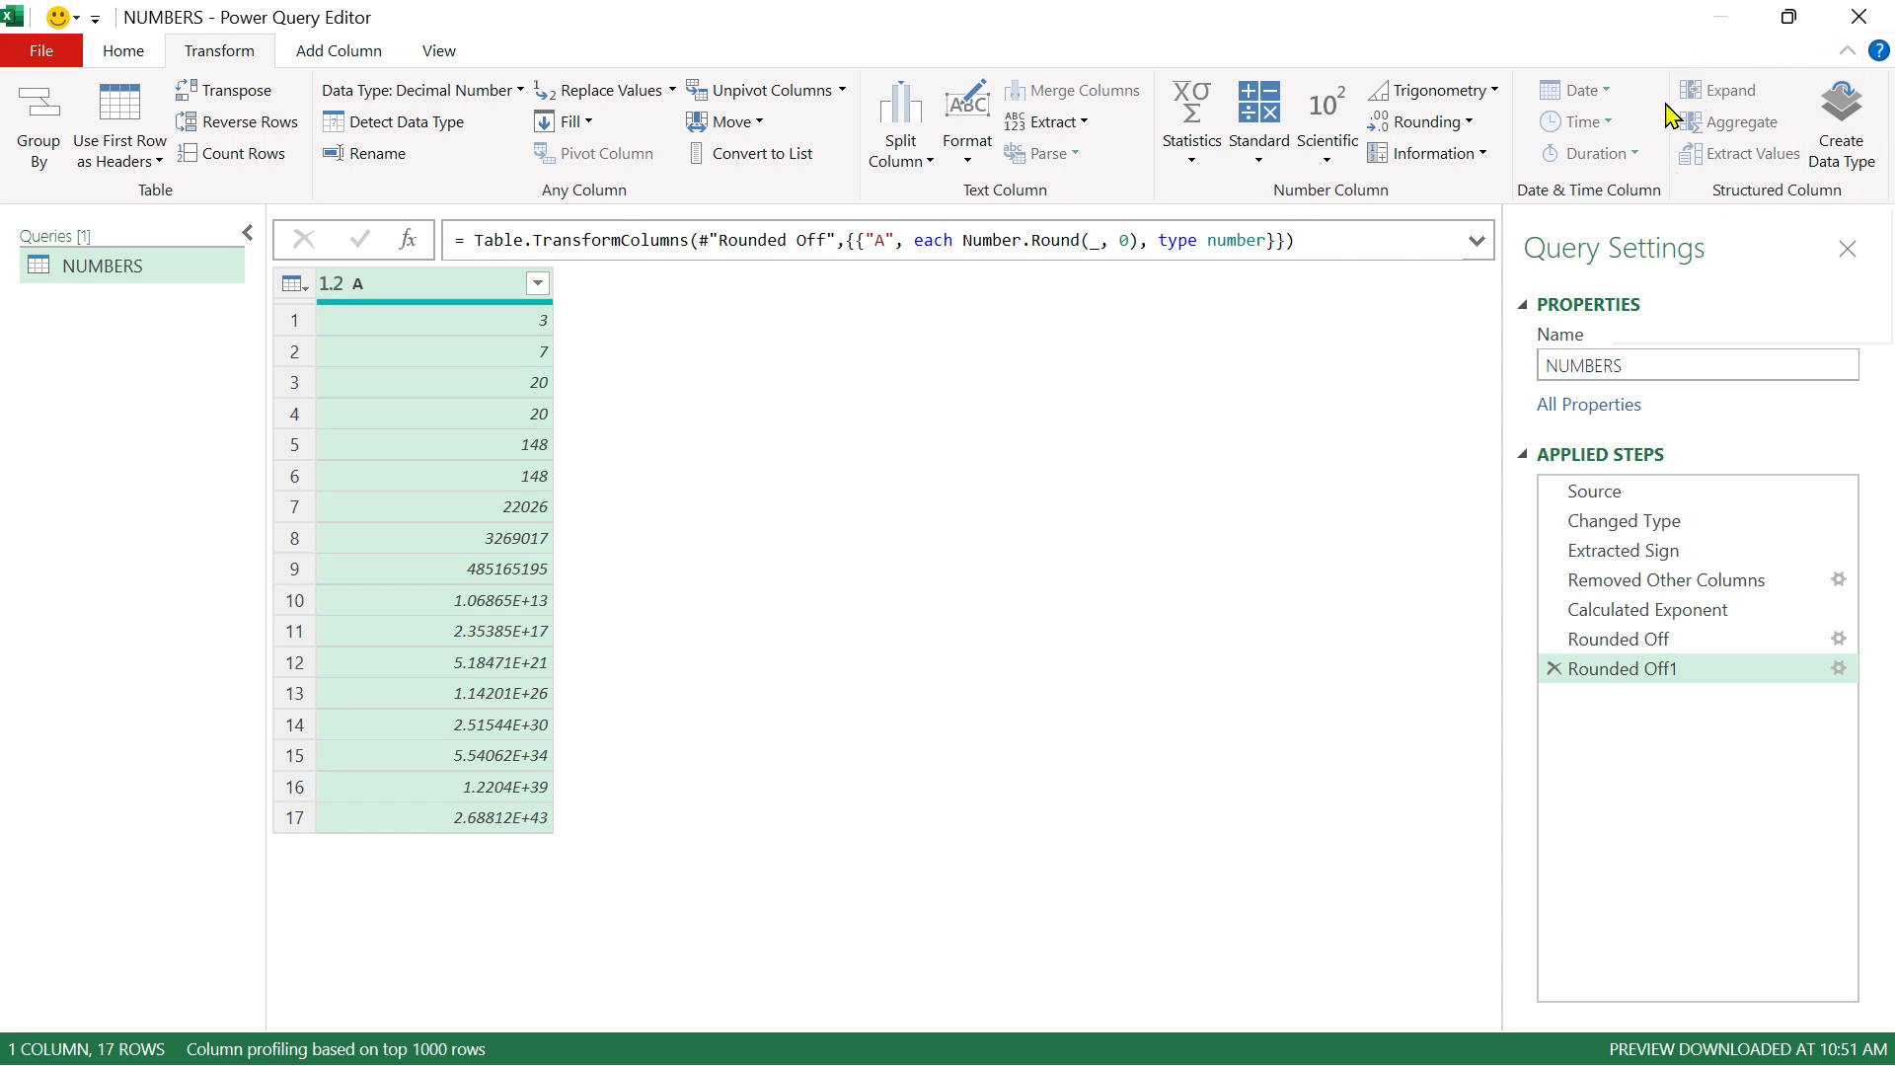
Step: Compare the text, number and date commands offered for adding a column with those for transforming an existing column
click(341, 54)
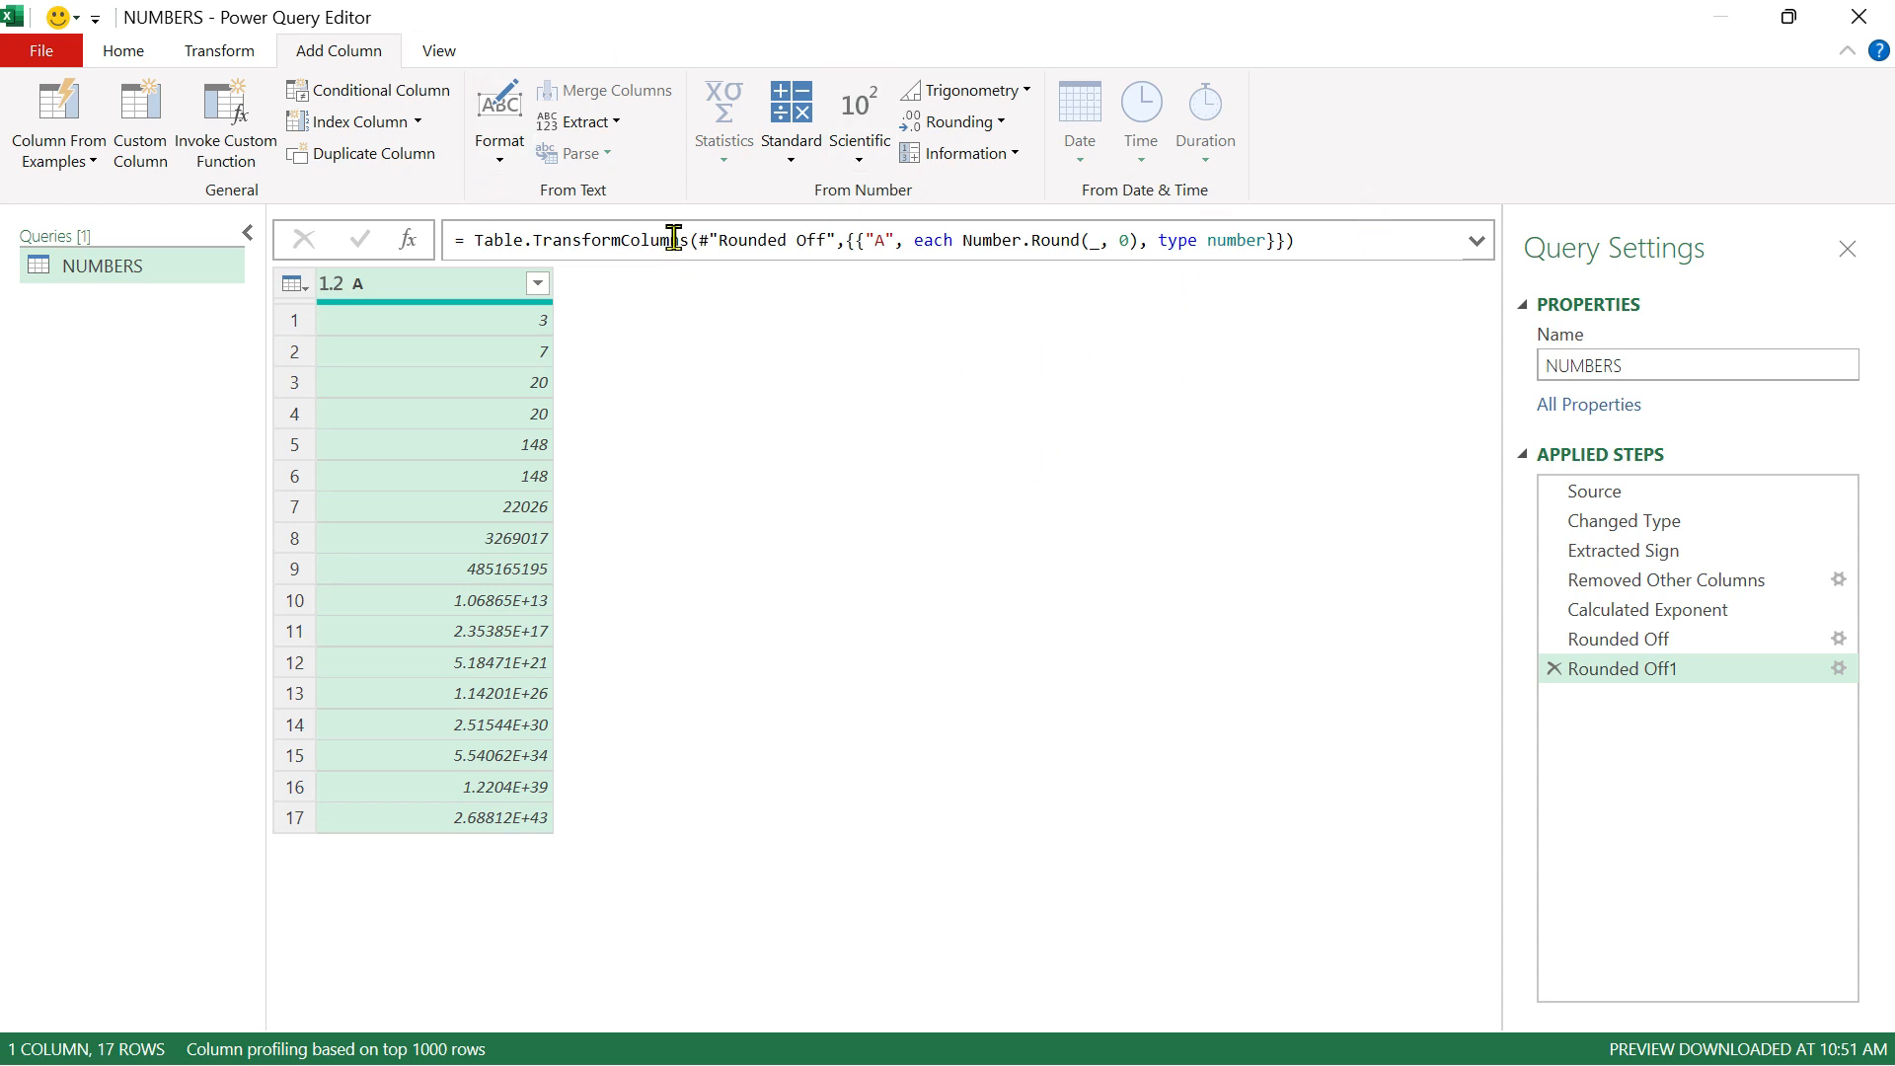
click(486, 161)
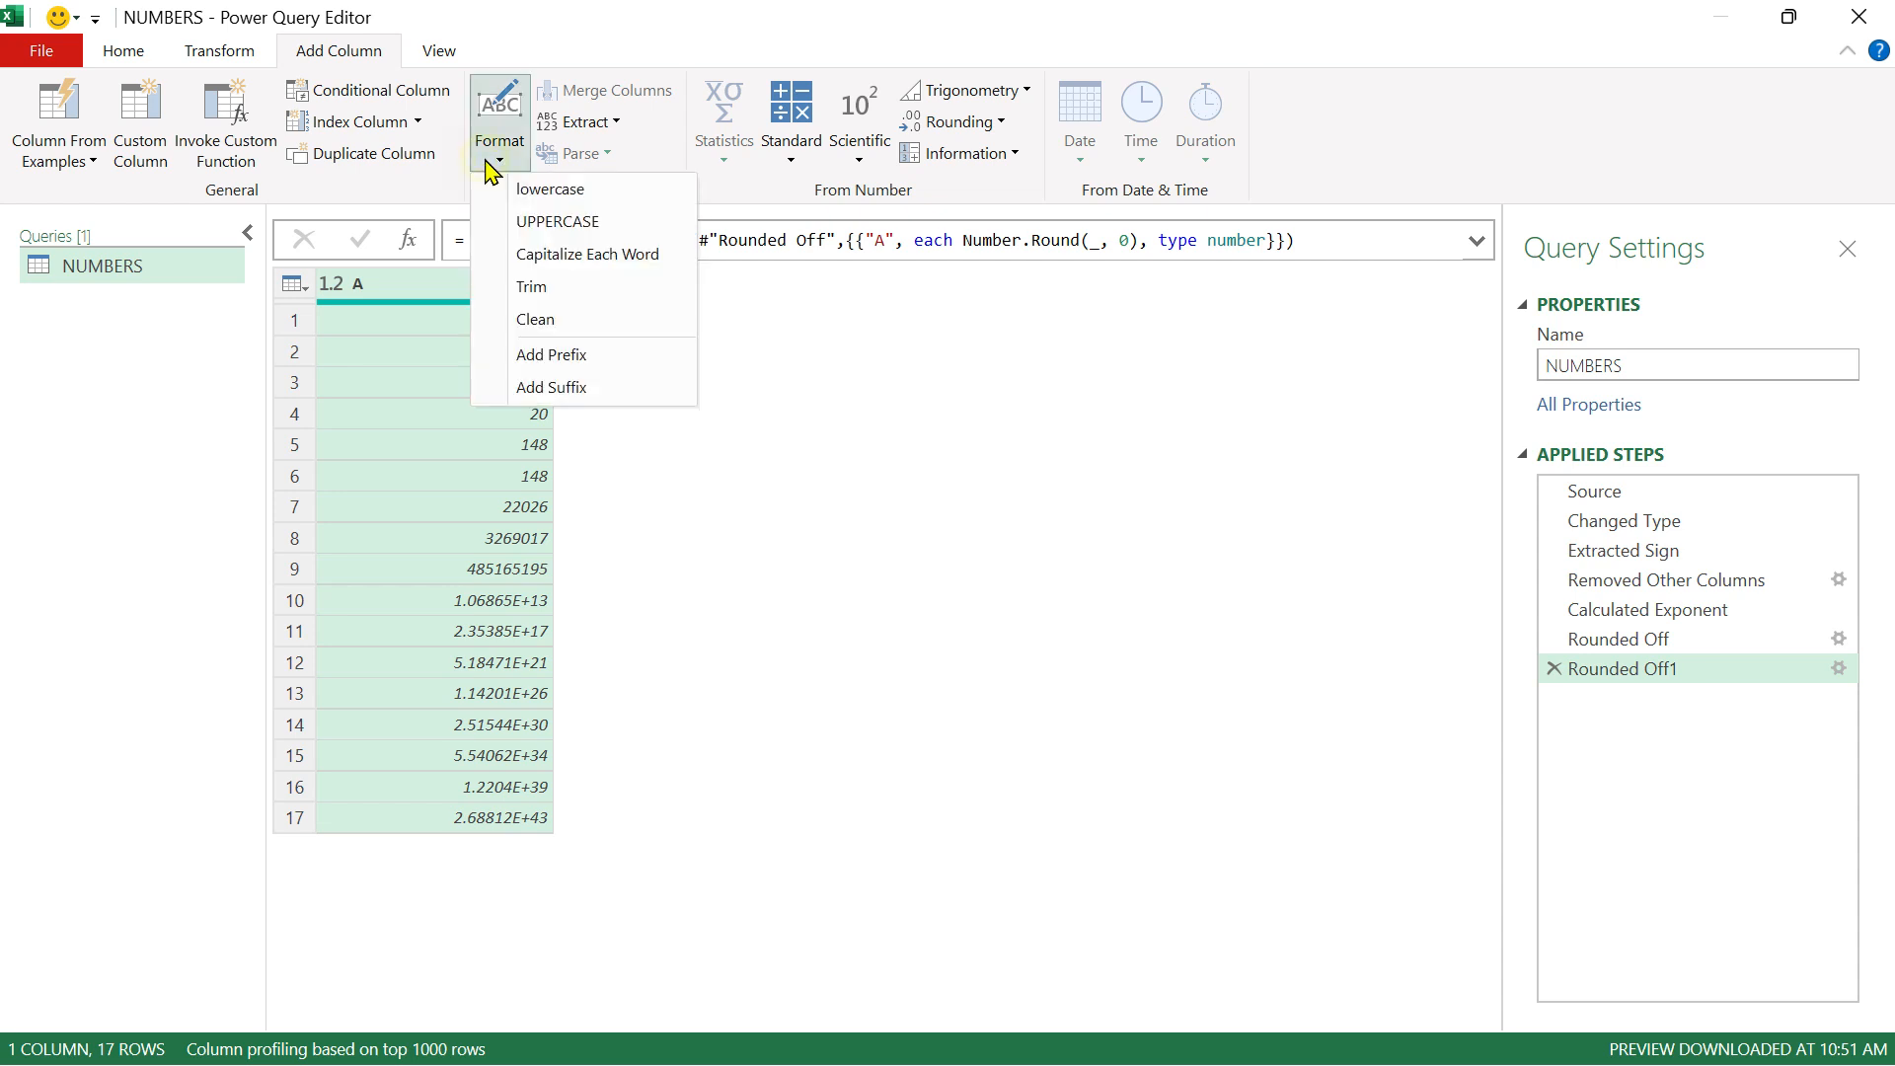
click(671, 30)
click(617, 122)
click(659, 35)
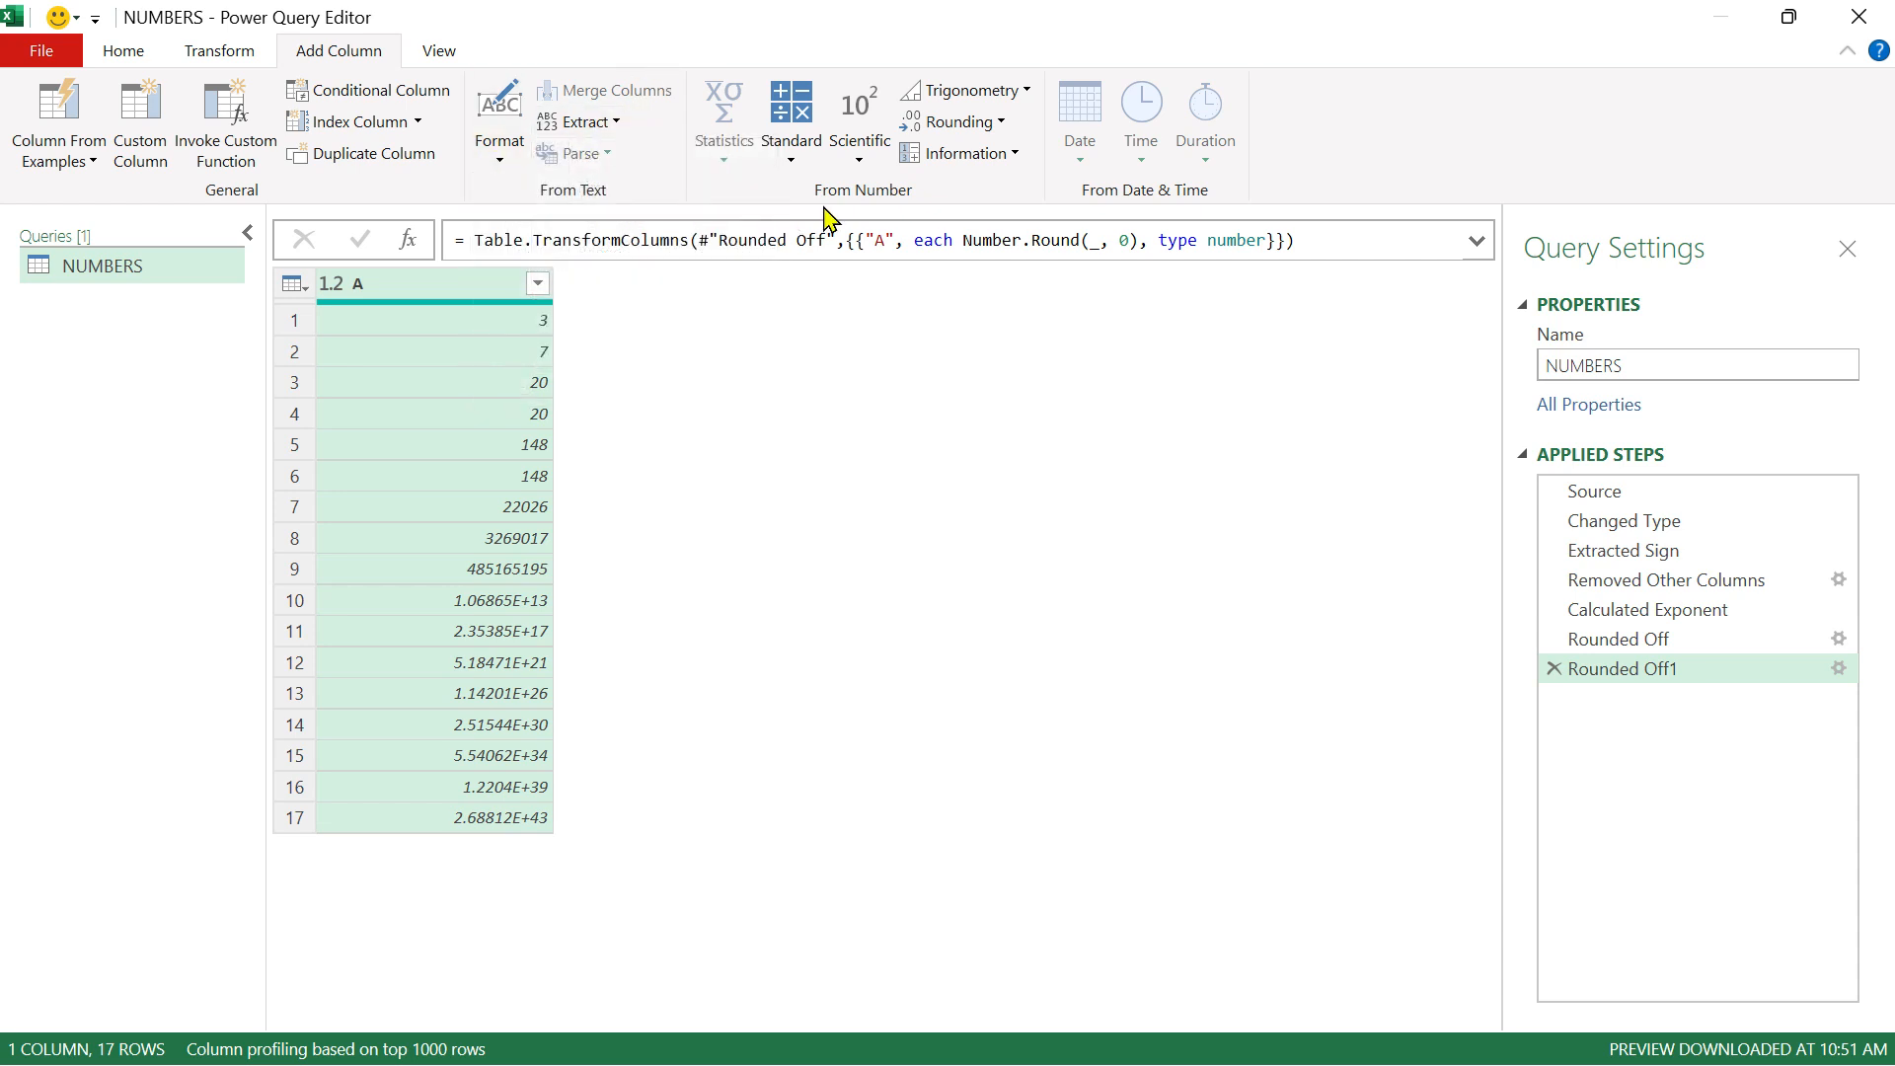
click(791, 161)
click(790, 161)
click(231, 62)
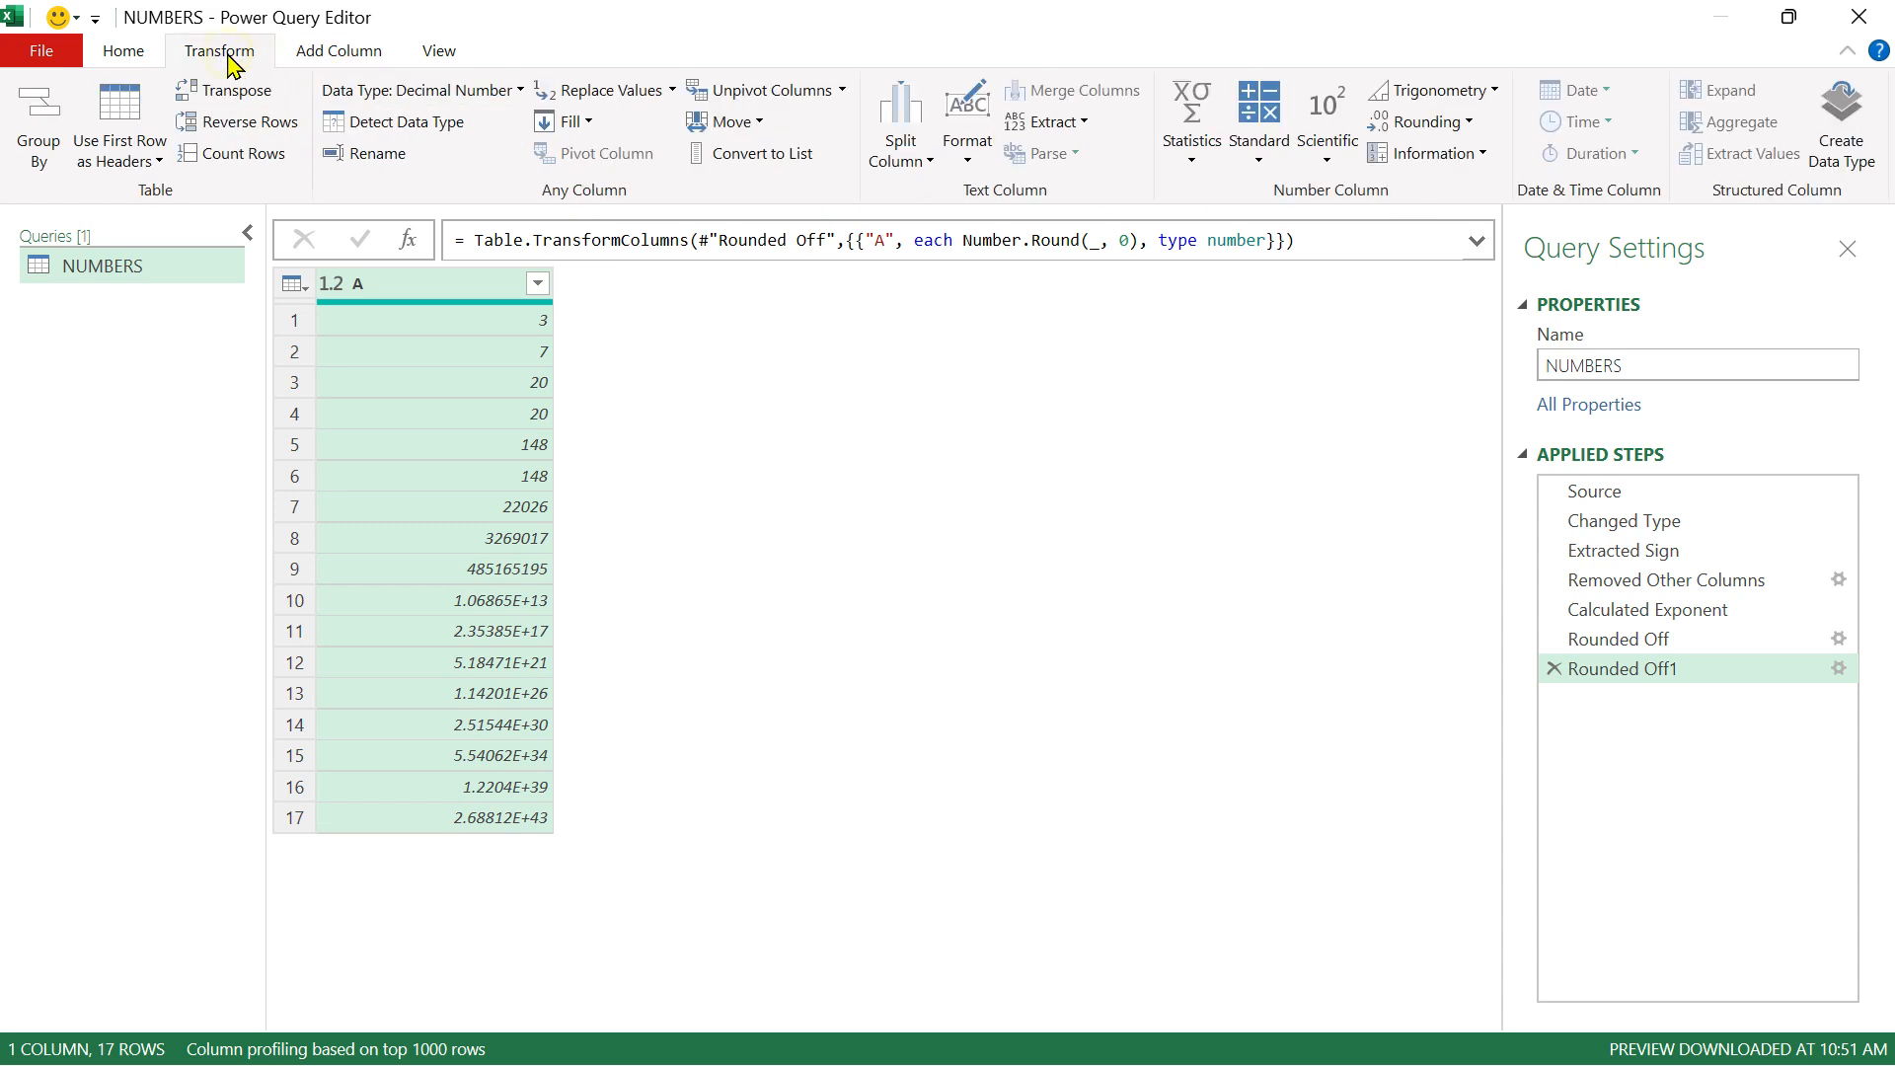
click(344, 54)
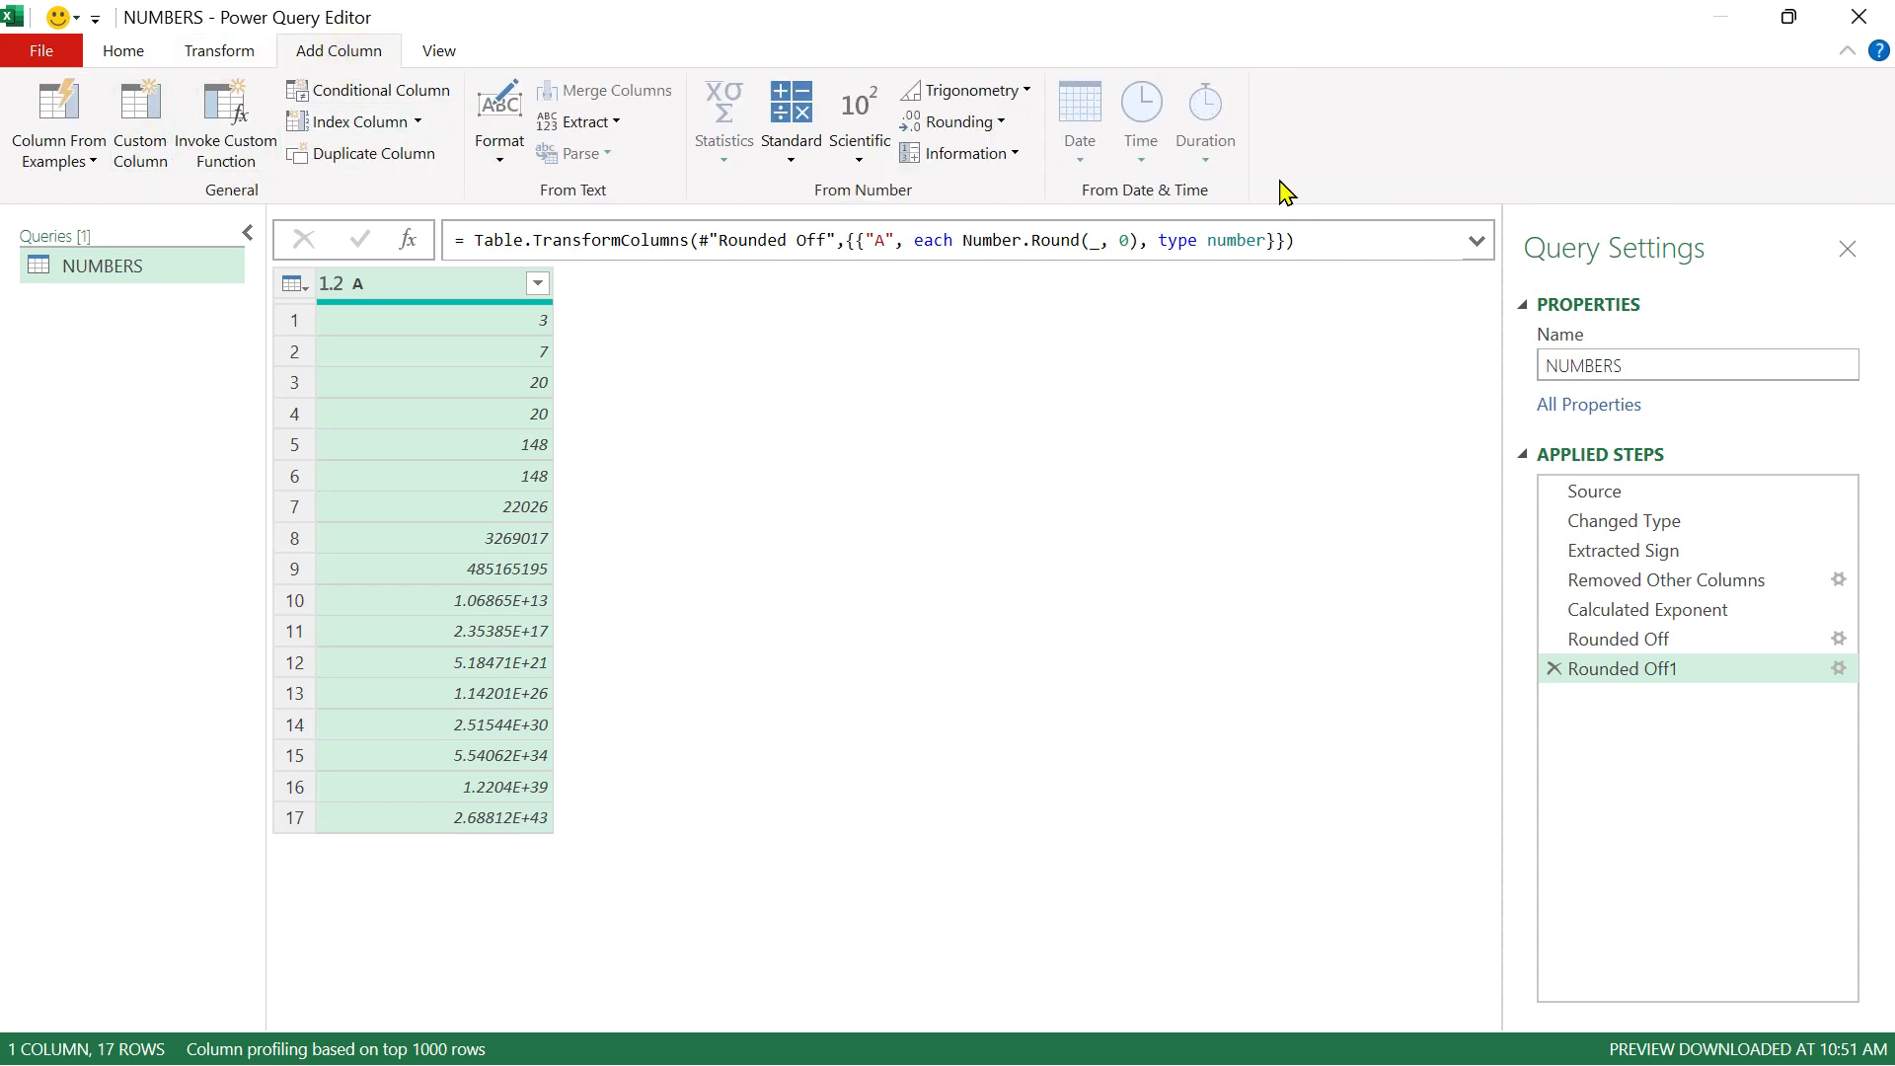
click(223, 53)
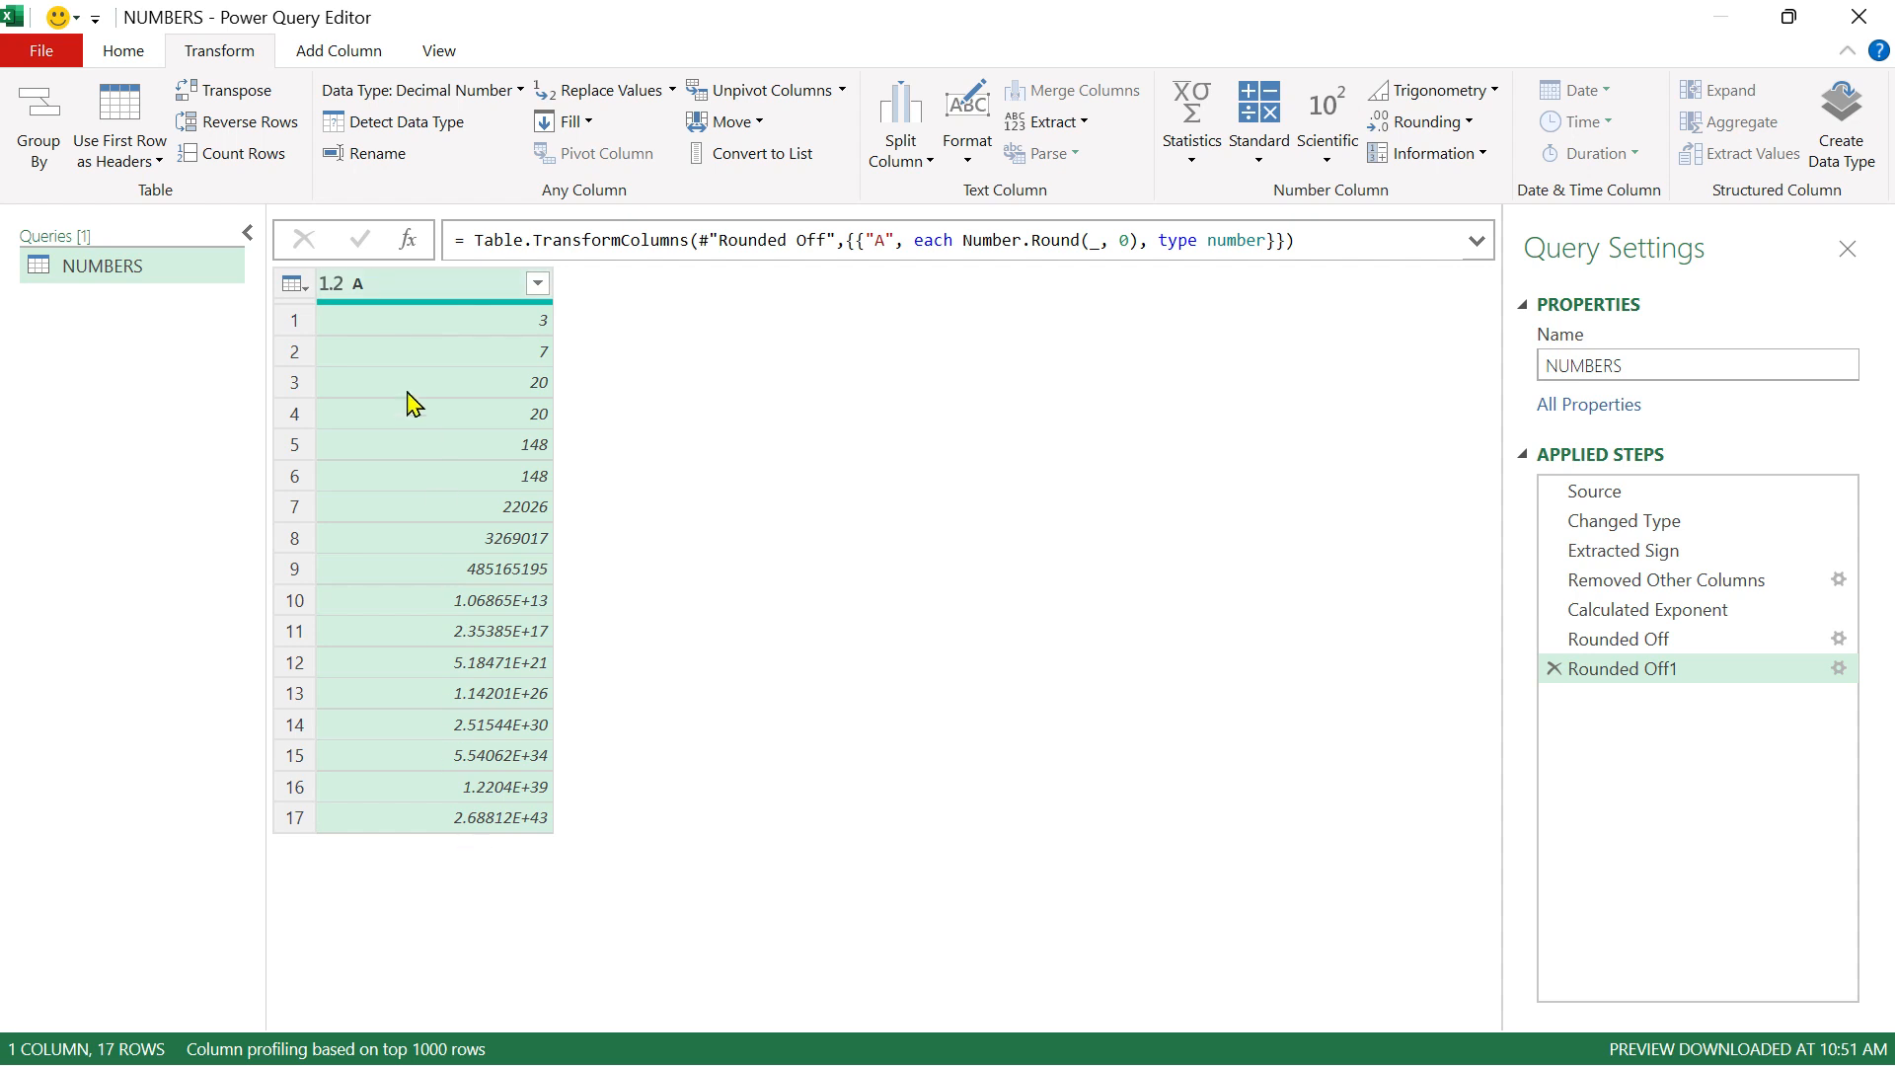
click(338, 55)
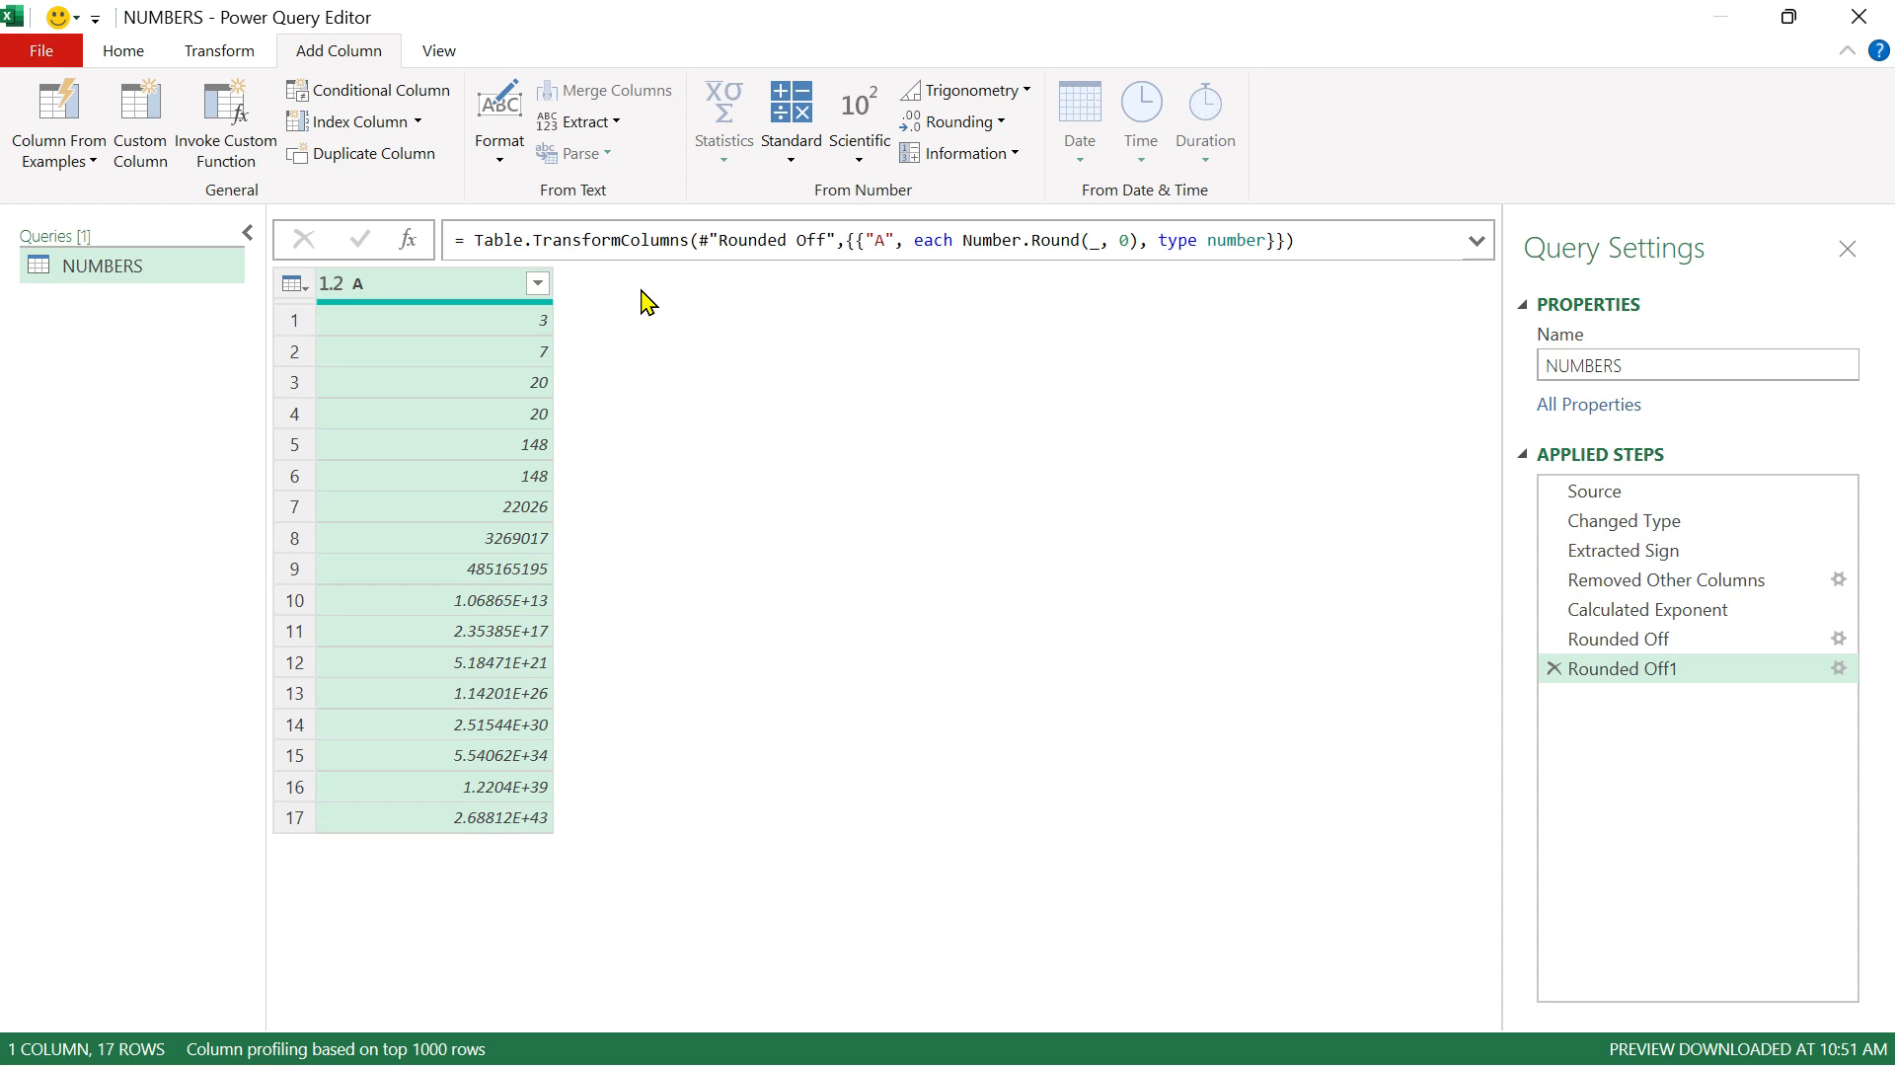
click(219, 51)
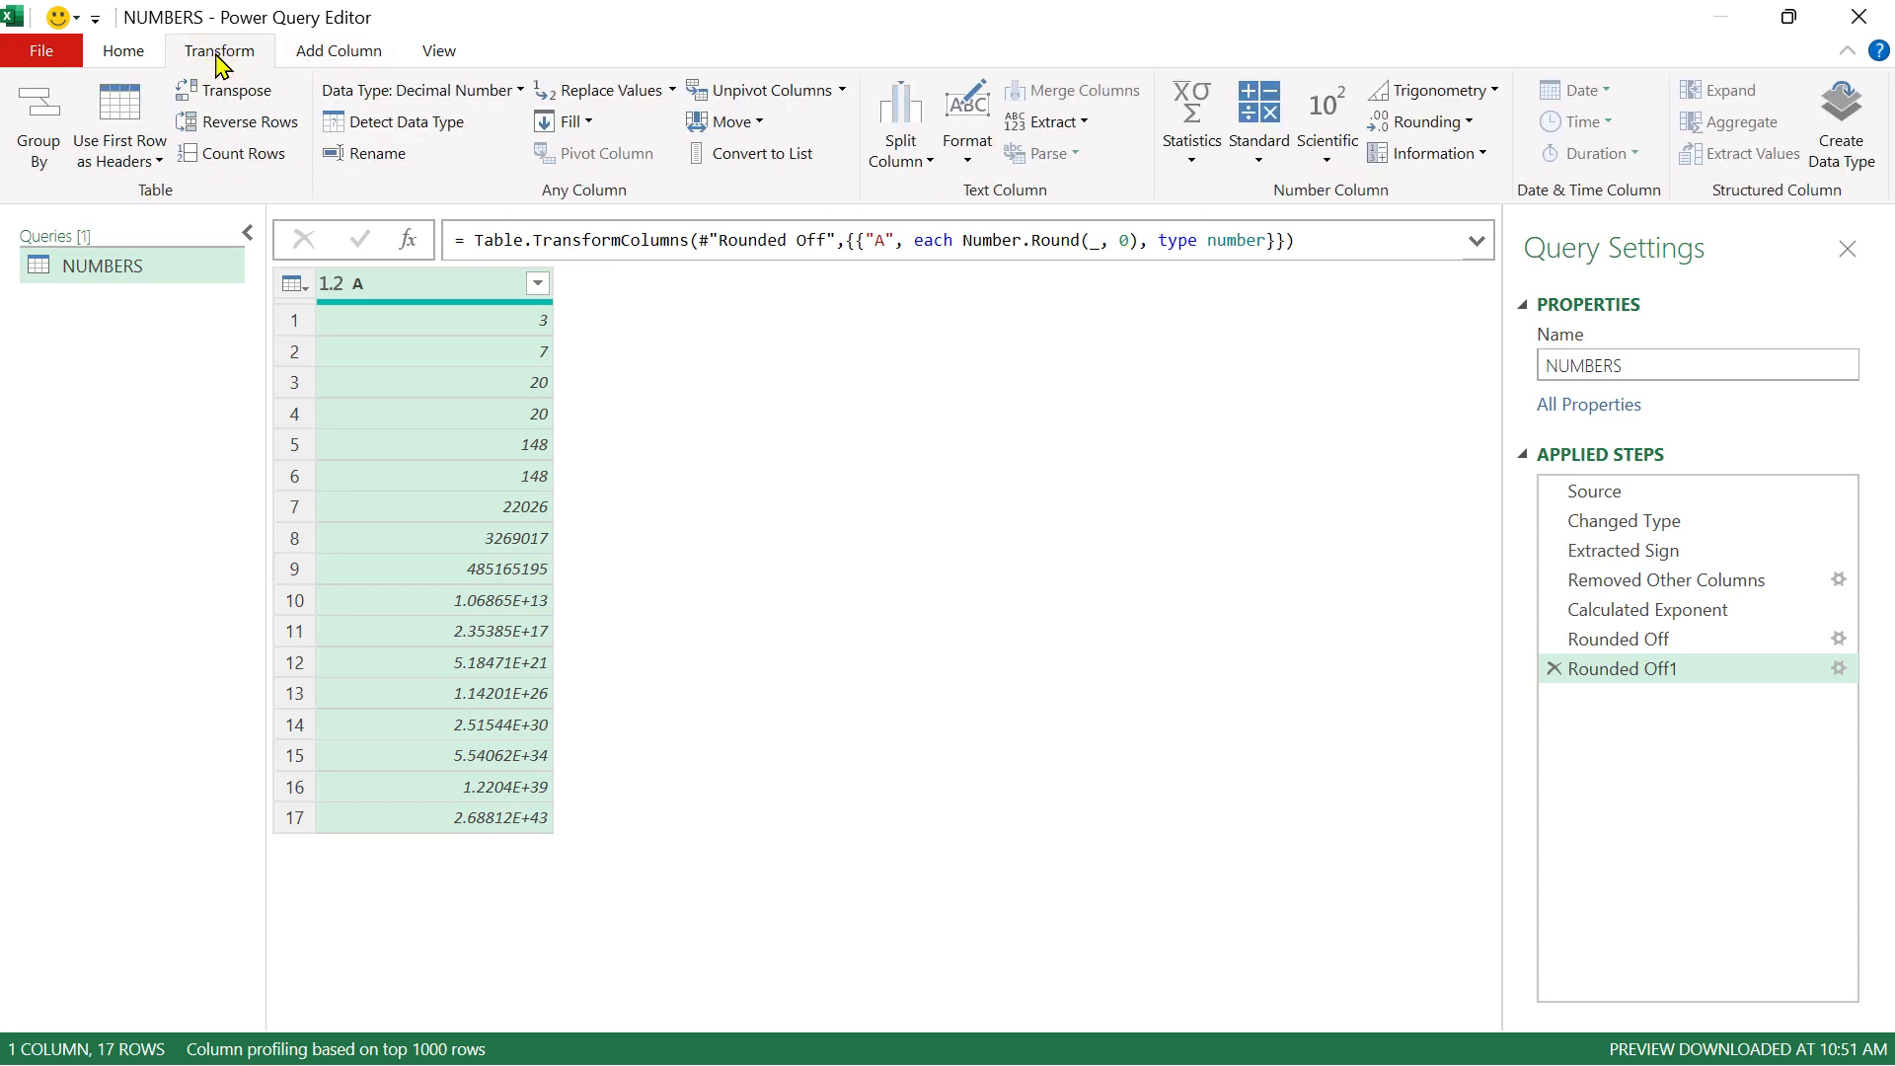
Step: Delete the Rounded Off1, Rounded Off and Calculated Exponent steps from the NUMBERS query
click(1553, 669)
click(1554, 639)
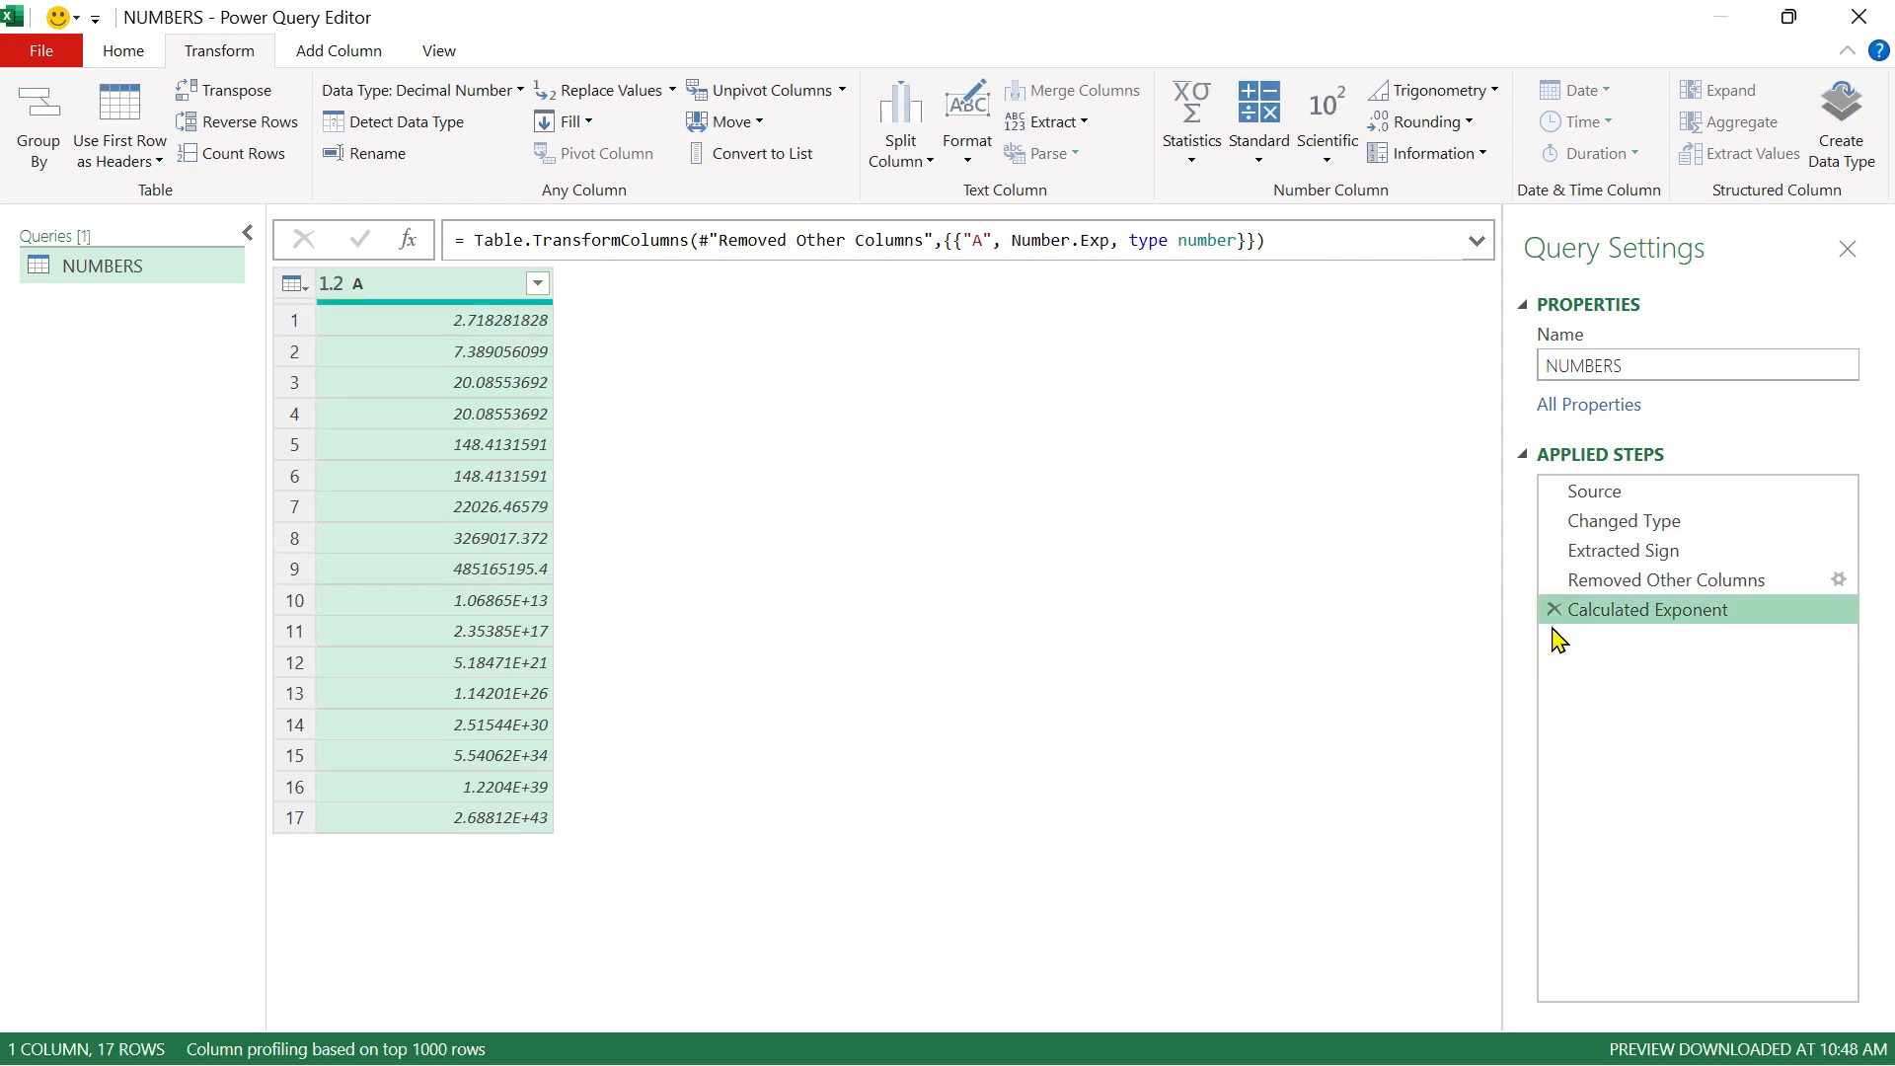
click(447, 285)
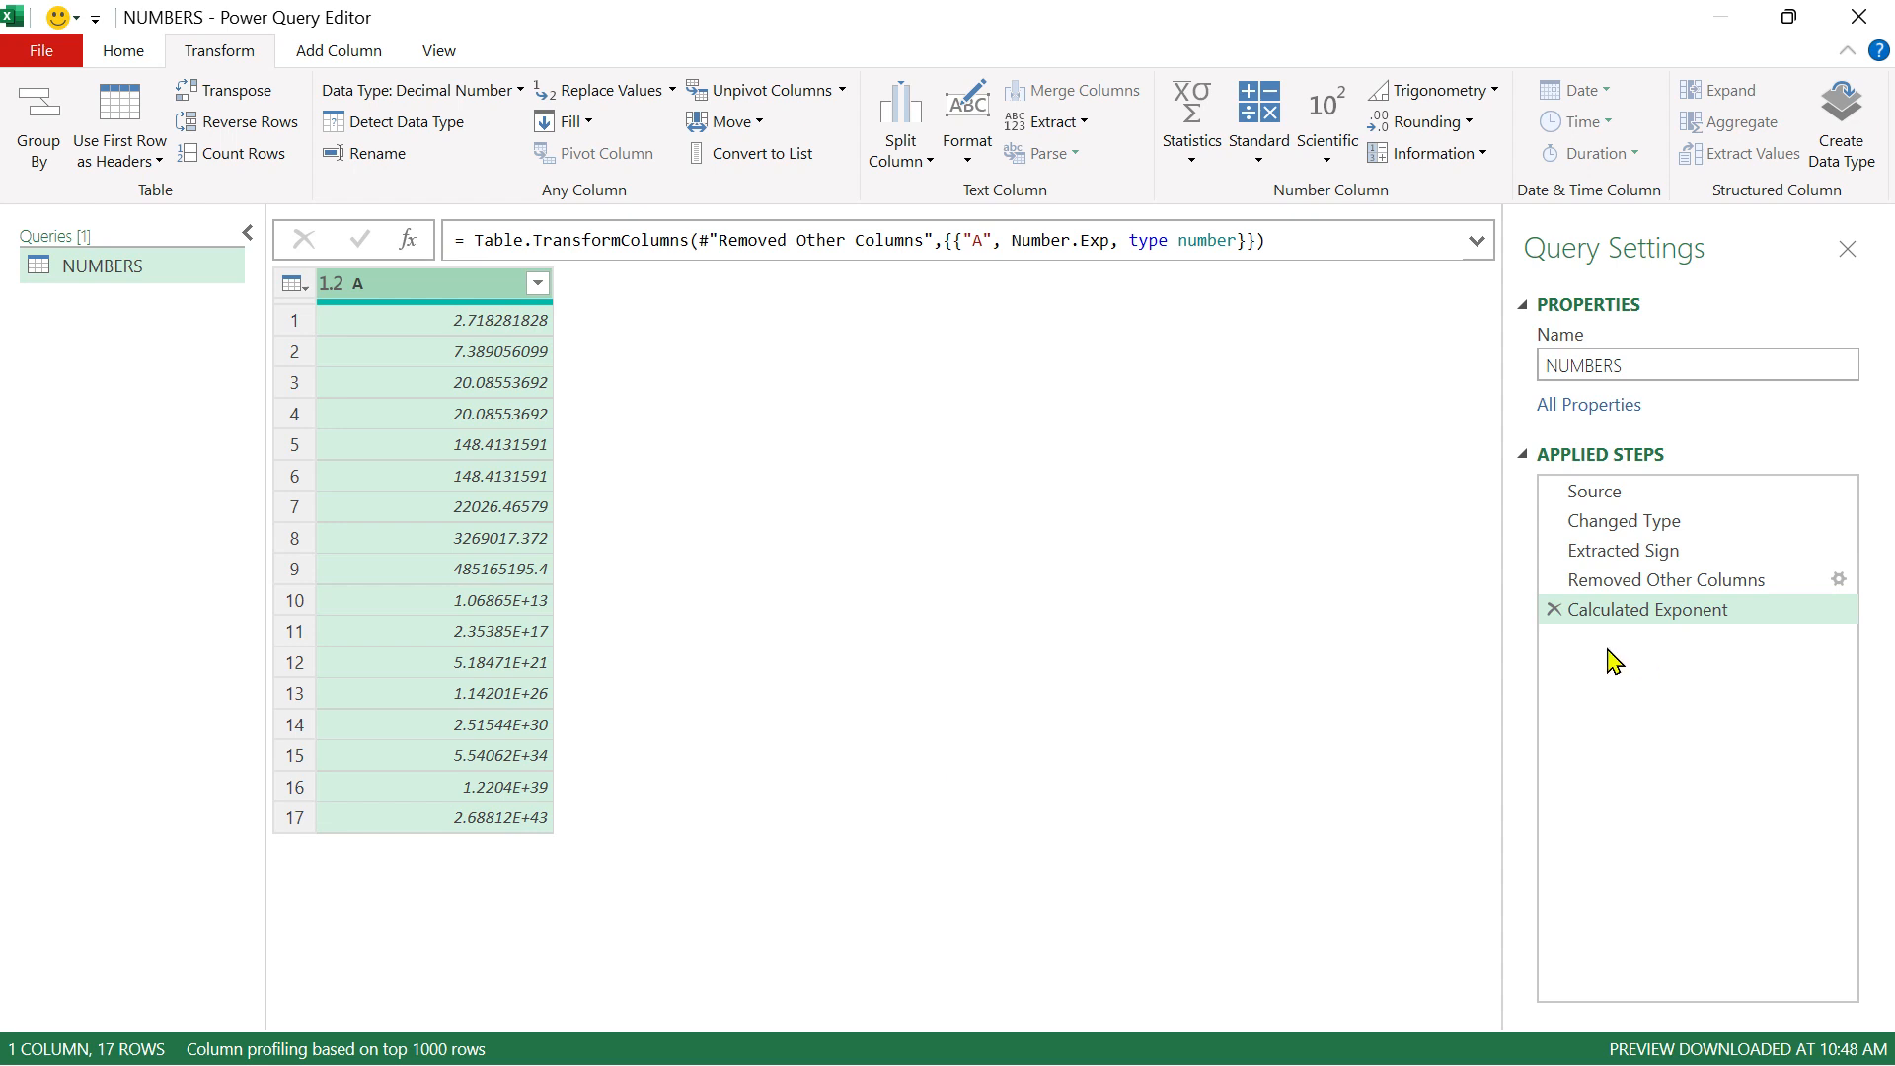
click(1555, 612)
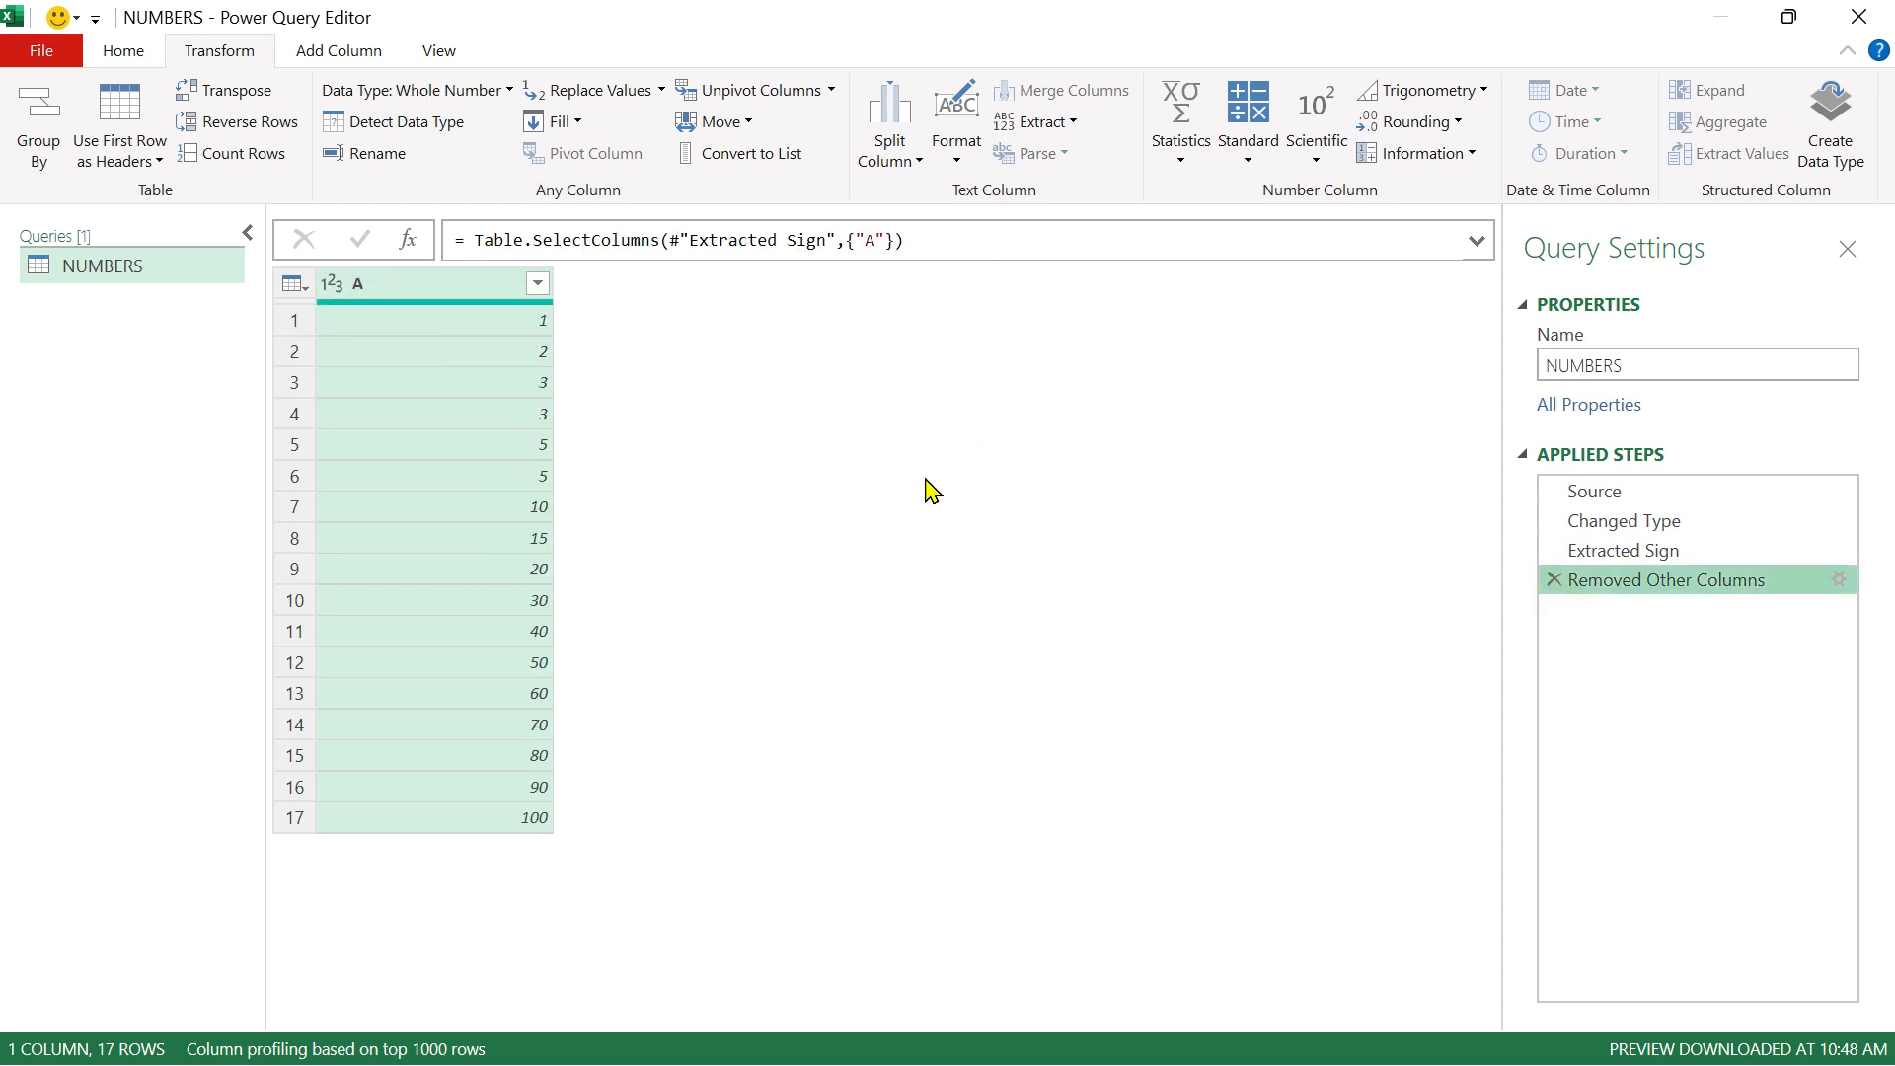
Step: Square the values of column A in place with the Power calculation and delete the Calculated Square step
click(442, 288)
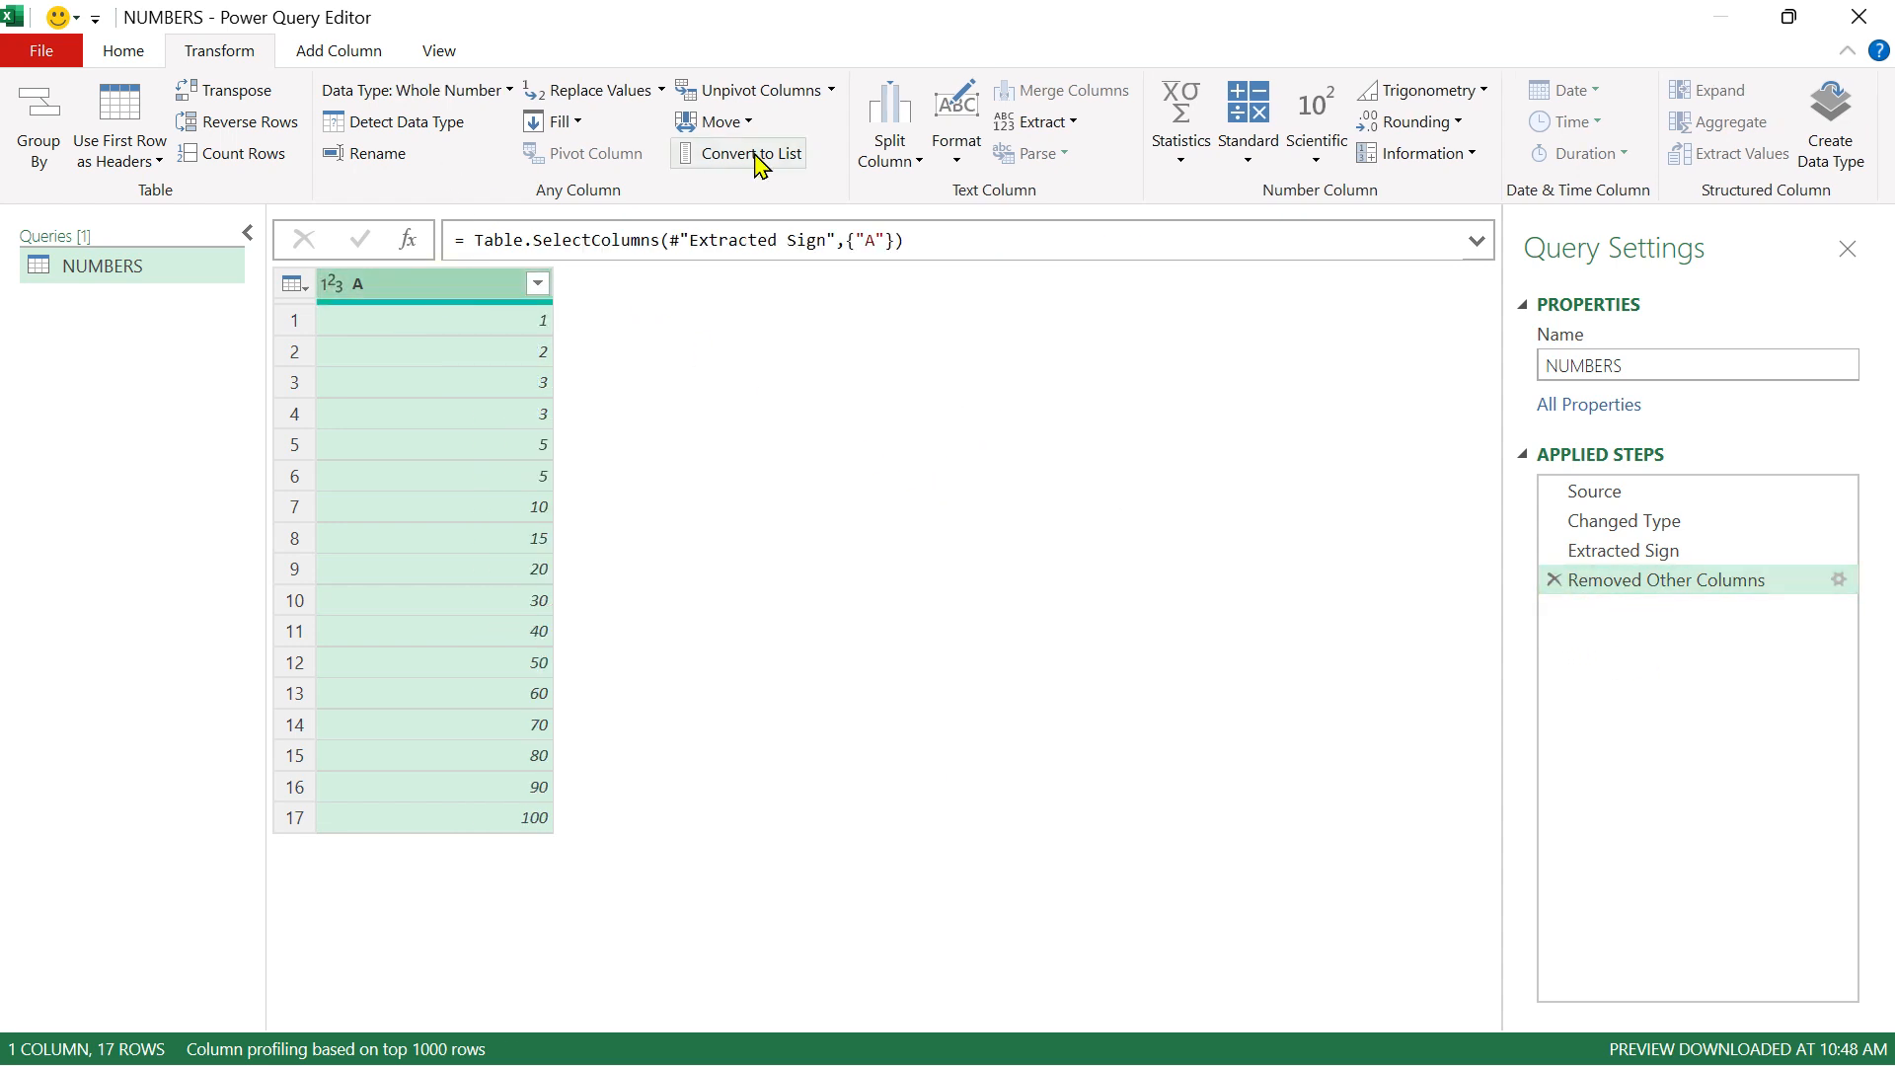
click(1330, 156)
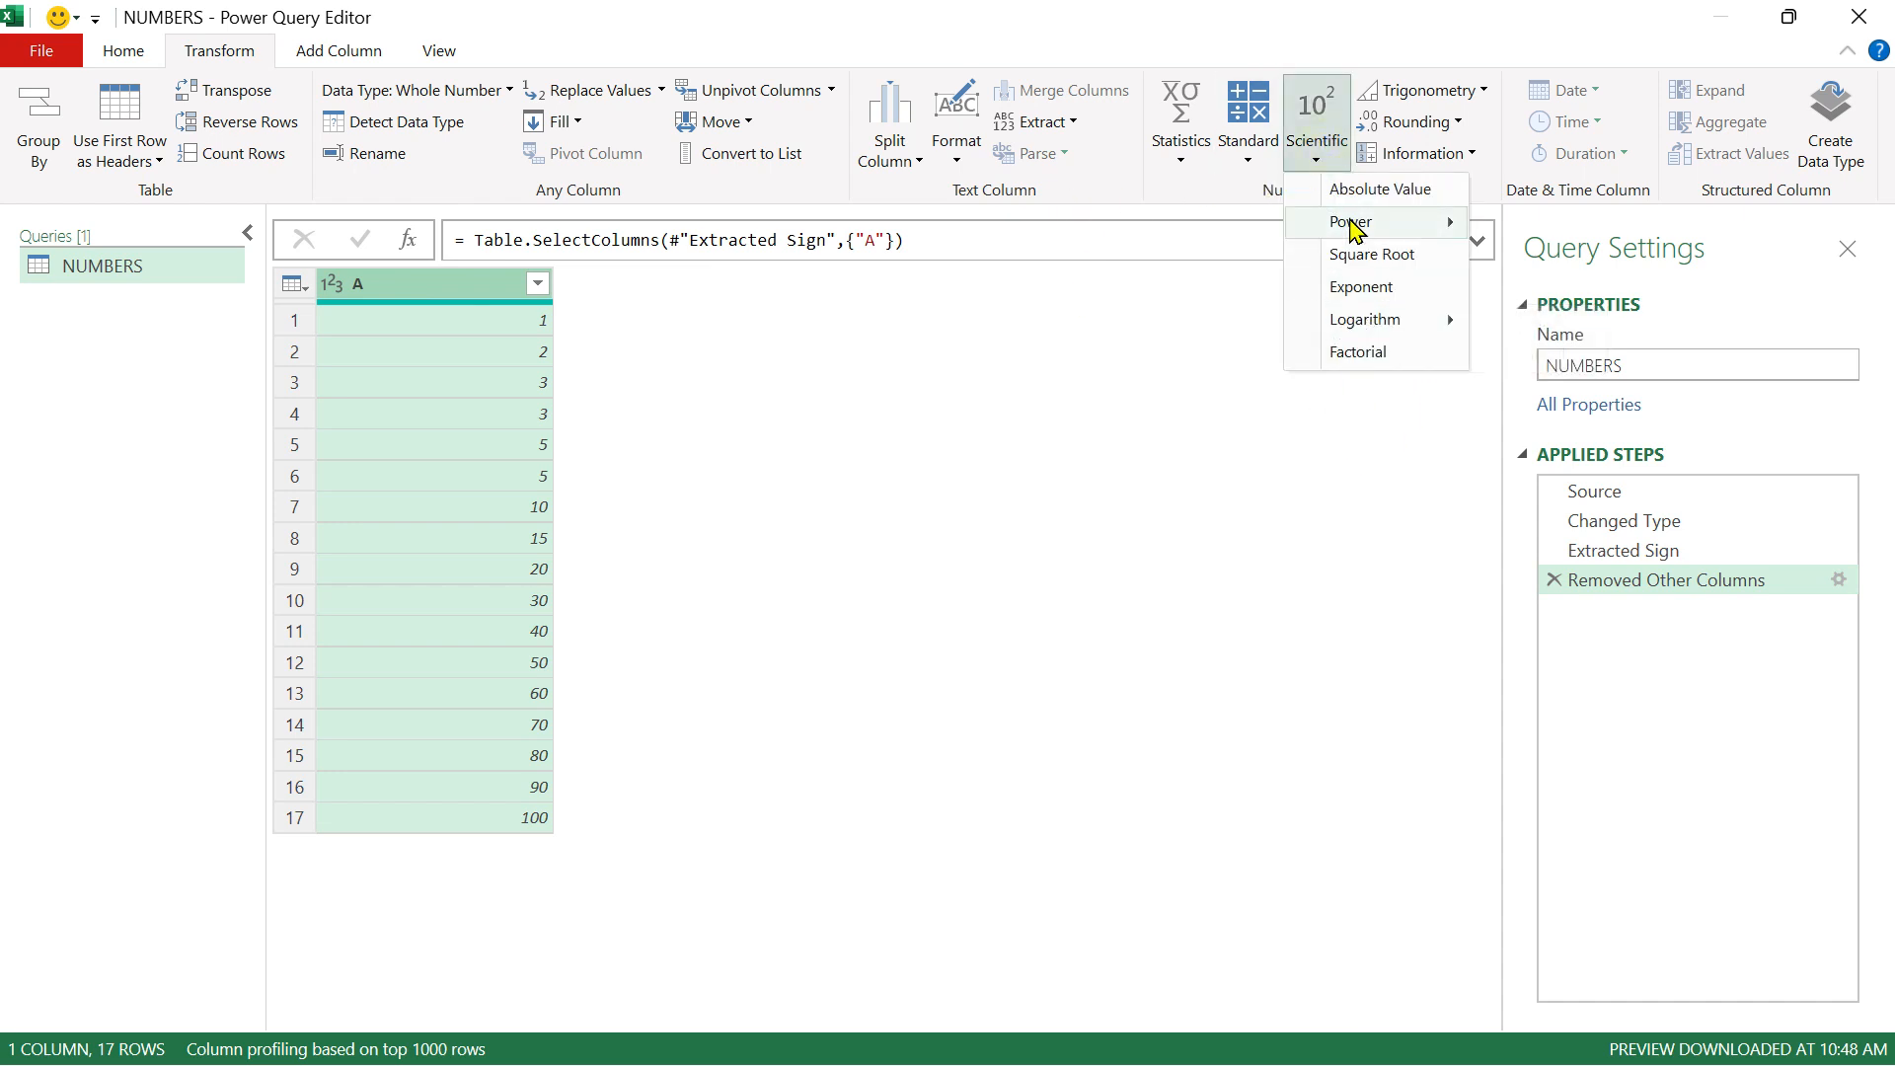
mouse_move(1391, 237)
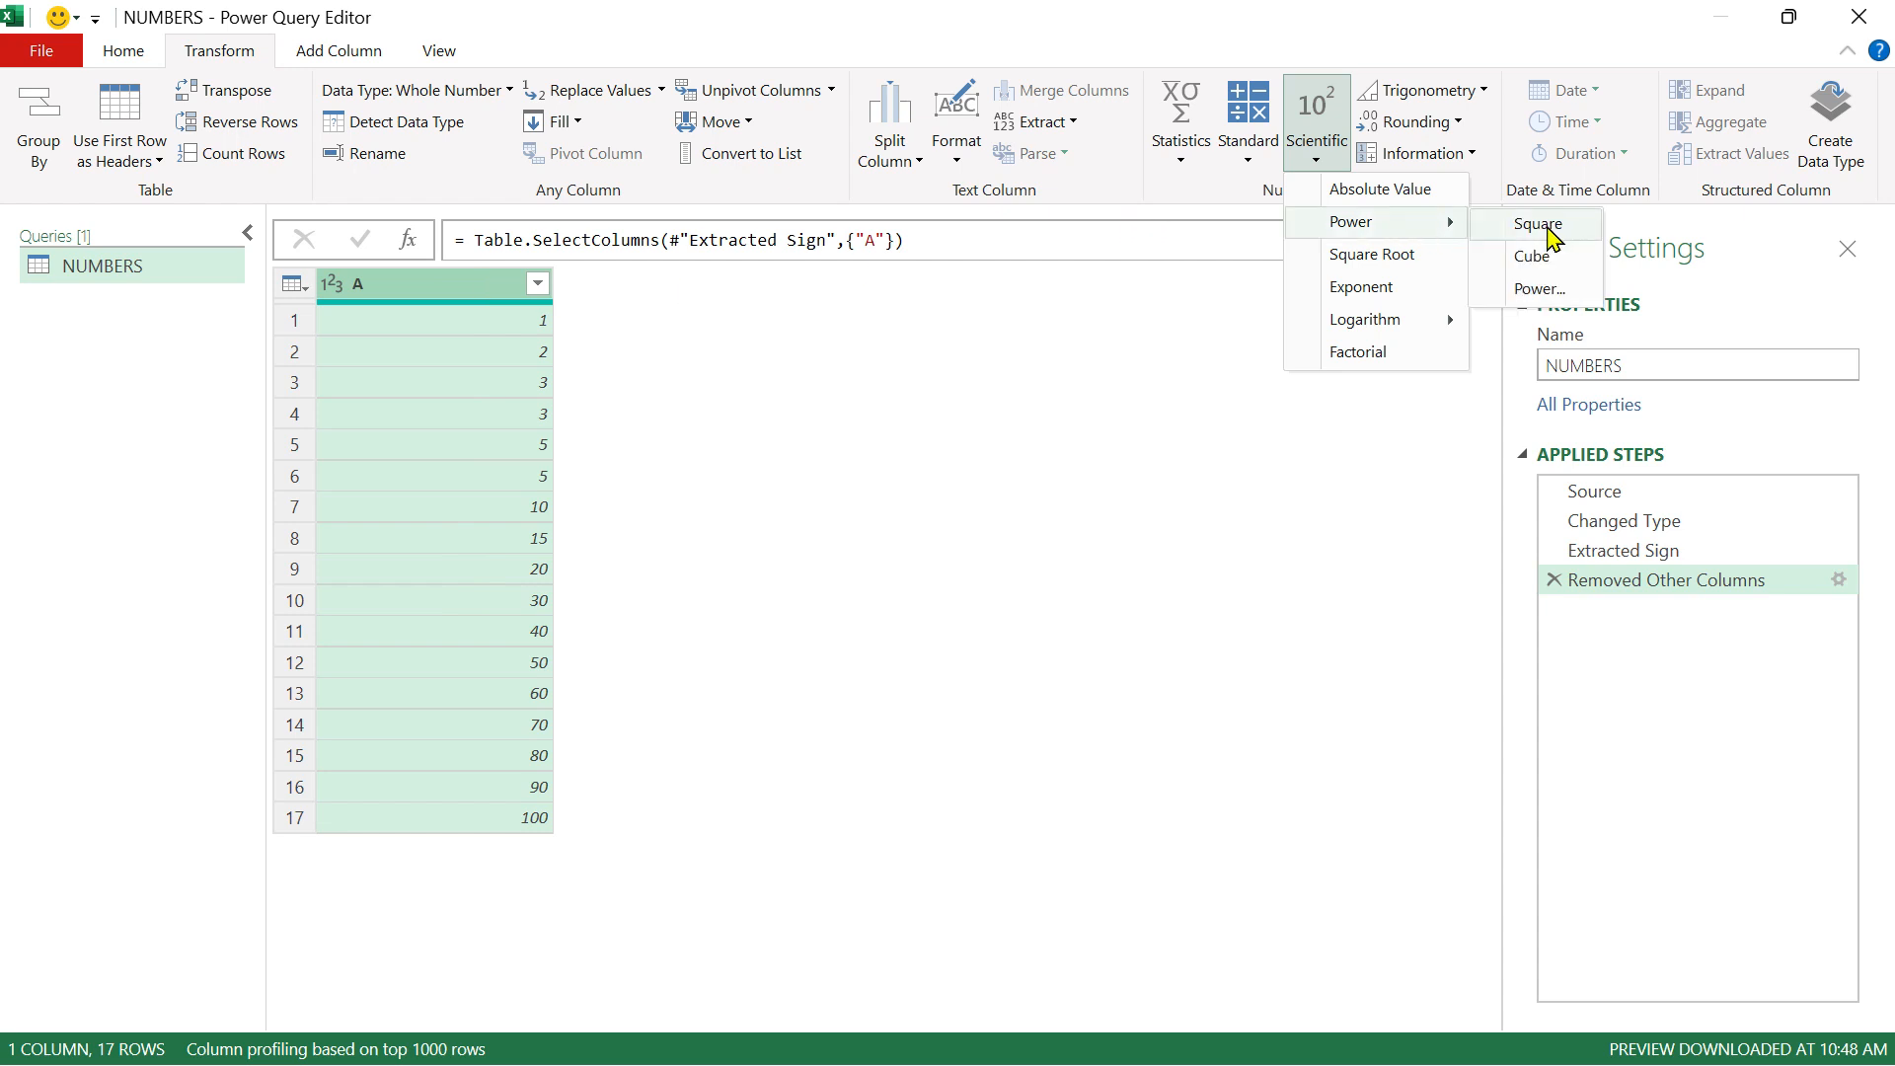
click(1550, 235)
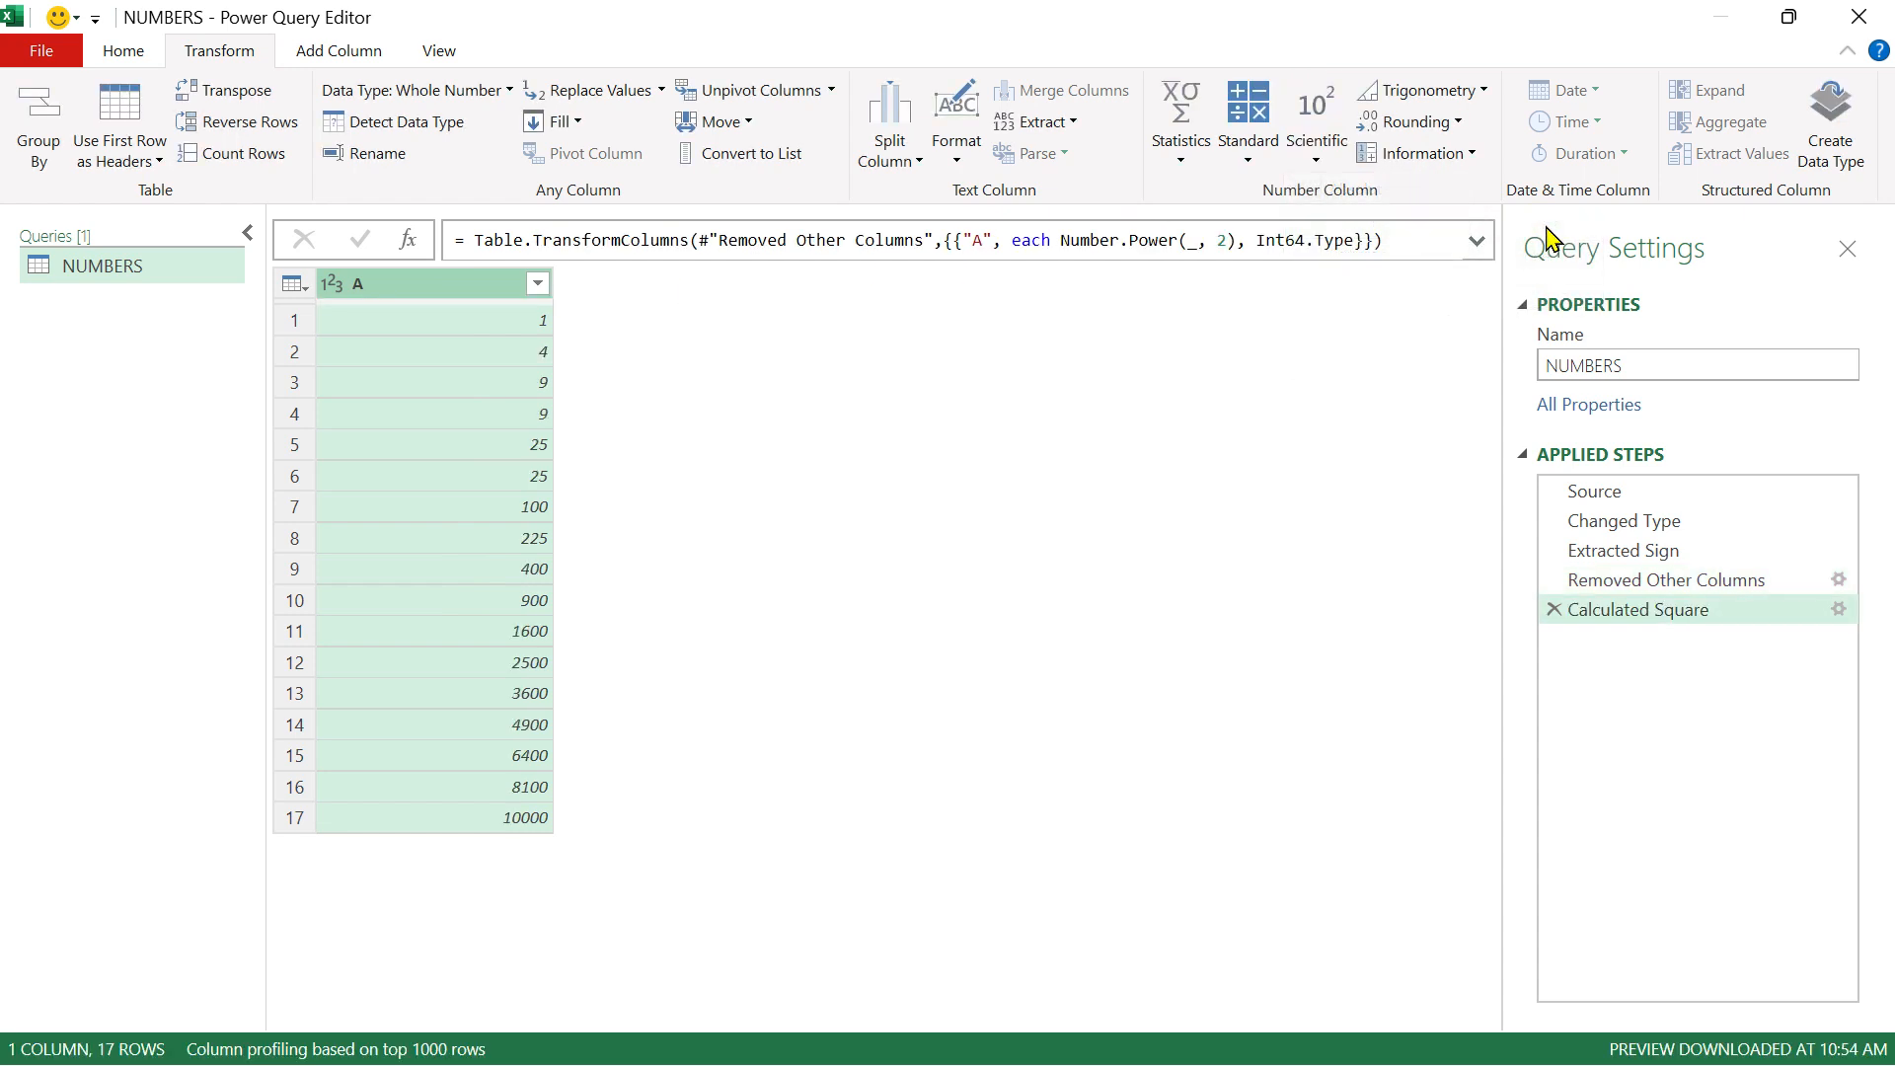
click(1554, 609)
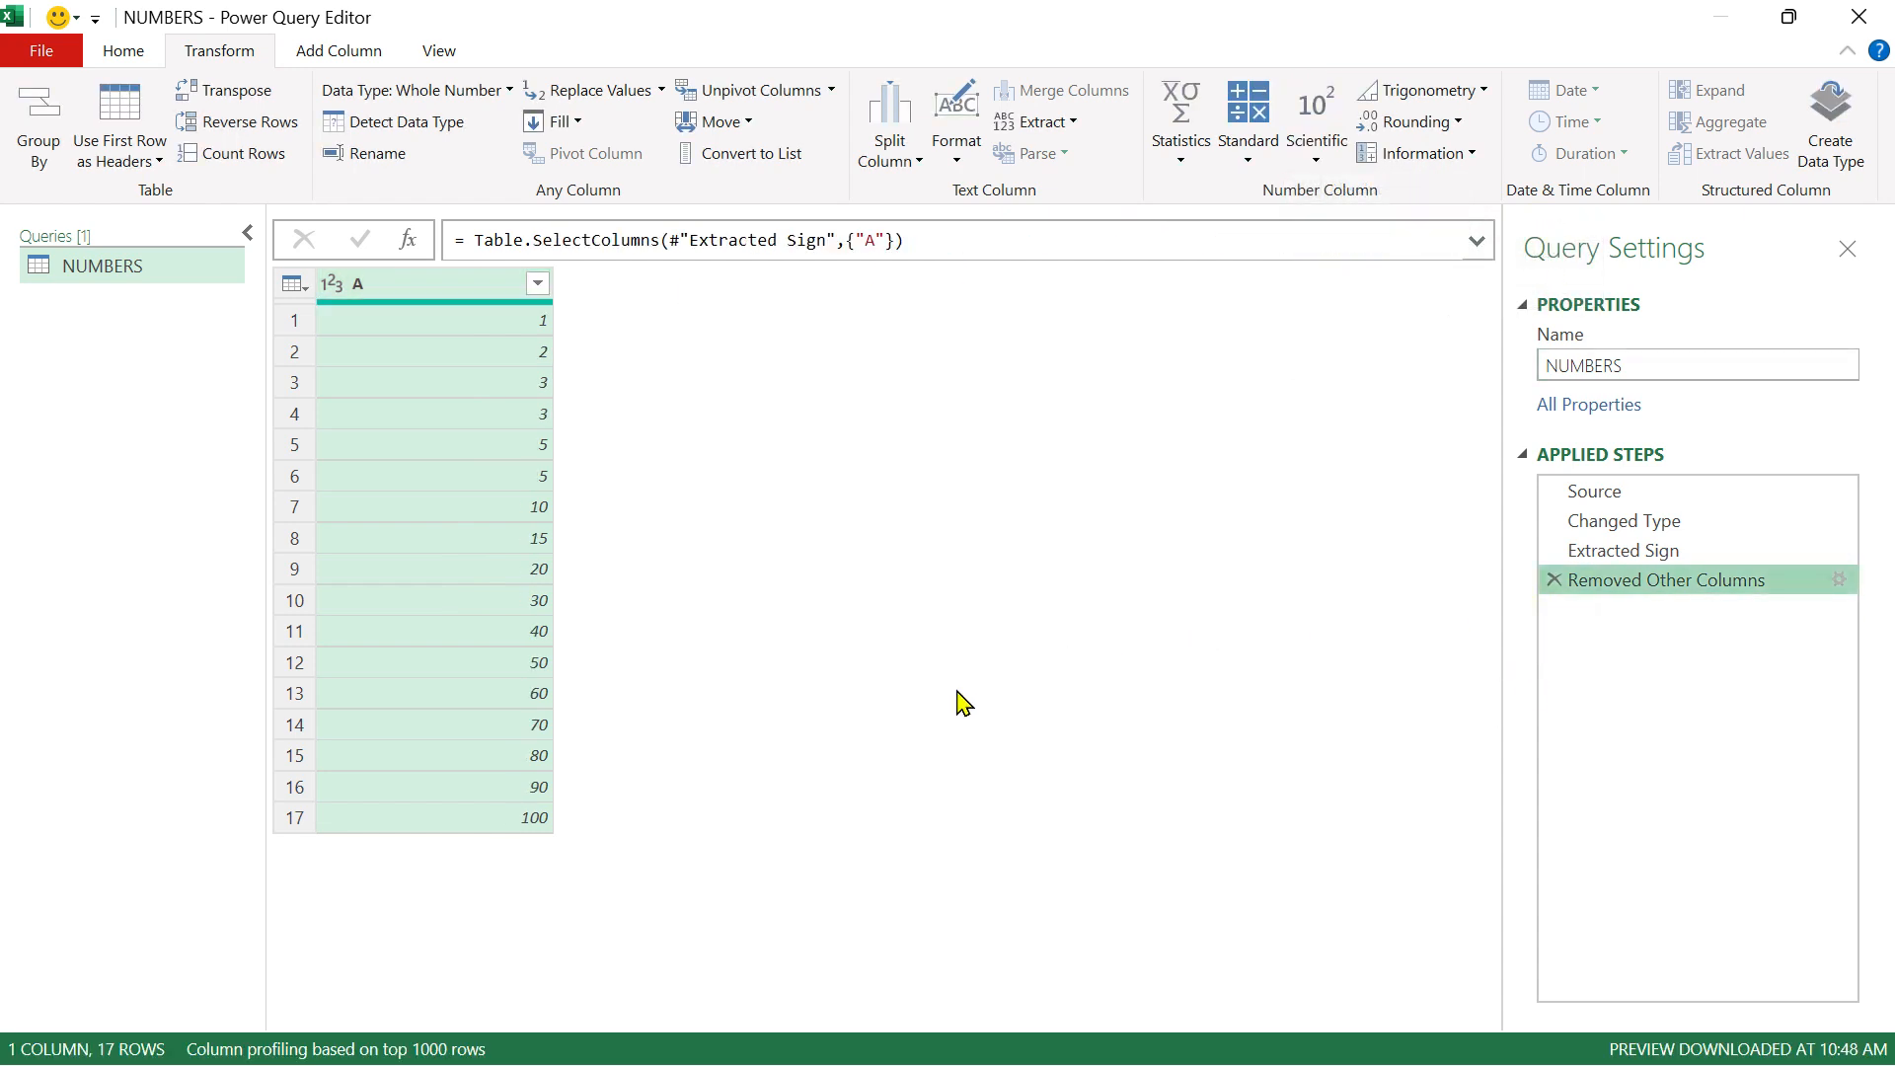
Step: Add a new column containing the square of column A's values using the scientific Power calculation
click(365, 57)
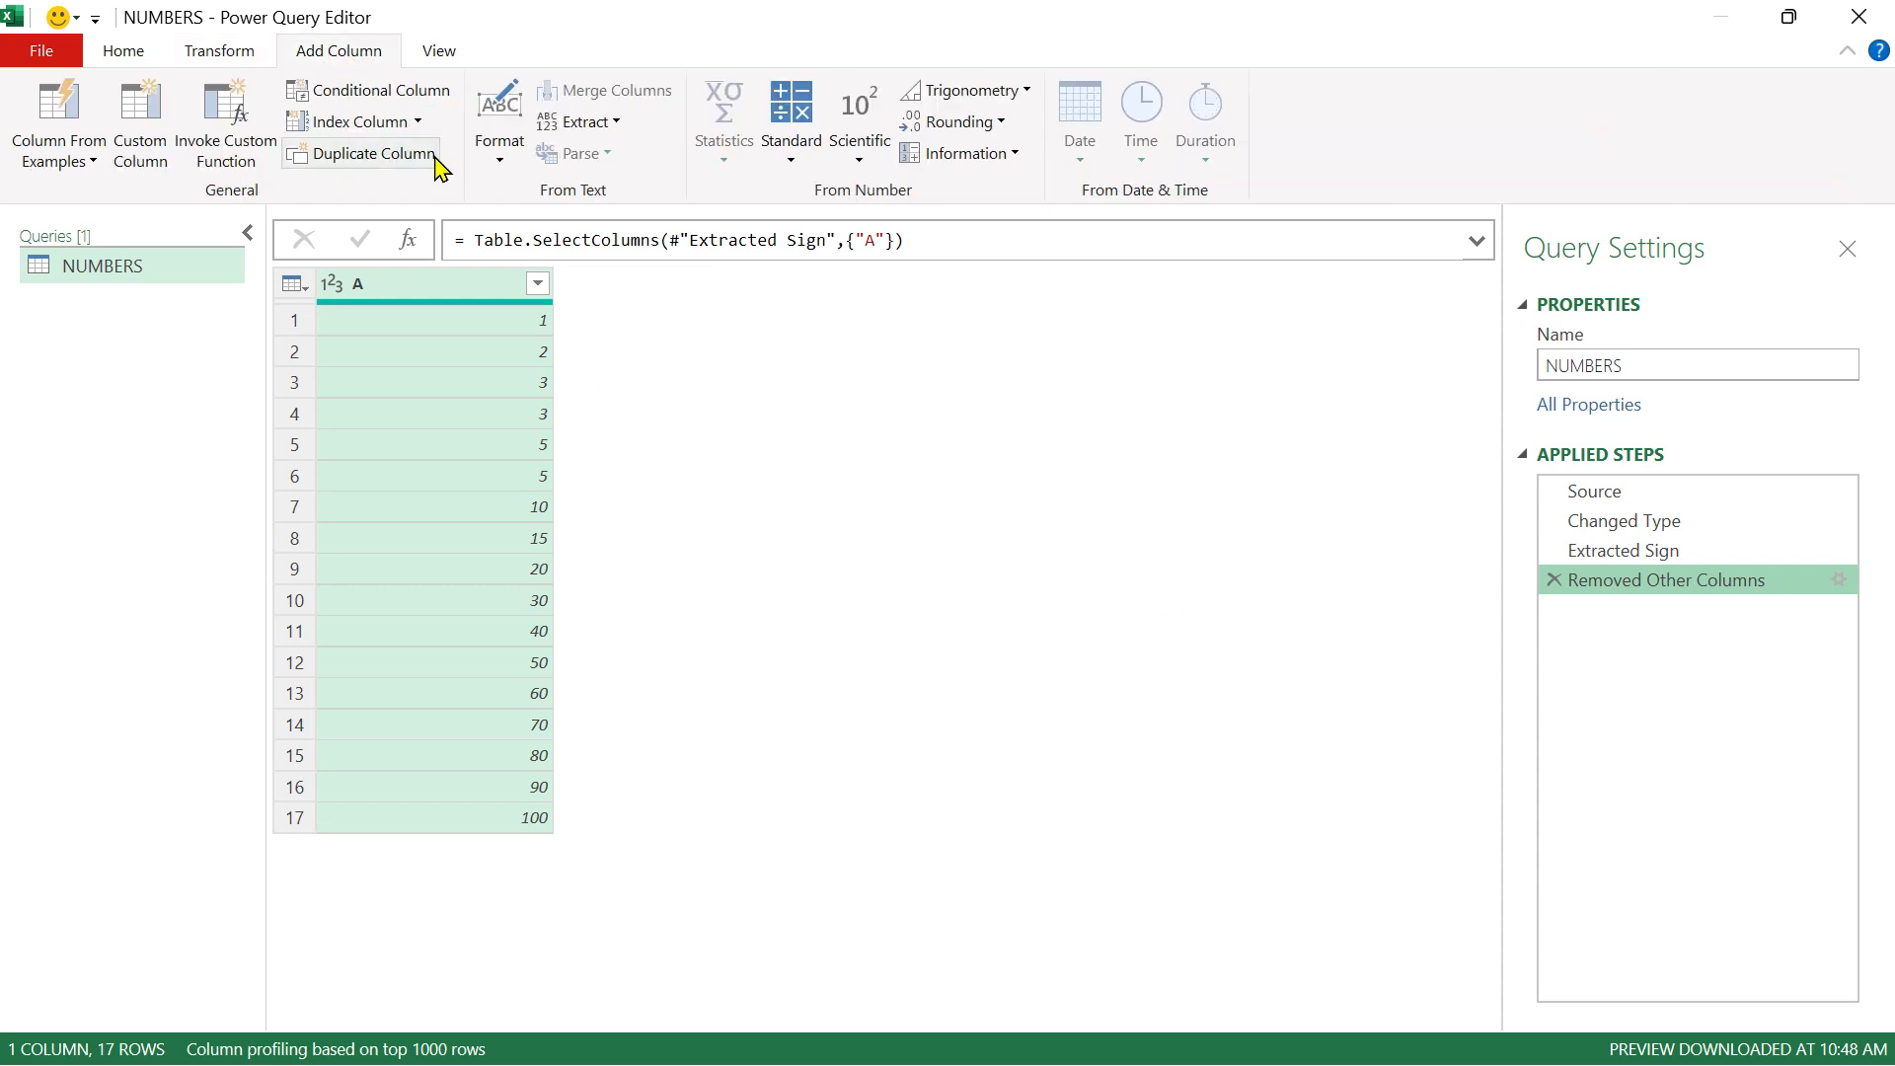
click(790, 128)
click(861, 150)
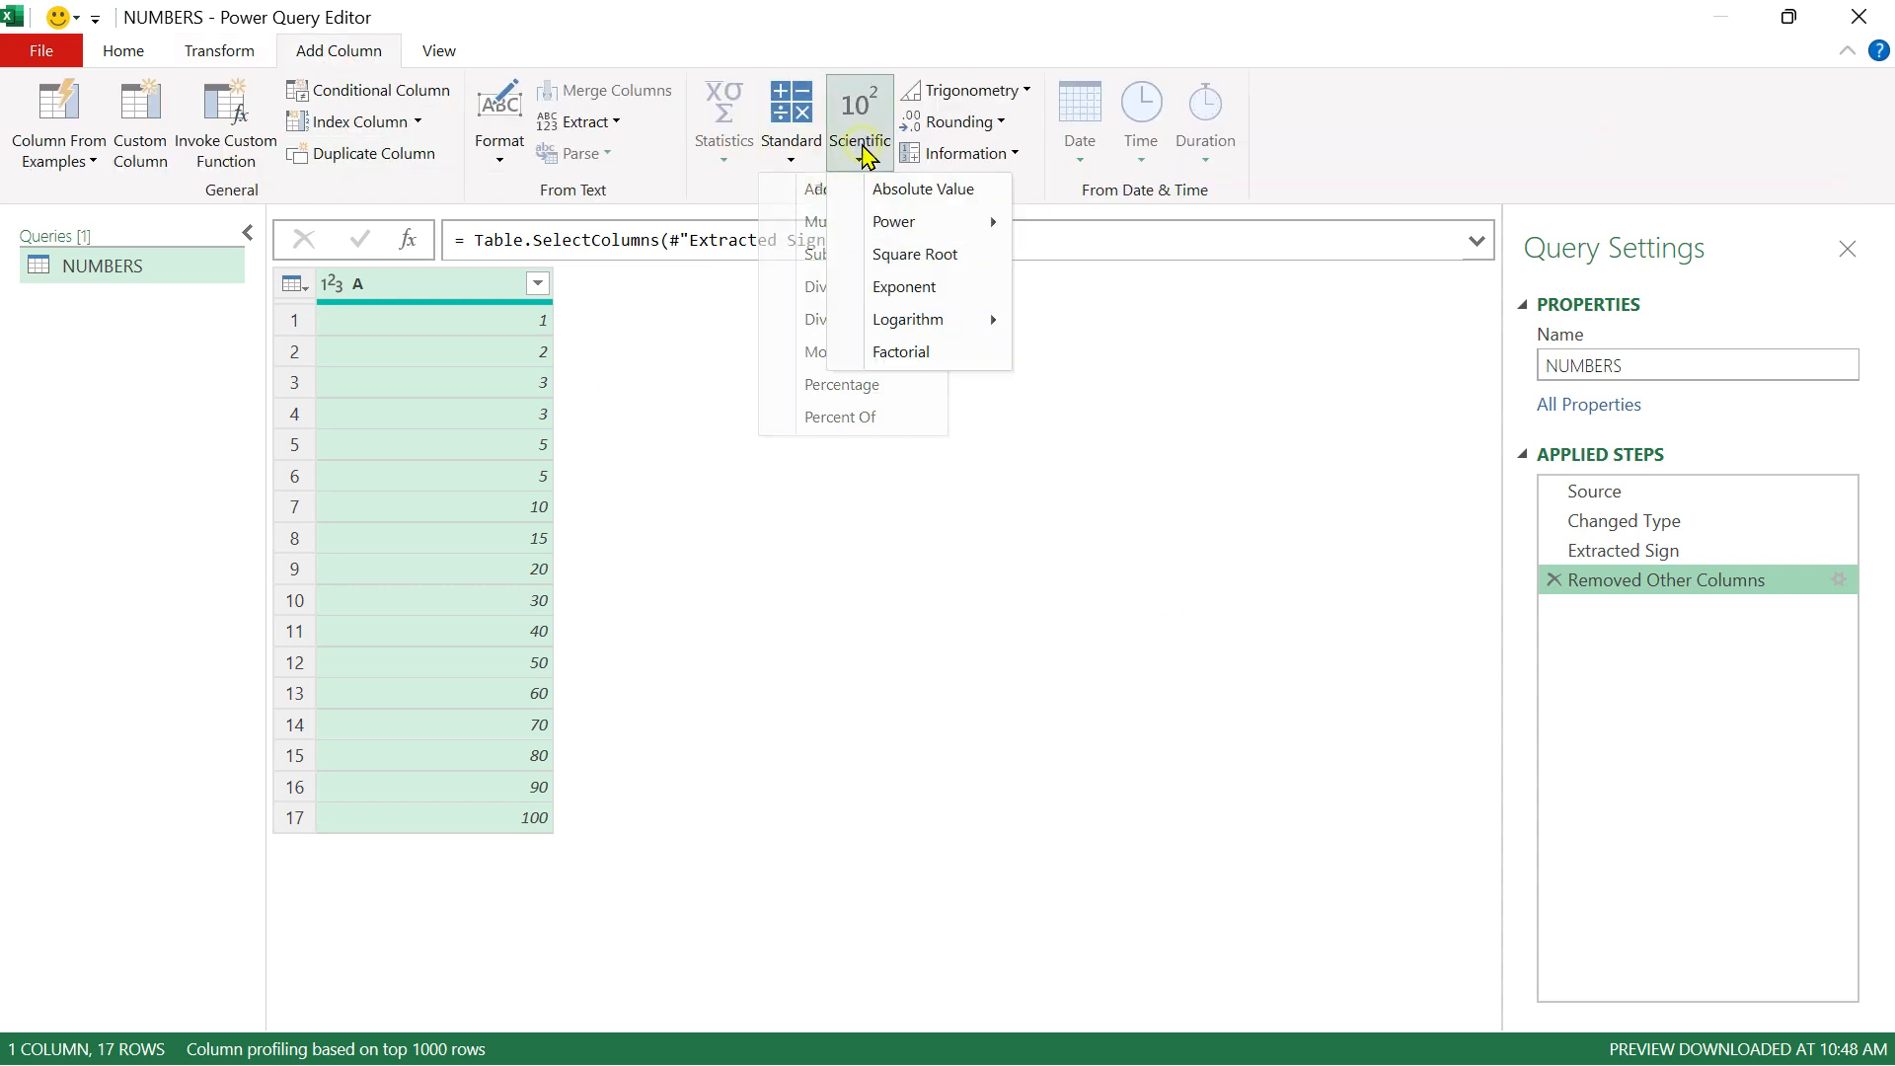
mouse_move(945, 229)
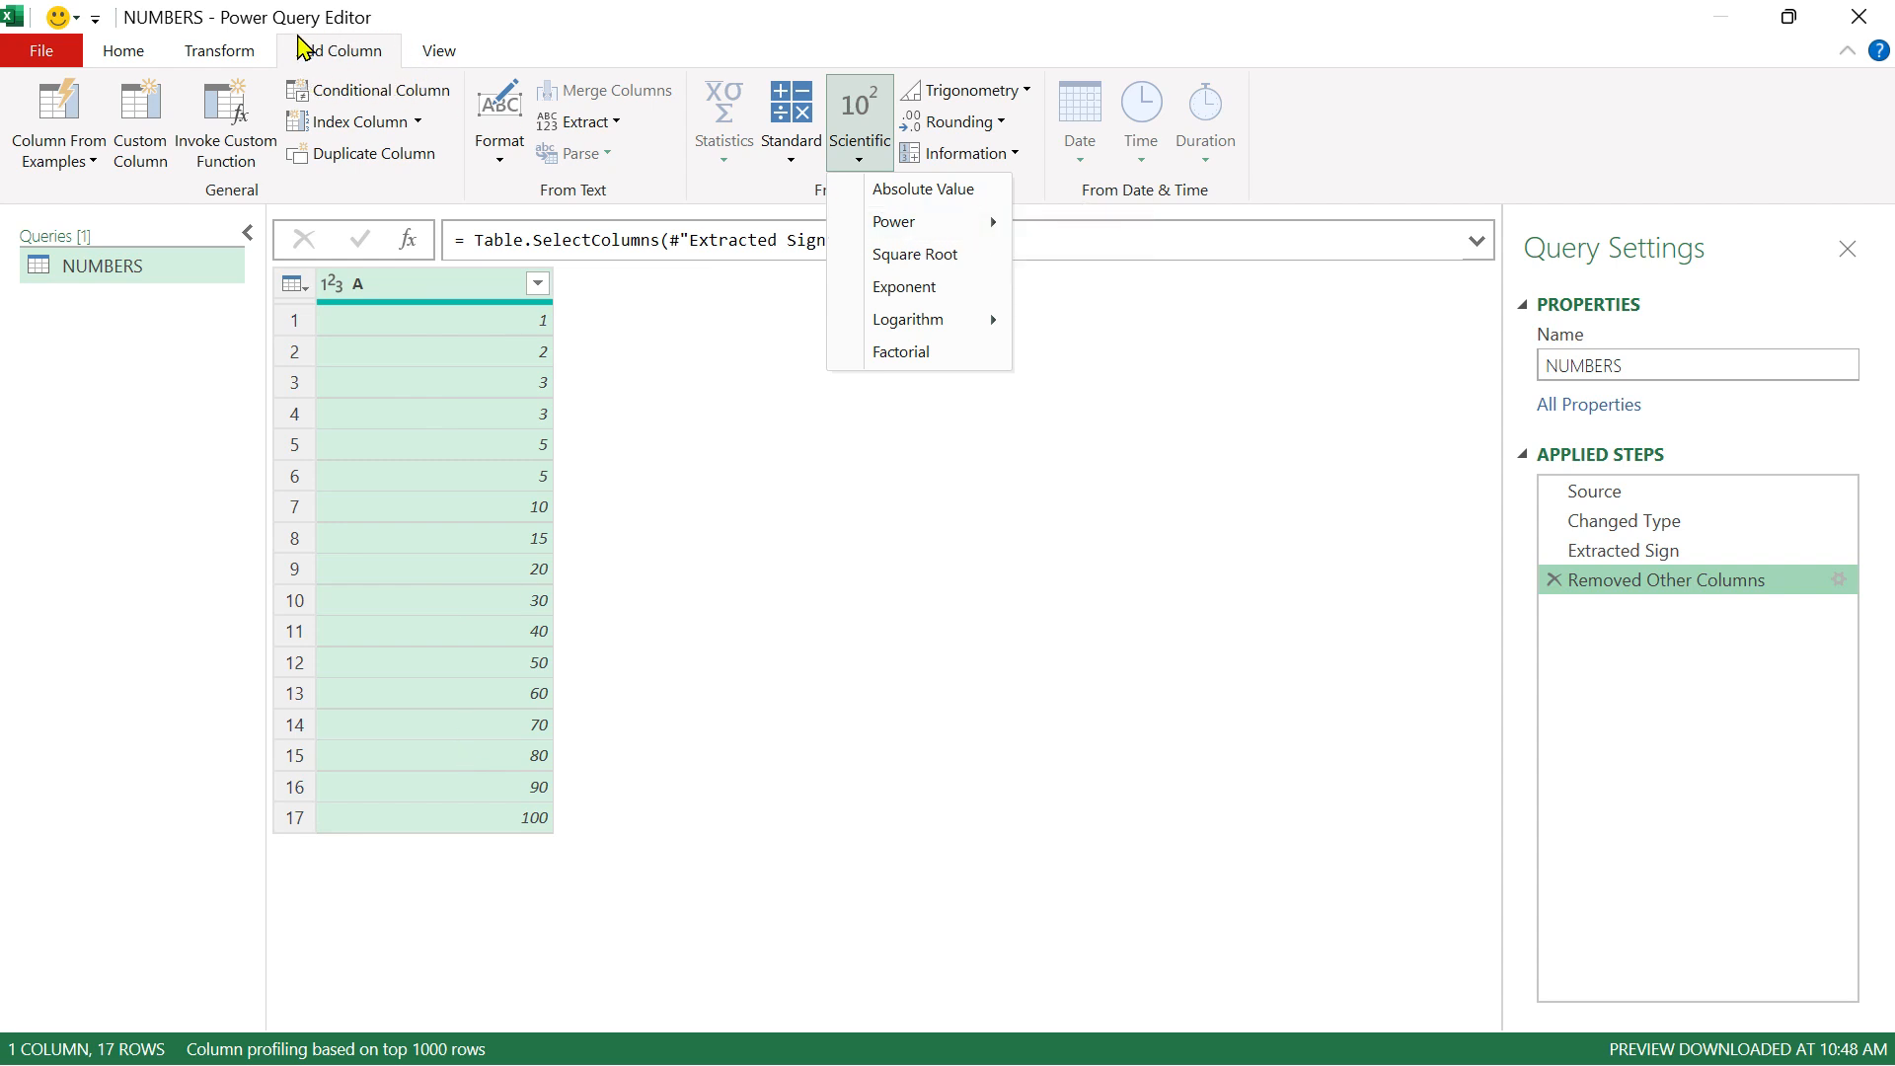
click(1076, 227)
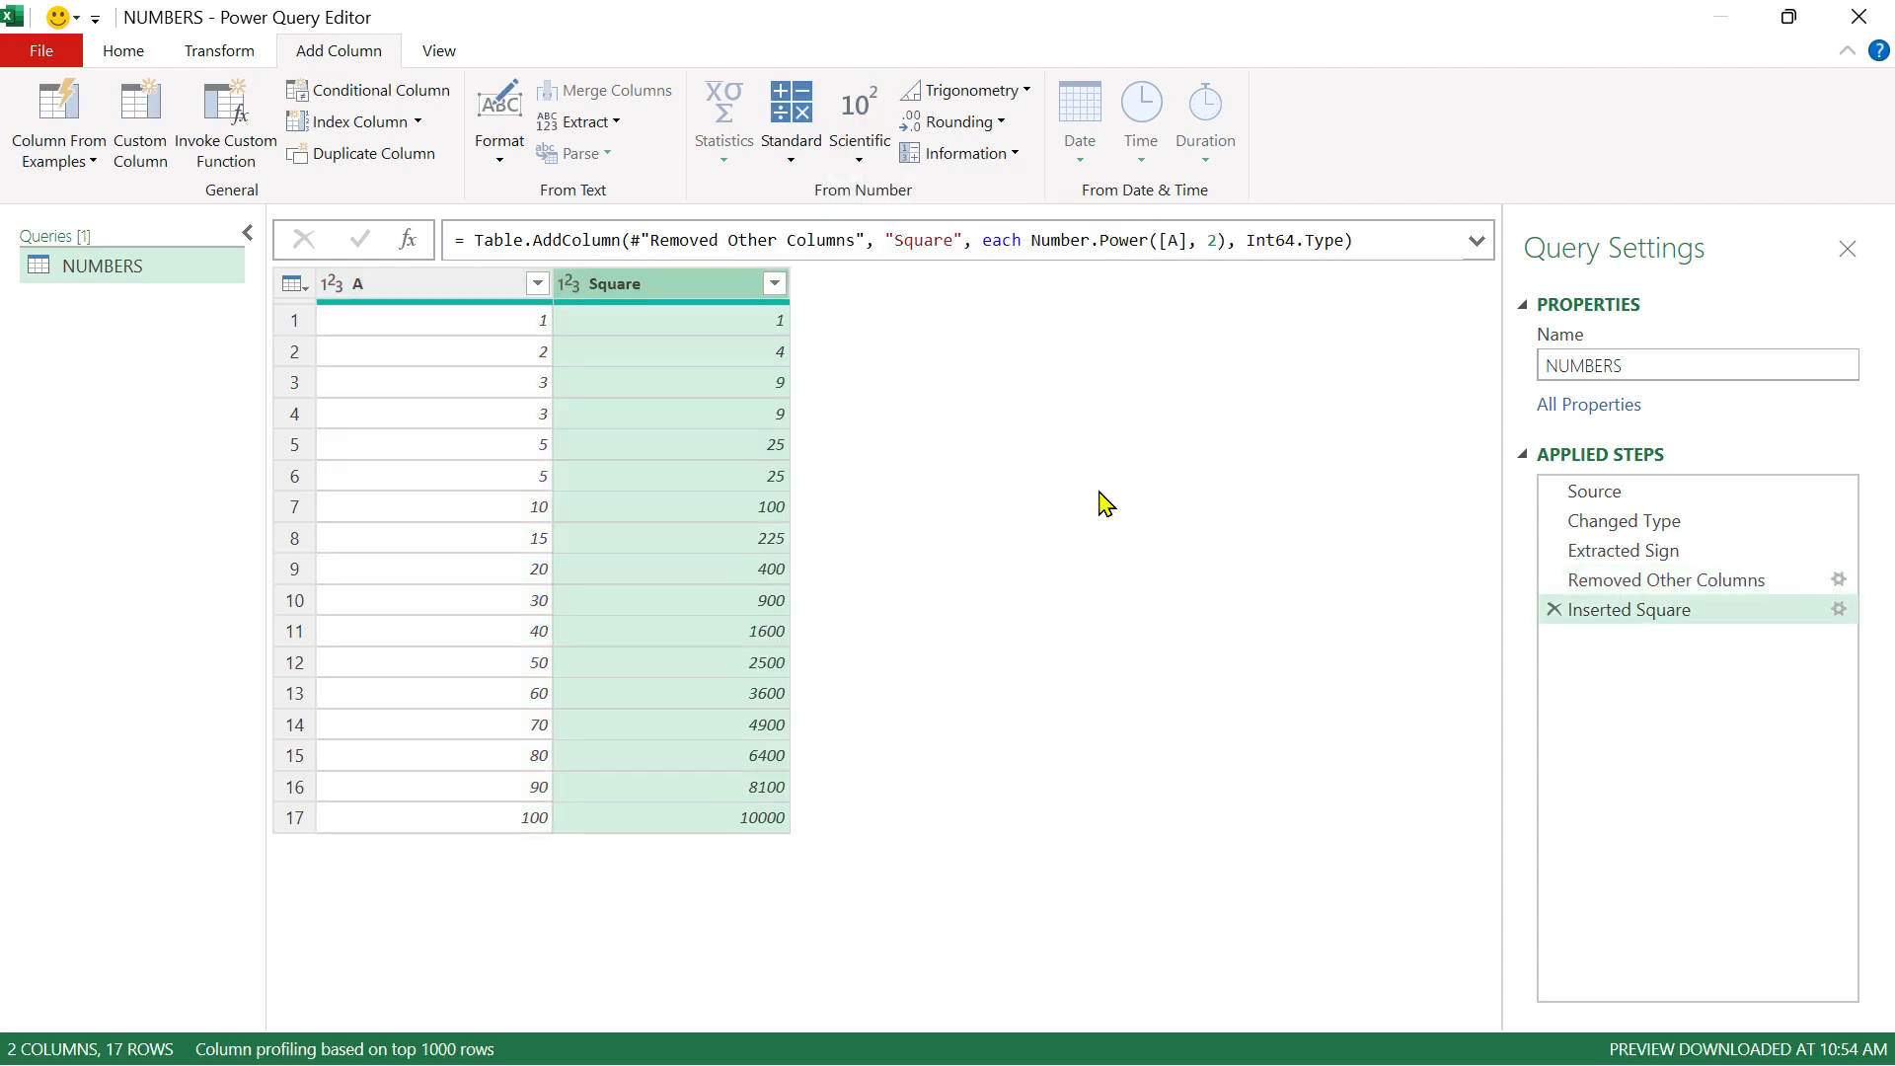